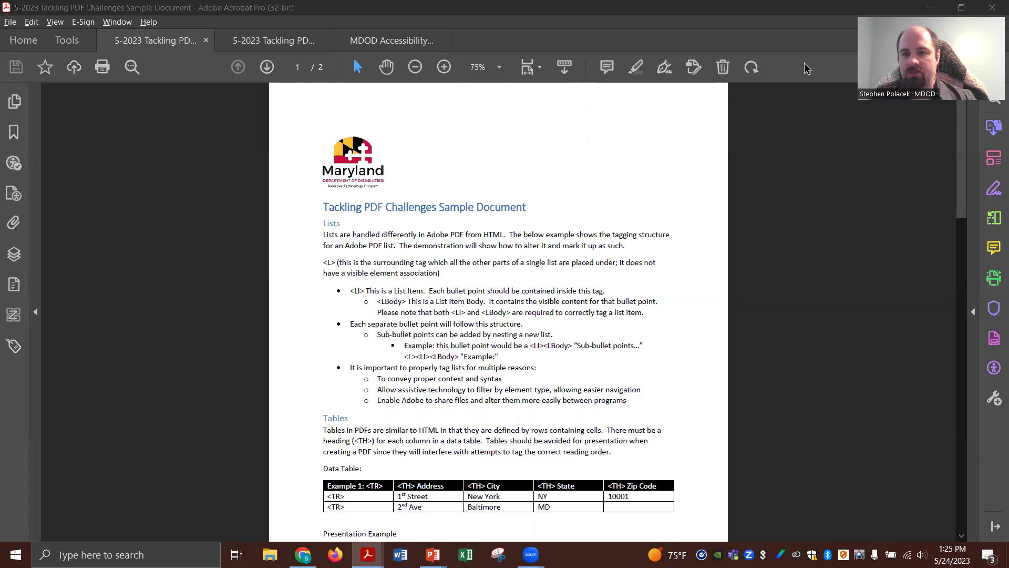
- Show the document's accessibility tags and delete the empty <P> tag above the logo's <Figure> tag
left_click(196, 186)
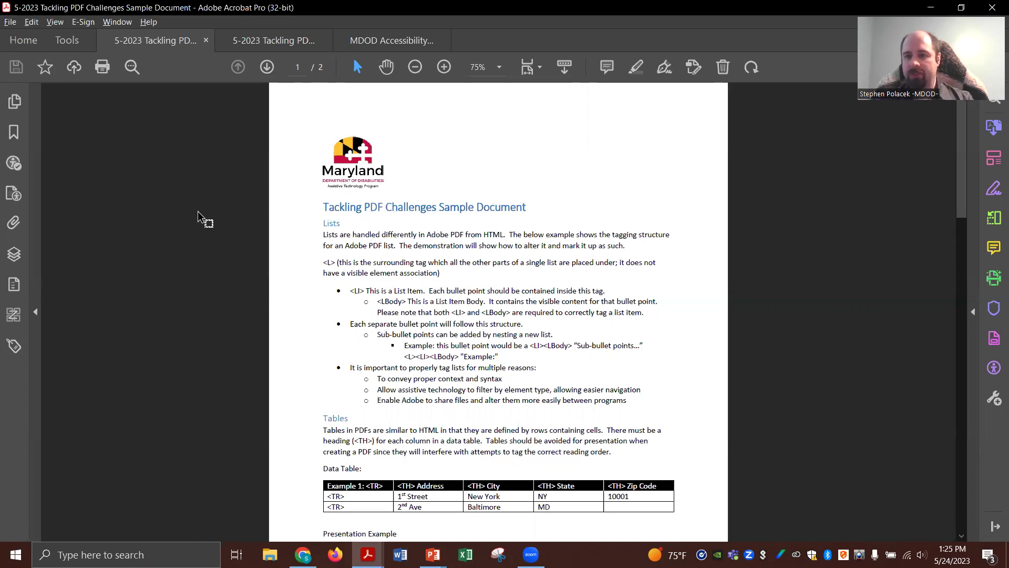
left_click(14, 345)
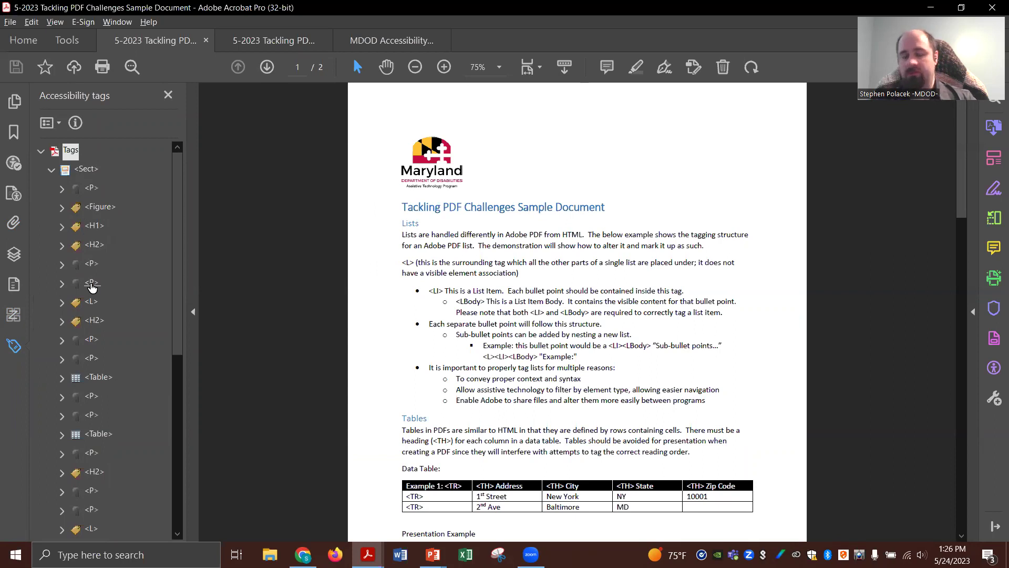
left_click(98, 208)
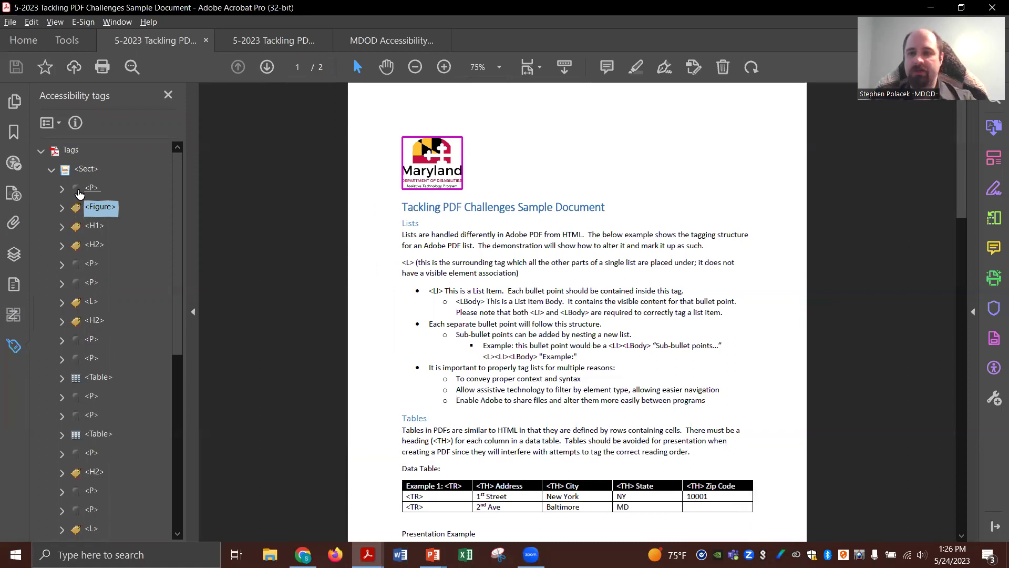
left_click(79, 194)
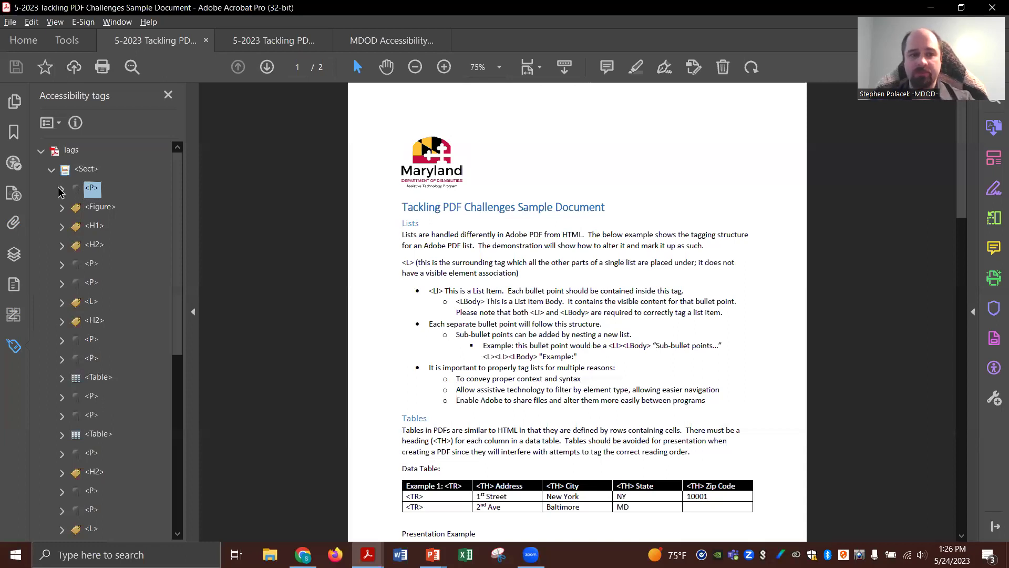
left_click(60, 190)
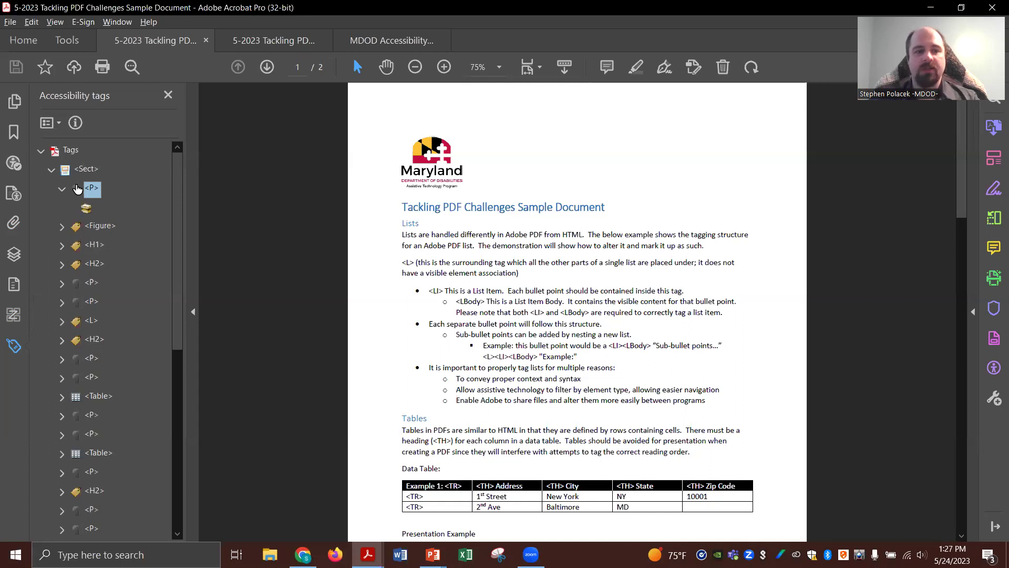
key("Delete")
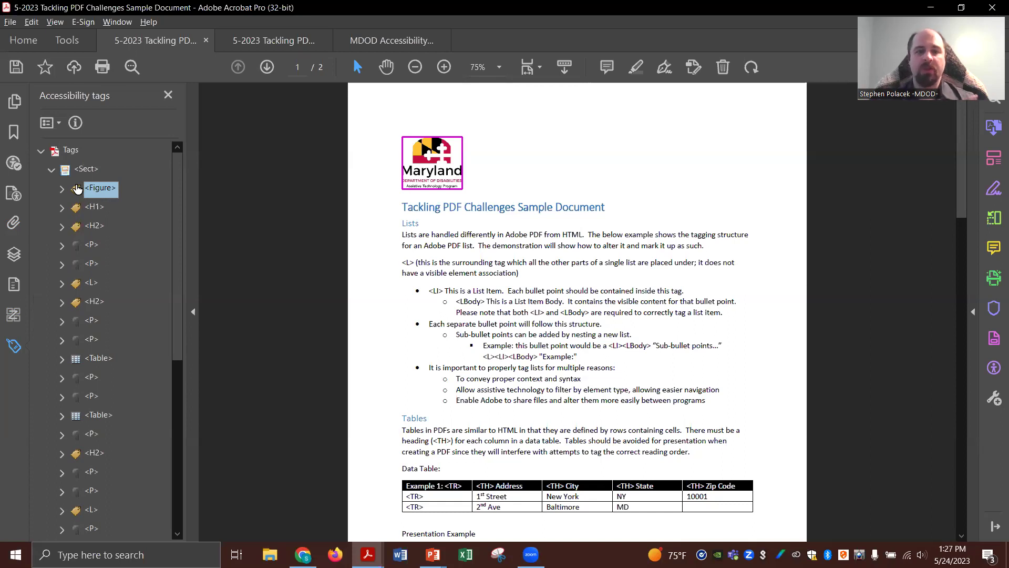
- Walk through the tags from the <H1> title to the first <Table>, checking which page content each one covers
key("Down")
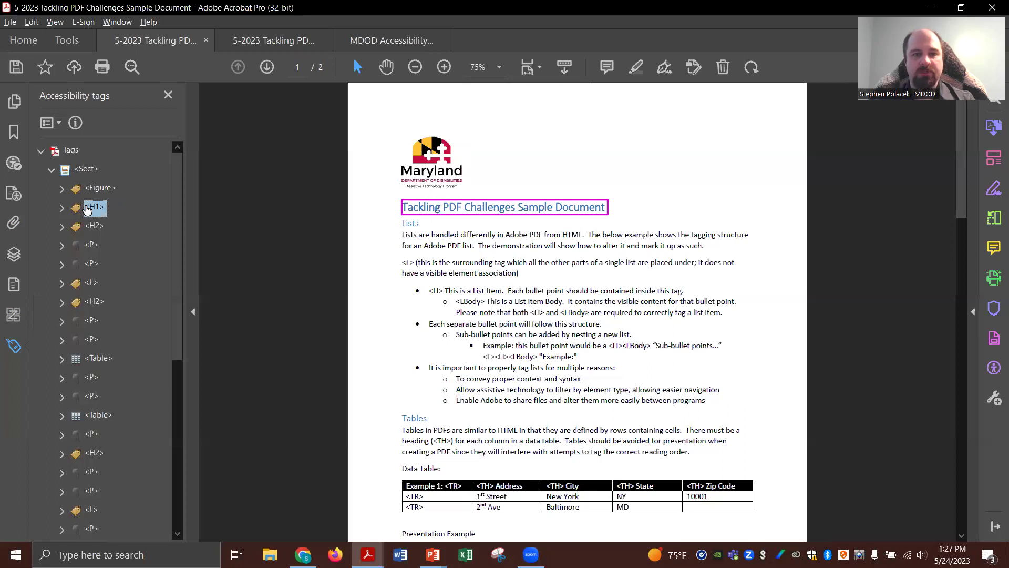
key("Down")
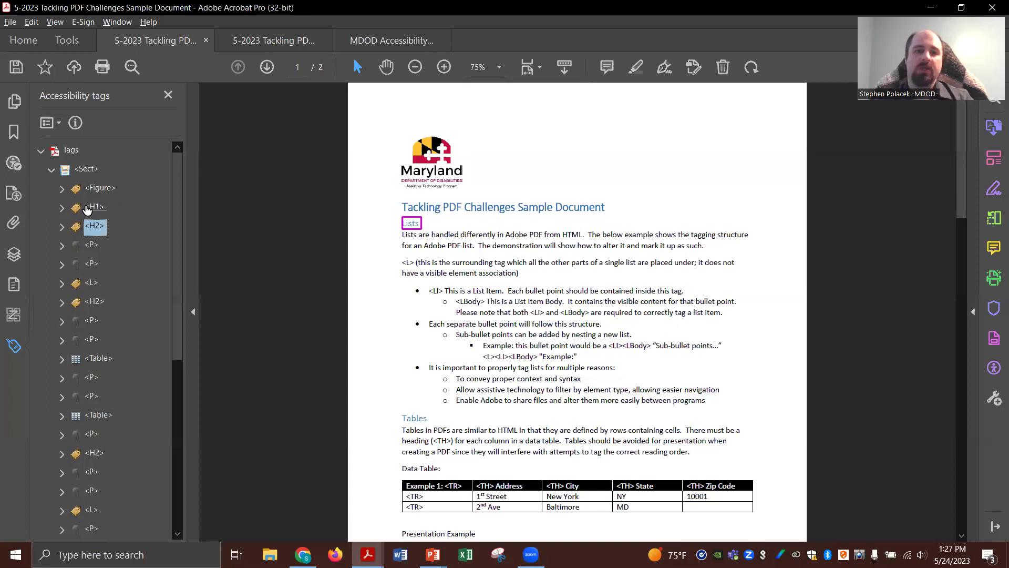
key("Down")
key("Down")
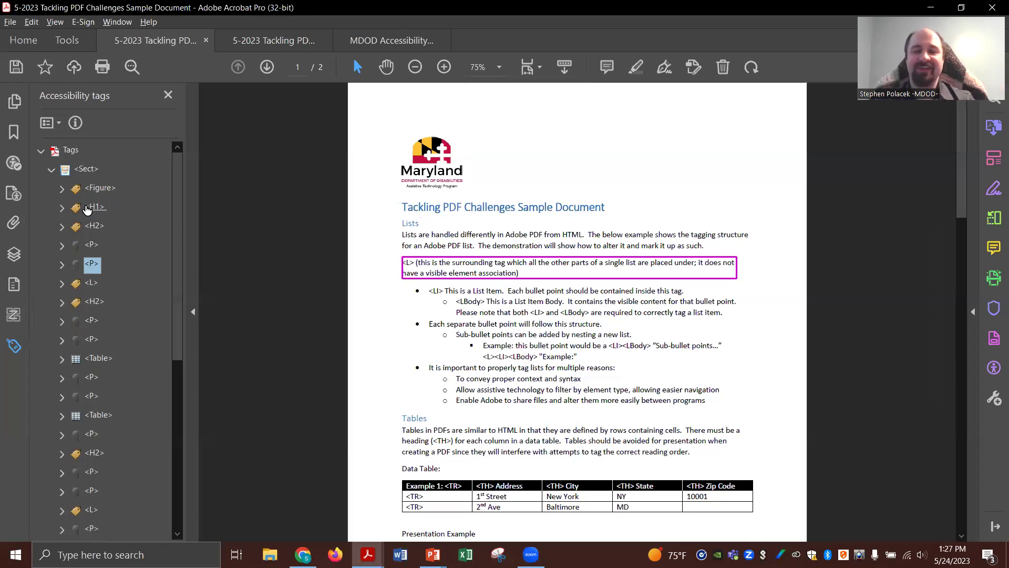
key("Down")
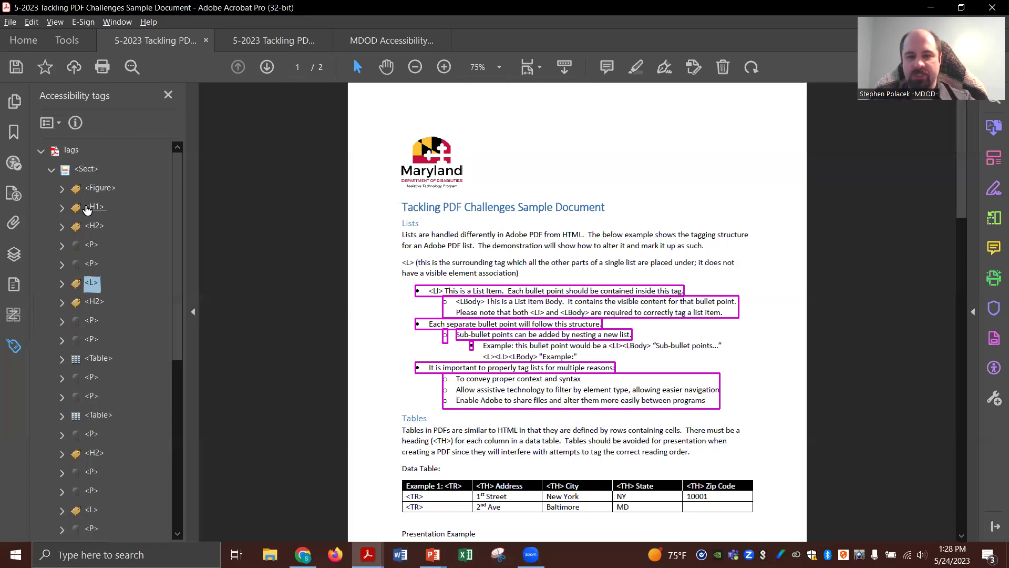
key("Down")
key("Up")
key("Up")
key("Down")
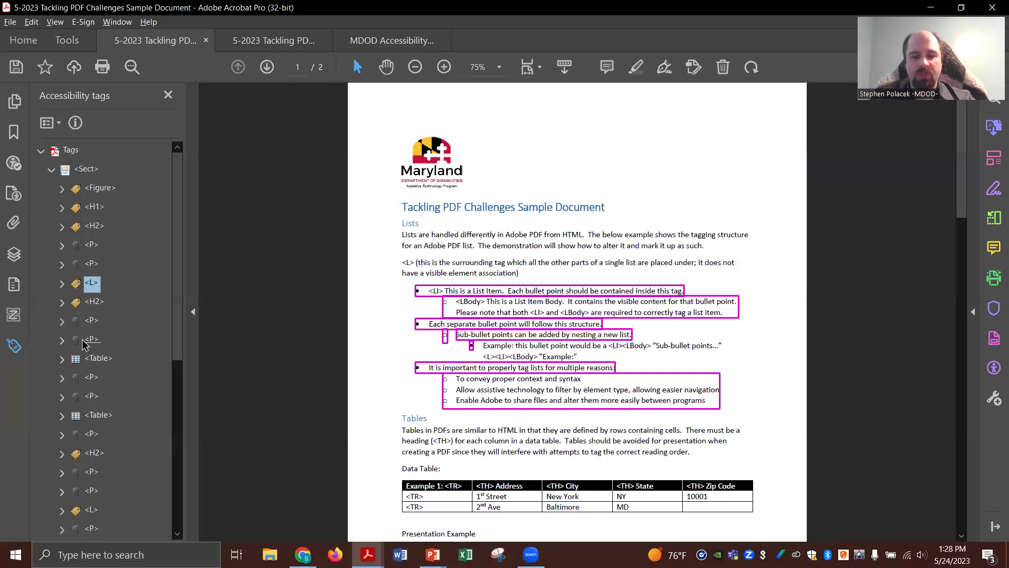
key("Down")
key("Down")
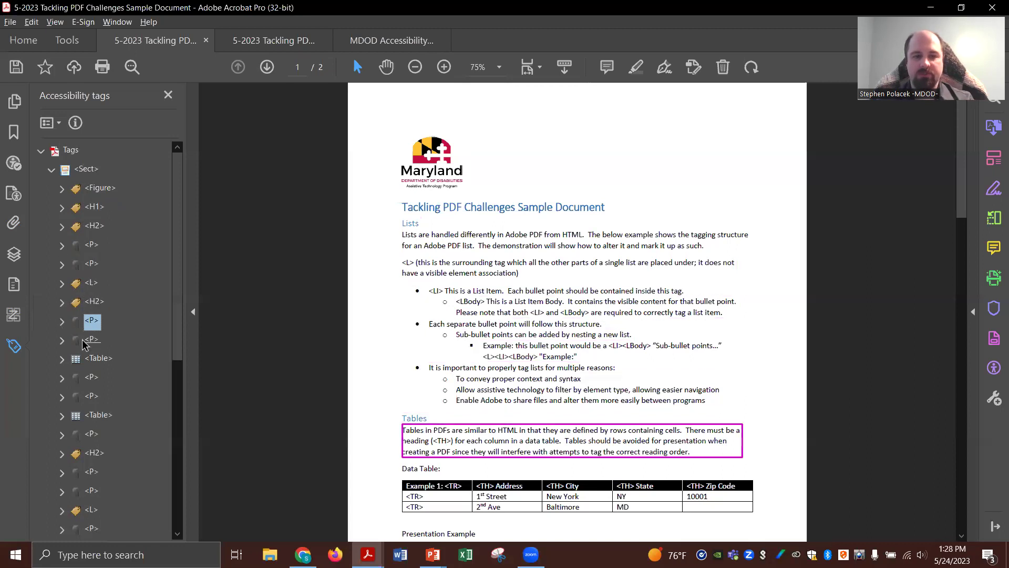
key("Down")
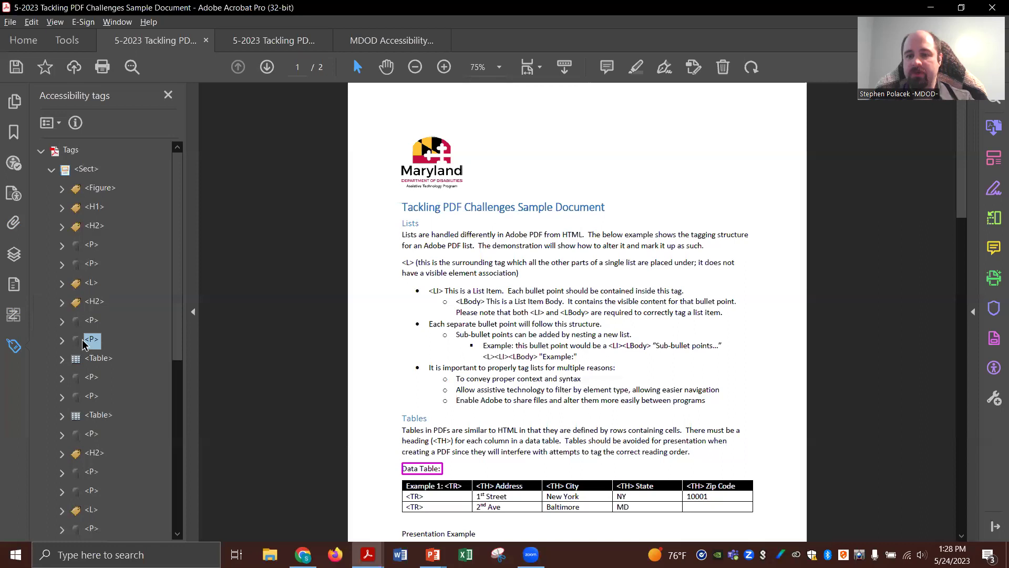
key("Down")
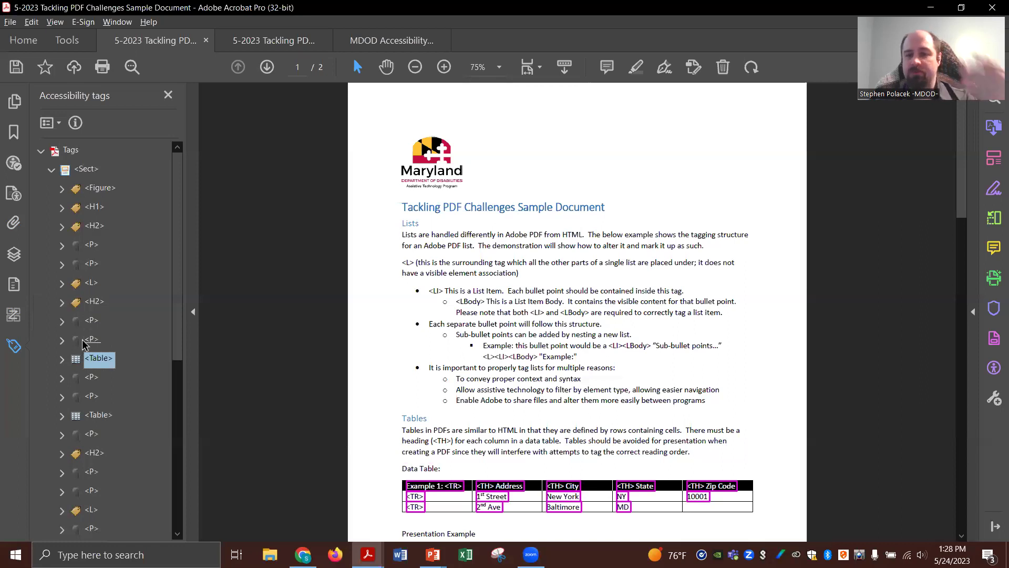
- Expand the first <L> tag under the Lists section and collapse its second <LI> to show the top-level list items
left_click(90, 286)
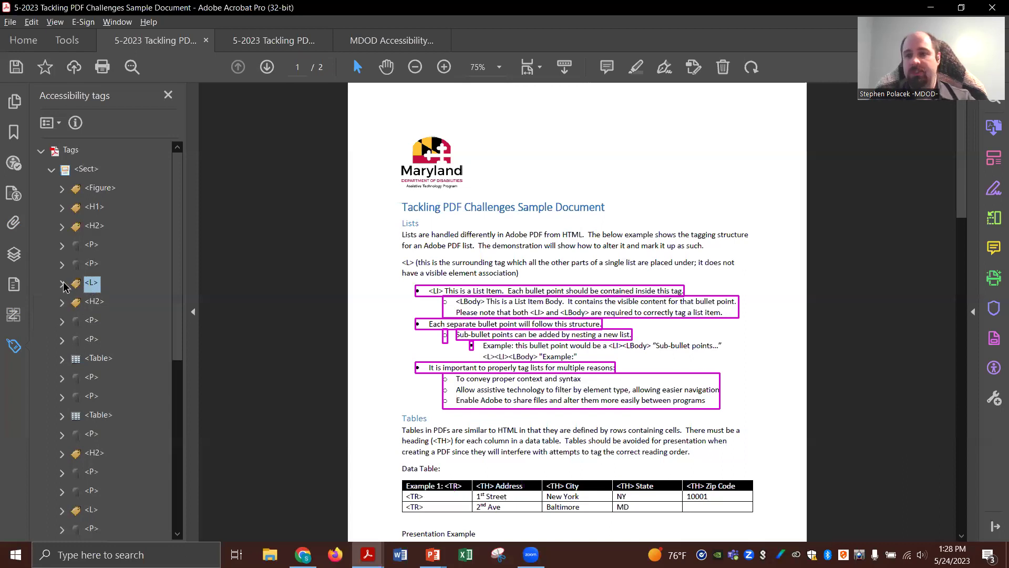
left_click(64, 285)
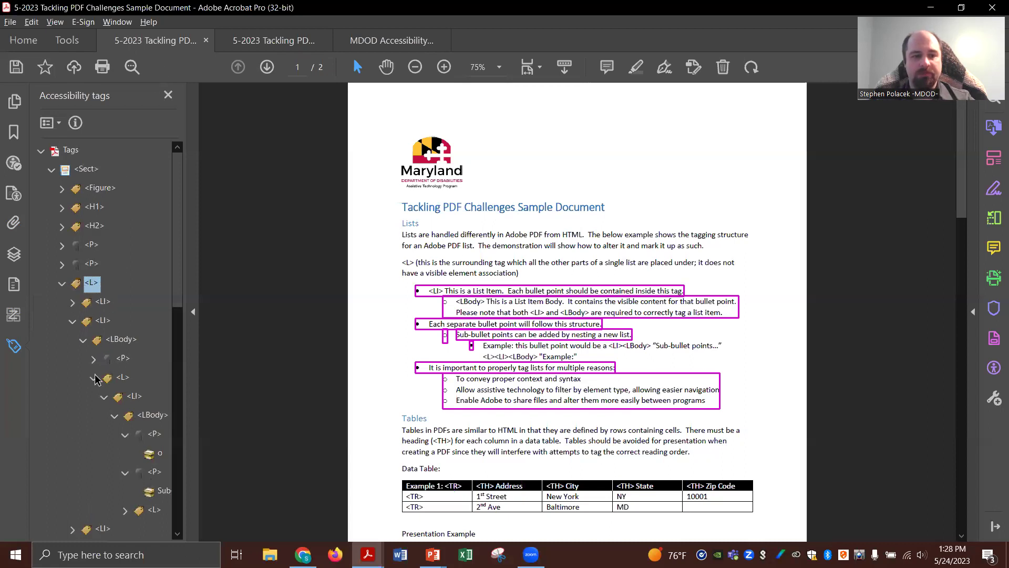
left_click(73, 322)
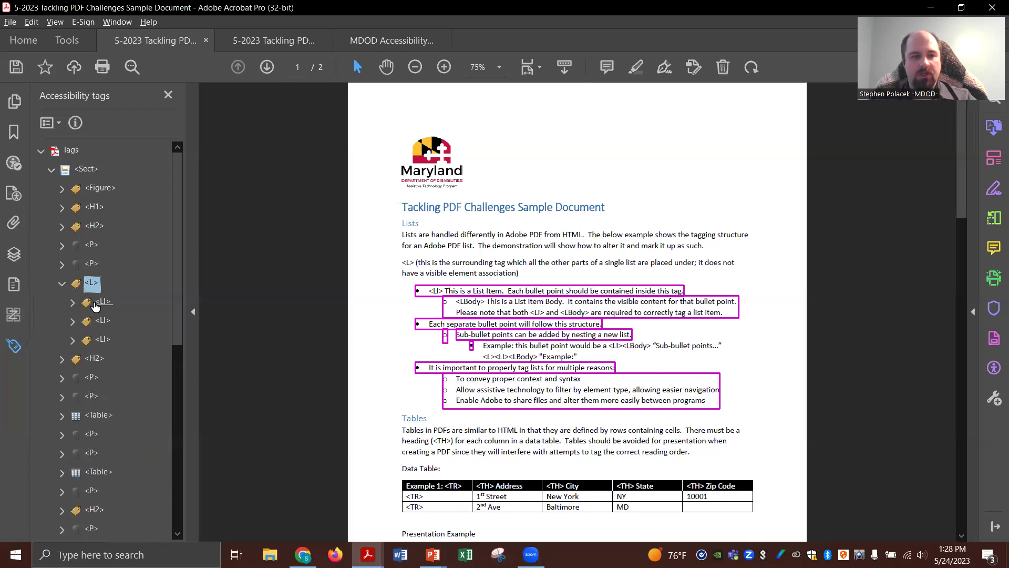
- Examine the first <LI> tag's structure, from its <LBody> through the nested <L> down to the innermost <P>
left_click(101, 304)
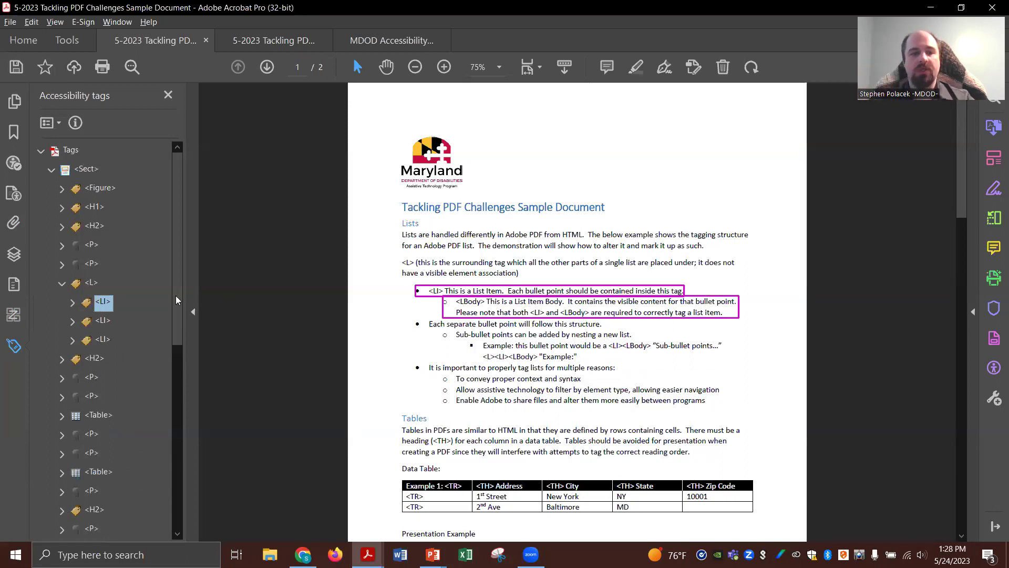
left_click(71, 303)
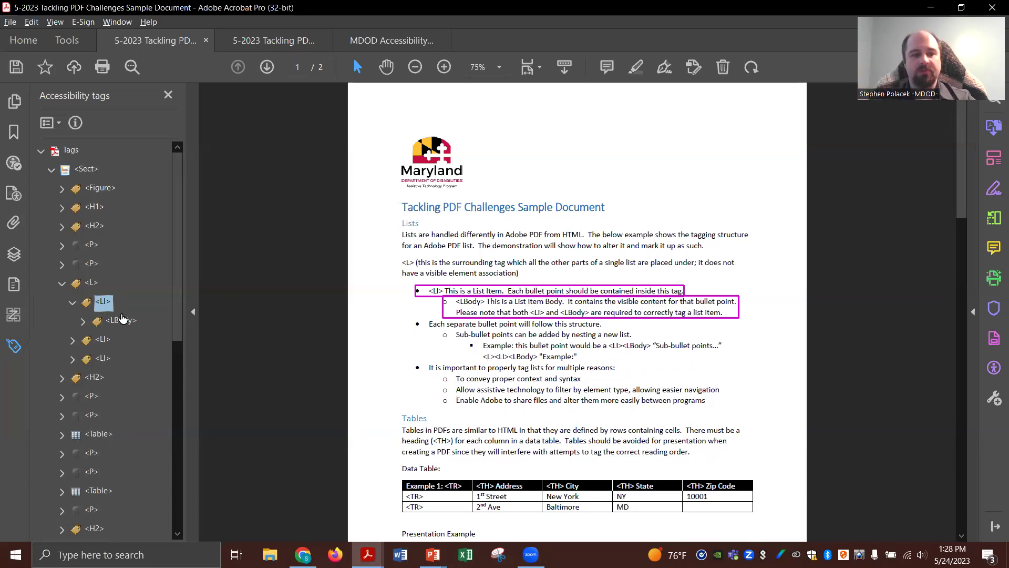
left_click(122, 320)
left_click(83, 322)
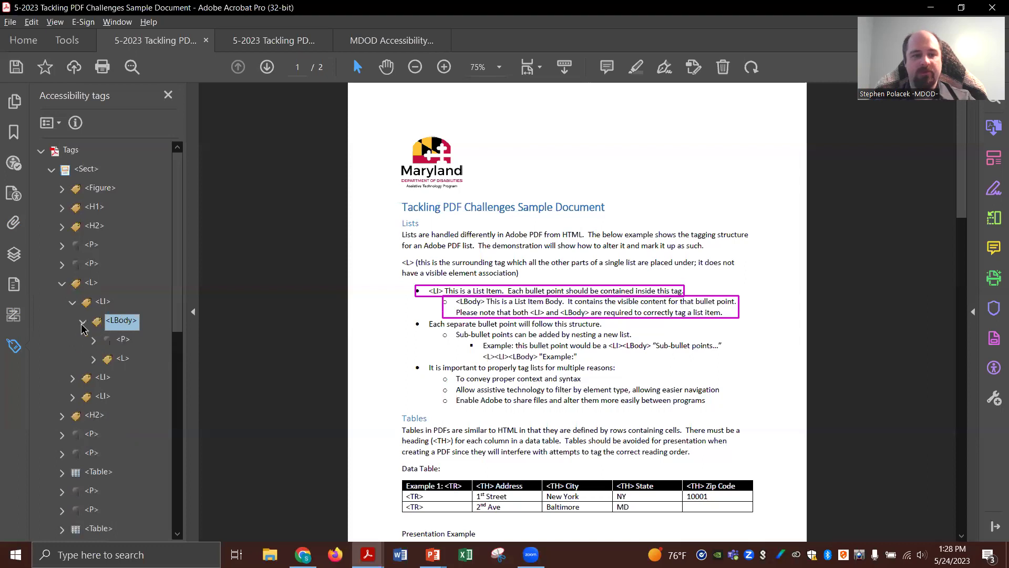
left_click(105, 341)
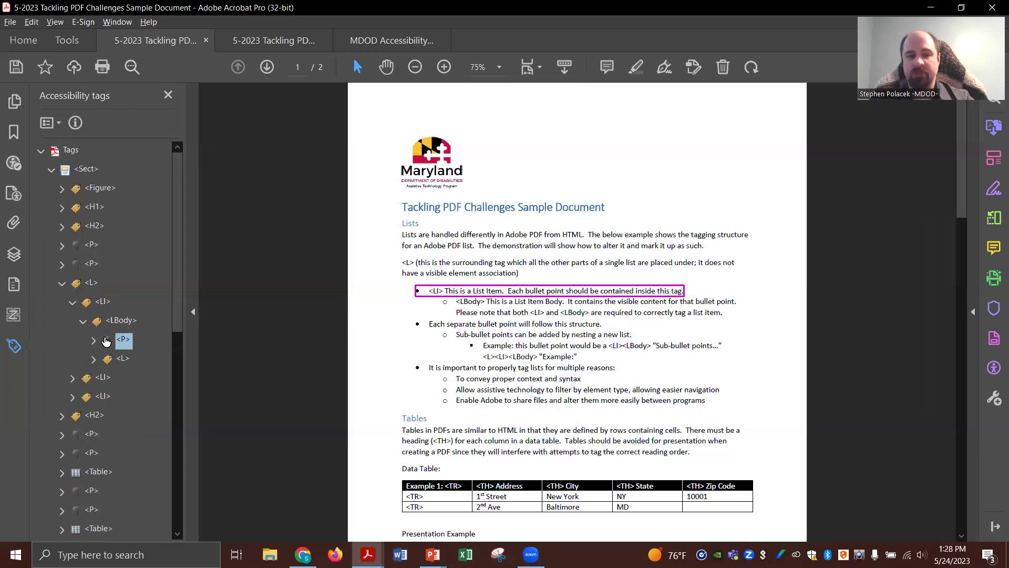
left_click(108, 360)
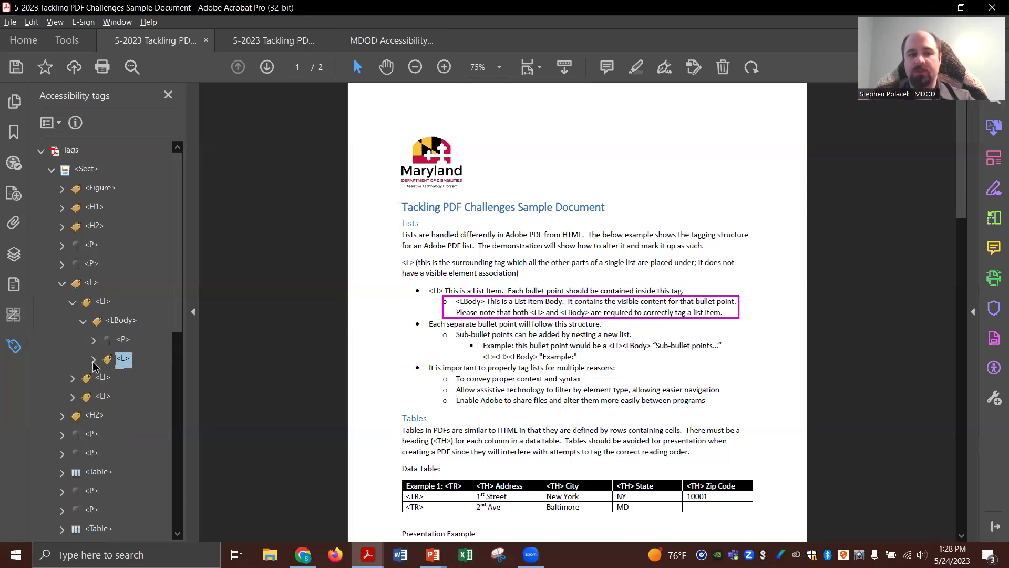
left_click(94, 360)
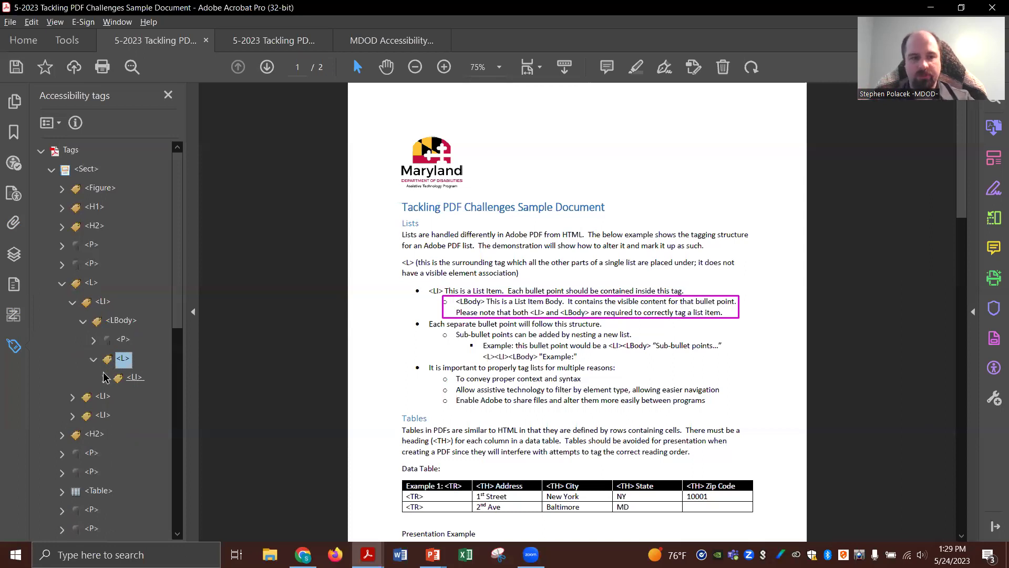
left_click(103, 377)
left_click(131, 377)
left_click(146, 398)
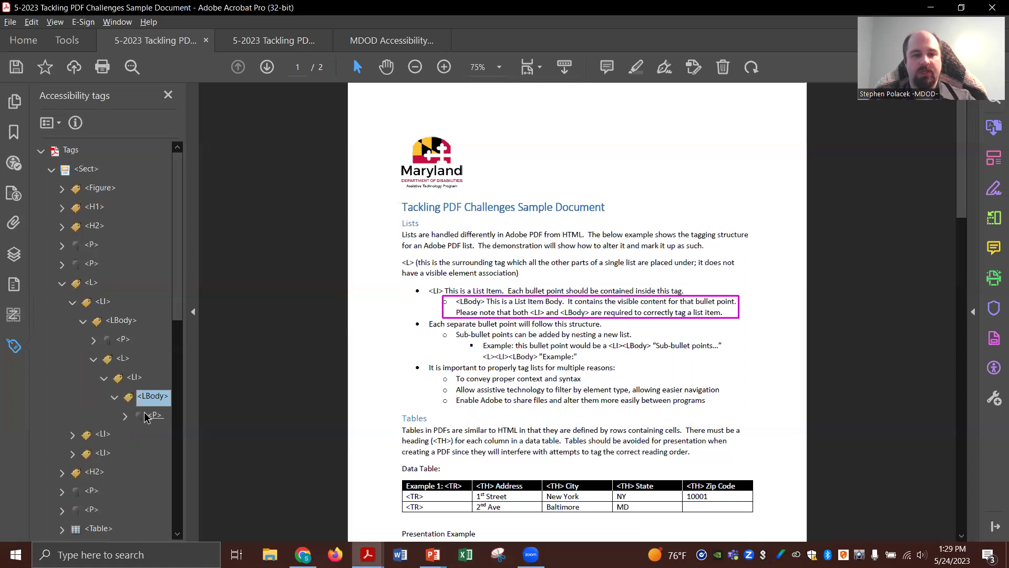
left_click(152, 417)
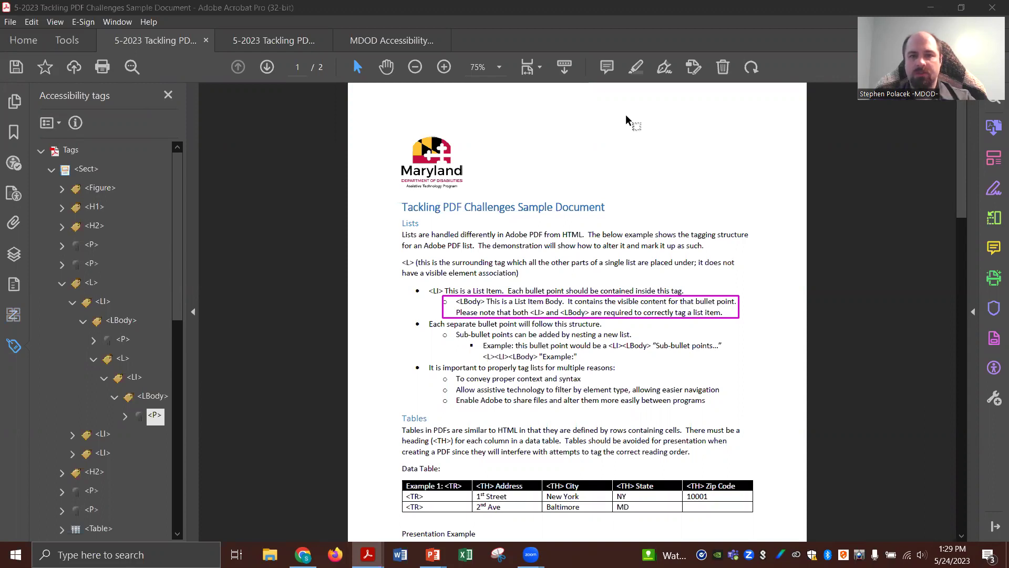
- Inspect the page content order with the Reading Order tool, then close it
left_click(993, 367)
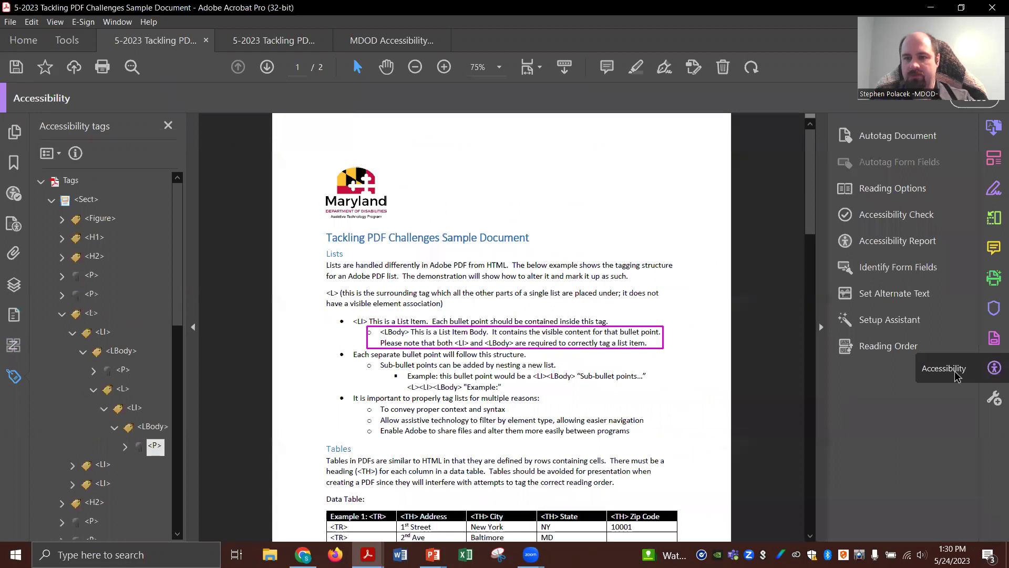
left_click(889, 345)
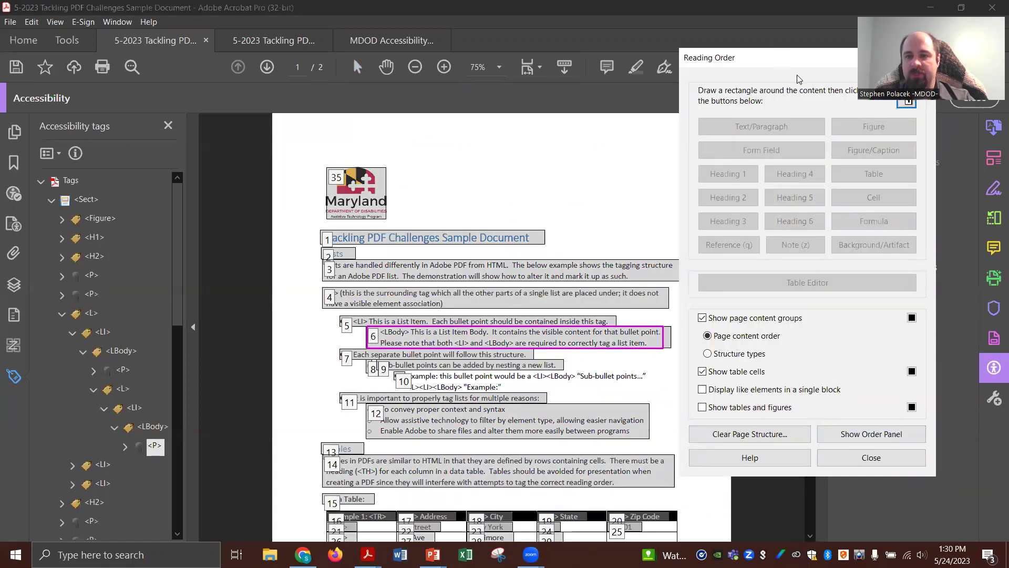
left_click_drag(795, 63, 629, 65)
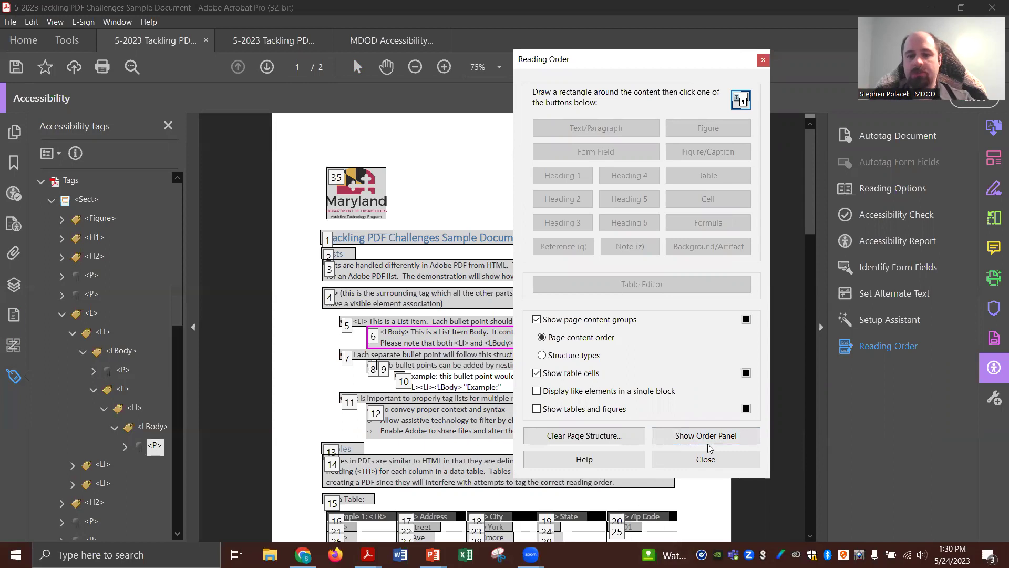
left_click(709, 459)
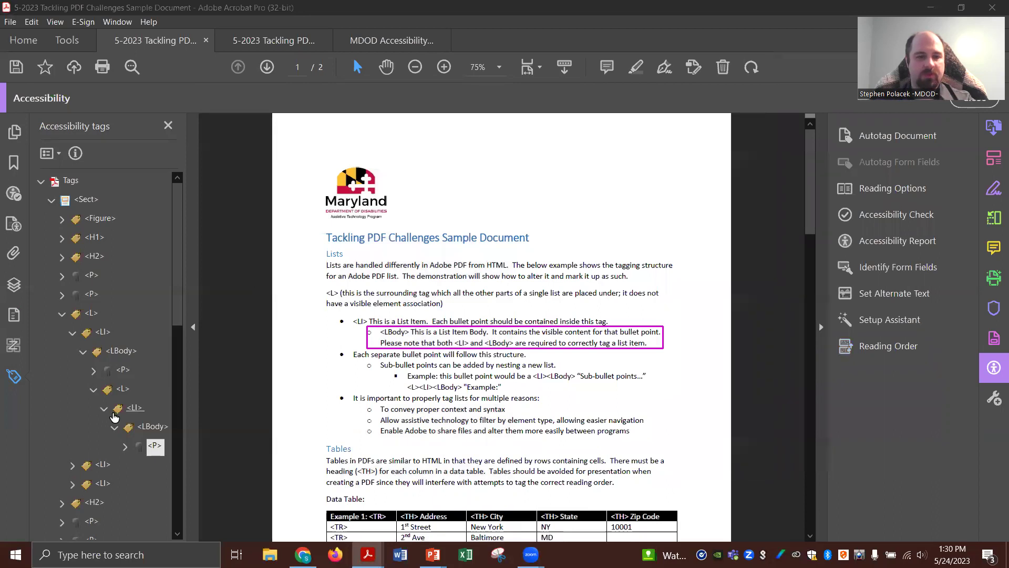
- Collapse the first <LI> of the Lists section's list and expand its second <LI>
scroll(186, 269, "down", 2)
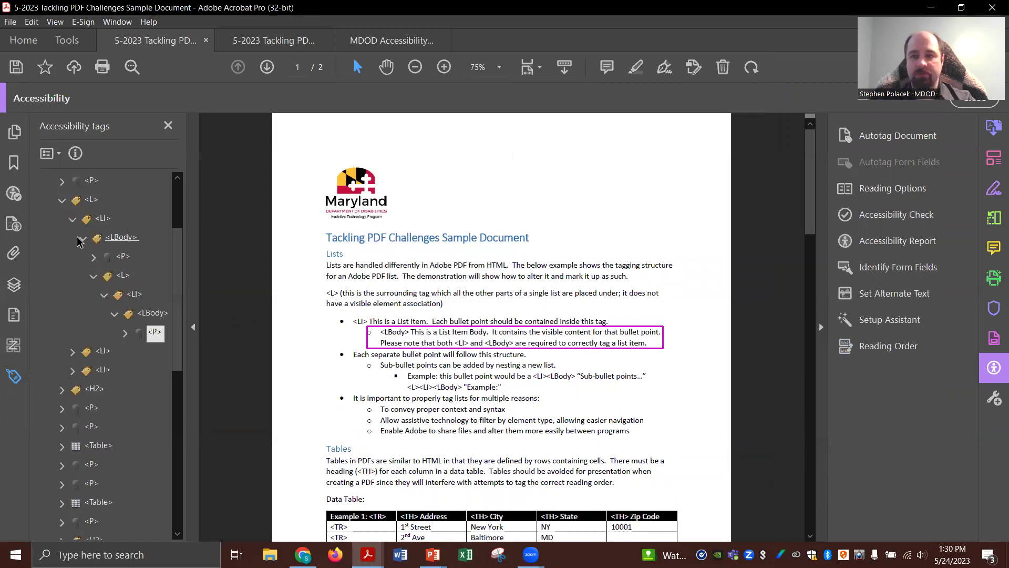
left_click(73, 218)
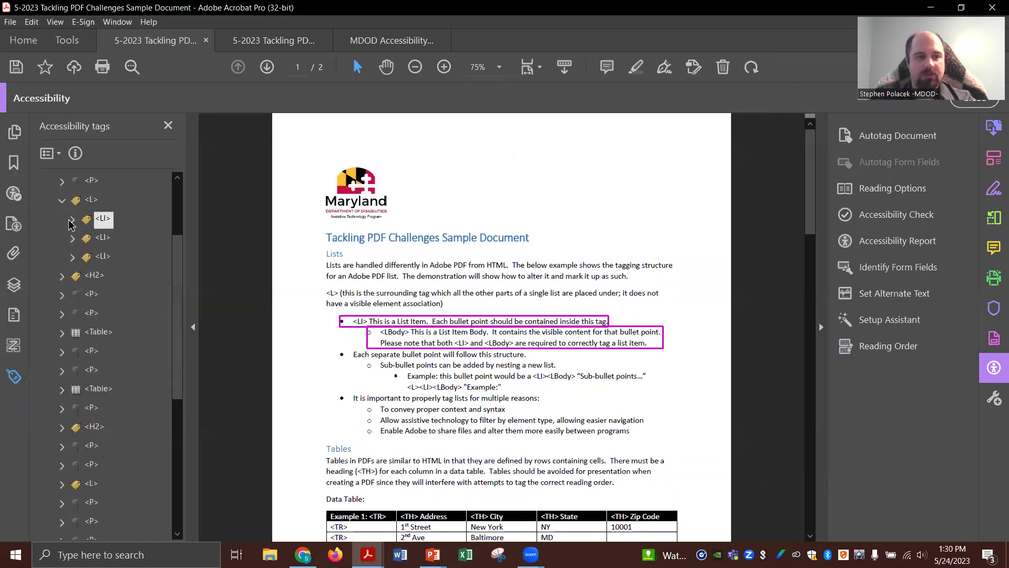
left_click(101, 238)
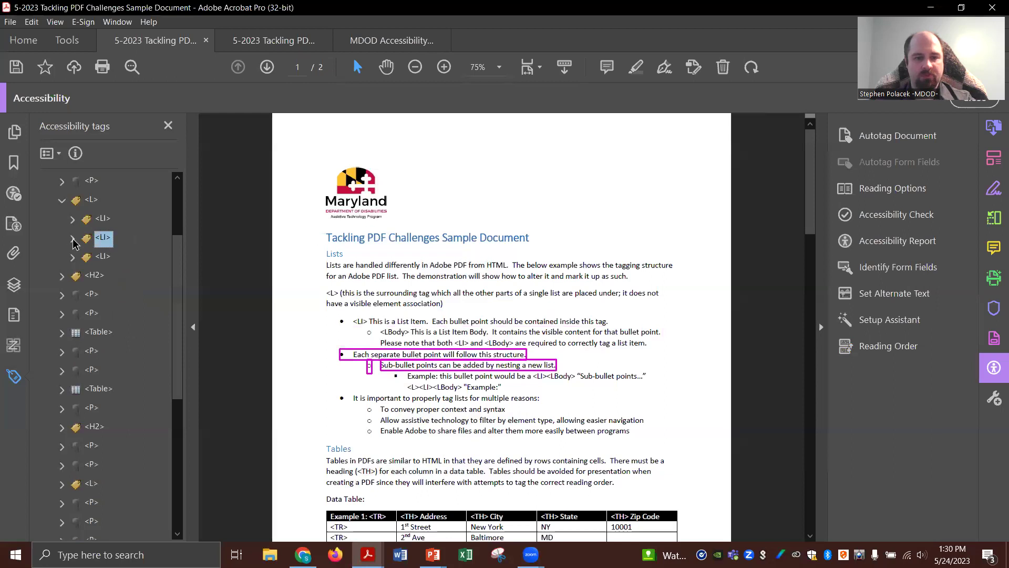
left_click(72, 238)
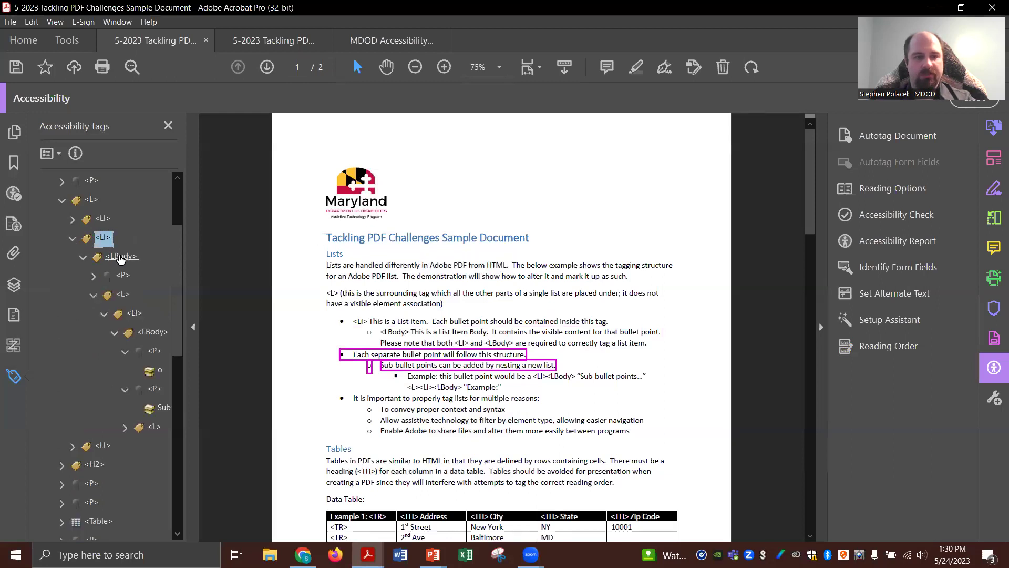
- Walk through the second <LI> from its <LBody> to the nested bullet marker and sub-bullet text, checking which page content each tag covers
left_click(121, 256)
key("Down")
key("Down")
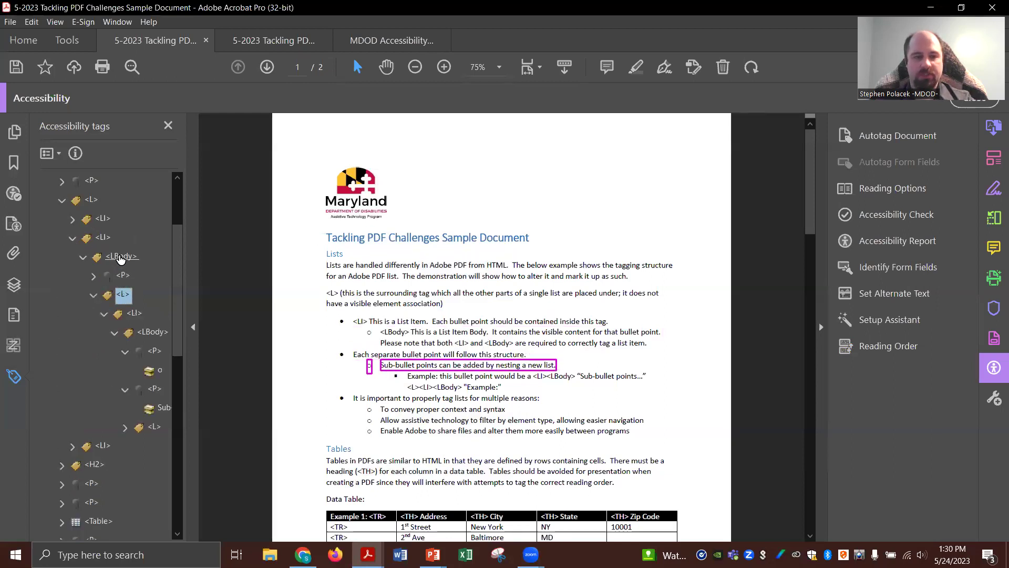
key("Down")
key("Down")
key("Down")
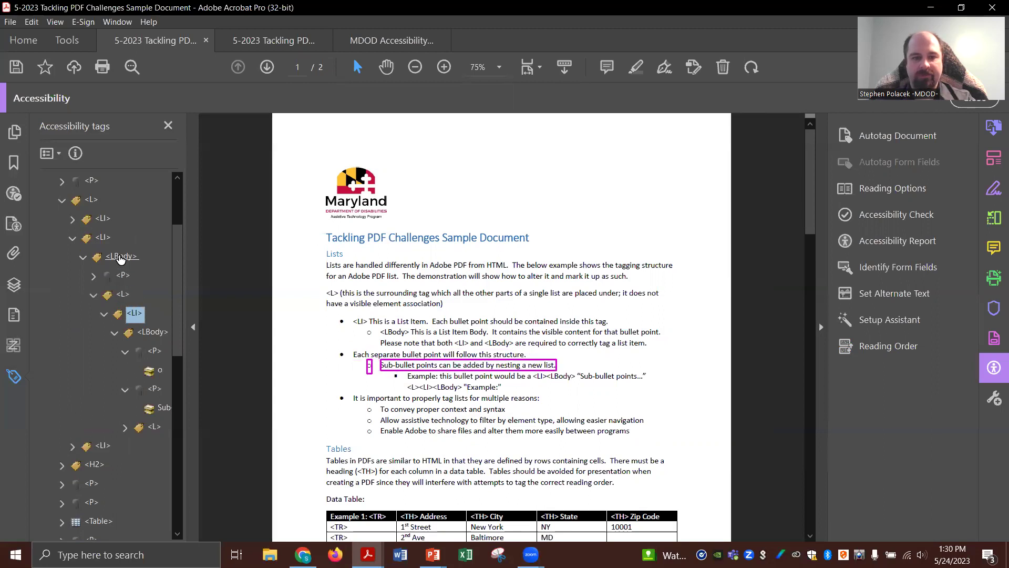
key("Down")
key("Down")
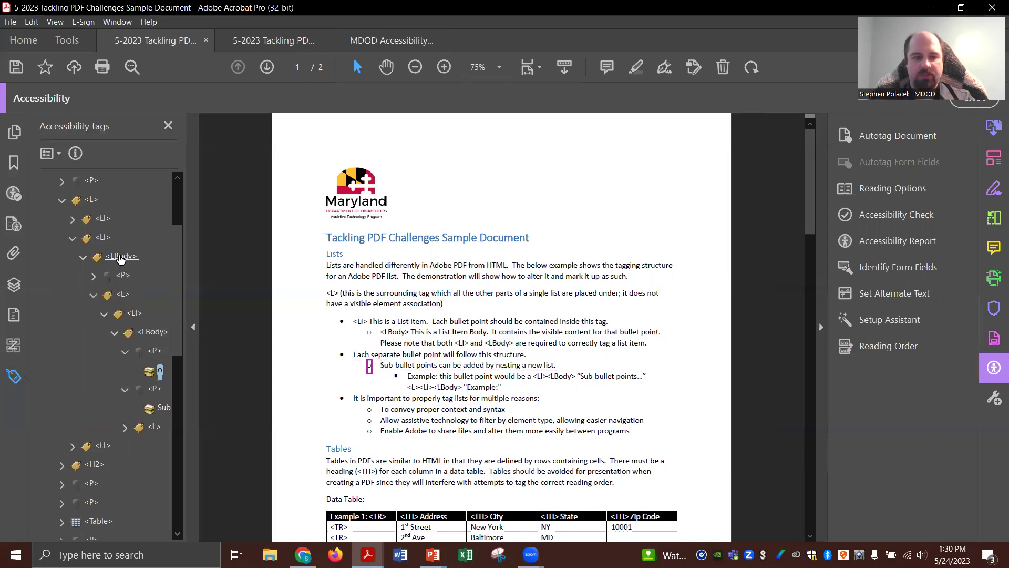
key("Up")
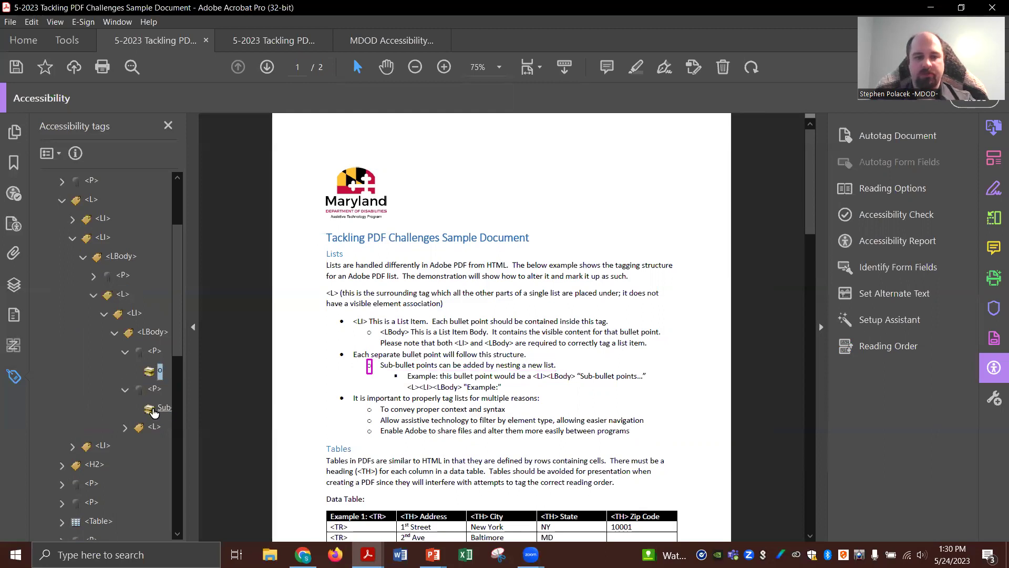
left_click(158, 407)
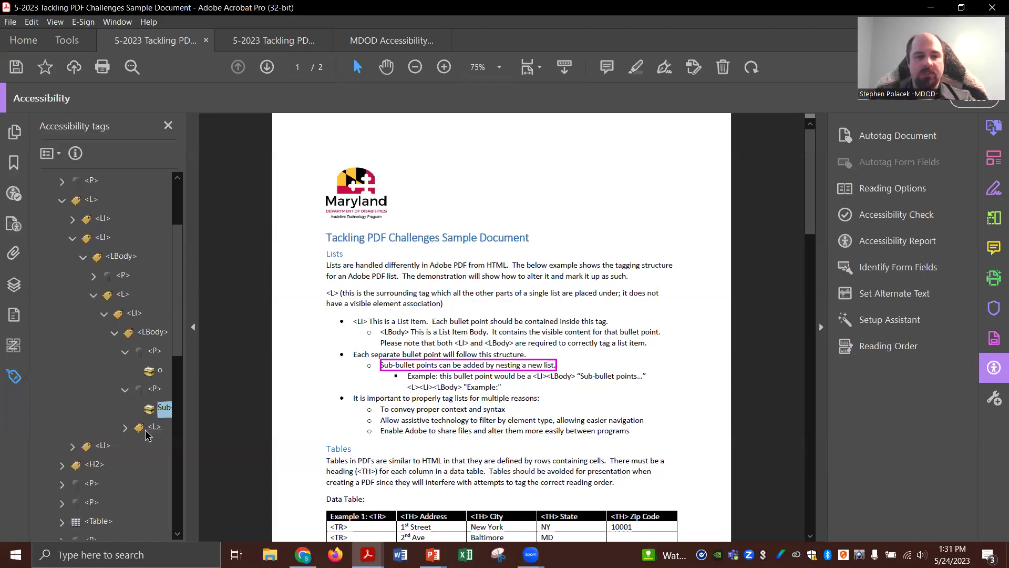
- Move the "Sub-bullet points" content into the preceding <P>, directly after its bullet marker
scroll(178, 281, "down", 1)
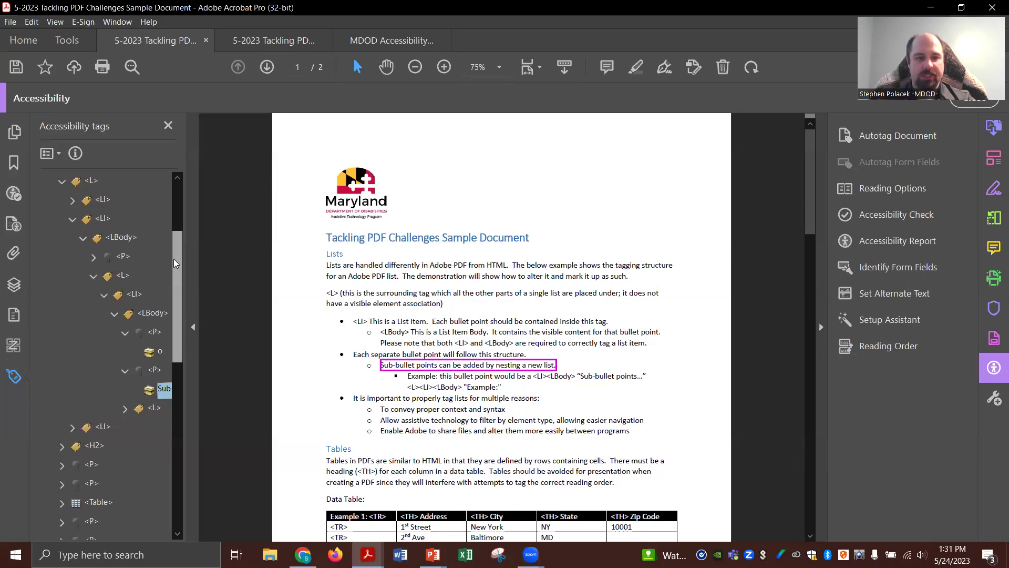
scroll(175, 280, "down", 1)
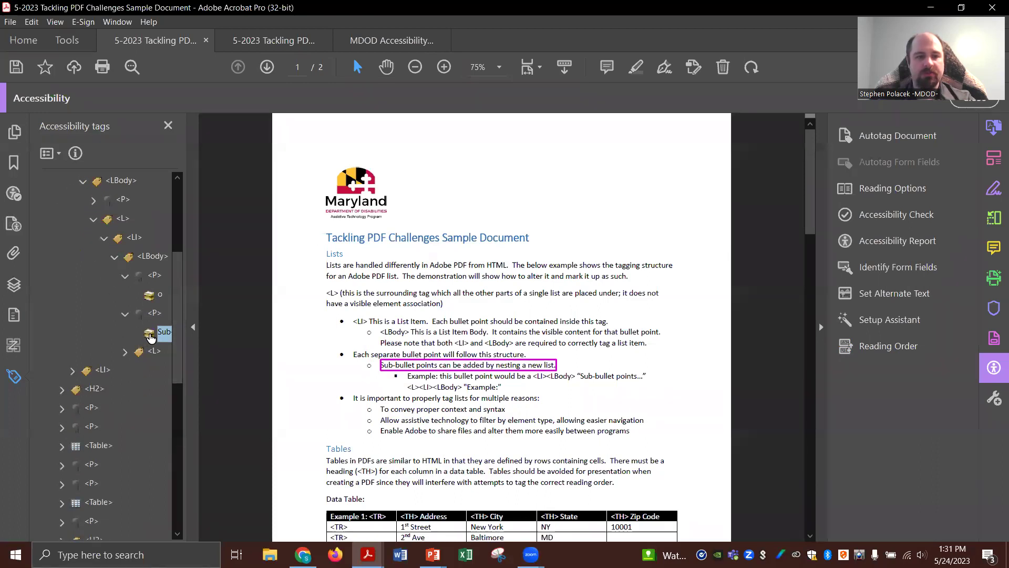
mouse_move(151, 337)
left_mouse_down()
mouse_move(150, 271)
mouse_move(120, 220)
mouse_move(140, 323)
mouse_move(138, 257)
mouse_move(97, 209)
mouse_move(138, 284)
mouse_move(135, 320)
mouse_move(152, 279)
left_mouse_up()
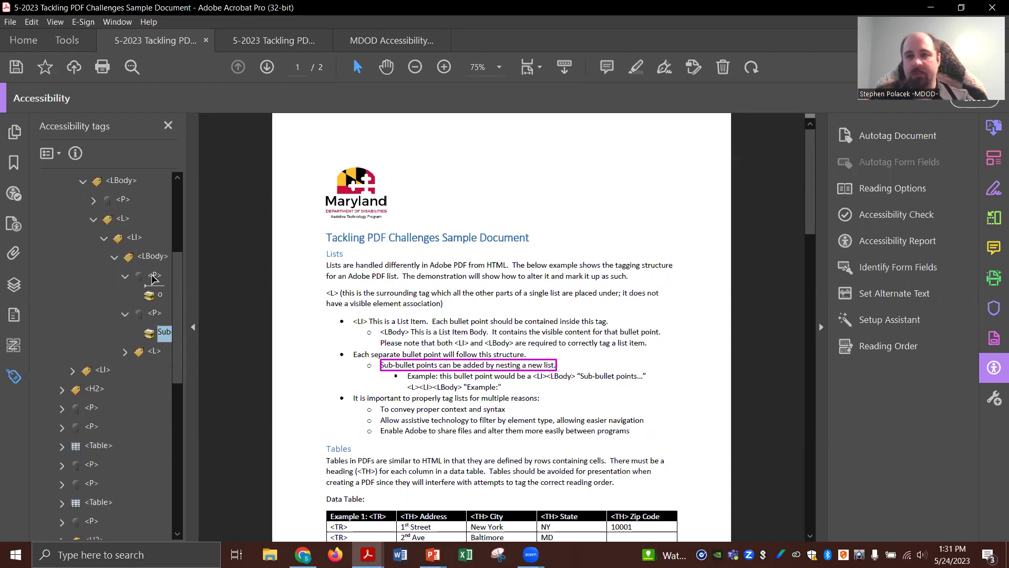
left_click_drag(152, 279, 148, 303)
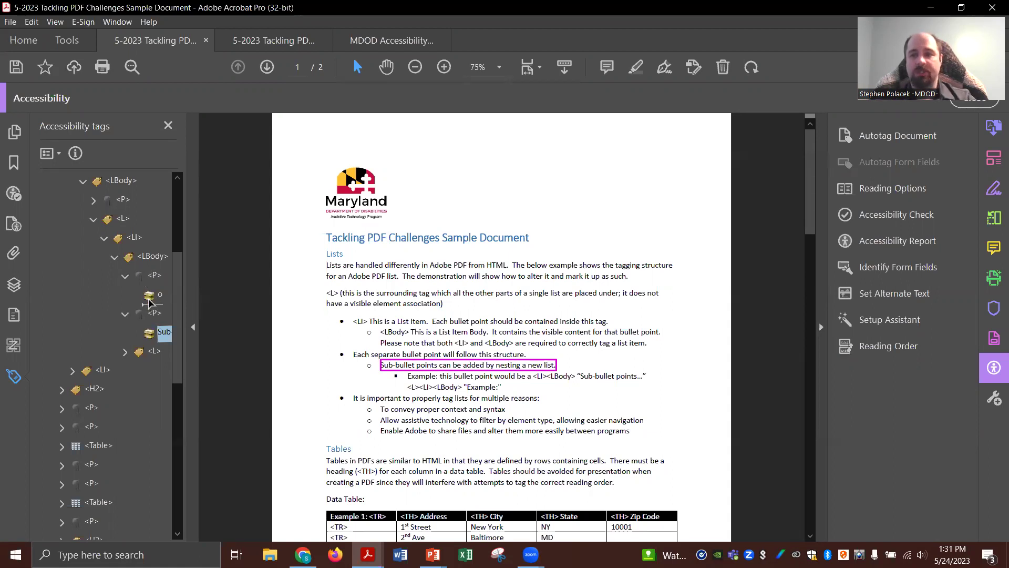
left_click_drag(149, 302, 150, 303)
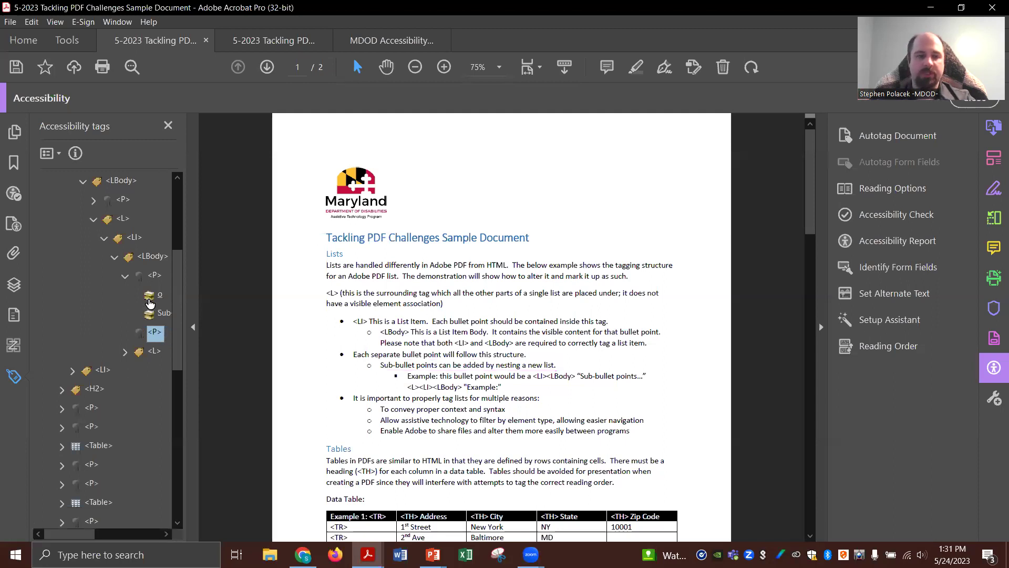
- Check the combined <P> and delete the emptied <P> tag below it
left_click(154, 277)
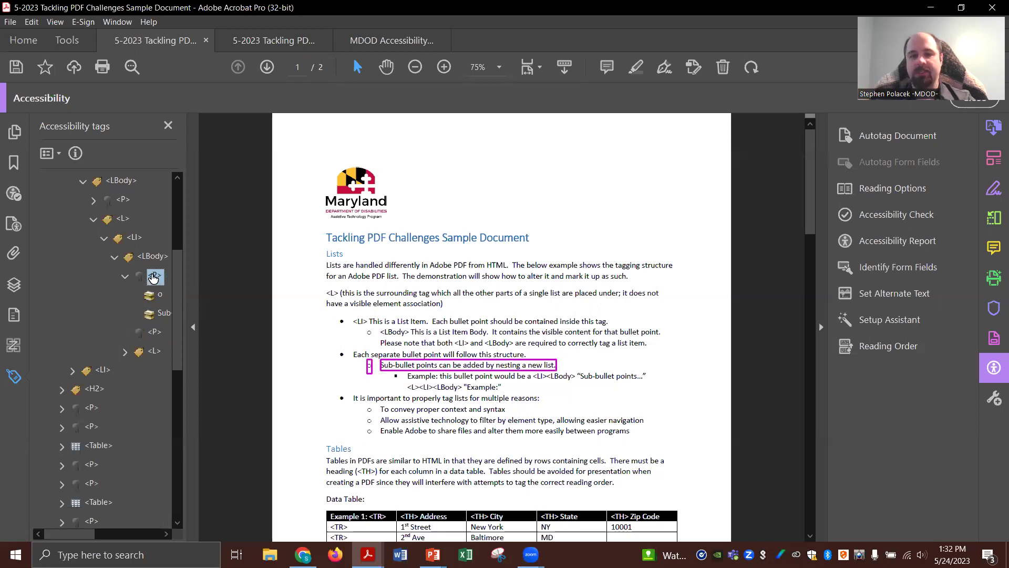
left_click(154, 334)
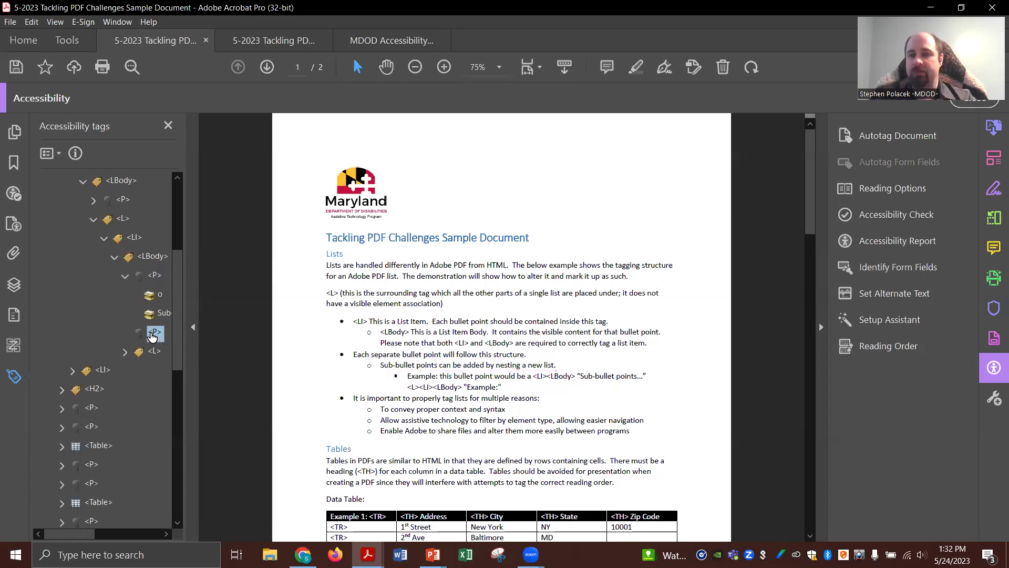
key("Delete")
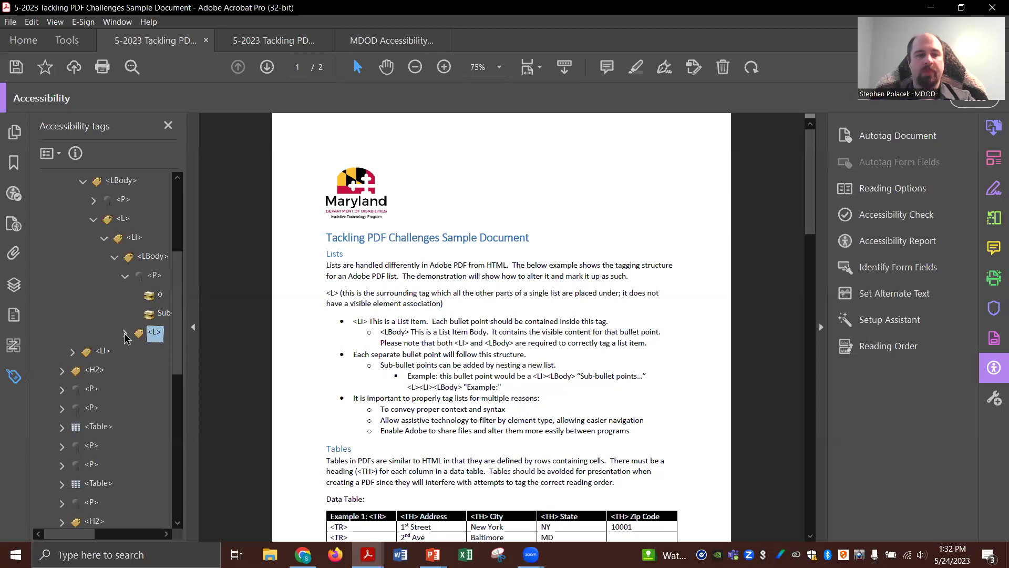
- Expand the innermost <L> through its <LI> and <LBody> to check the tagging of the "Example:" bullet
left_click(125, 334)
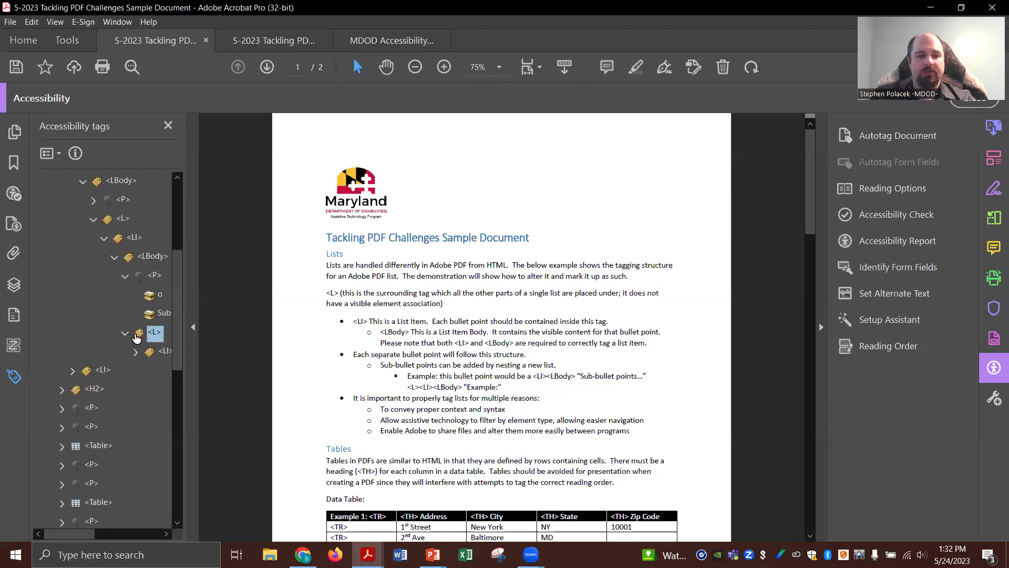
left_click_drag(71, 534, 80, 536)
left_click(111, 352)
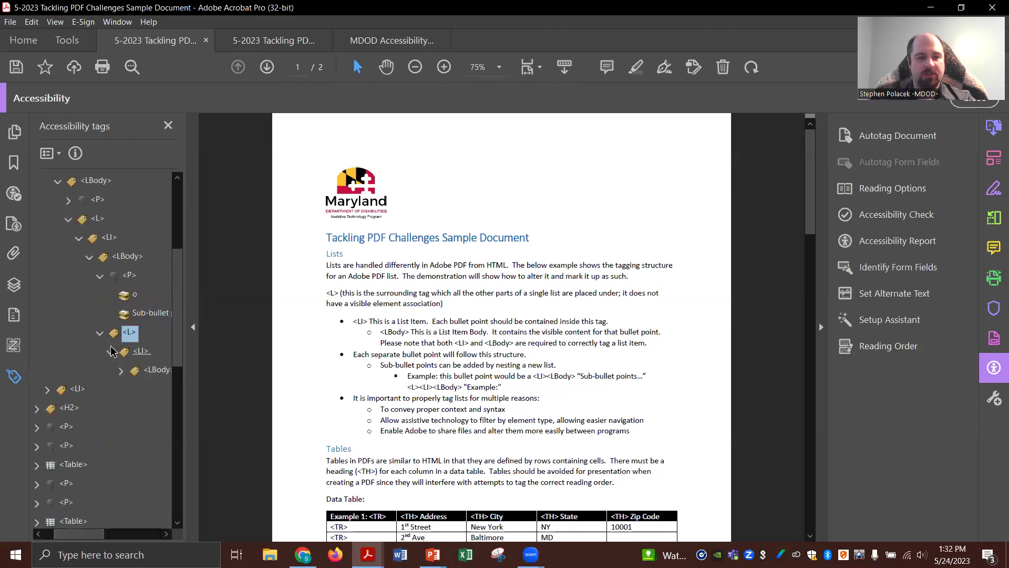
left_click(120, 371)
left_click(152, 373)
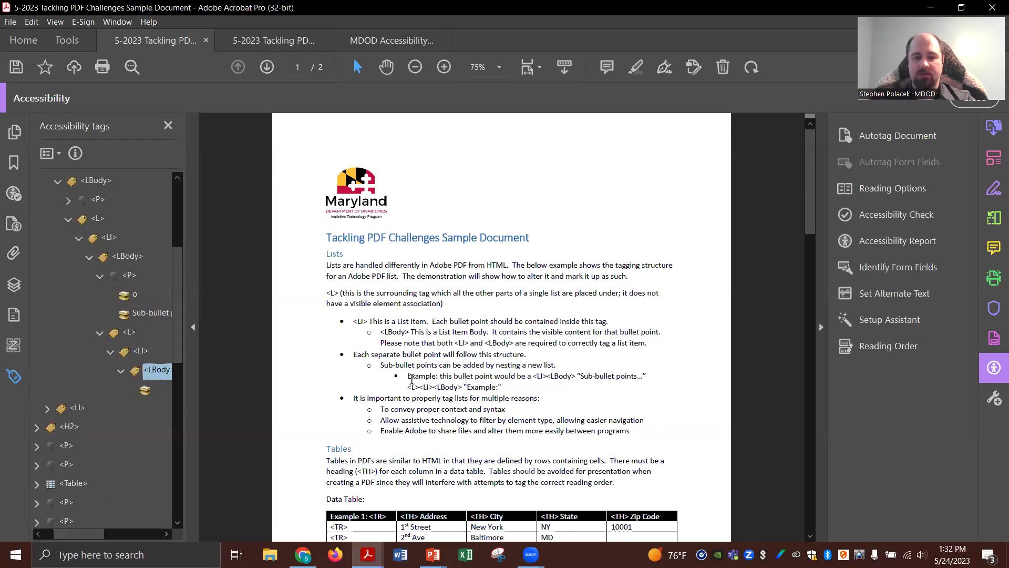
- Expand the third top-level <LI> through its <LBody> to the nested <L>, checking which page content is covered
left_click(47, 408)
left_click(79, 413)
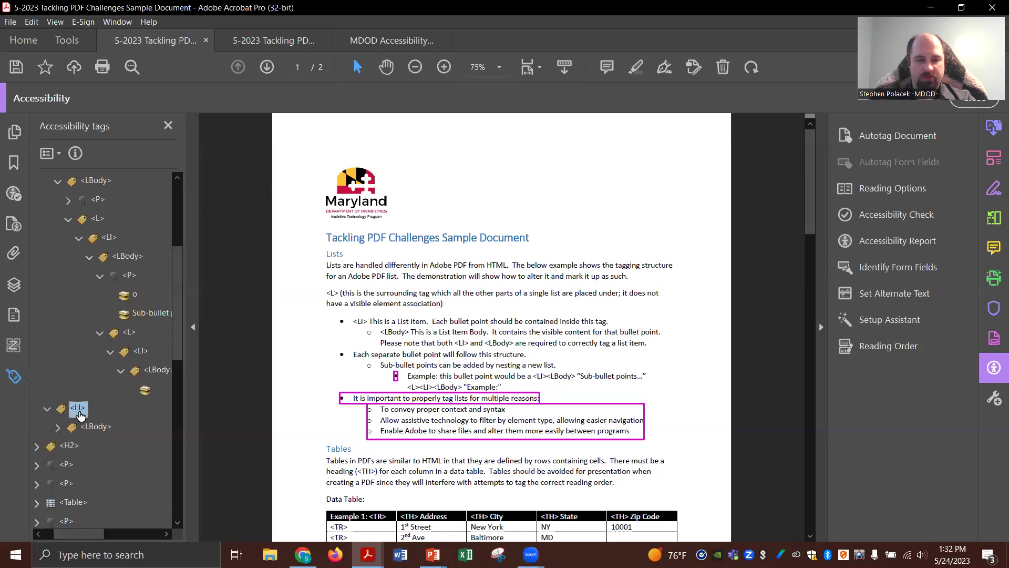
key("Down")
key("Down")
key("Down")
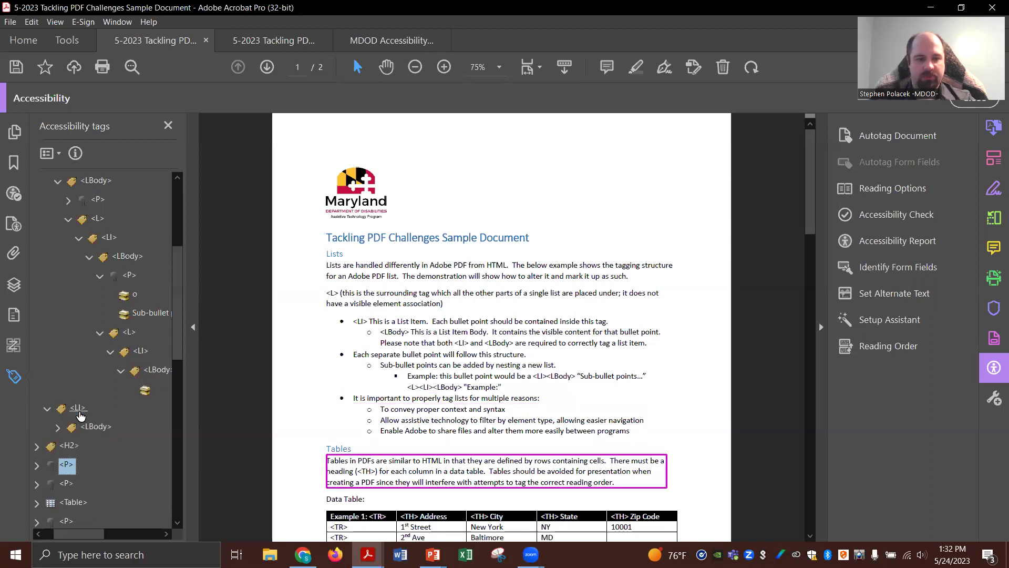
key("Up")
key("Up")
left_click(58, 427)
left_click(69, 465)
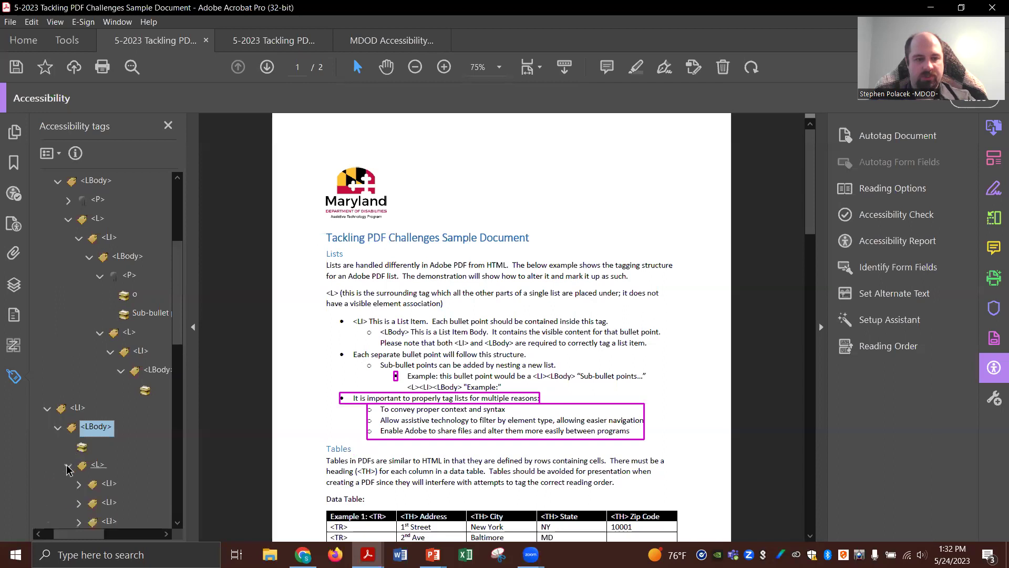
- Step through the three <LI> tags of the nested <L> and expand the last one
left_click(108, 487)
key("Down")
key("Down")
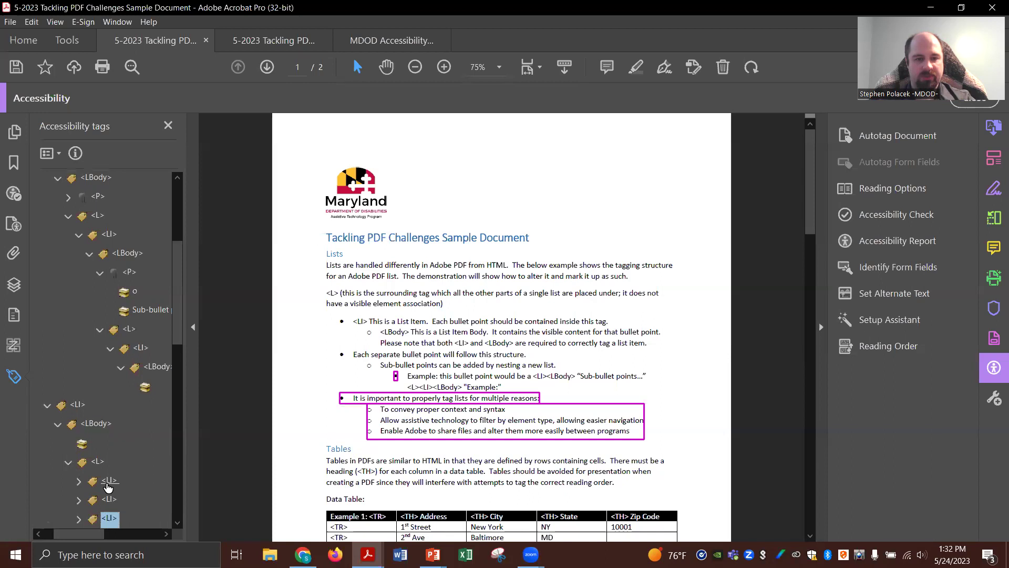
left_click(78, 519)
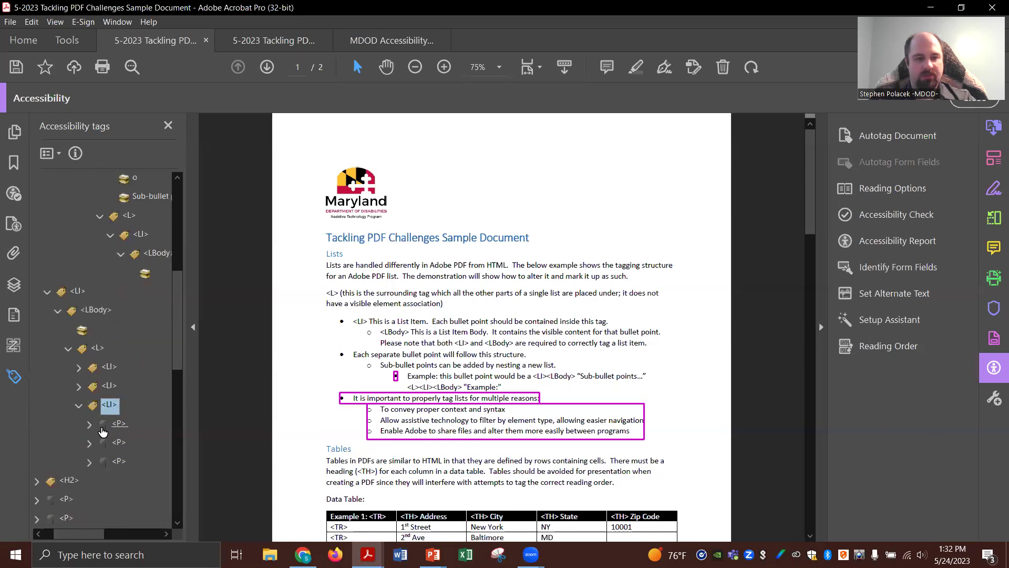
- Move the <P> holding the square bullet marker from the last nested <LI> into the <LBody> of the "Example:" sub-bullet
left_click(105, 429)
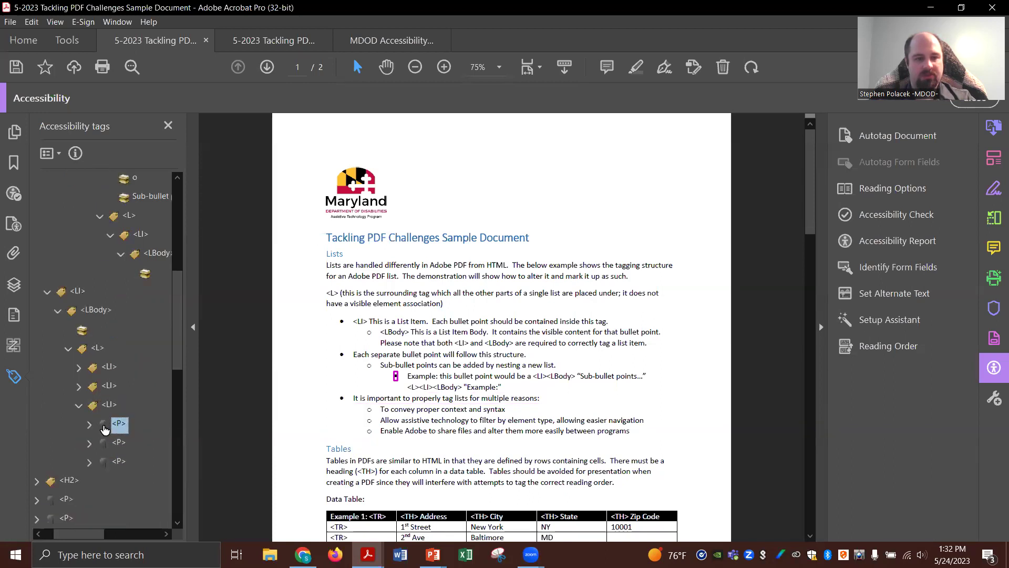
left_click_drag(111, 415, 148, 282)
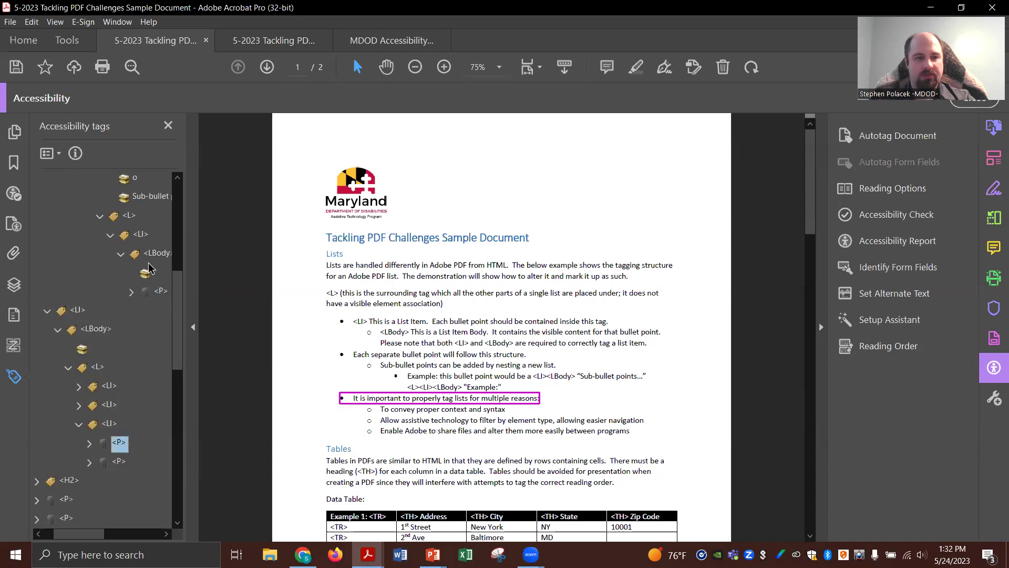
left_click(157, 254)
left_click(158, 293)
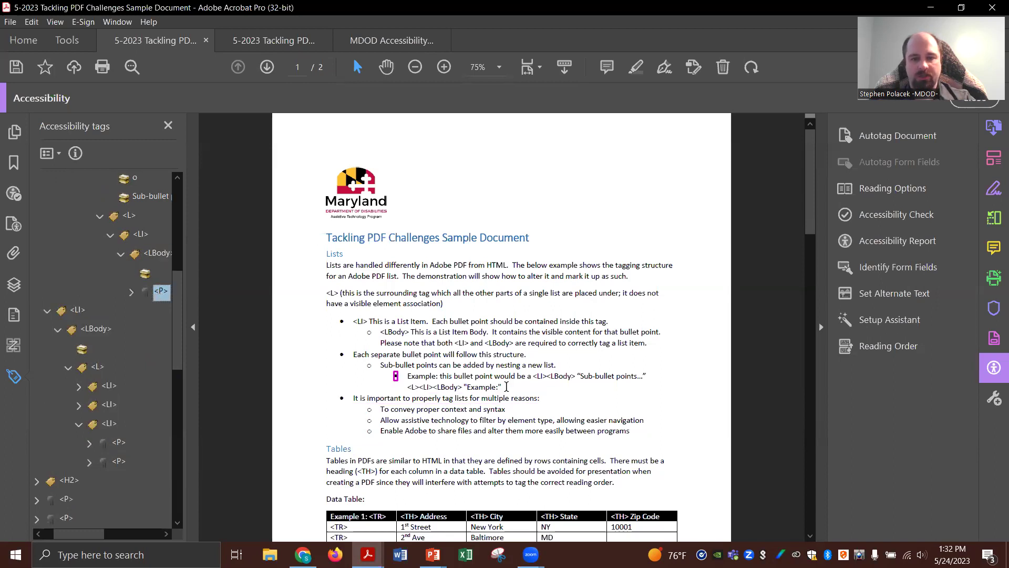
- Tag the two-line "Example: this bullet point would be a <LI><LBody>" text from a page selection inside the moved <P>
left_click_drag(502, 387, 422, 371)
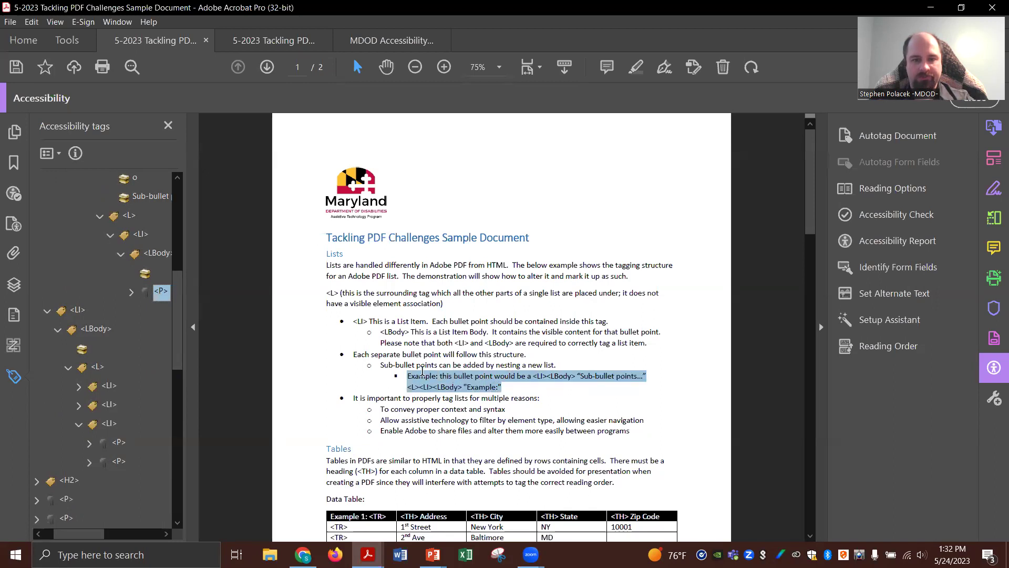
right_click(157, 301)
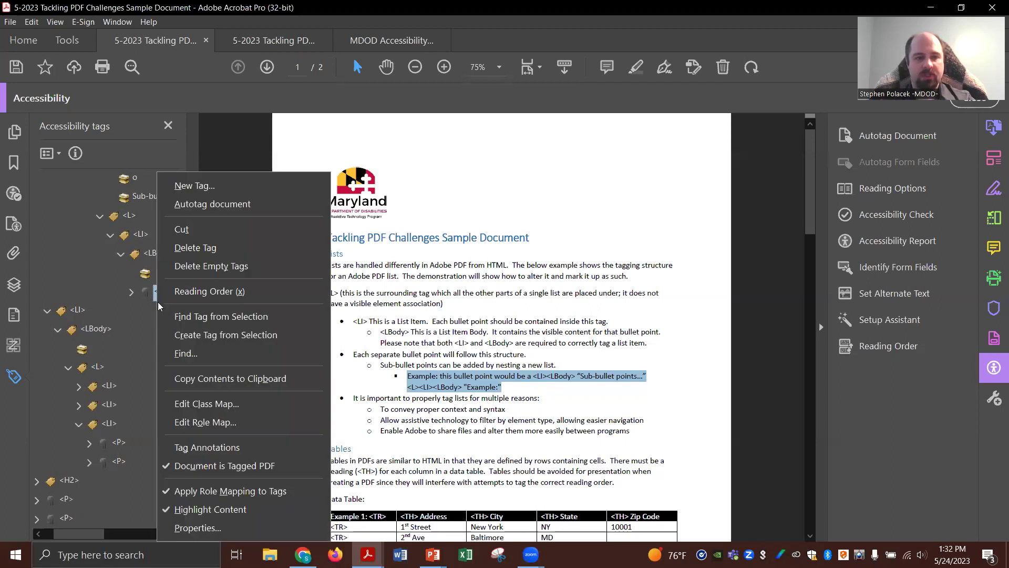
left_click(194, 336)
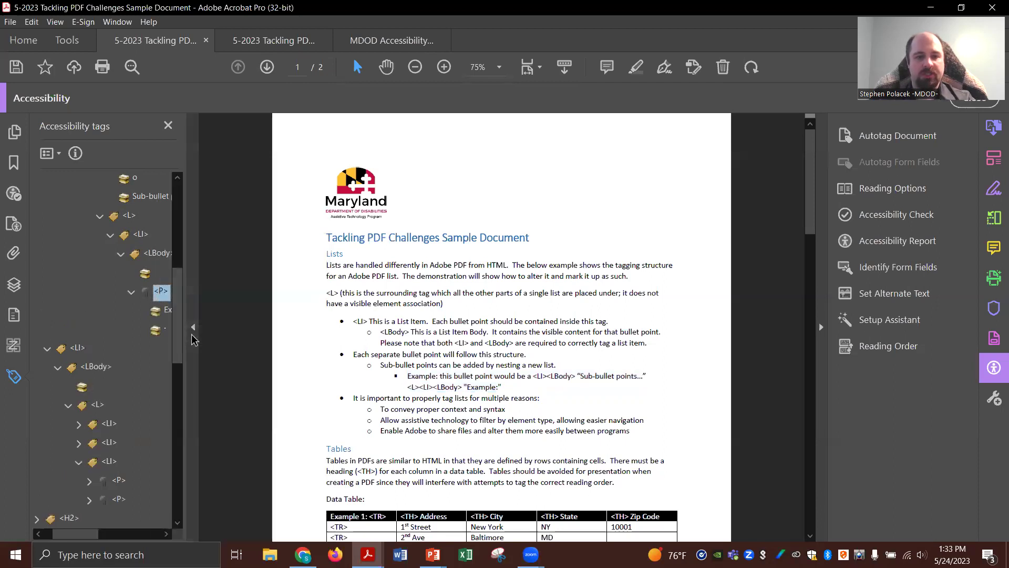
left_click(154, 312)
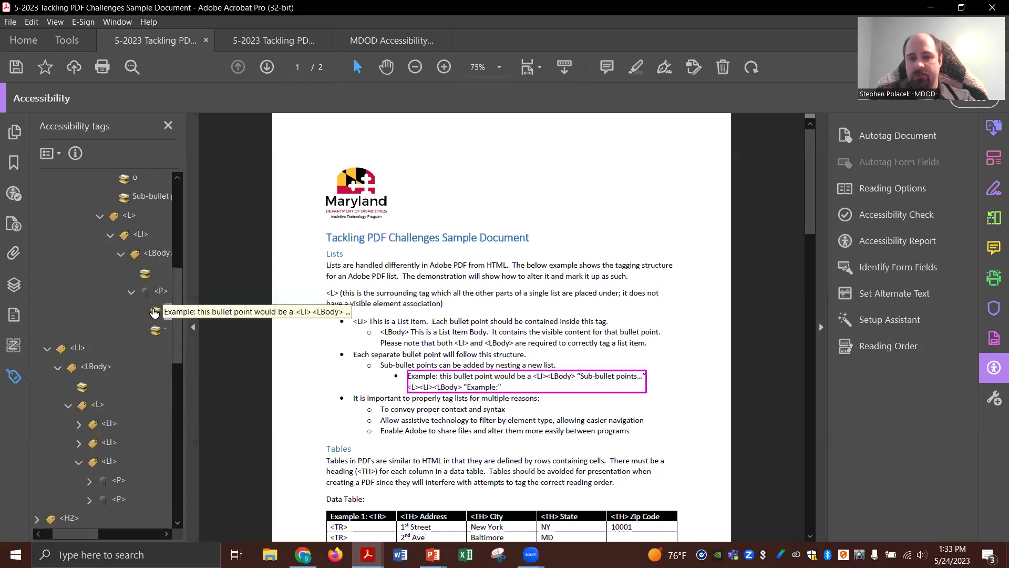
- Reorder the contents of the "Example:" <P> so the bullet marker precedes the text, and check what the tag covers
left_click(153, 332)
left_click_drag(153, 298, 156, 302)
left_click(159, 295)
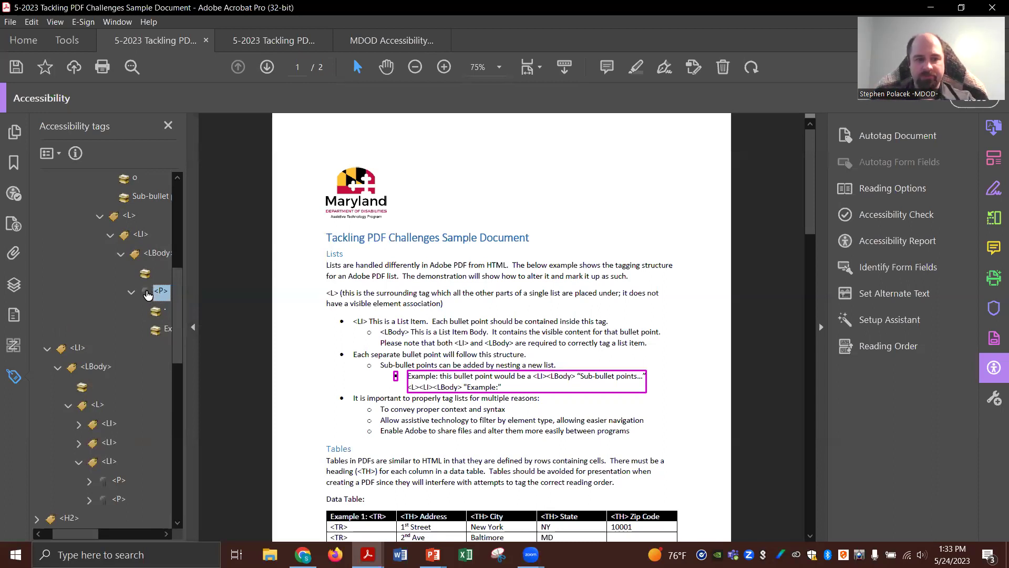
right_click(147, 288)
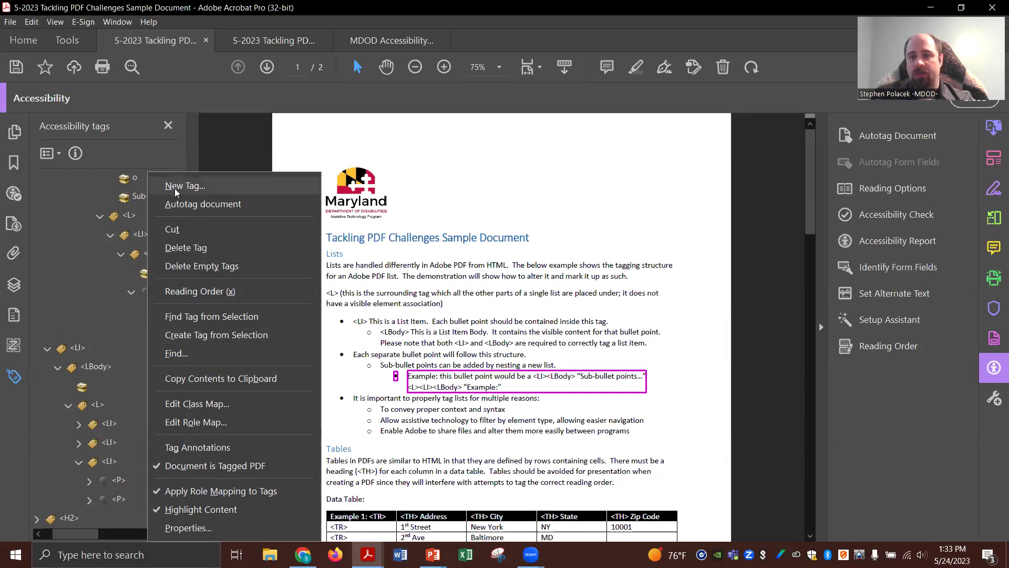
left_click(117, 306)
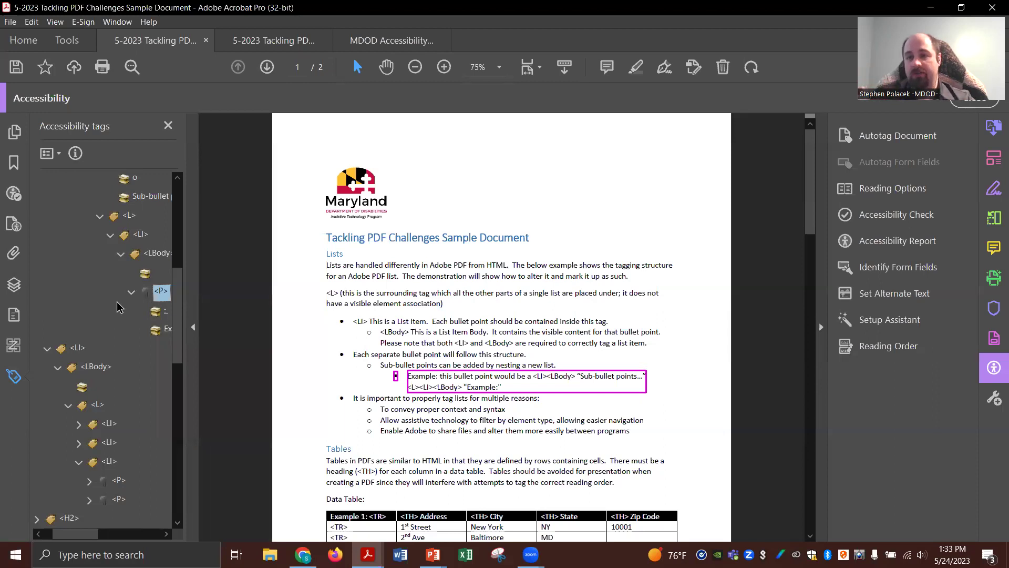
- Browse the tag types offered for a new tag at the "Example:" <P>, without creating one
right_click(147, 293)
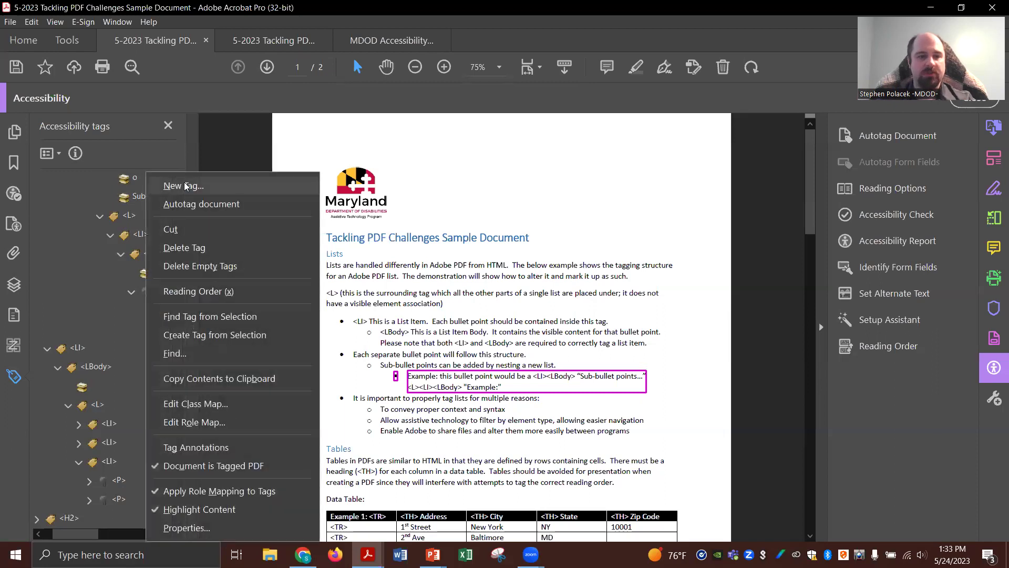
left_click(184, 186)
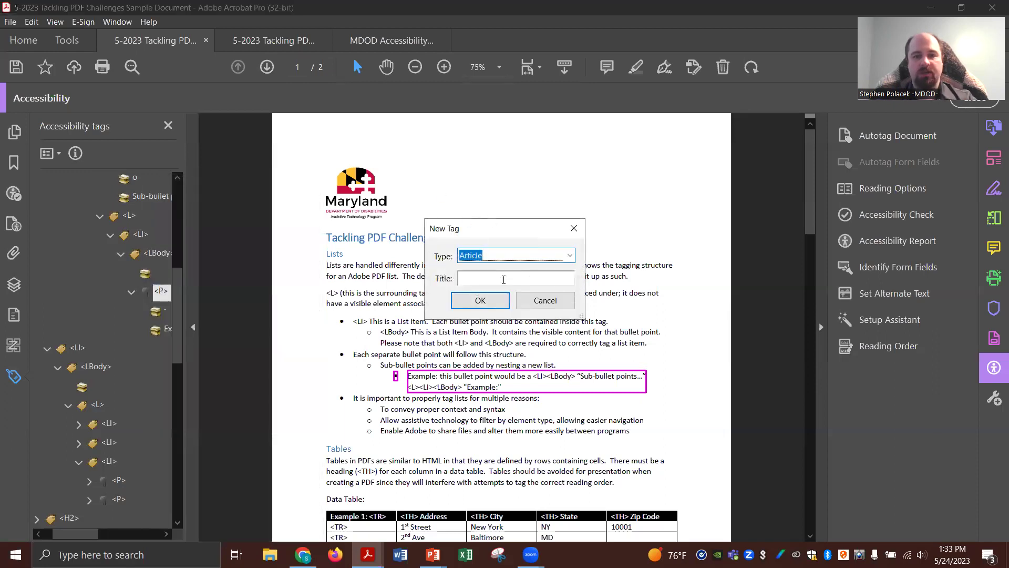
left_click(569, 255)
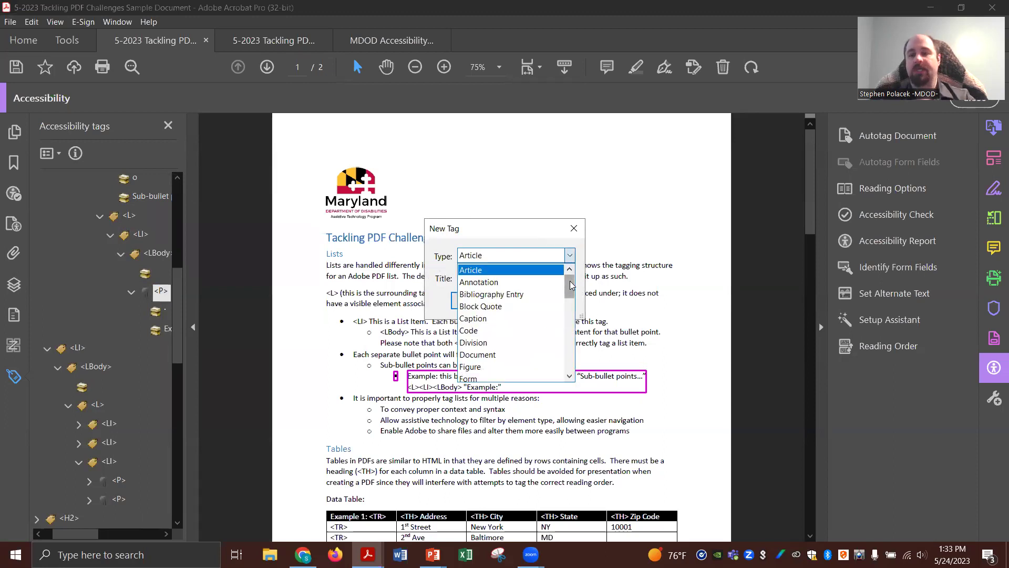
left_click_drag(572, 285, 572, 333)
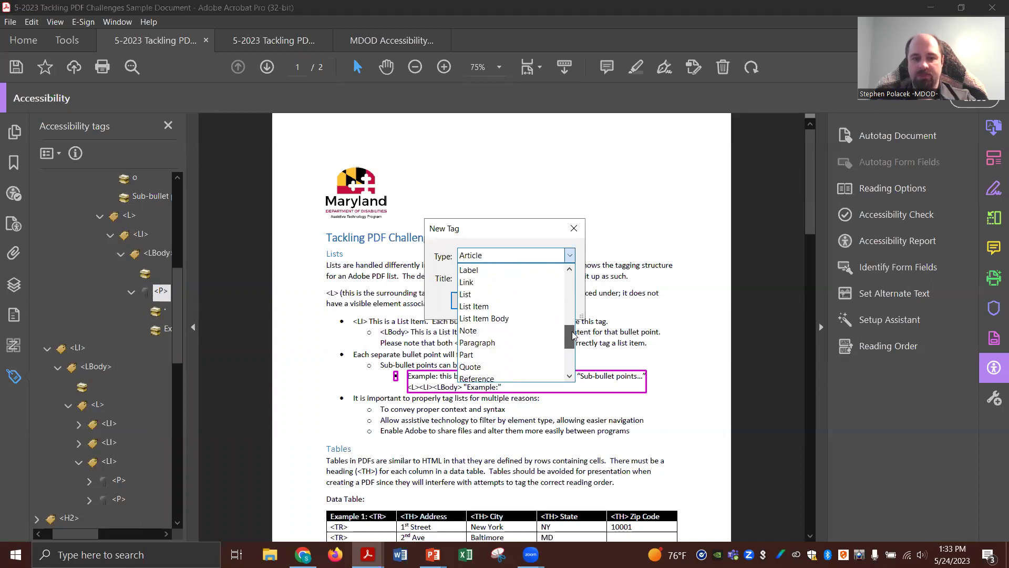
left_click_drag(572, 331, 571, 353)
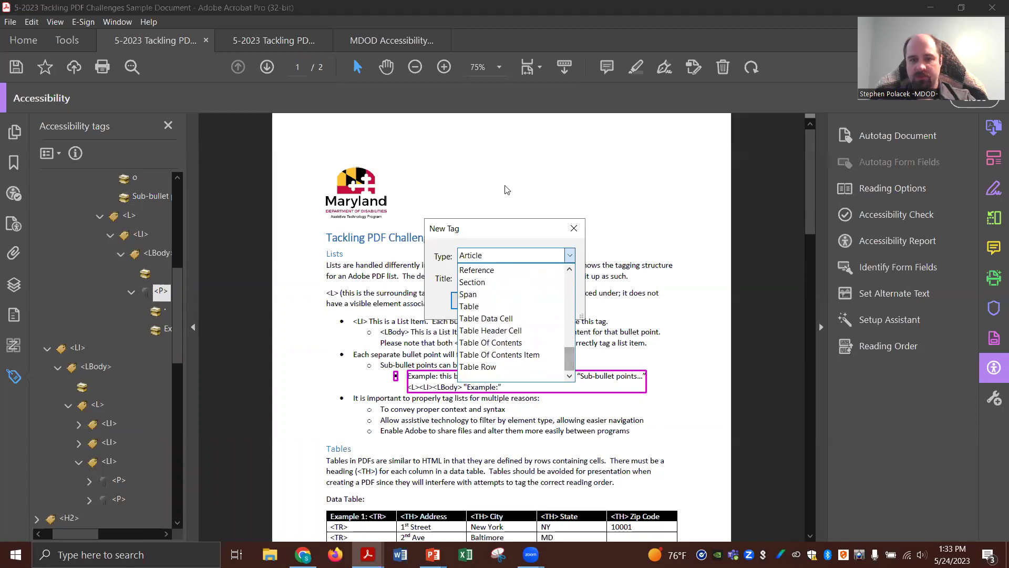
left_click(494, 233)
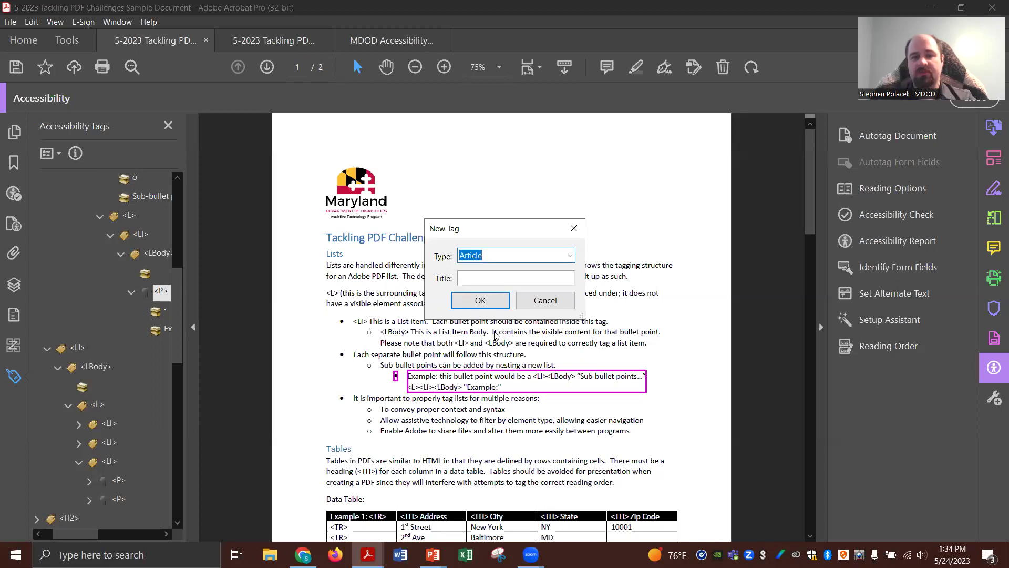
left_click(564, 305)
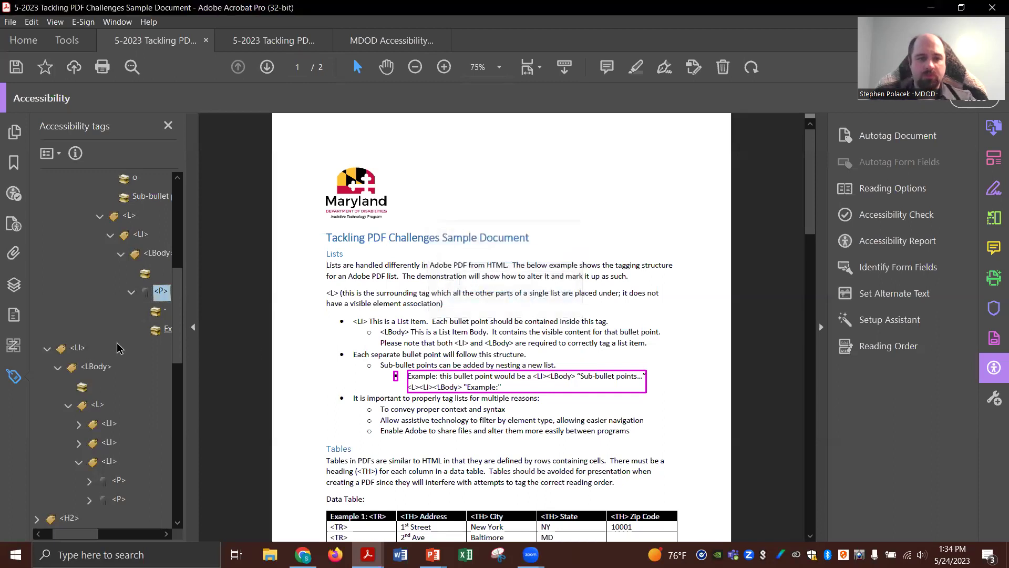
- Delete the first two <LI> tags from the nested <L> under "It is important to properly tag lists for multiple reasons:"
scroll(94, 297, "up", 2)
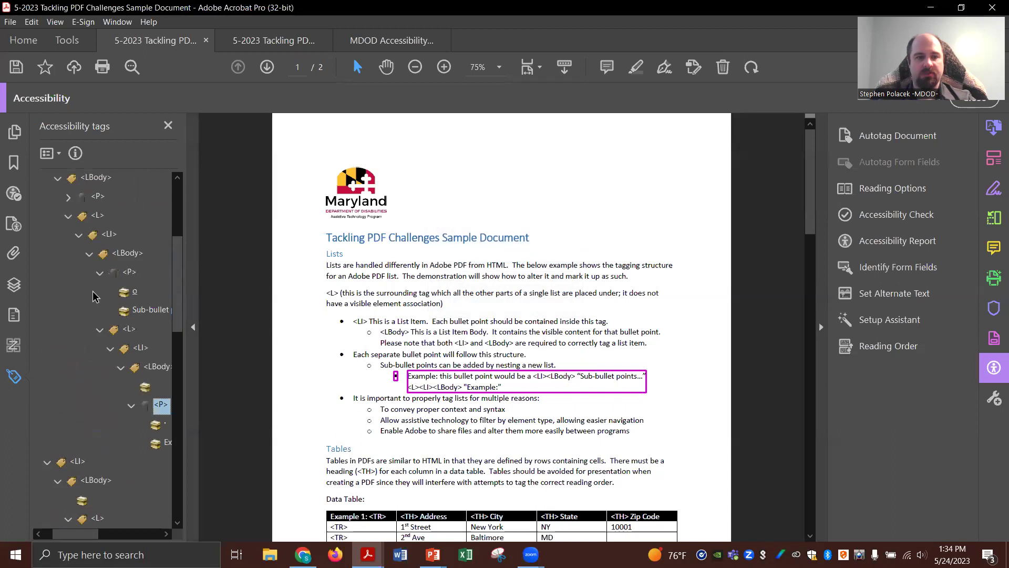
left_click(67, 216)
left_click(79, 236)
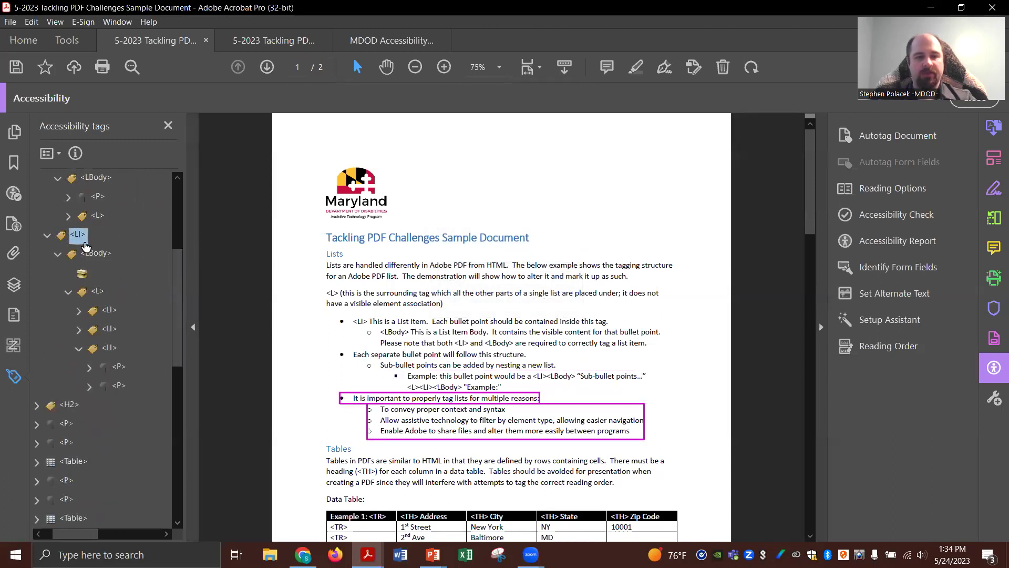
left_click(93, 255)
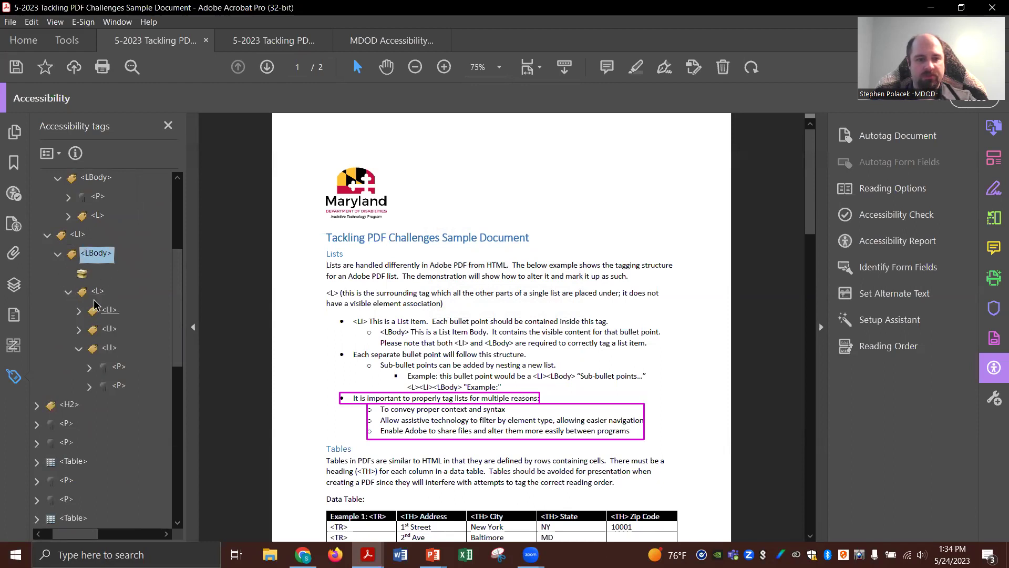
left_click(106, 310)
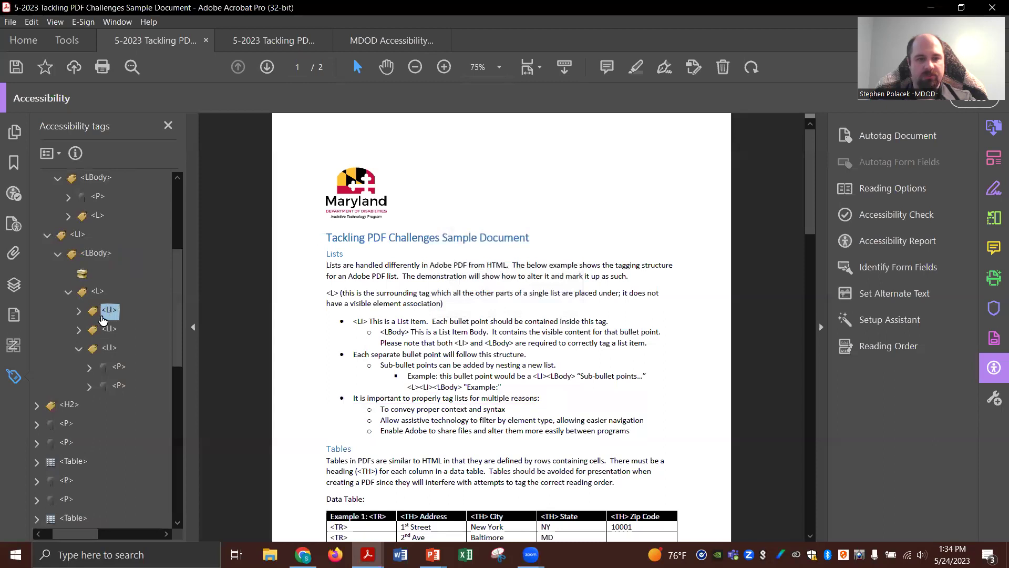
key("Delete")
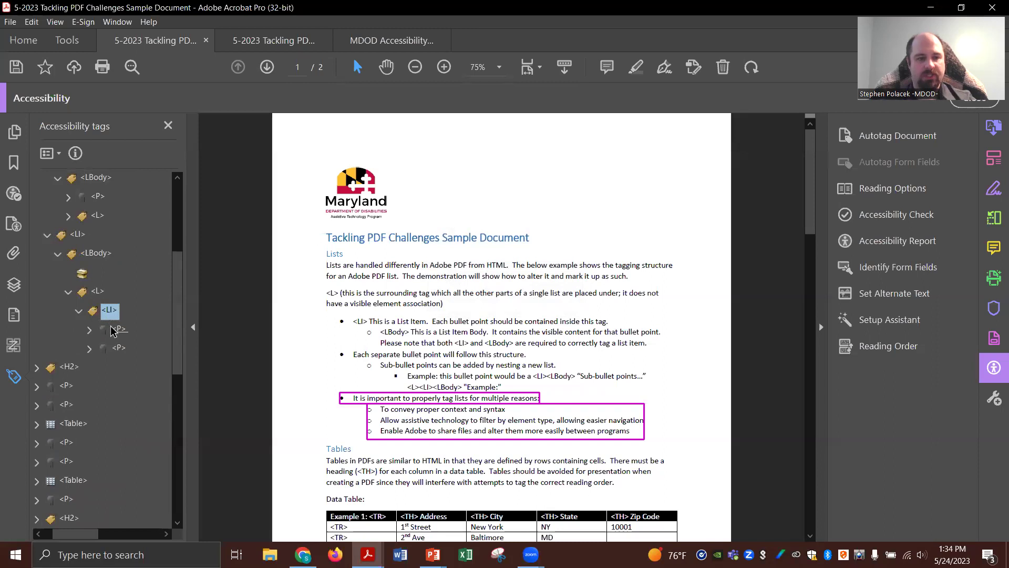
- Move the first <P> of the remaining nested <LI> to the top of the parent <LBody>, and place the loose content container inside it
left_click(112, 330)
left_click_drag(112, 330, 95, 273)
left_click(82, 296)
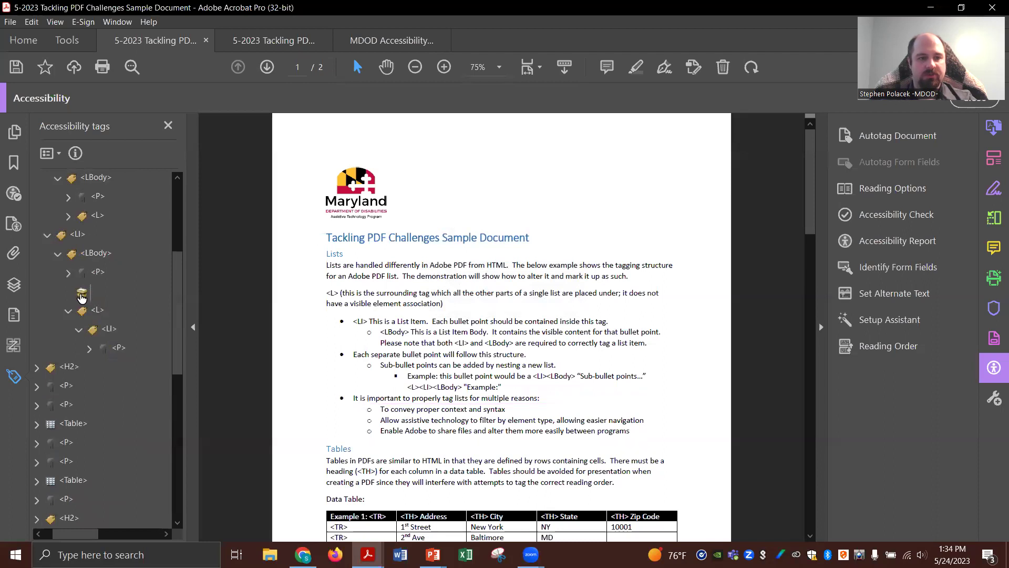
left_click_drag(82, 297, 96, 274)
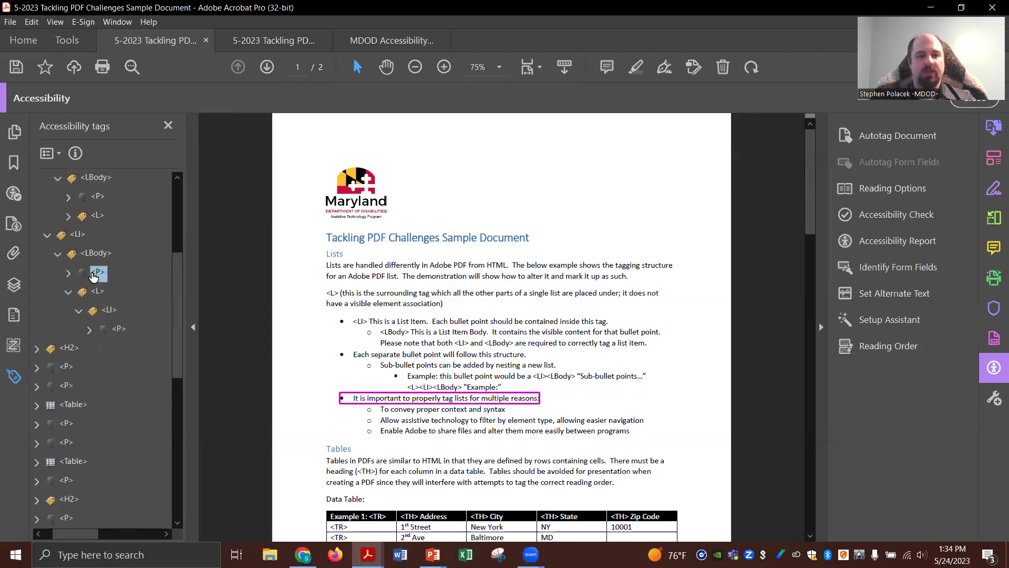
- Add a List Item Body tag to the nested <LI> and place it above the <P>
left_click(109, 311)
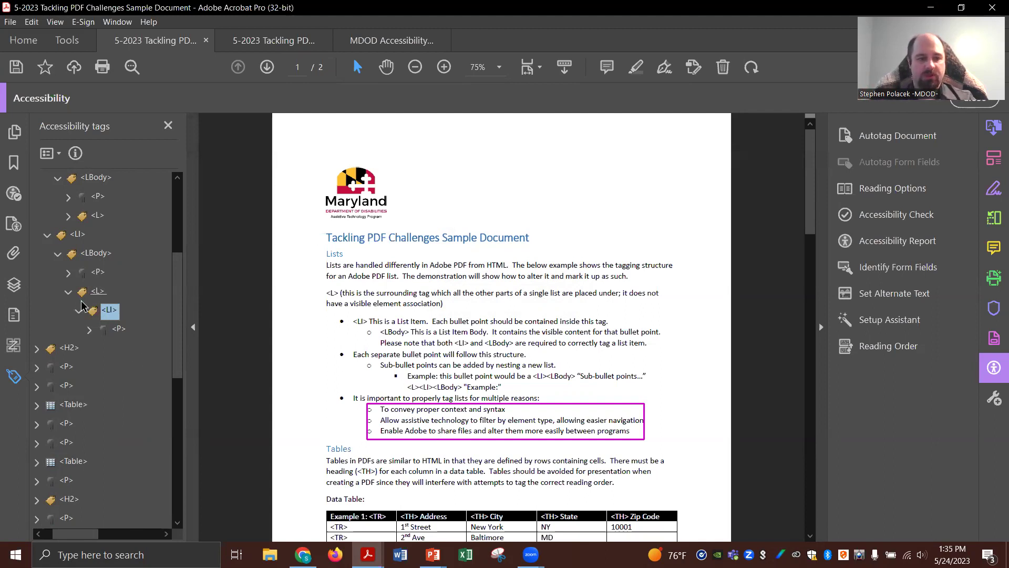
right_click(105, 330)
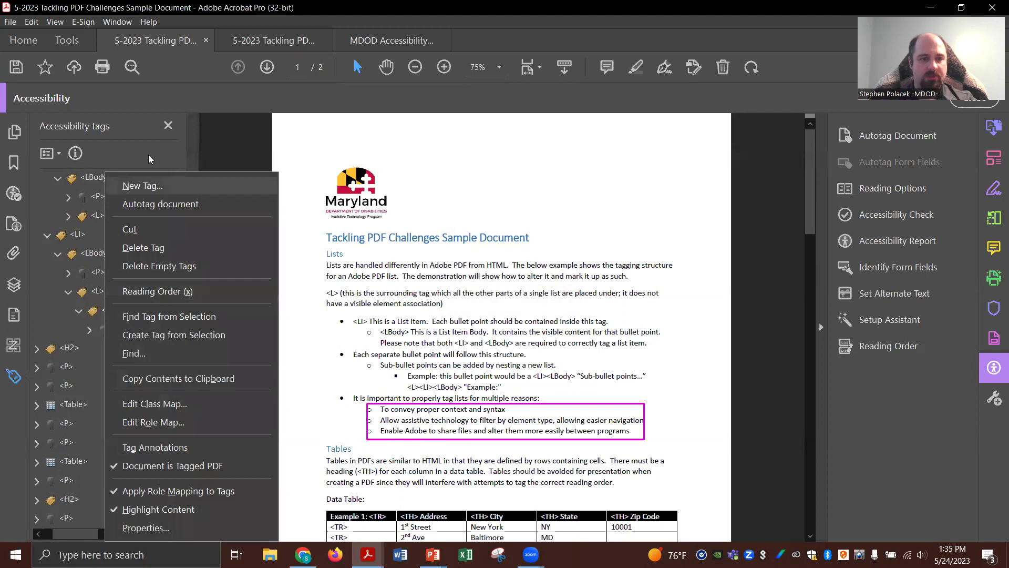
left_click(147, 184)
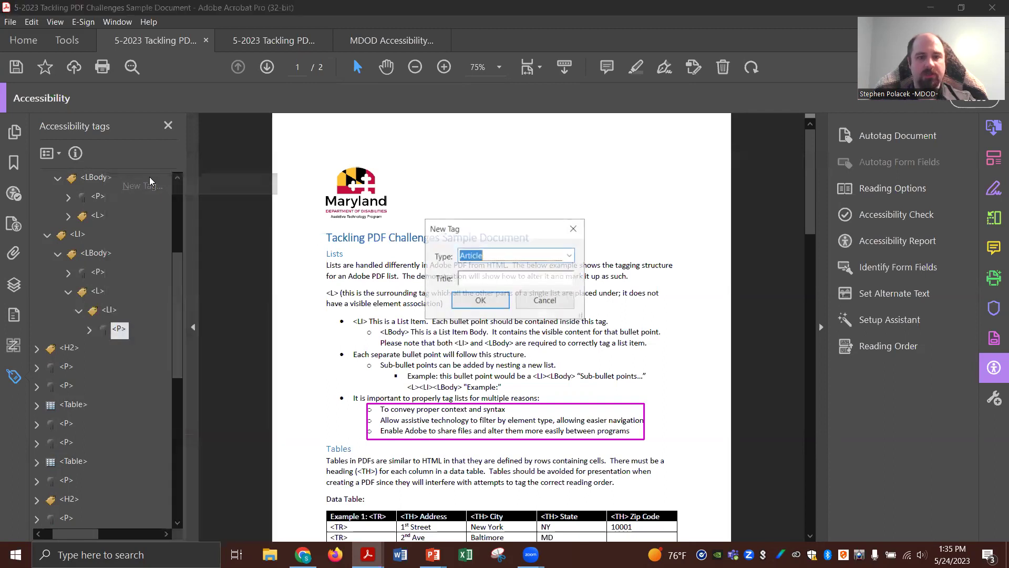
left_click(570, 256)
scroll(550, 323, "down", 2)
scroll(550, 323, "down", 3)
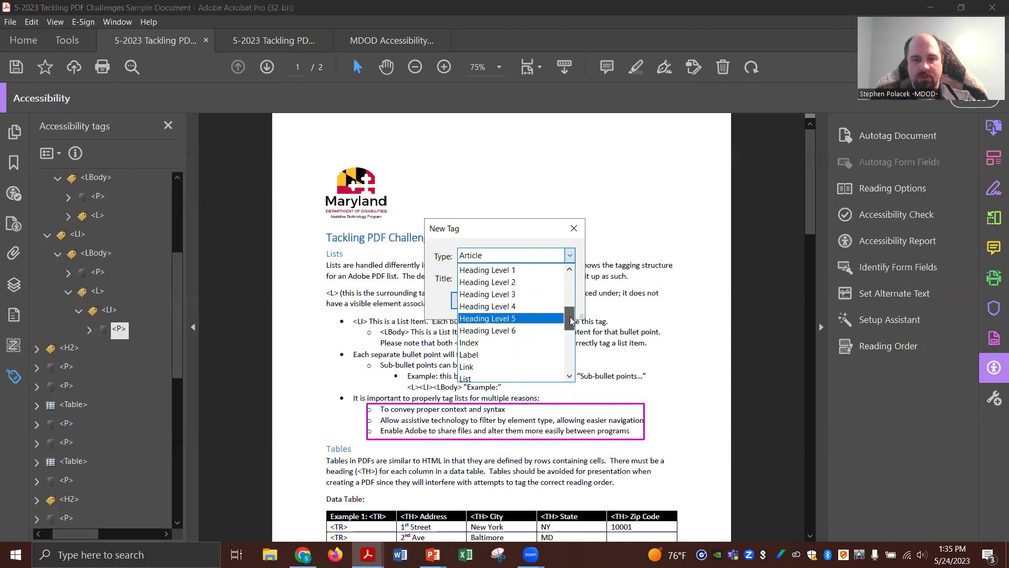
scroll(574, 321, "down", 2)
left_click(470, 355)
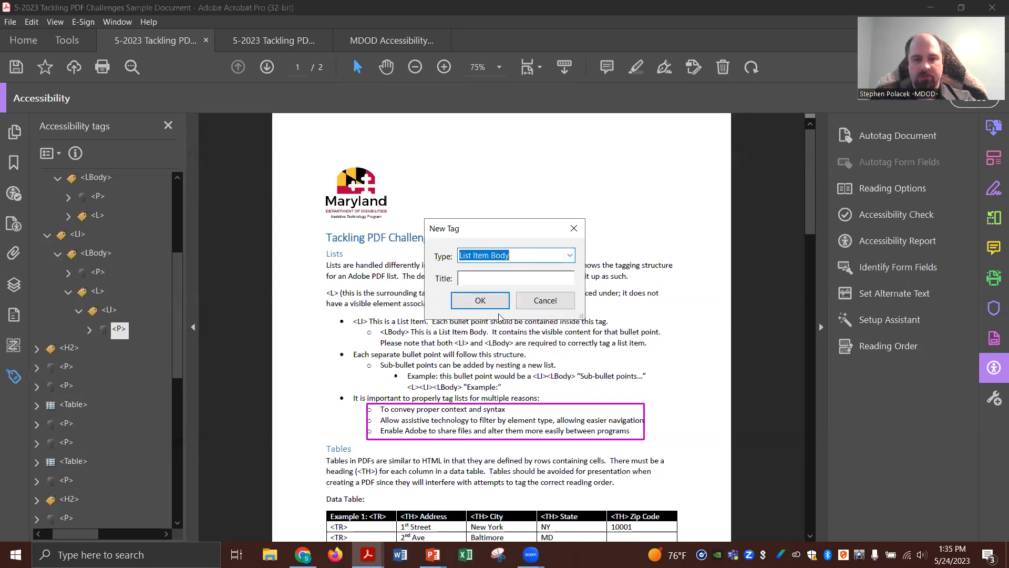
left_click(481, 300)
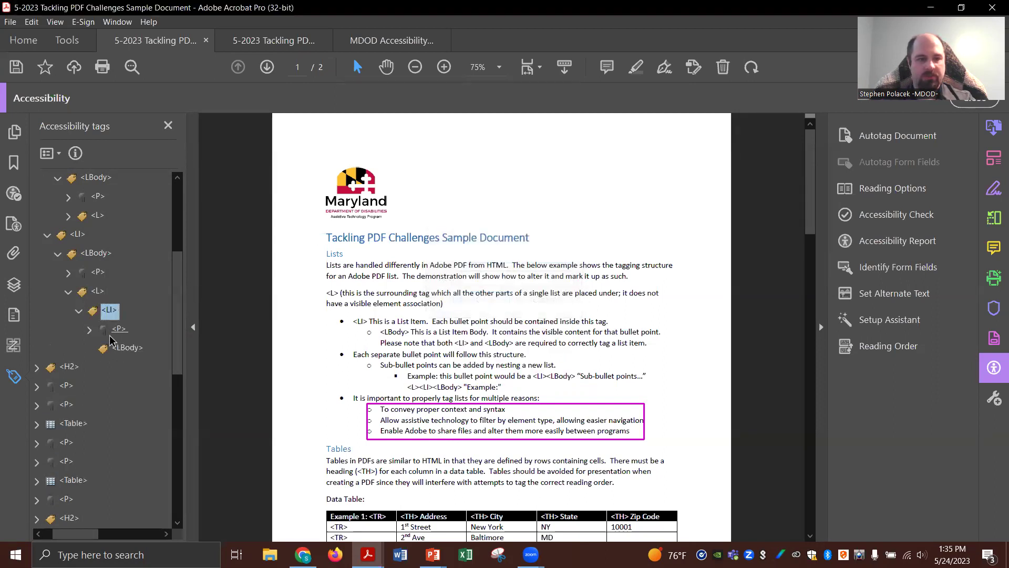
left_click_drag(105, 351, 104, 325)
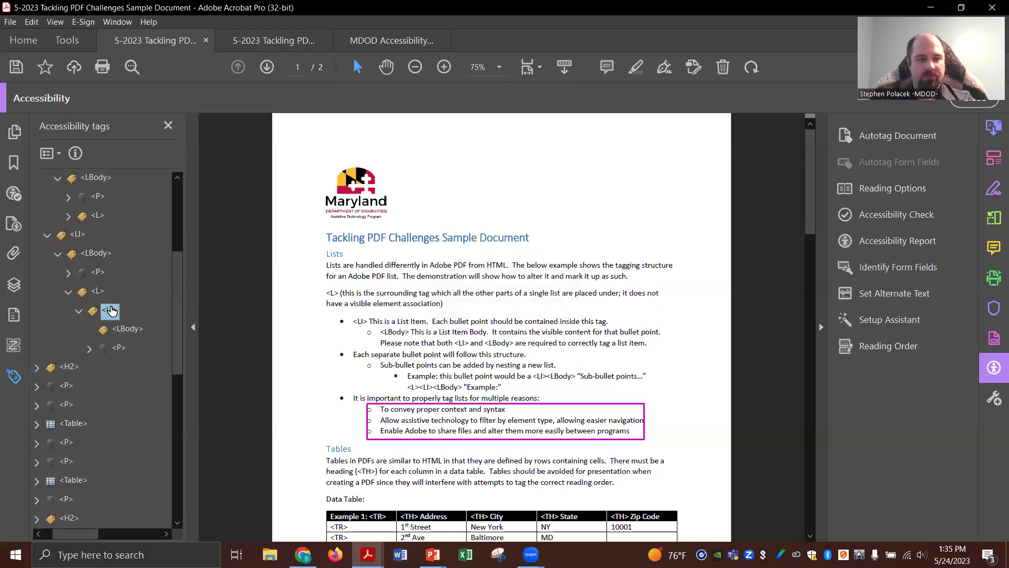
- Expand the <P> below the empty <LBody> and check which sub-bullet text its content covers on the page
left_click(117, 348)
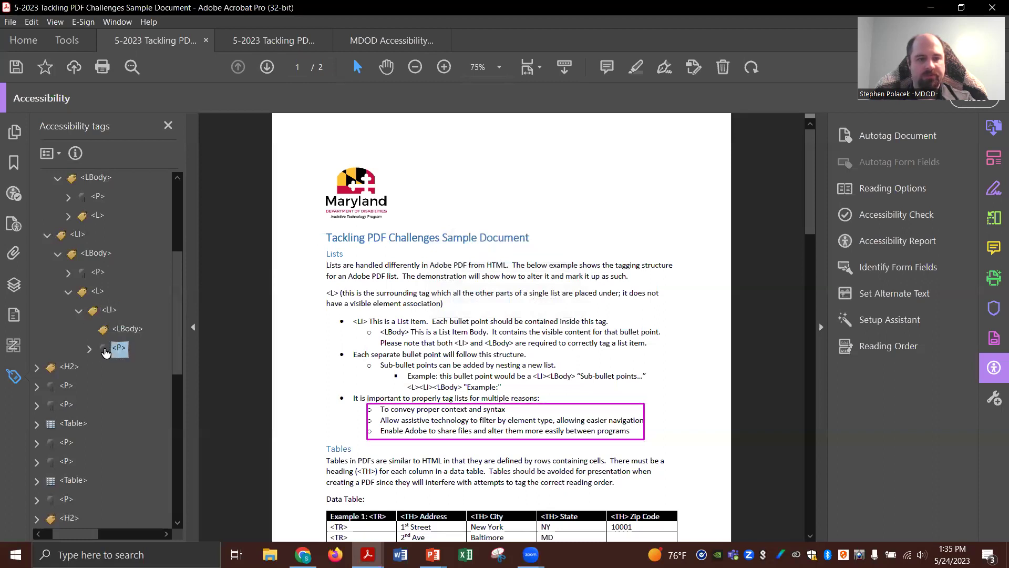
left_click(98, 291)
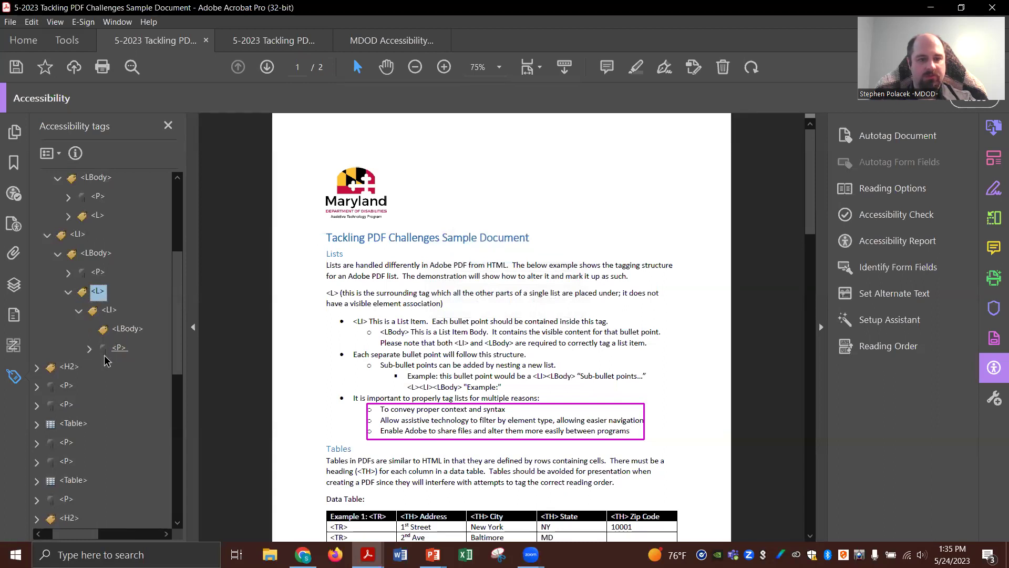
left_click(90, 348)
left_click(117, 370)
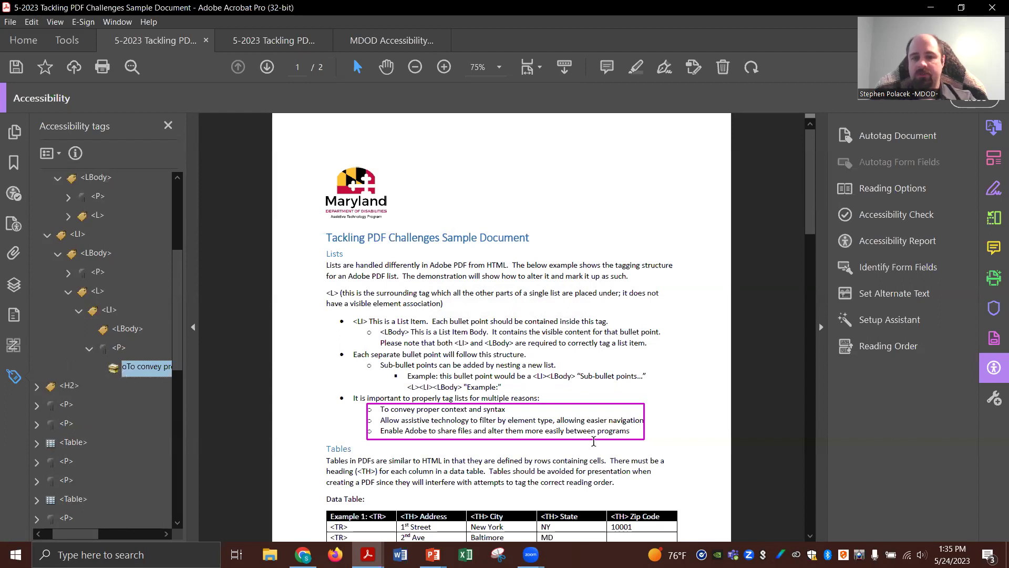
left_click_drag(506, 410, 401, 420)
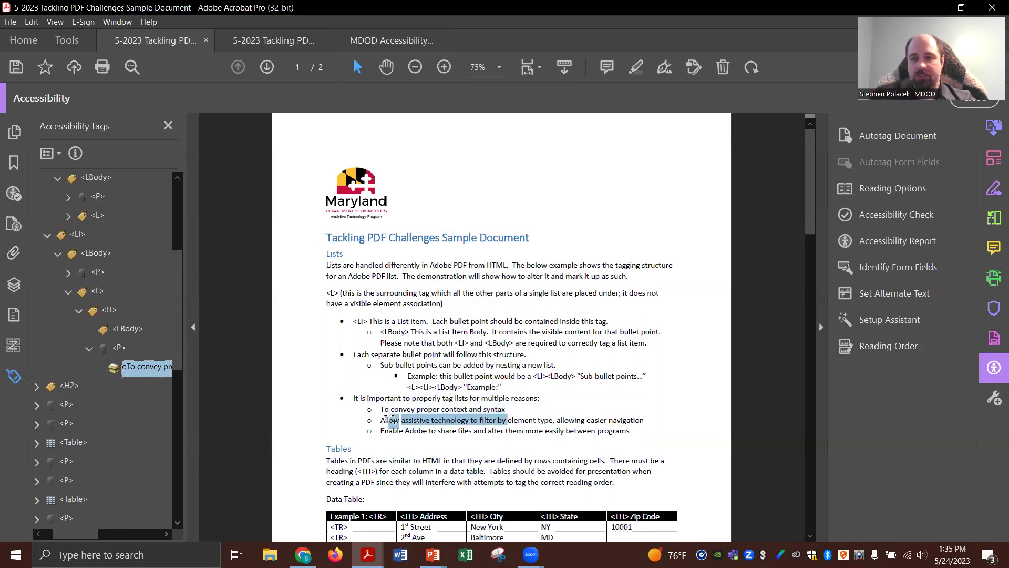
left_click(361, 382)
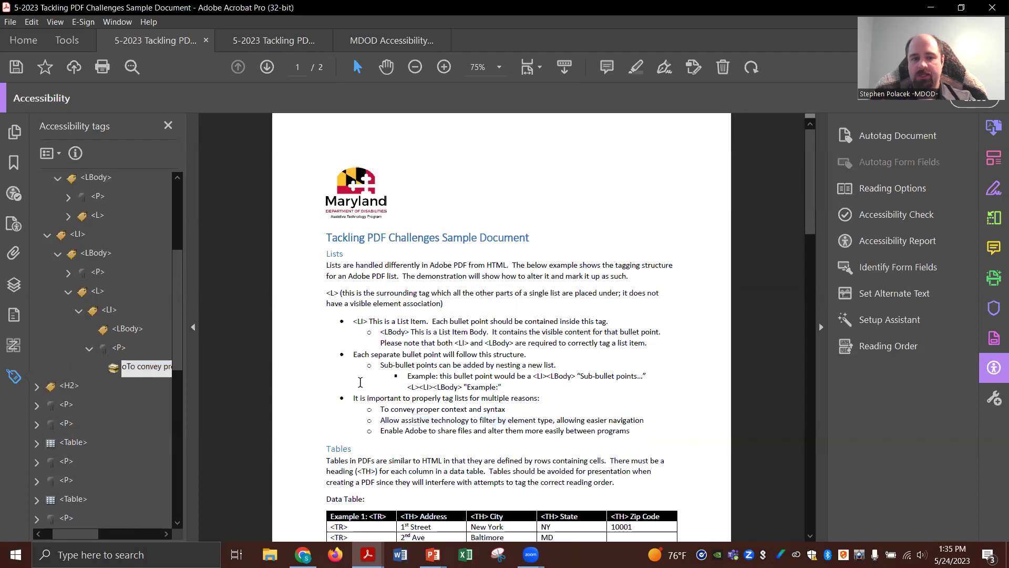
- Use the Reading Order tool to split off the "To convey proper context and syntax" line as its own Text/Paragraph
left_click(12, 349)
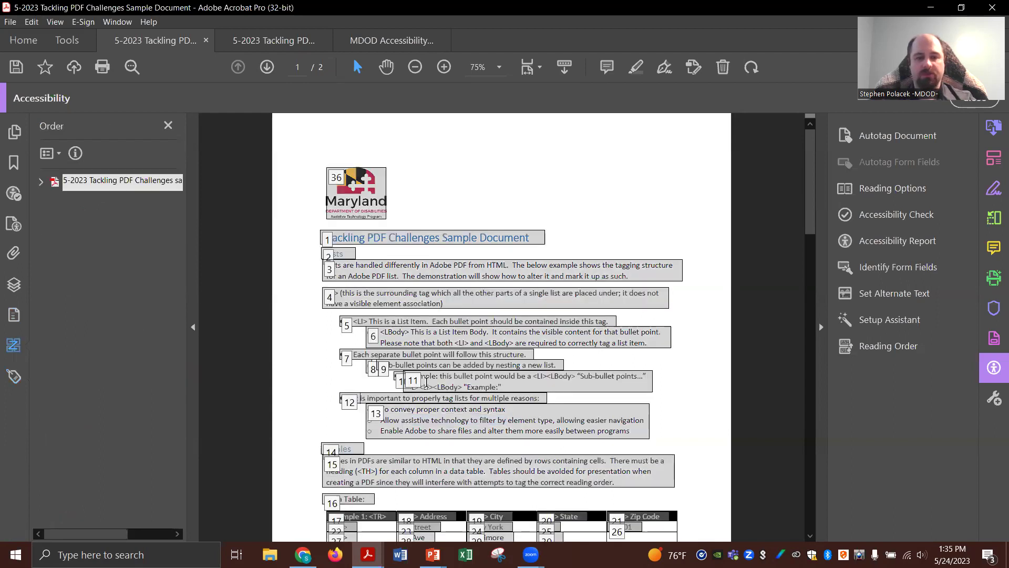
left_click(867, 347)
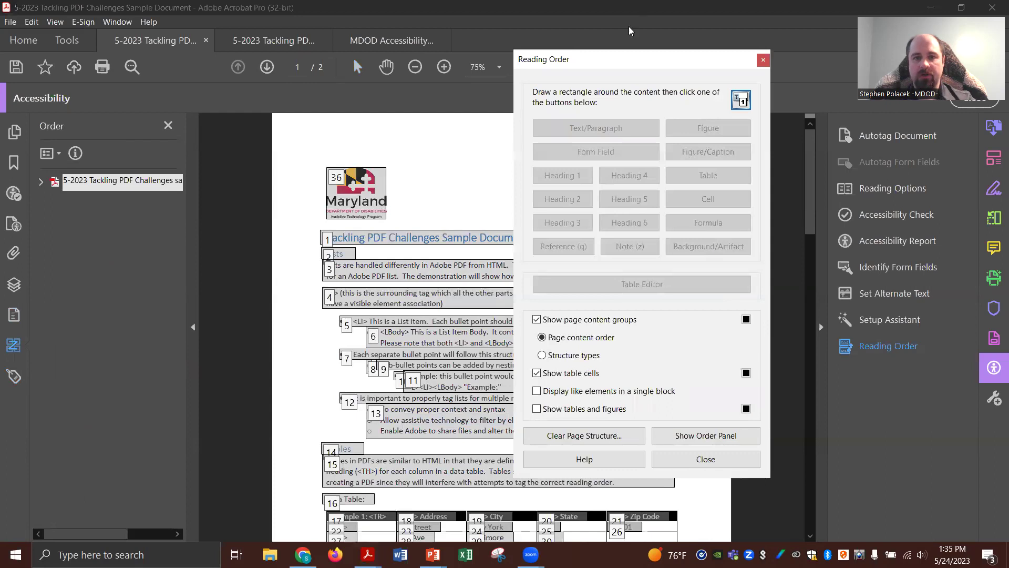
left_click_drag(650, 62, 848, 80)
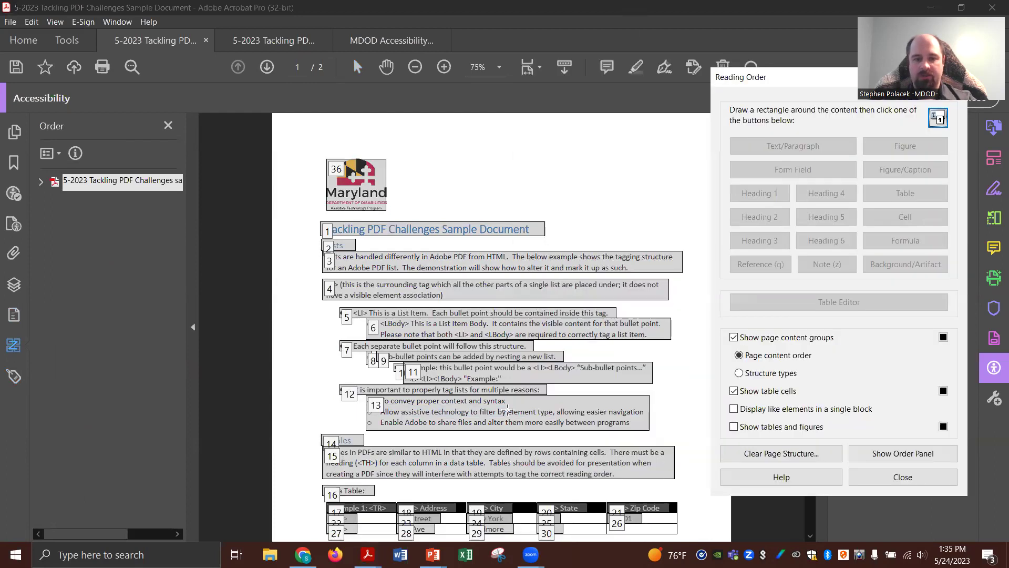
left_click_drag(369, 405, 361, 406)
left_click(764, 147)
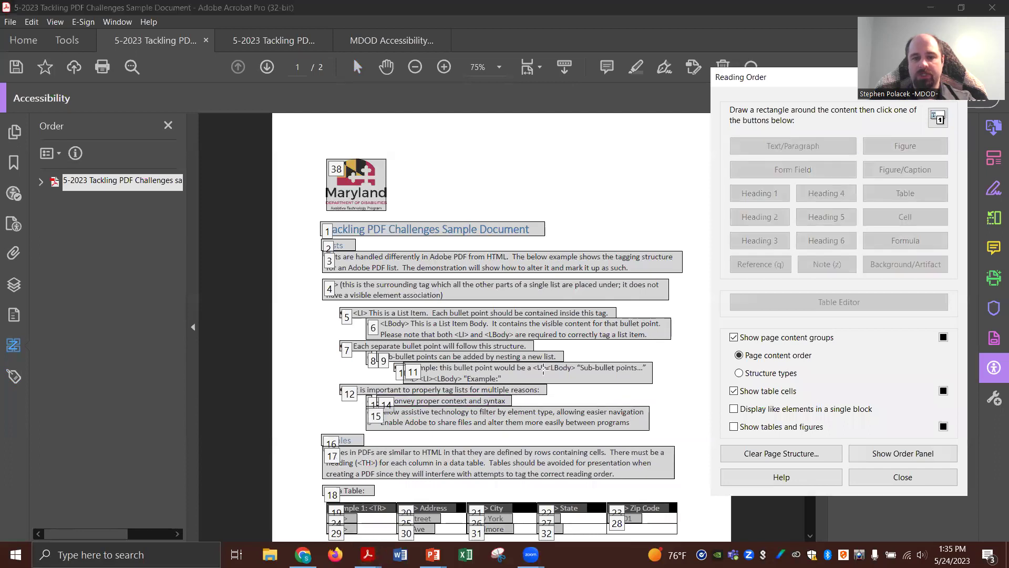
- Mark the "Allow assistive technology to filter by element type, allowing easier navigation" line as a separate Text/Paragraph and close the Reading Order tool
left_click_drag(657, 406, 356, 421)
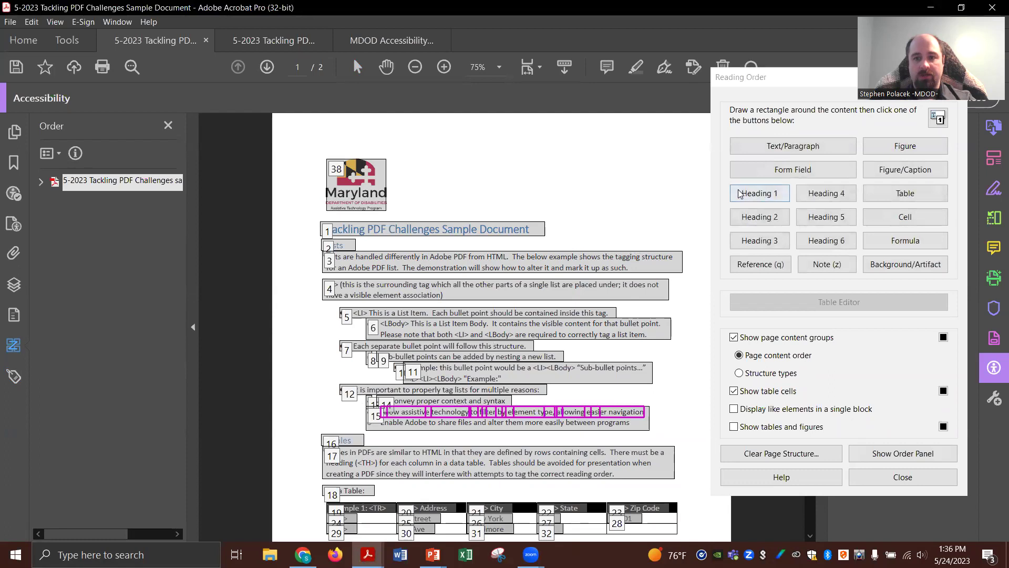
left_click(769, 150)
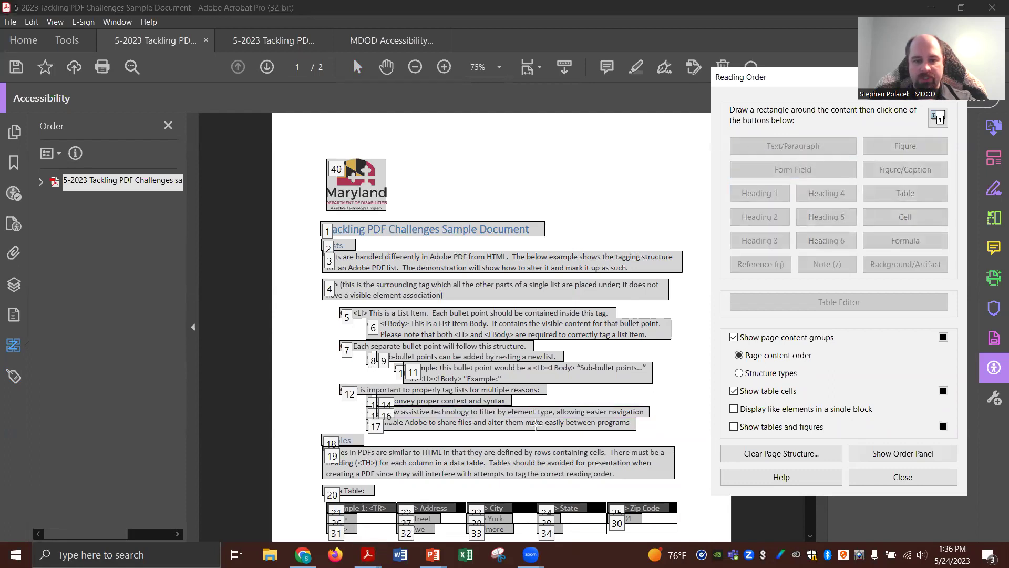
left_click(874, 474)
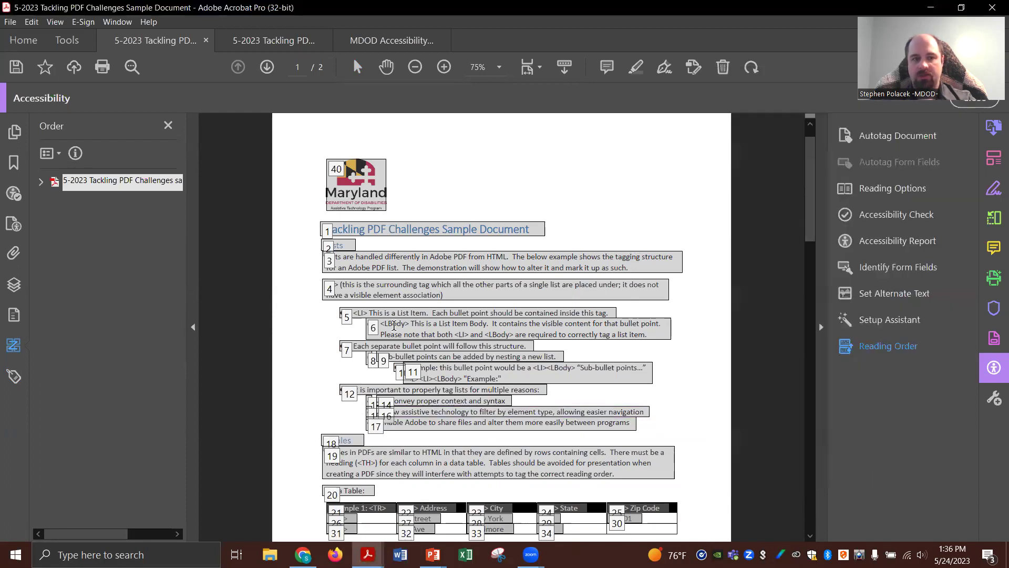
- Return to the accessibility tags and step through the first four <P> tags in the nested <LI> to check what each covers
left_click(14, 376)
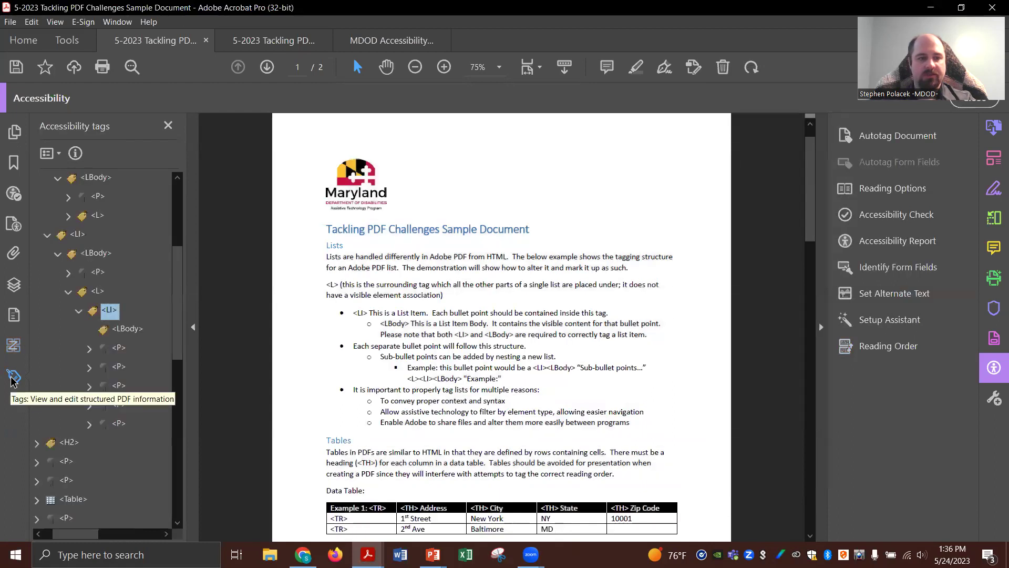
left_click(119, 349)
key("Down")
key("Down")
key("Down")
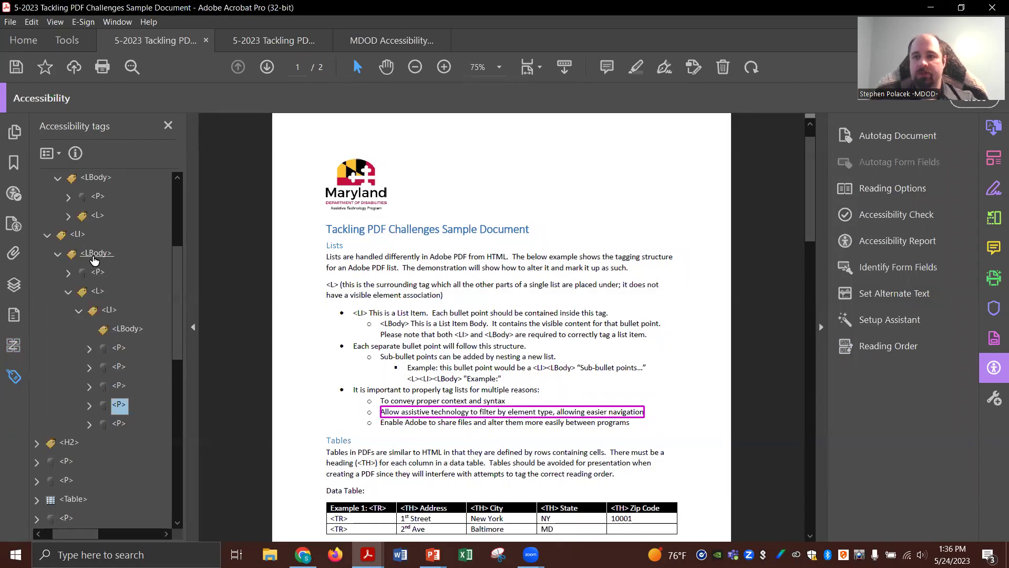
- Check what the list's <L> tag covers, collapse its <LI> items, and expand the first <LI> to inspect its <LBody>
scroll(94, 260, "up", 2)
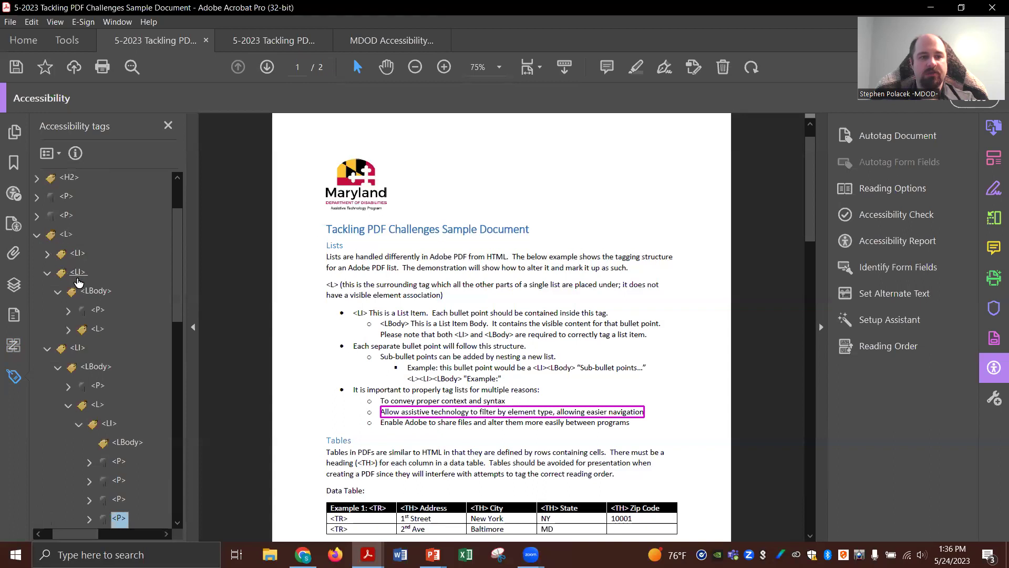
left_click(65, 234)
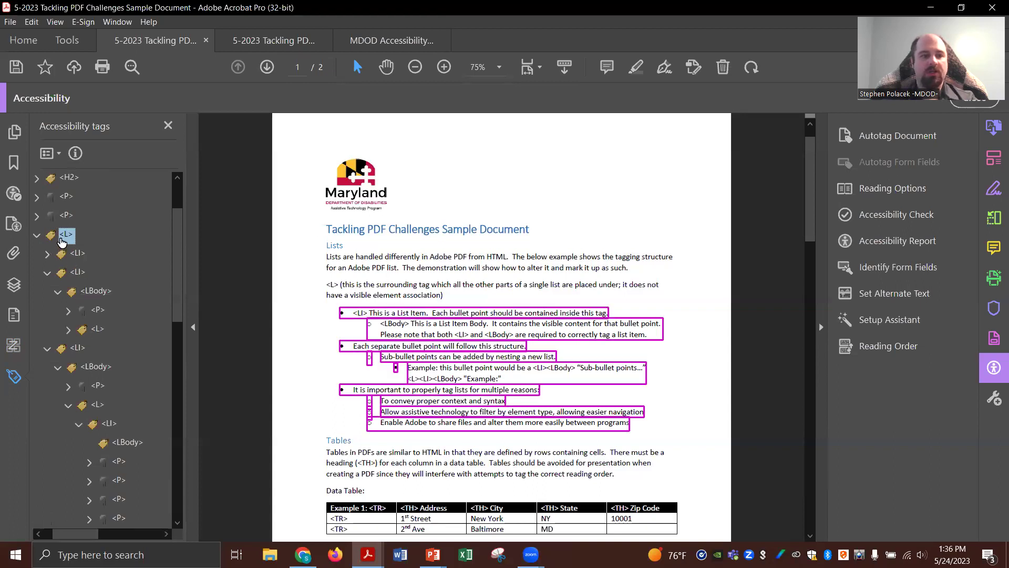
left_click(37, 236)
left_click(37, 236)
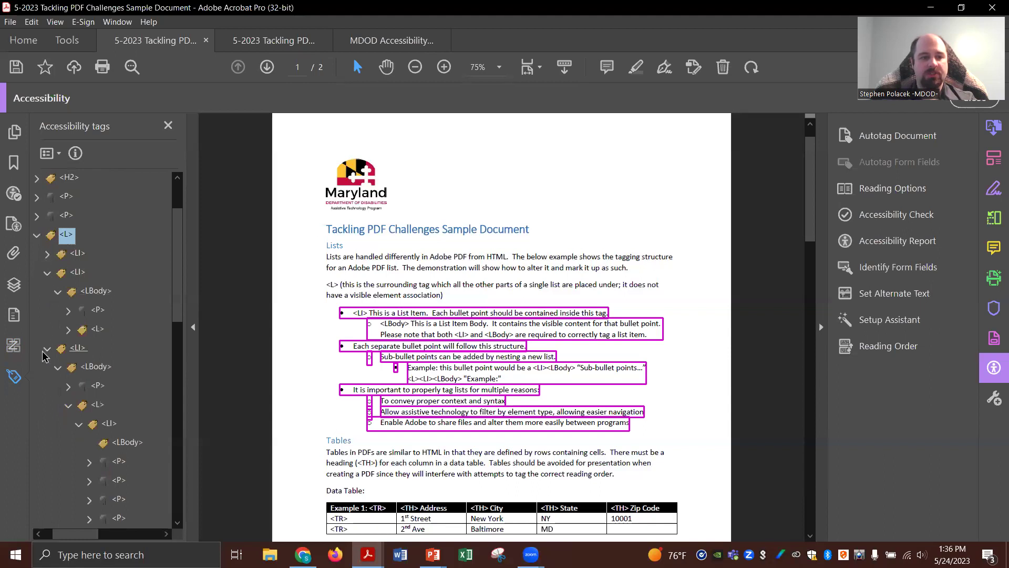
left_click(47, 273)
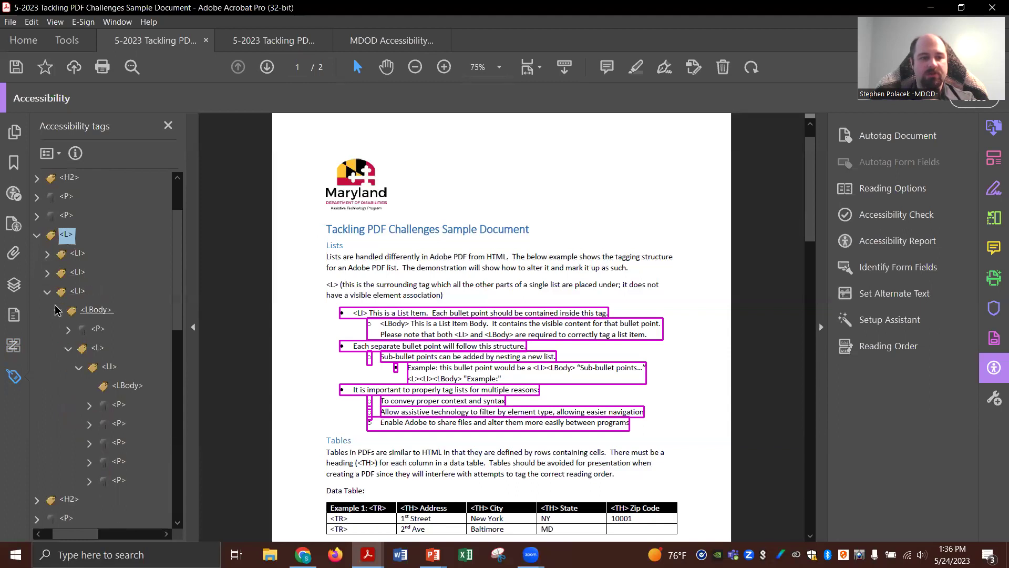
left_click(48, 291)
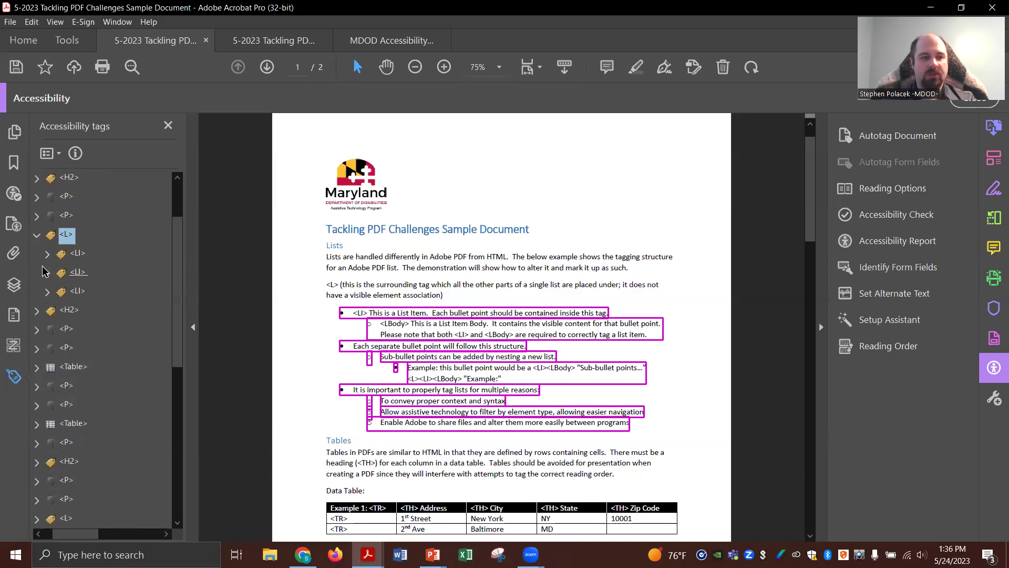
left_click(47, 254)
left_click(85, 273)
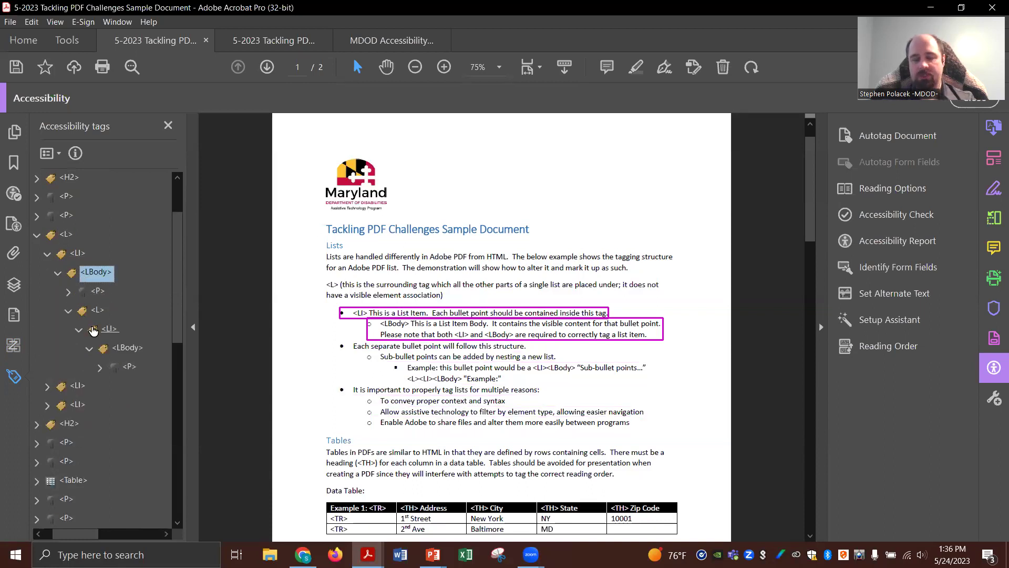
- Collapse the <L> tag and select the parent <Sect> to check what content it covers on the page
left_click(37, 235)
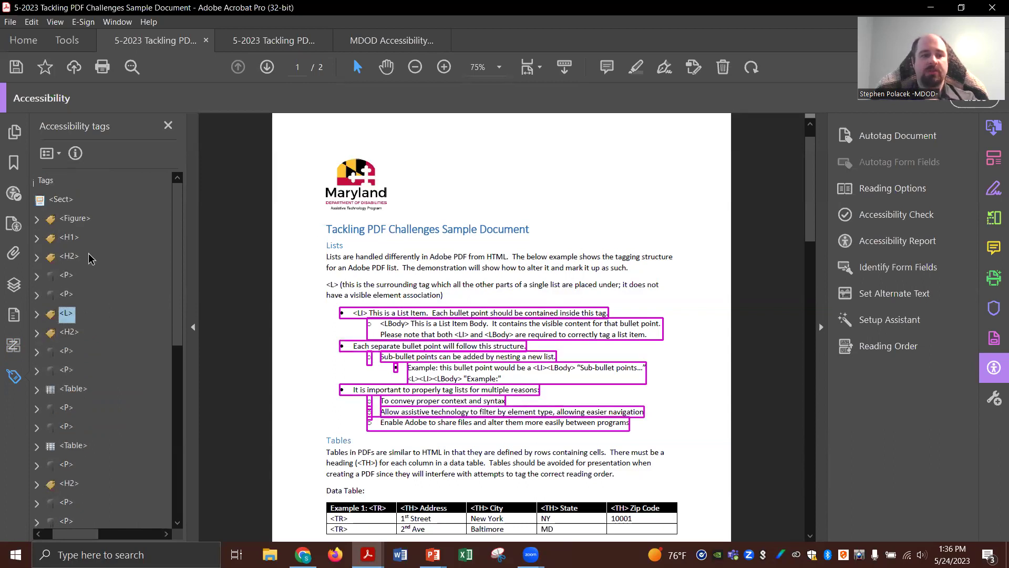
left_click(60, 199)
left_click_drag(87, 529, 59, 527)
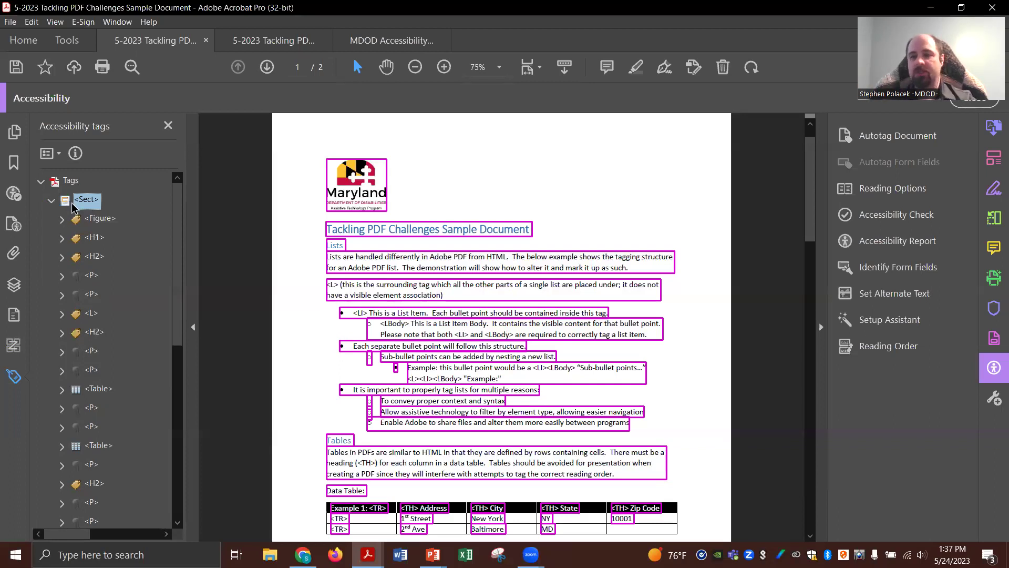
- Highlight the Data Table on the page through the first <Table> tag
scroll(90, 294, "down", 1)
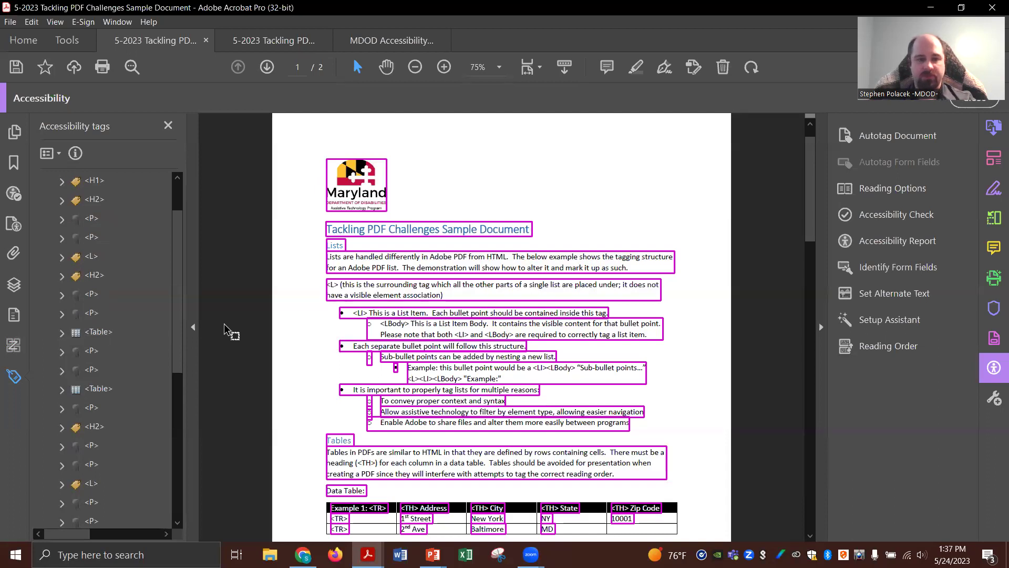
scroll(224, 323, "down", 3)
scroll(224, 324, "down", 1)
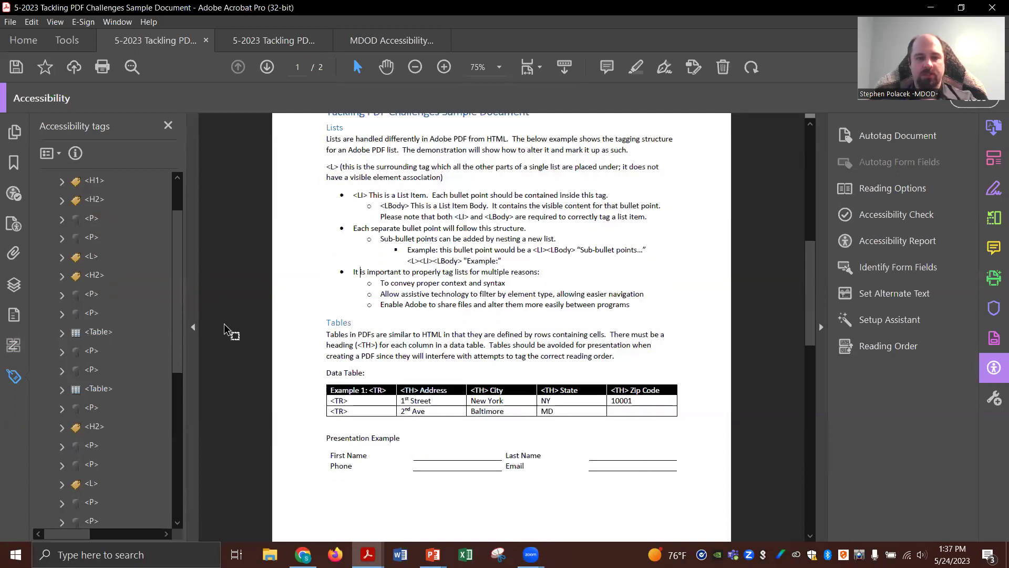
left_click(73, 337)
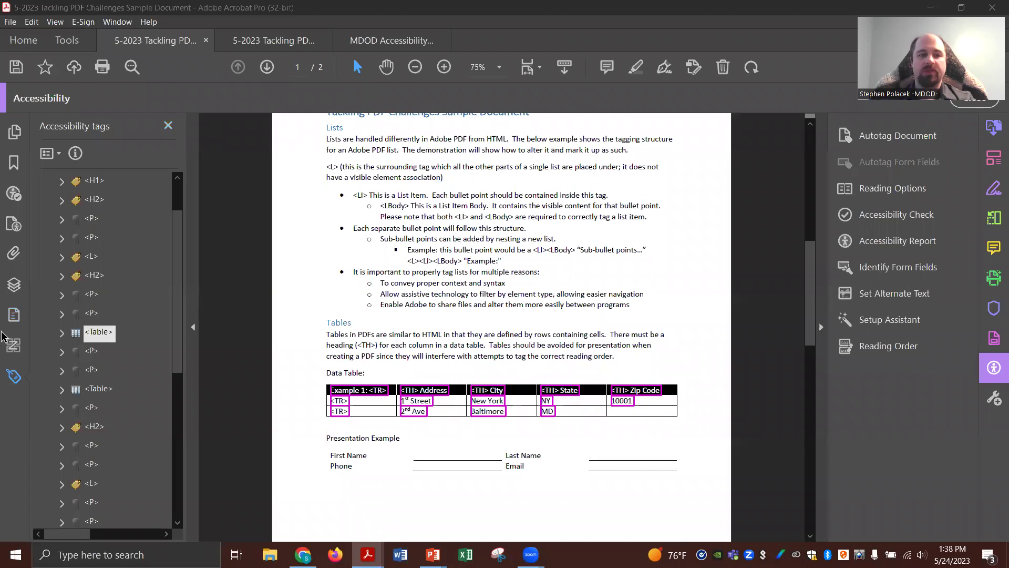
- Show the document's content order and expand Page 1 to review its numbered entries
left_click(13, 345)
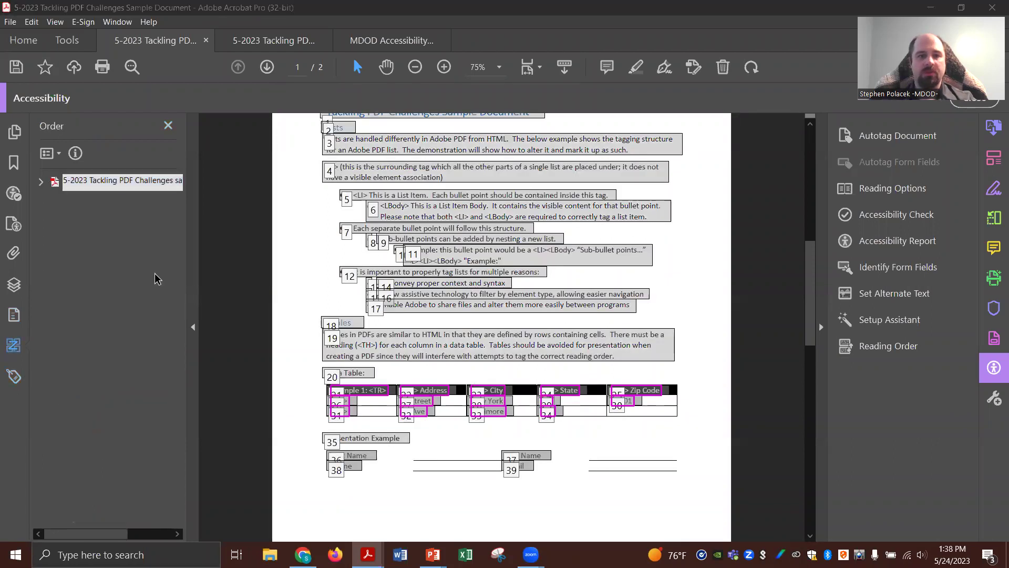
left_click(42, 182)
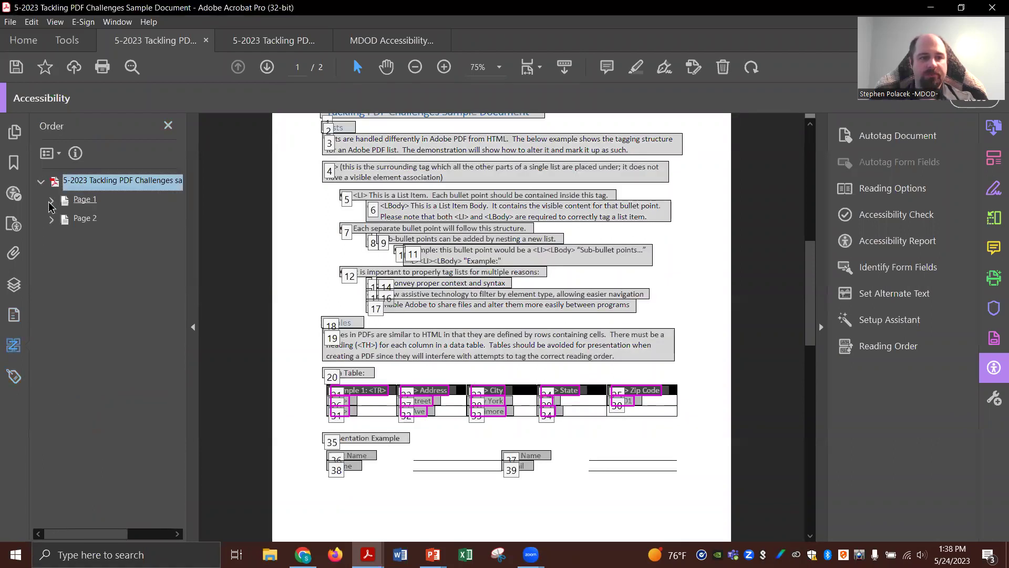
left_click(51, 201)
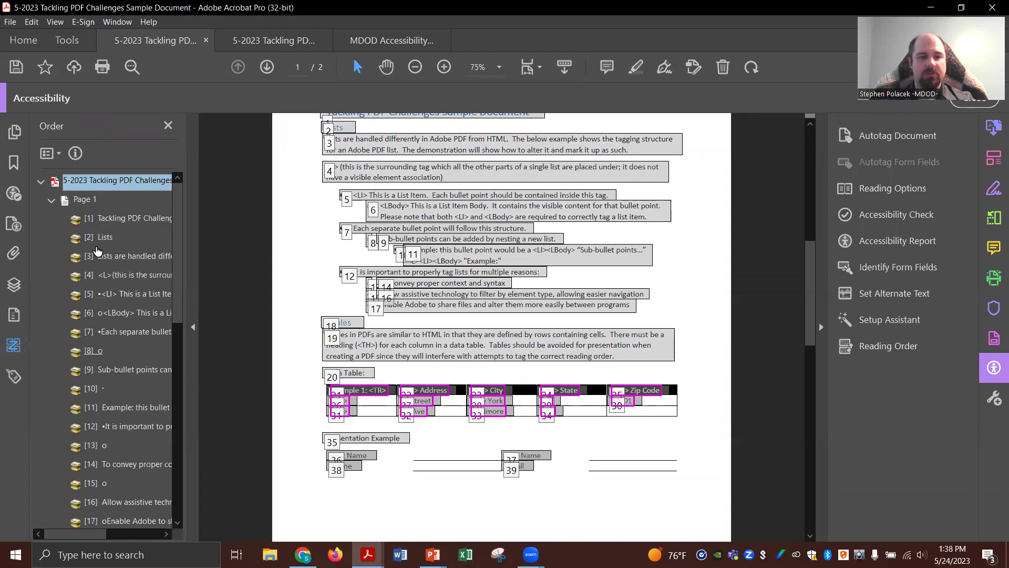
scroll(217, 251, "up", 1)
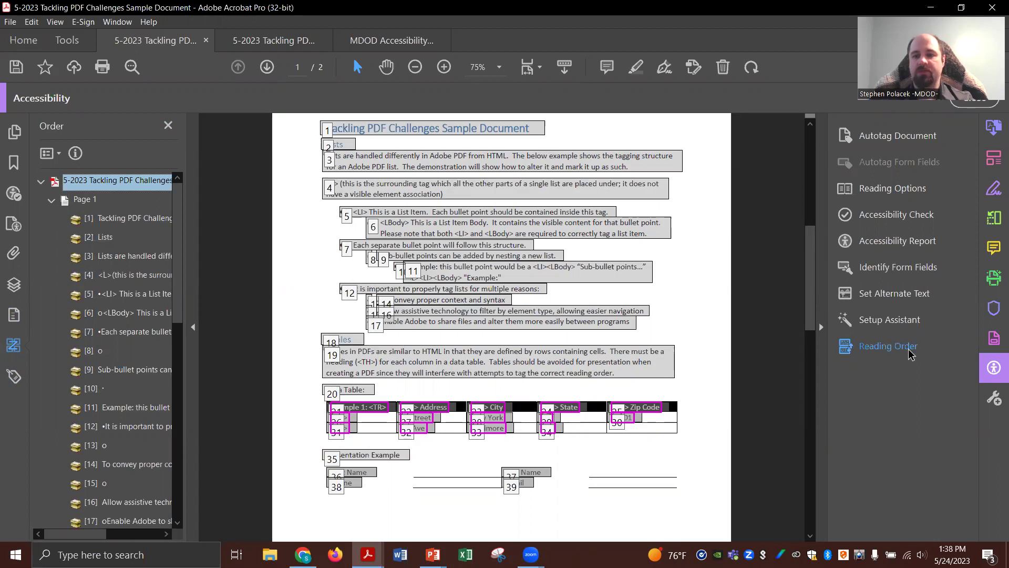
left_click(890, 351)
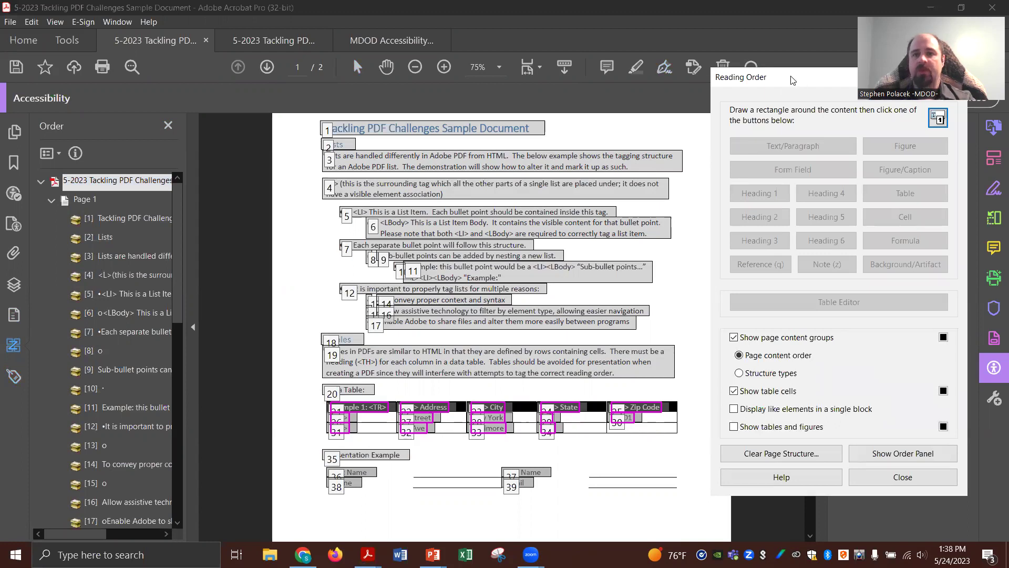
left_click_drag(930, 84, 826, 94)
left_click(855, 88)
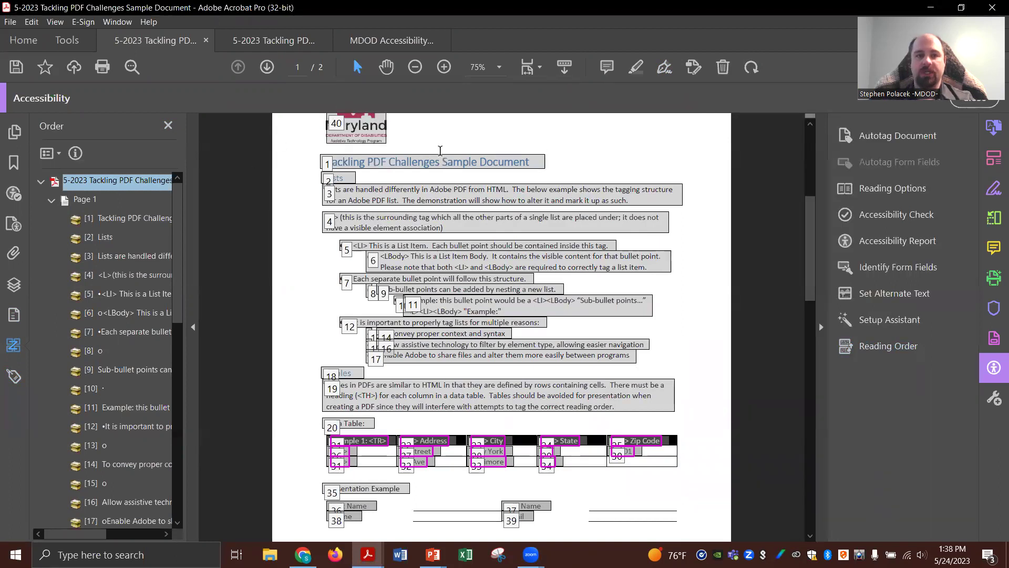
scroll(438, 152, "up", 1)
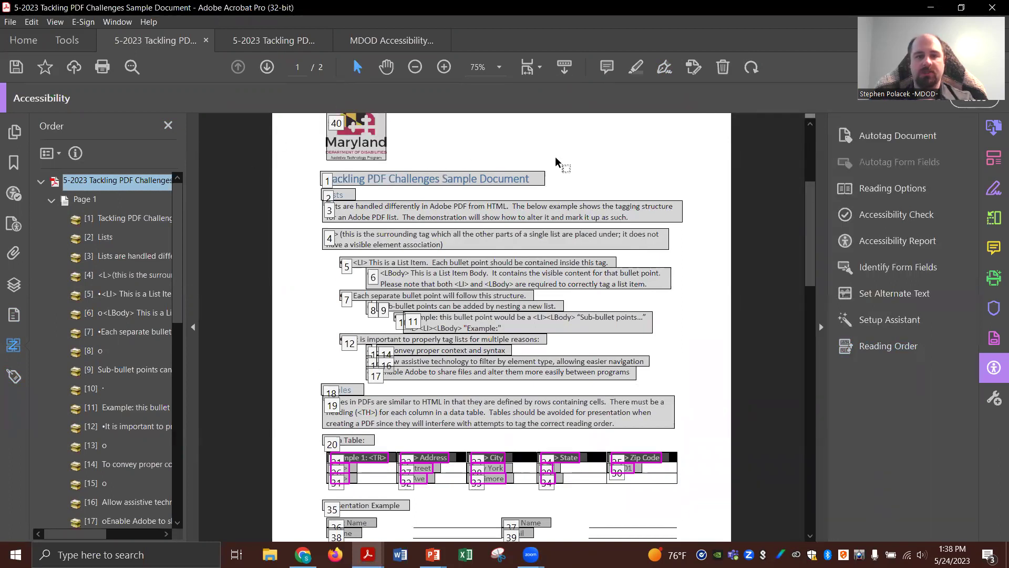
- Outline the "It is important to properly tag lists" line with the Reading Order tool, select the logo's content group, and close the tool
left_click(888, 346)
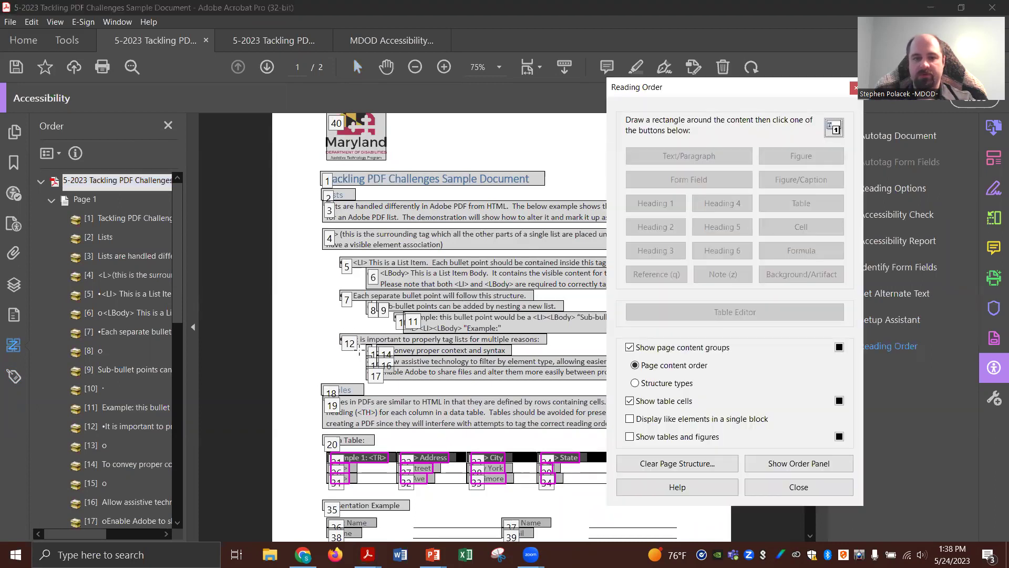
scroll(359, 348, "down", 1)
left_click_drag(322, 311, 565, 338)
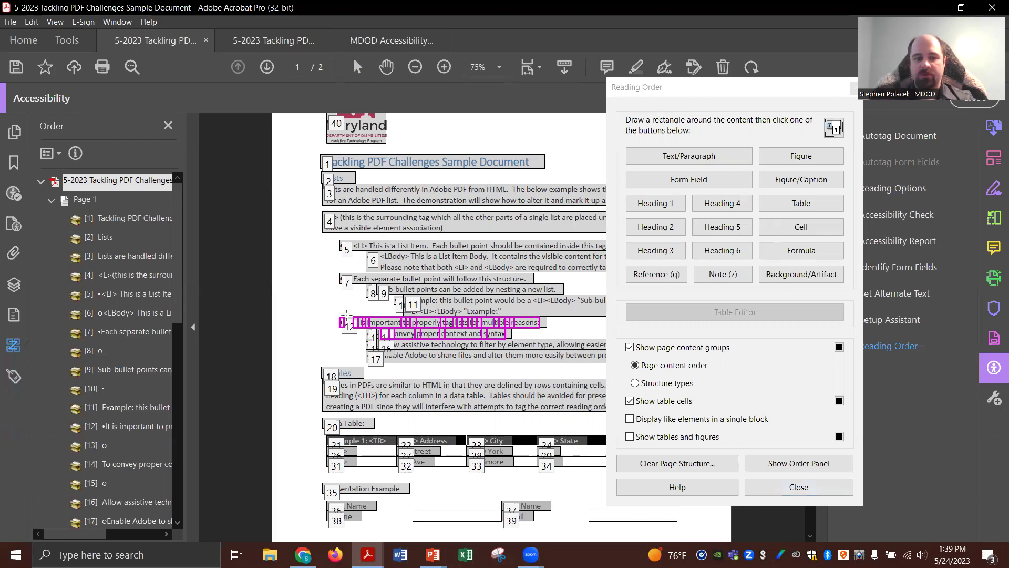
left_click_drag(326, 307, 559, 332)
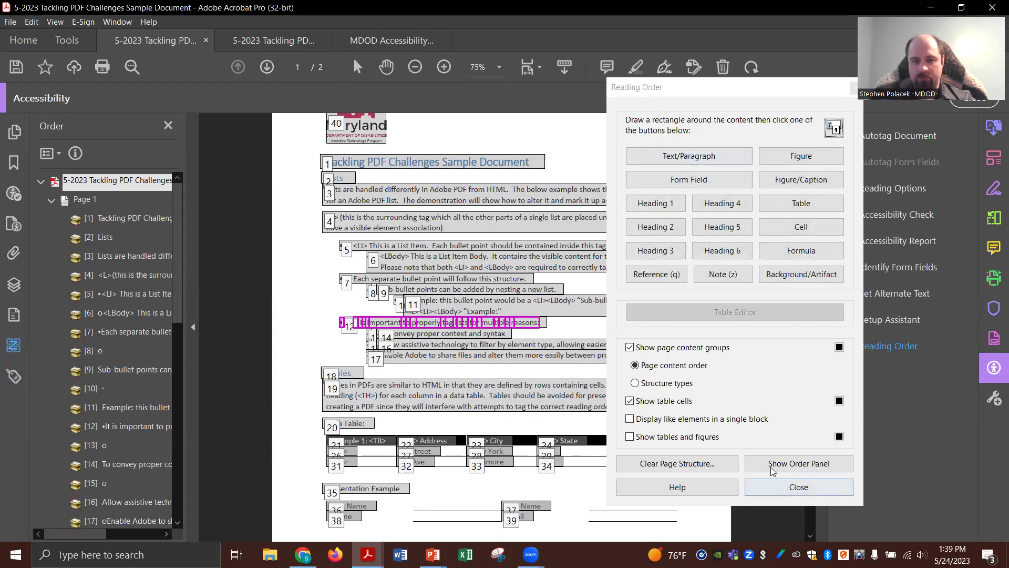
left_click(336, 128)
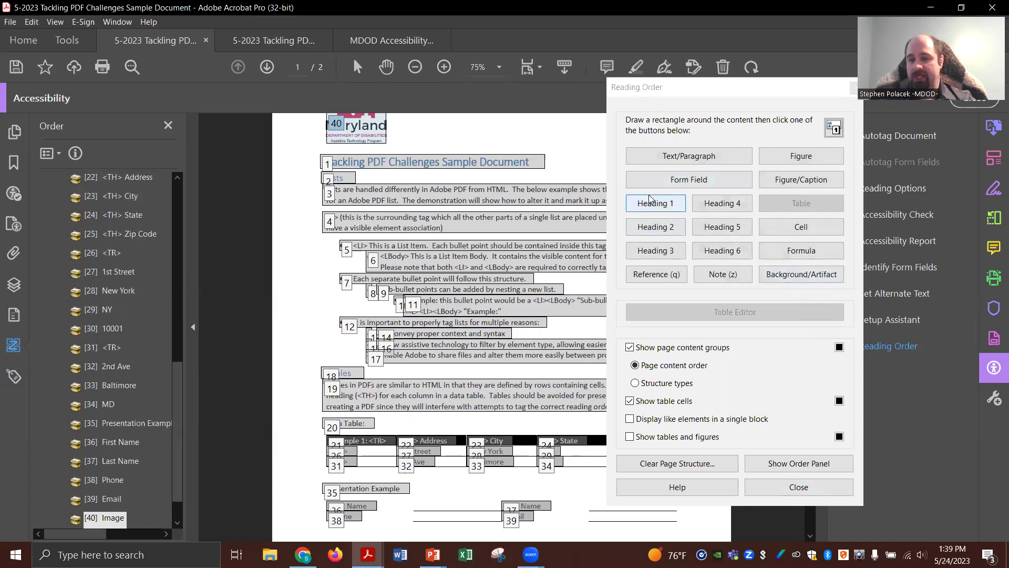
left_click(787, 489)
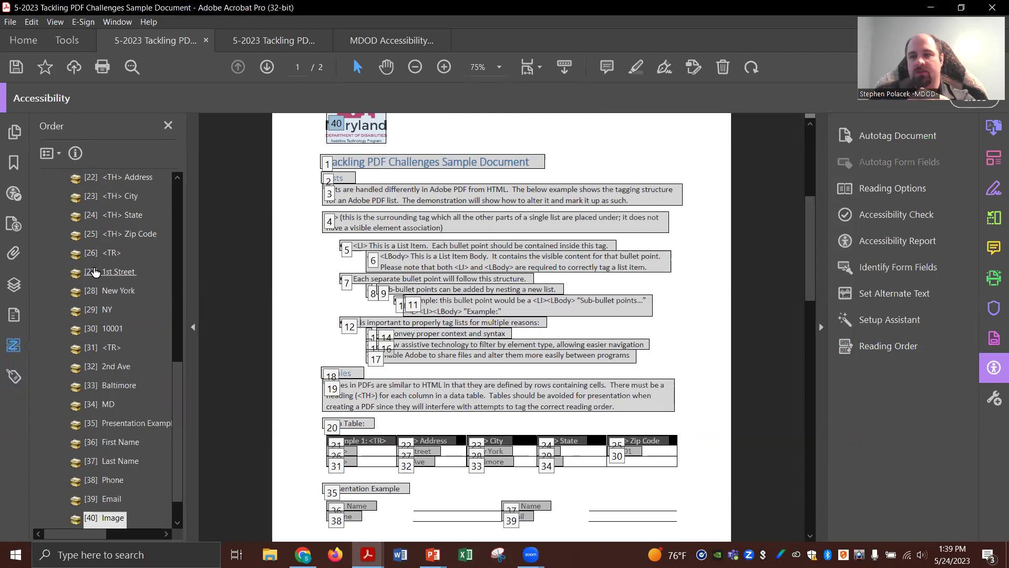
- Return to the accessibility tags and select the first <Table> tag to highlight the Data Table's cells
left_click(14, 376)
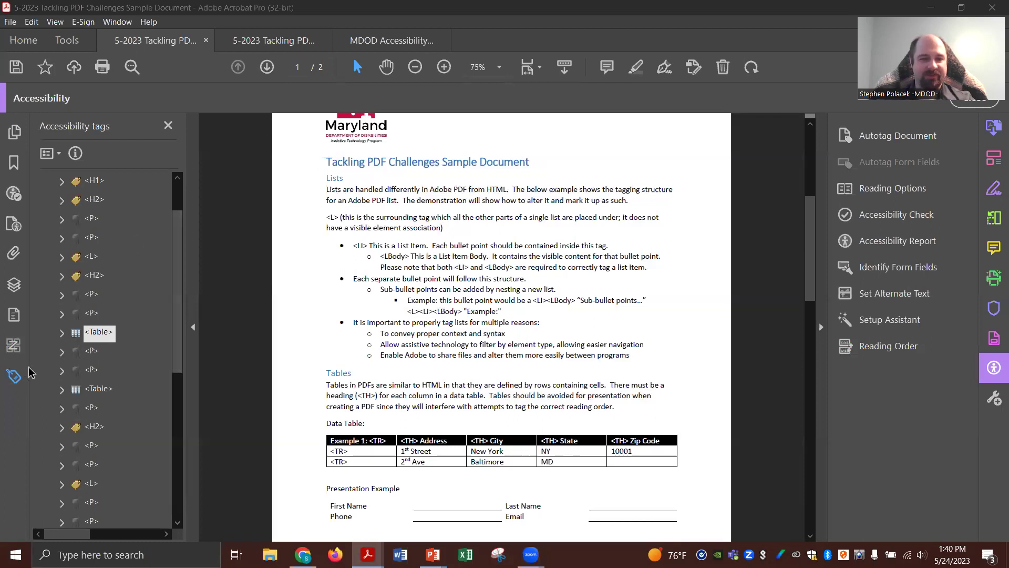
left_click(95, 334)
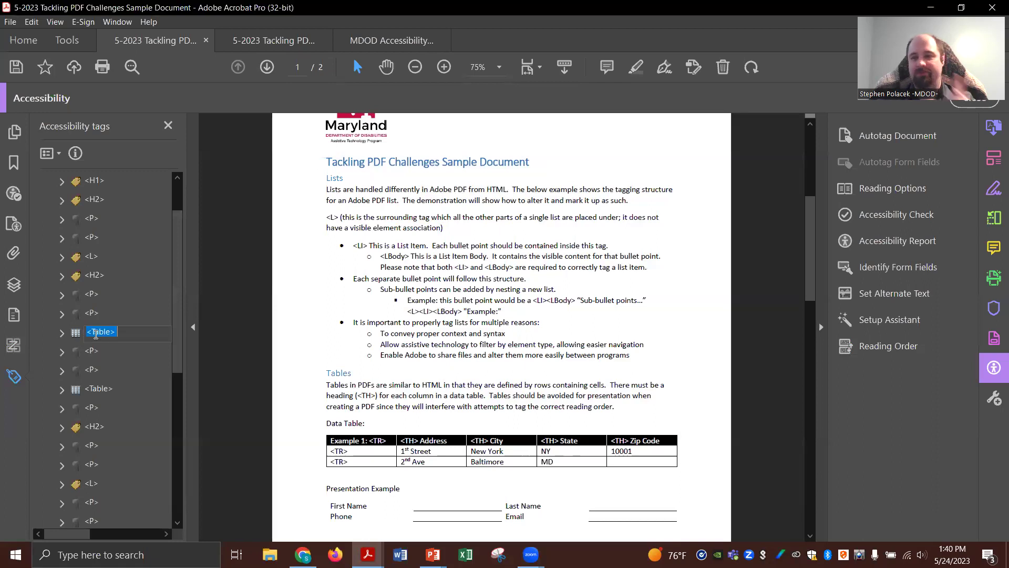
scroll(247, 370, "down", 1)
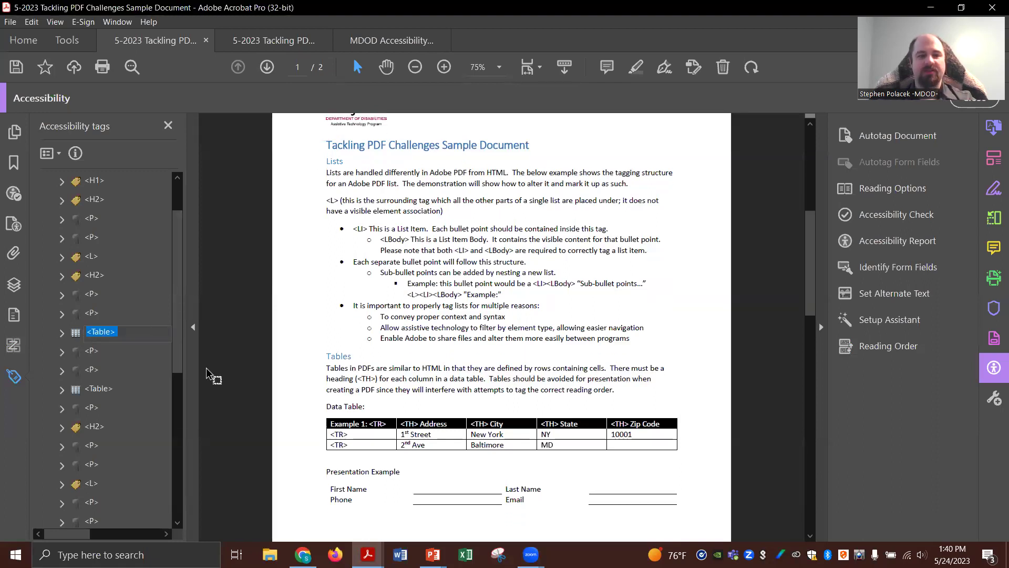
left_click(76, 337)
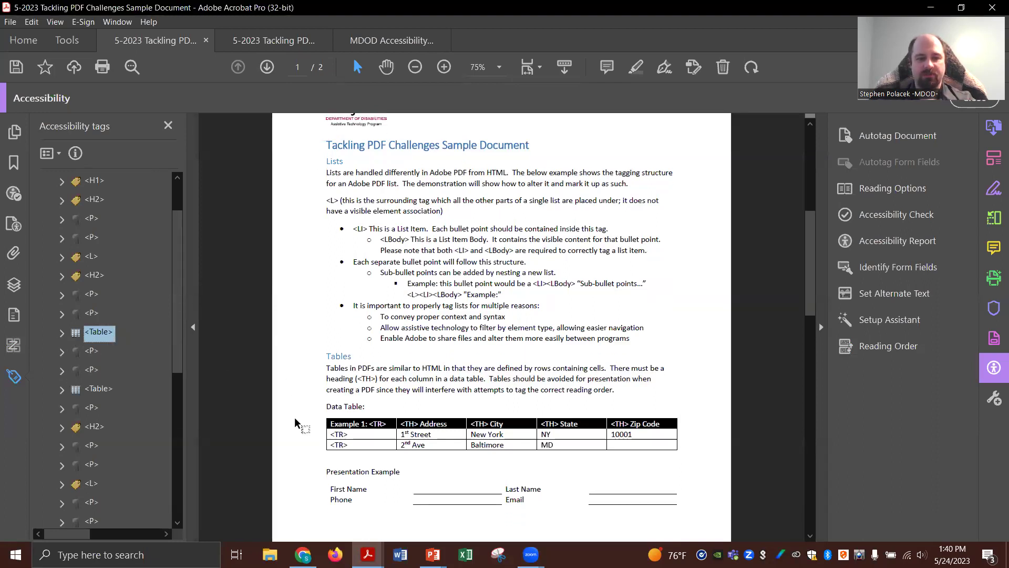
scroll(305, 423, "down", 1)
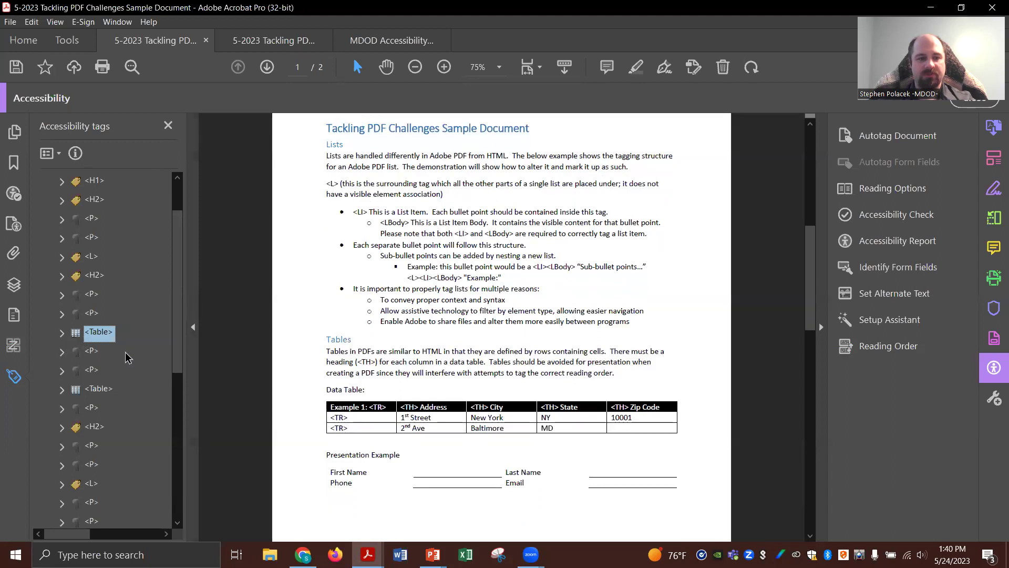
left_click(76, 314)
left_click(76, 333)
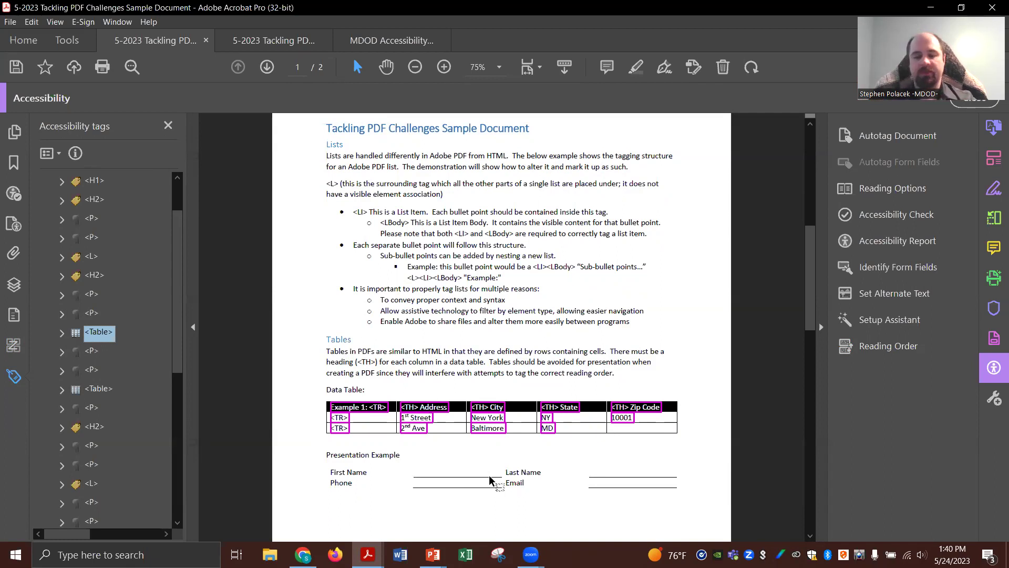
- Expand the first <Table> and its header <TR>, check the cells the row covers, and open the first <TH>
left_click(61, 333)
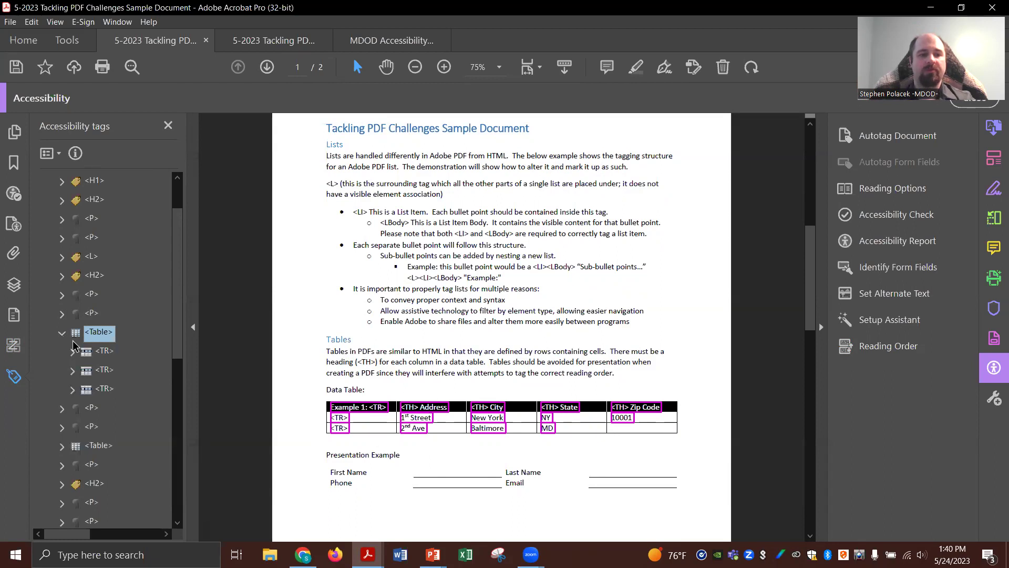
scroll(178, 314, "down", 1)
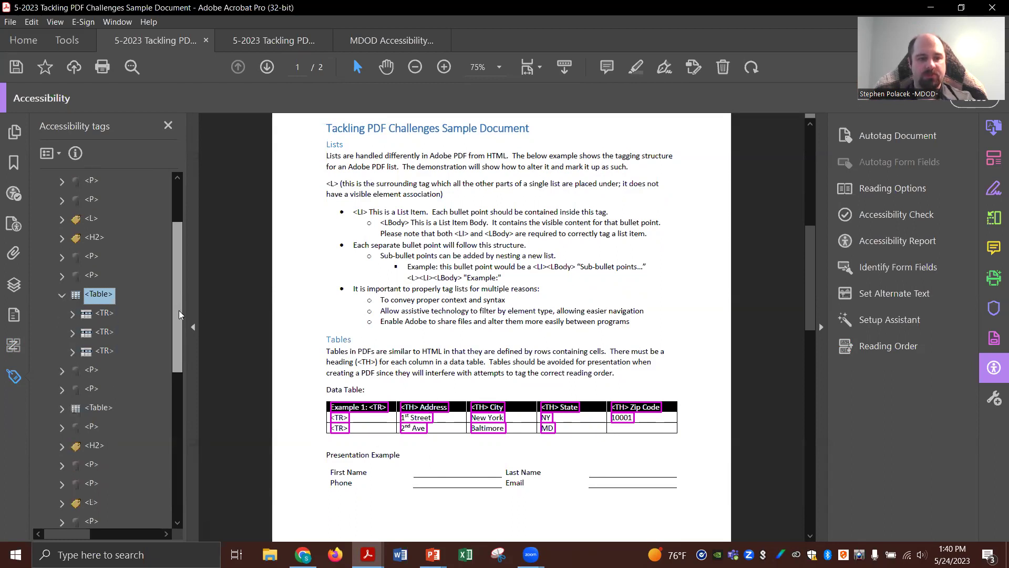
left_click(73, 314)
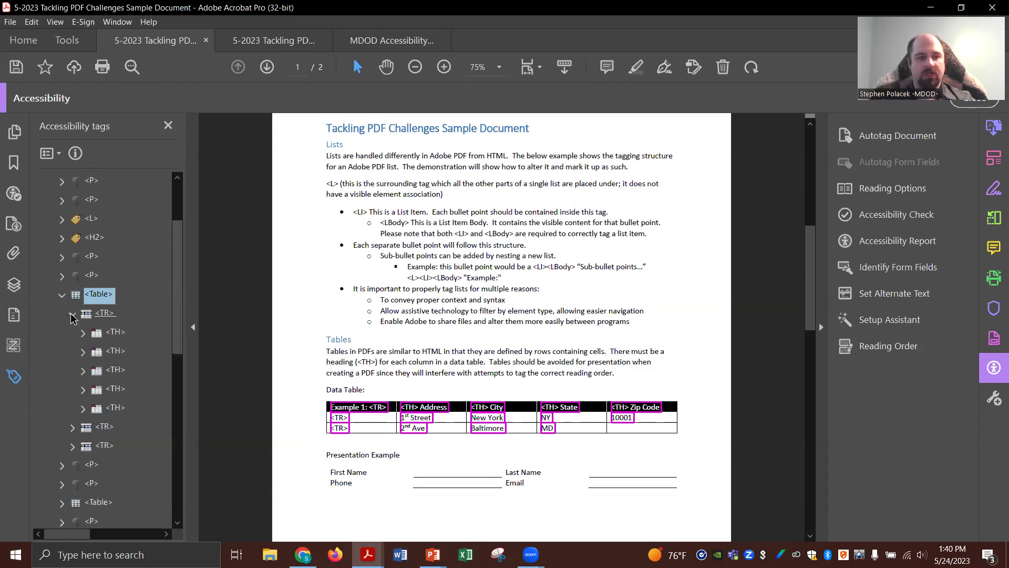
left_click(98, 319)
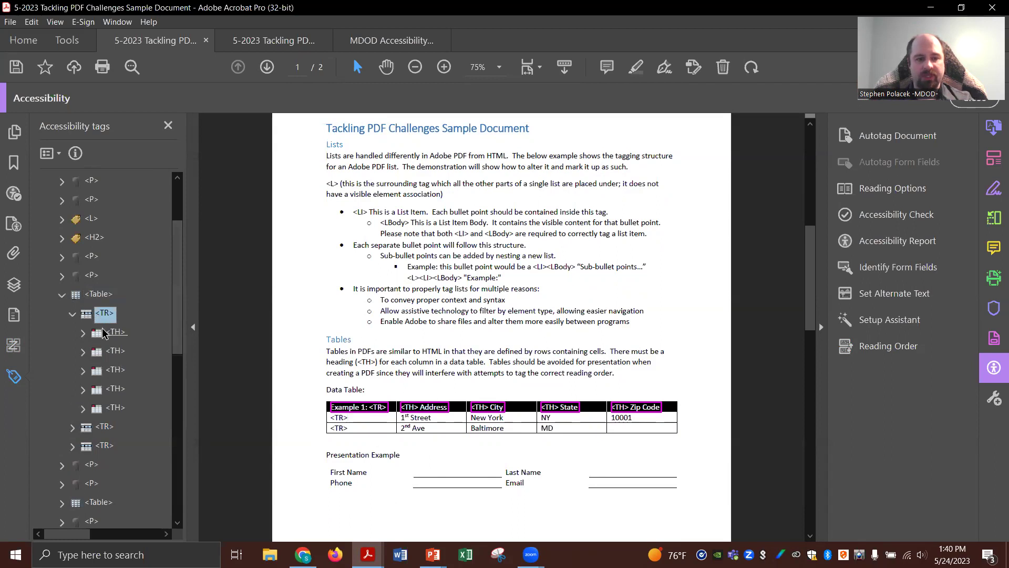
left_click(109, 334)
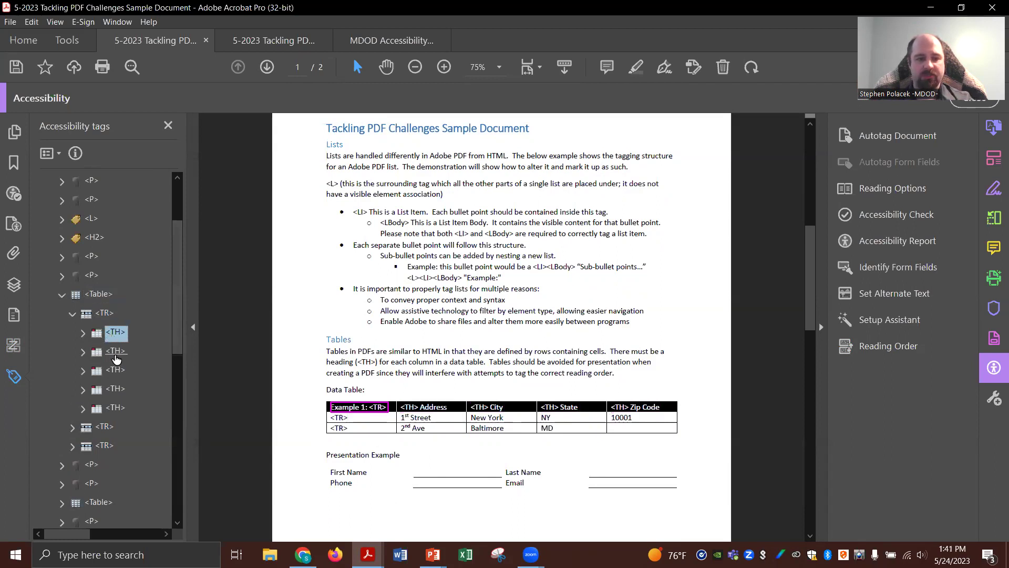
left_click(82, 333)
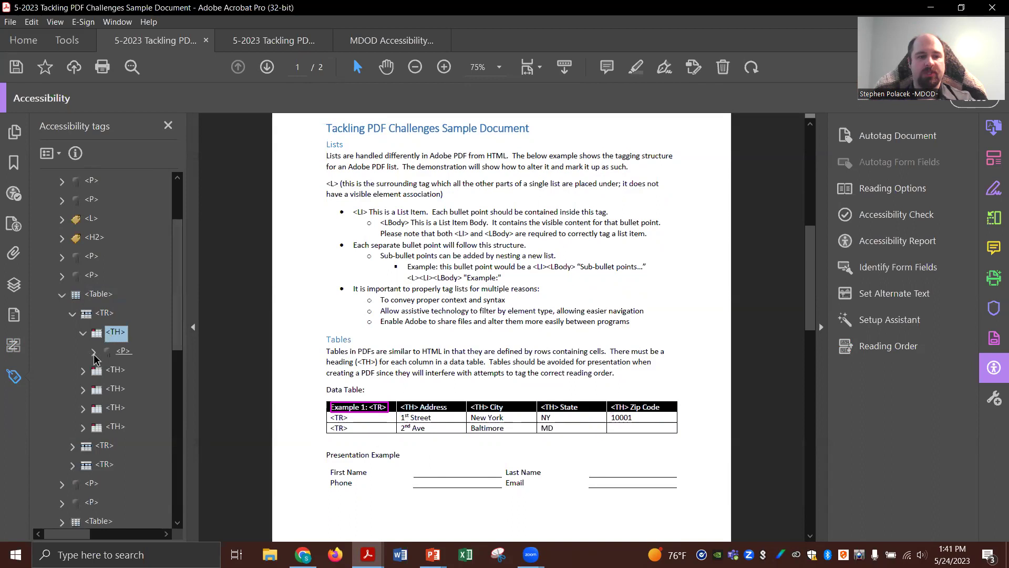
- Expand the <P> inside the header row's first <TH> and select its "Example 1: <TR>" content item
left_click(124, 352)
left_click(94, 352)
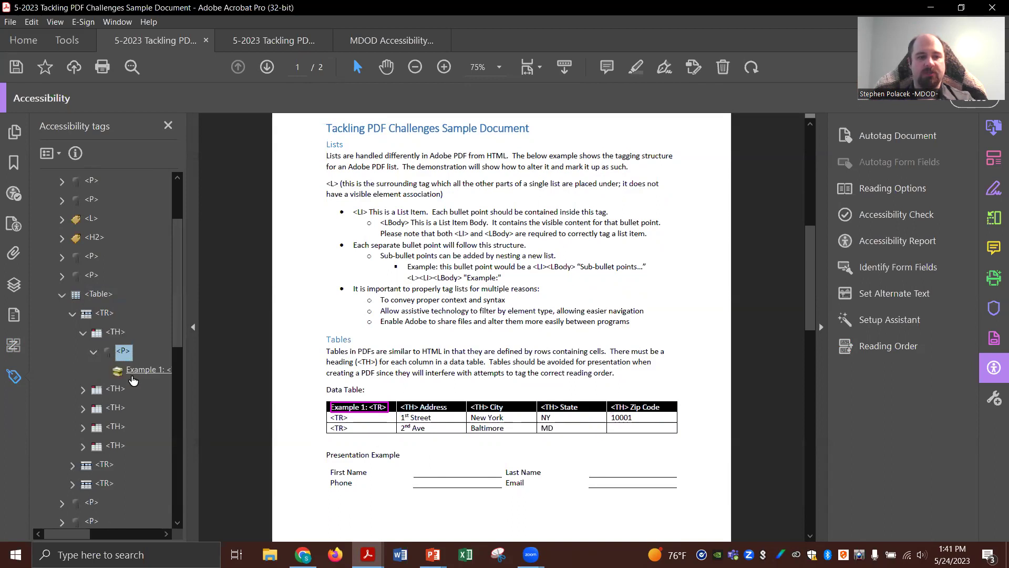
left_click(133, 378)
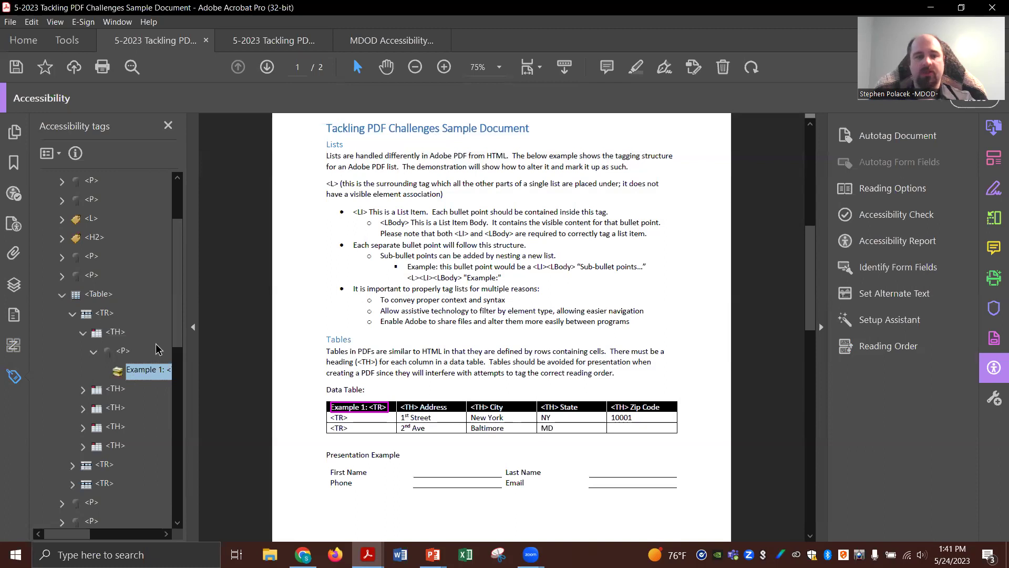
- Collapse the header row, expand the Data Table's second <TR>, and change its first cell's tag to <TD>
left_click(72, 314)
left_click(73, 333)
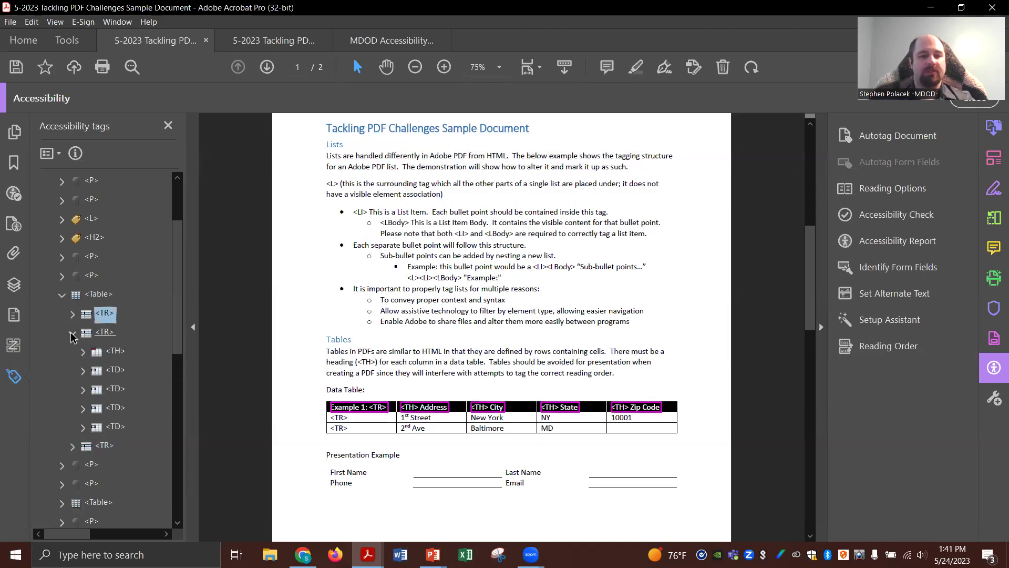
left_click(115, 351)
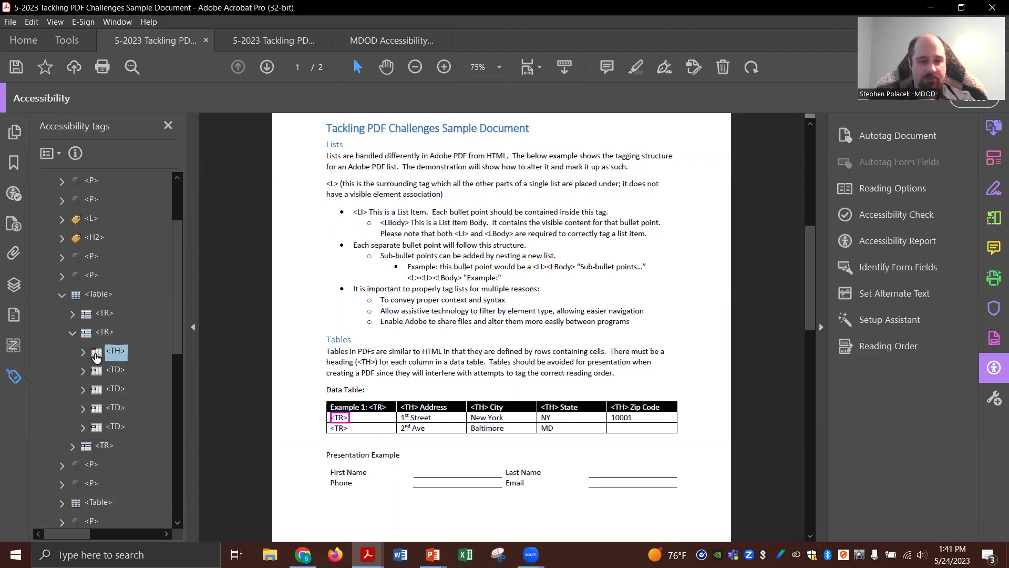
left_click_drag(97, 357, 299, 411)
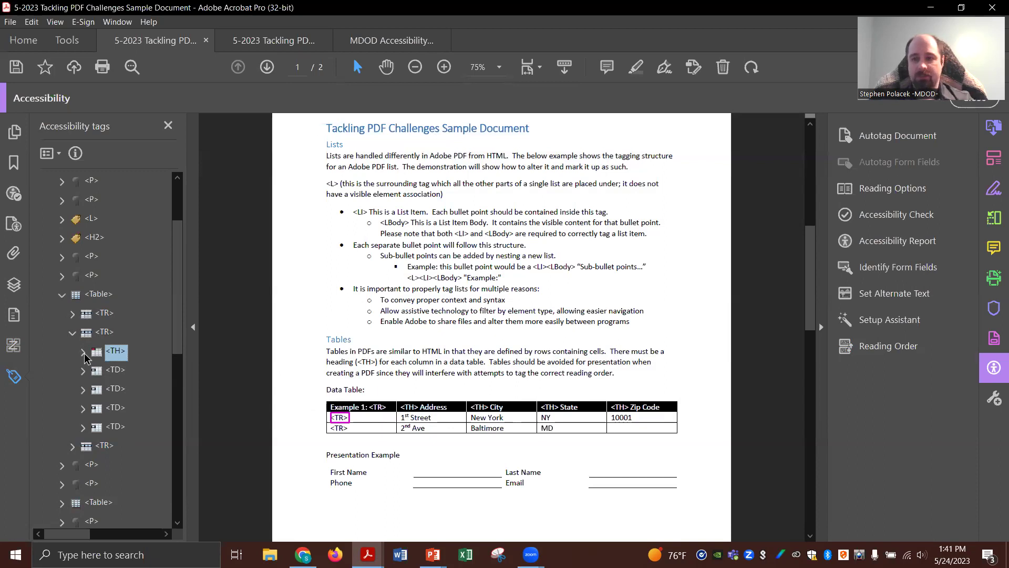
left_click(120, 352)
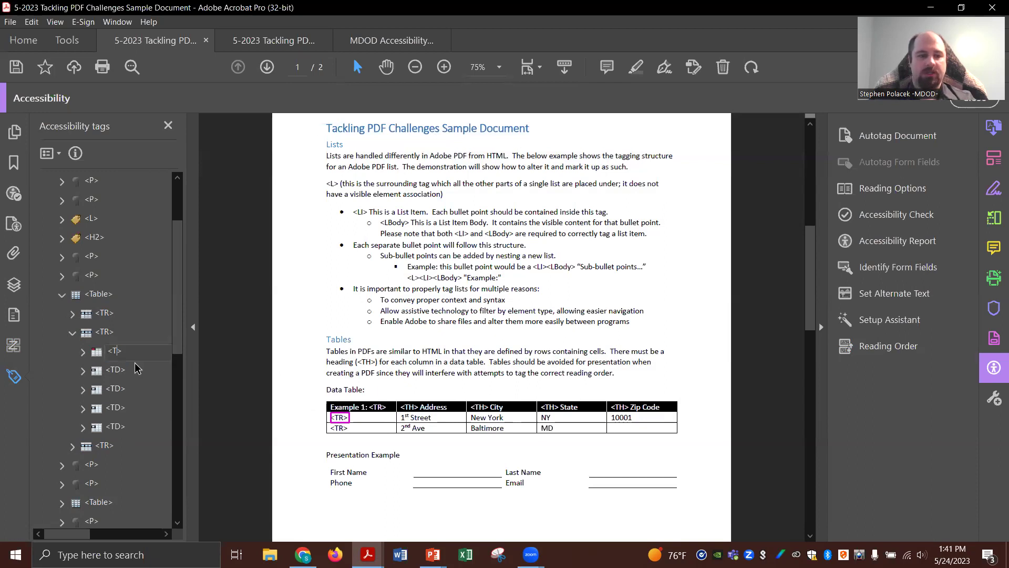
key("Return")
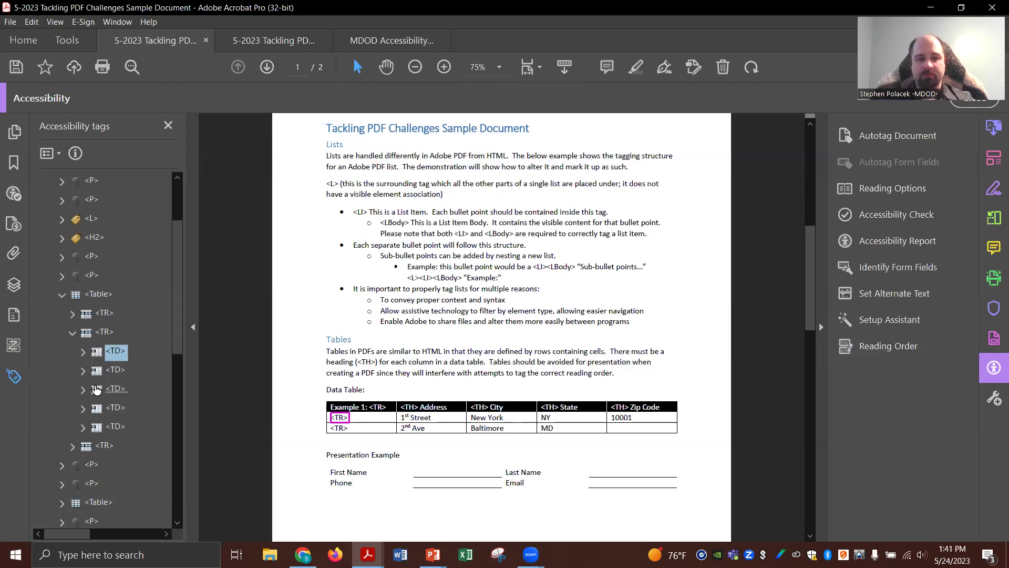
- Expand the Data Table's third <TR> and change its first cell's tag to <TD>
left_click(72, 447)
left_click(115, 466)
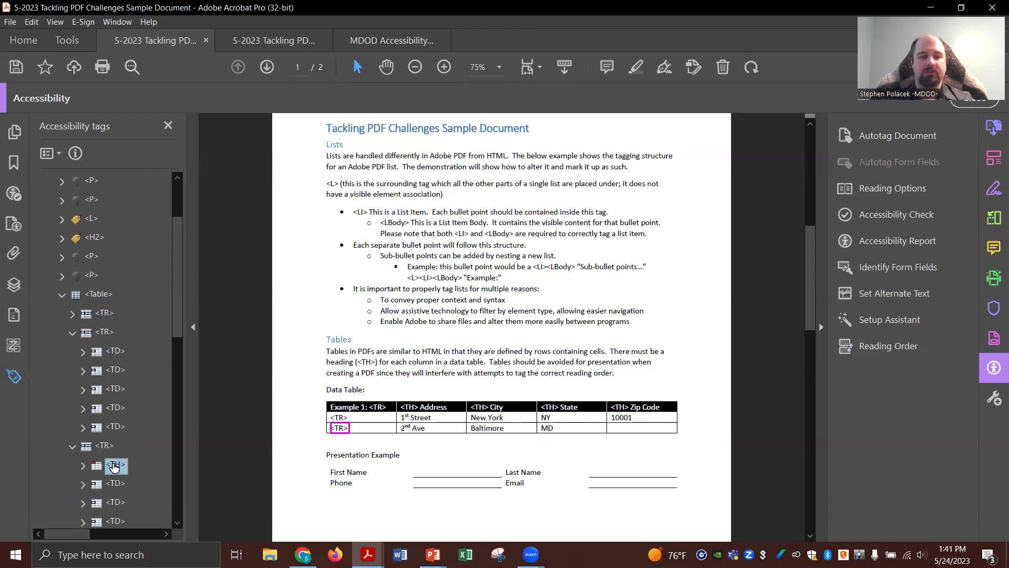
left_click(119, 466)
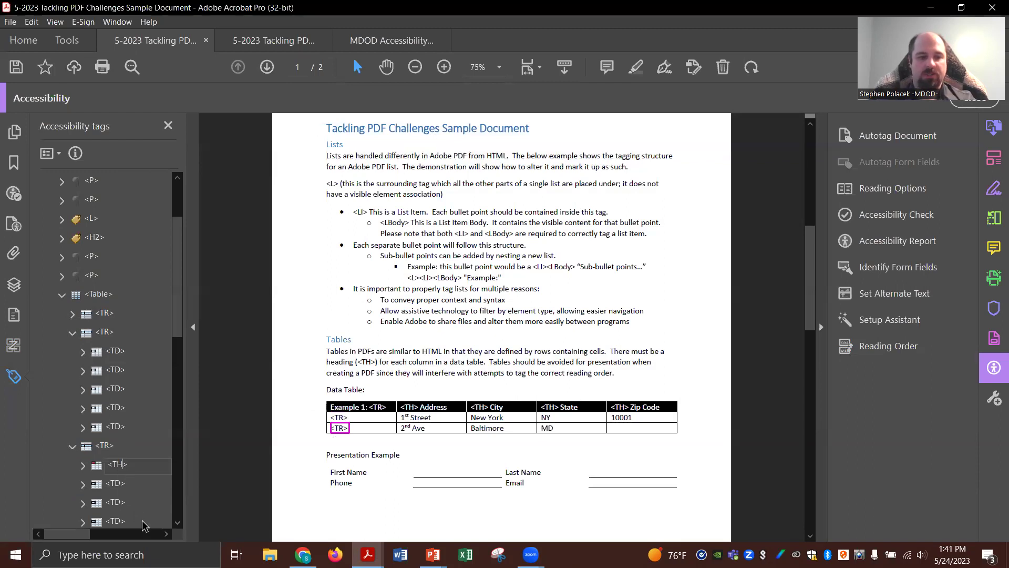
key("BackSpace")
key("BackSpace")
type("D>")
key("Return")
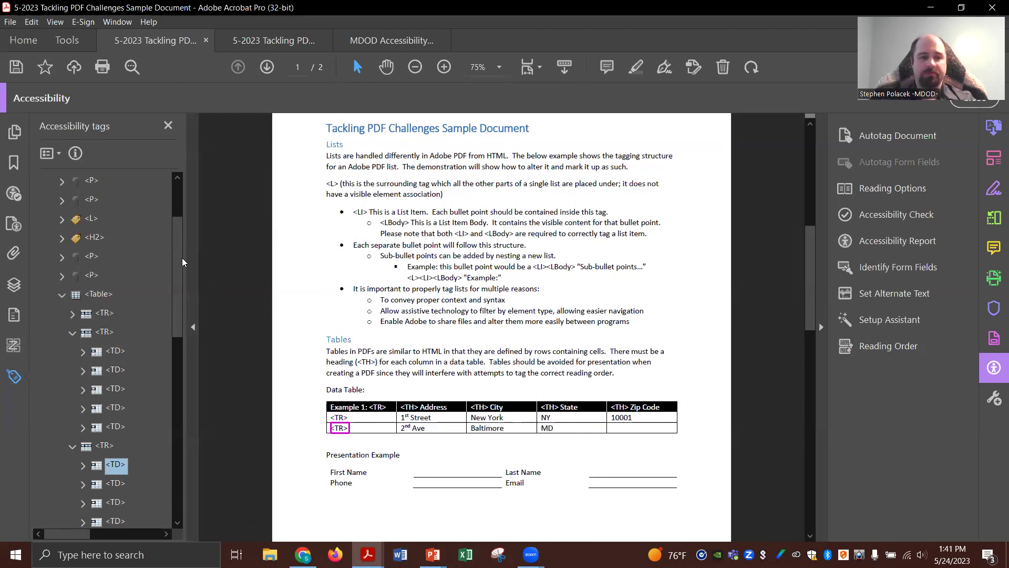
- Collapse the second <TR> and select the third <TR> to highlight its cells, leaving the third row expanded
left_click_drag(178, 258, 178, 265)
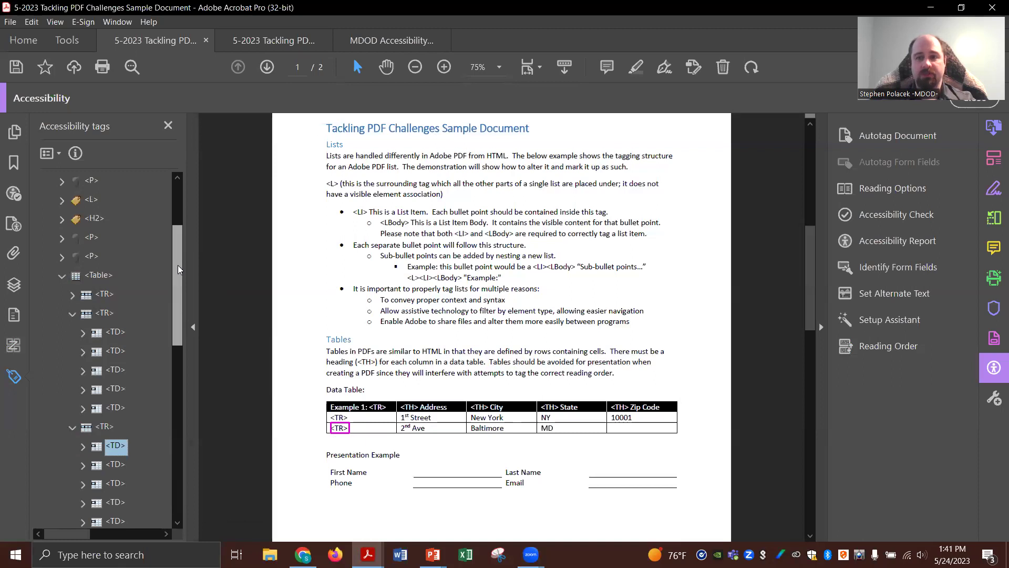
left_click(73, 315)
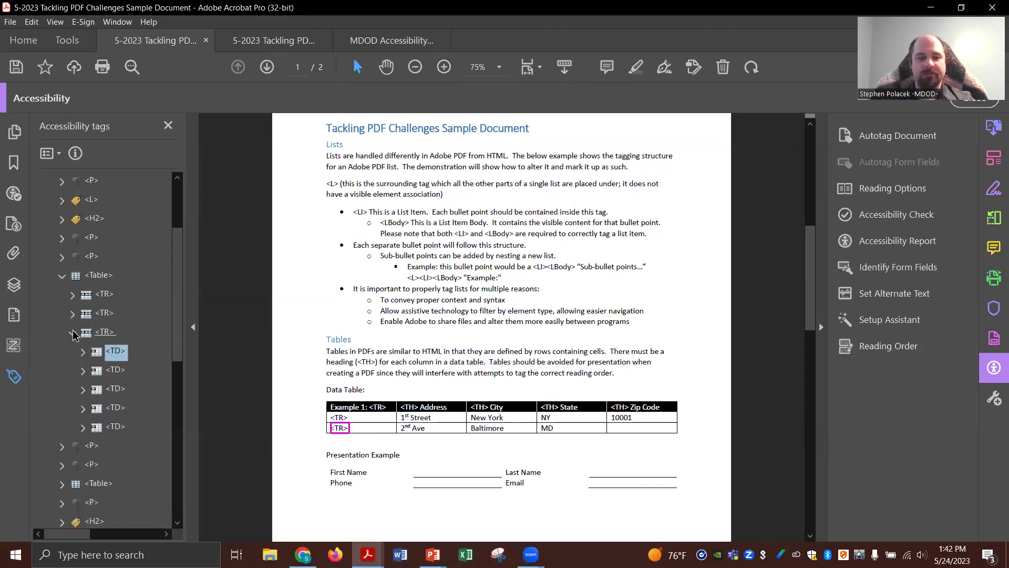
left_click(74, 333)
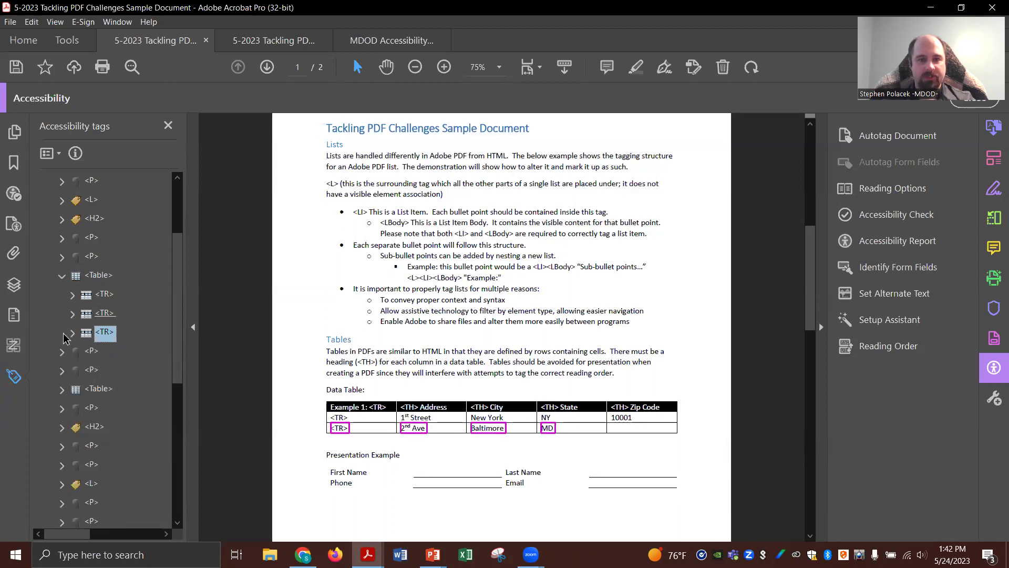
key("Right")
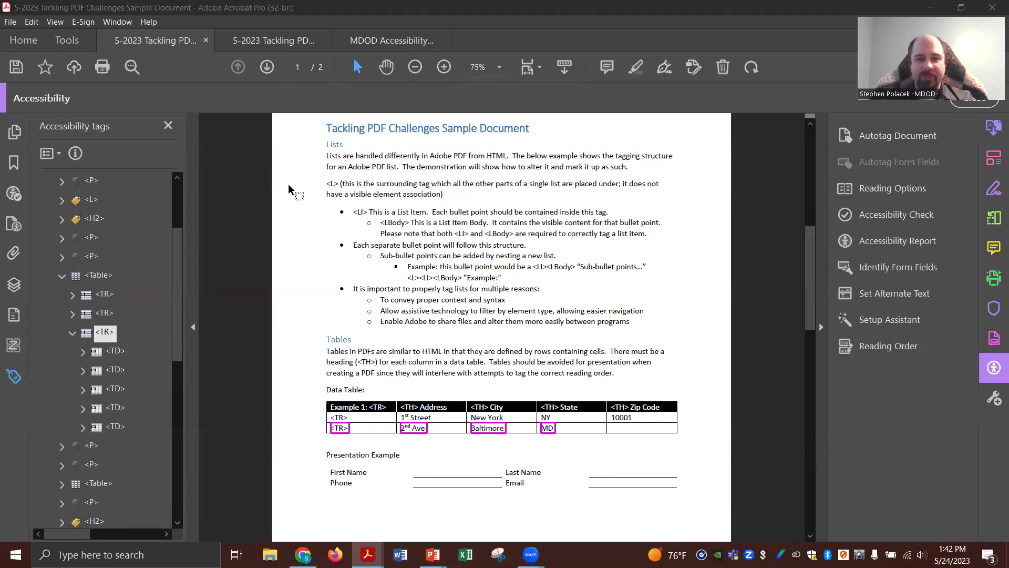
- Select the last <TD> of the third <TR> and expand it through its <P> to the content item
left_click(96, 428)
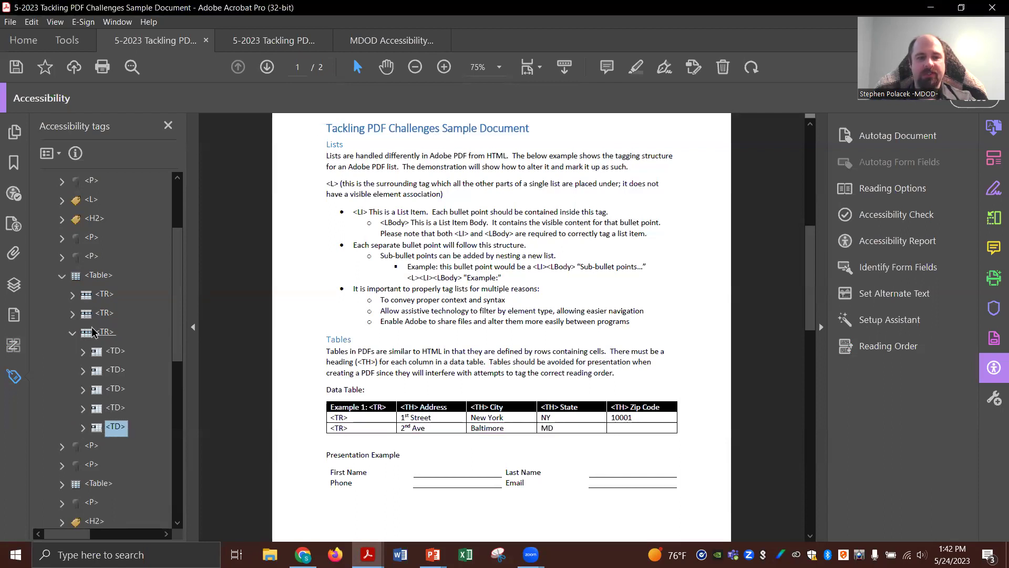
left_click(83, 427)
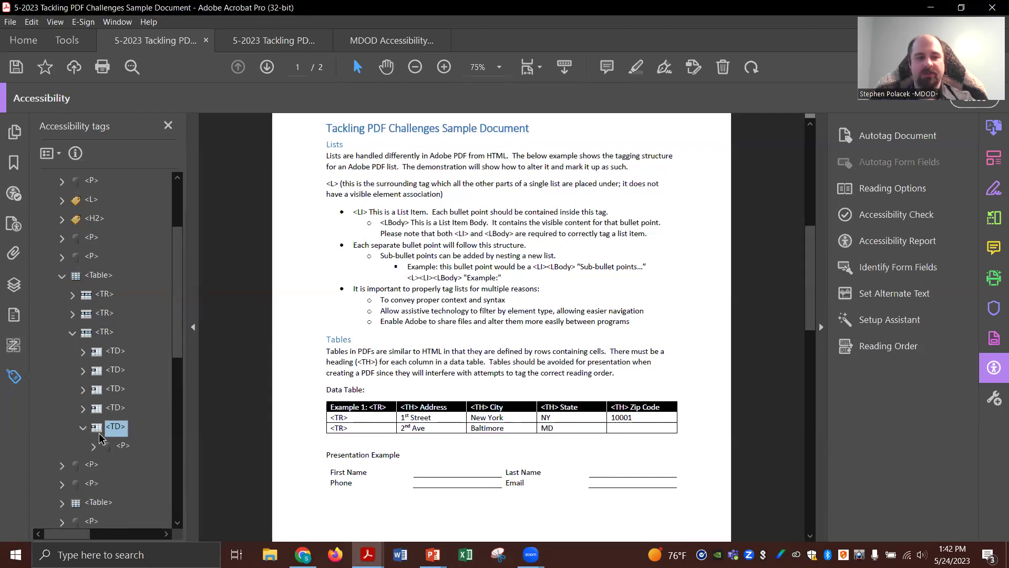
left_click(93, 445)
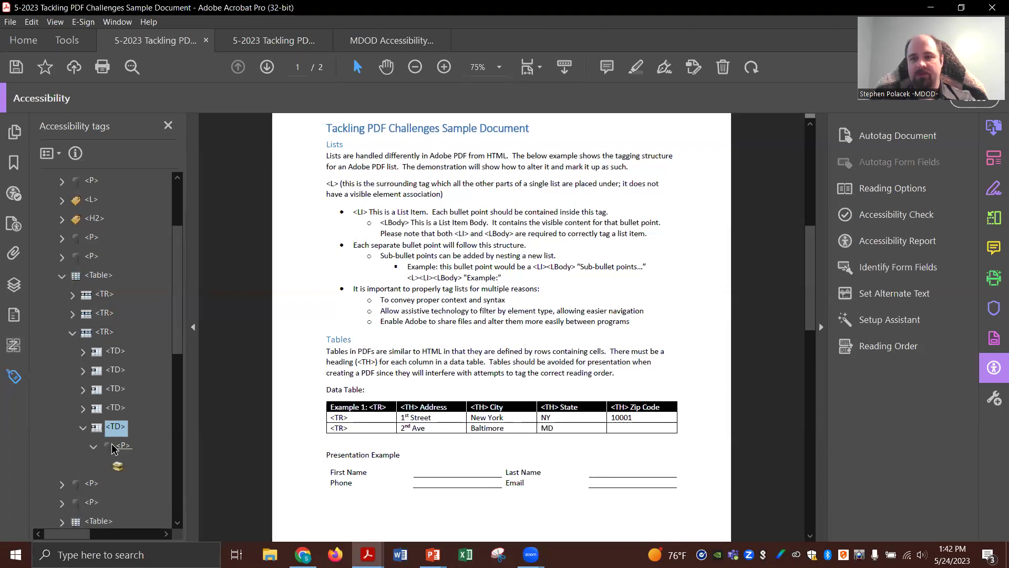
- Run the accessibility check on all pages of the document and review the Regularity result under Tables
left_click(869, 216)
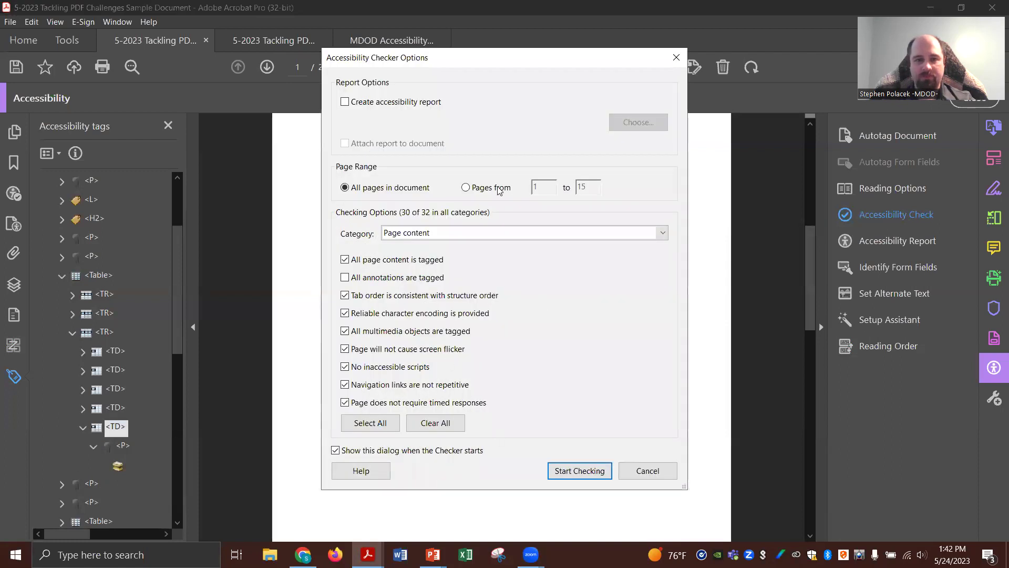
left_click(580, 470)
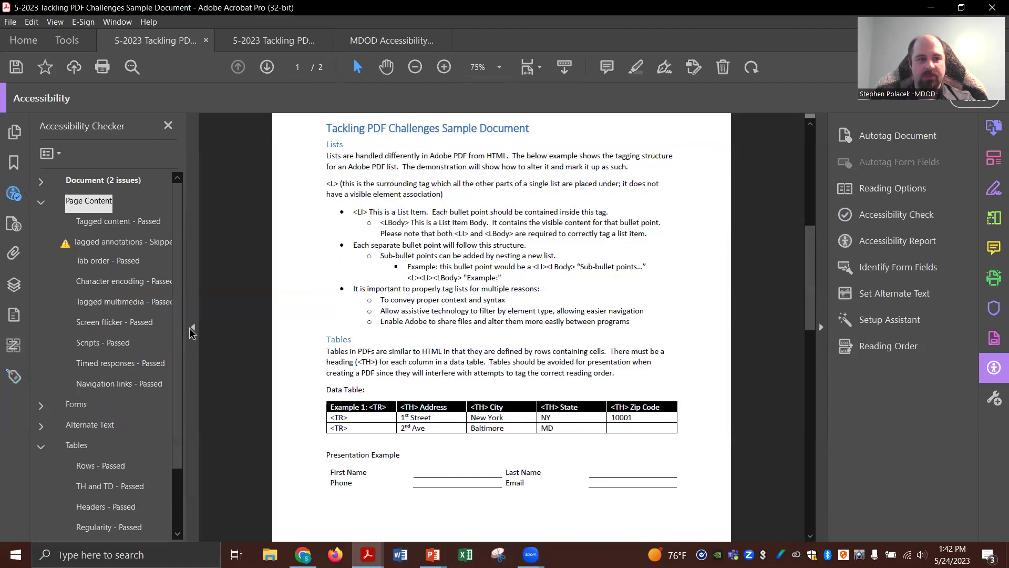
scroll(92, 440, "down", 1)
left_click(76, 384)
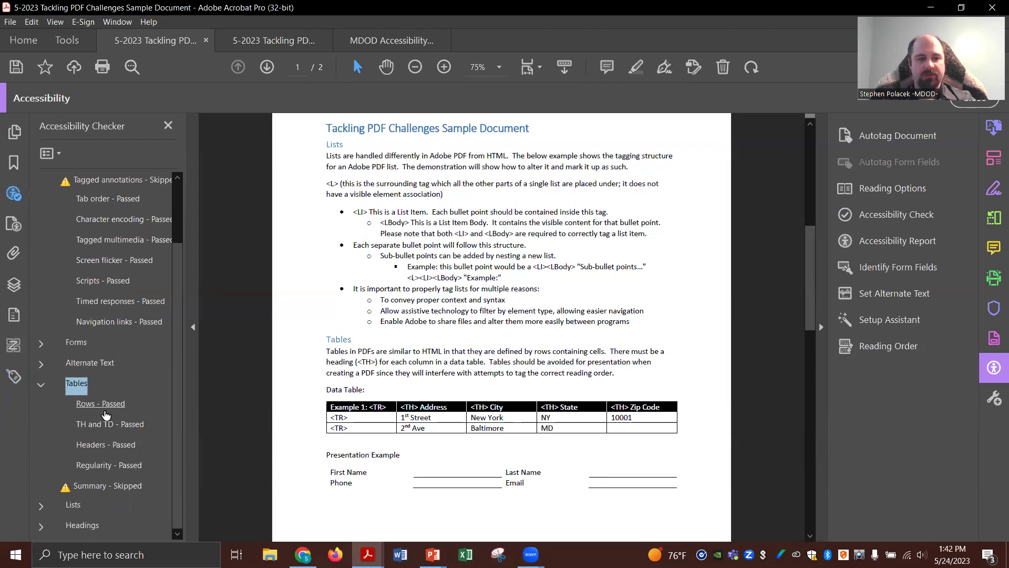
left_click(107, 466)
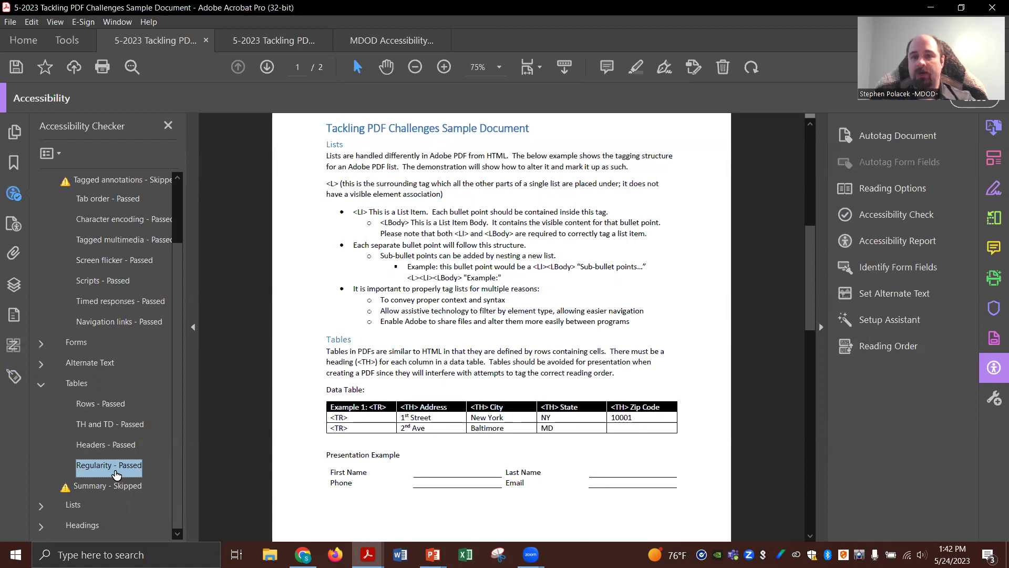
- Switch to the Tackling PDF Challenges Sample Form and run the accessibility check on all its pages
left_click(256, 42)
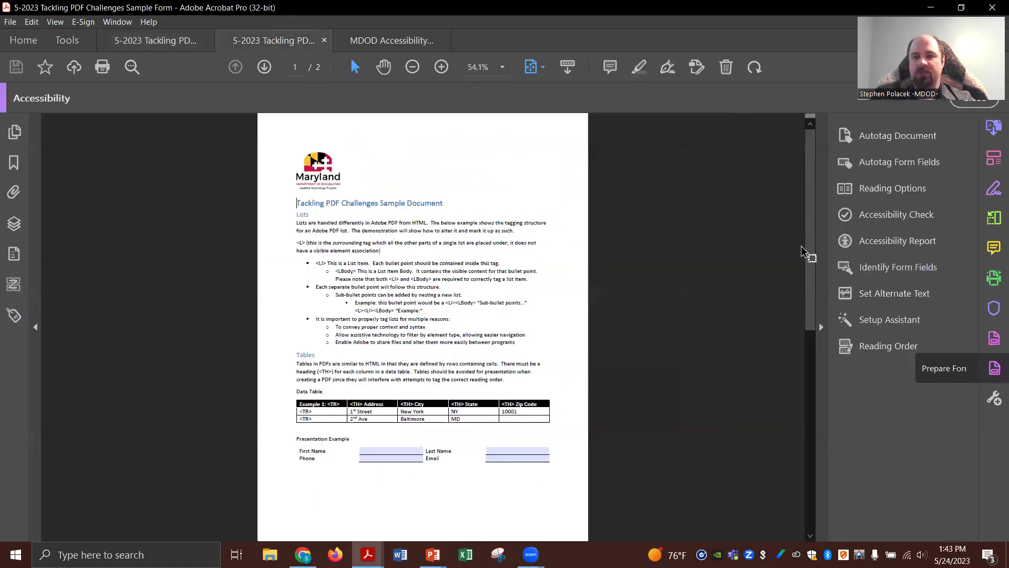
left_click(875, 215)
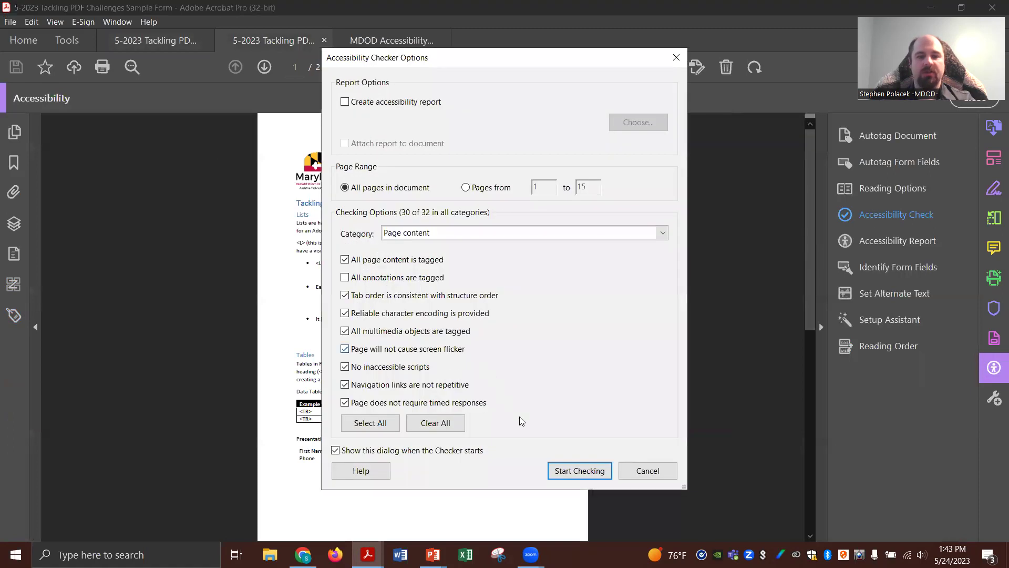
left_click(578, 470)
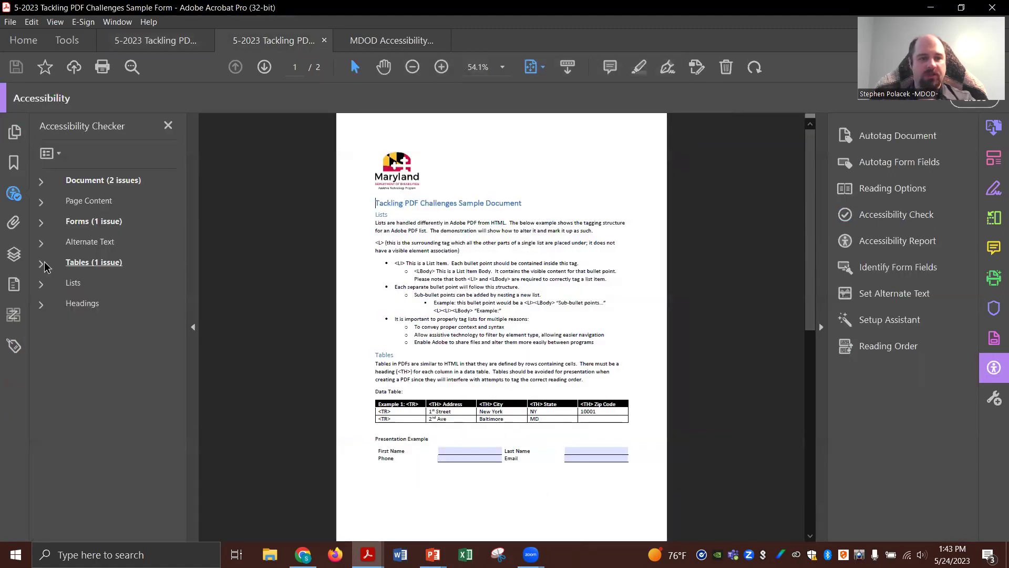
- Expand the form's Tables results and the Regularity rule, and select Element 1 to highlight the table concerned
left_click(41, 263)
left_click(52, 346)
left_click(104, 363)
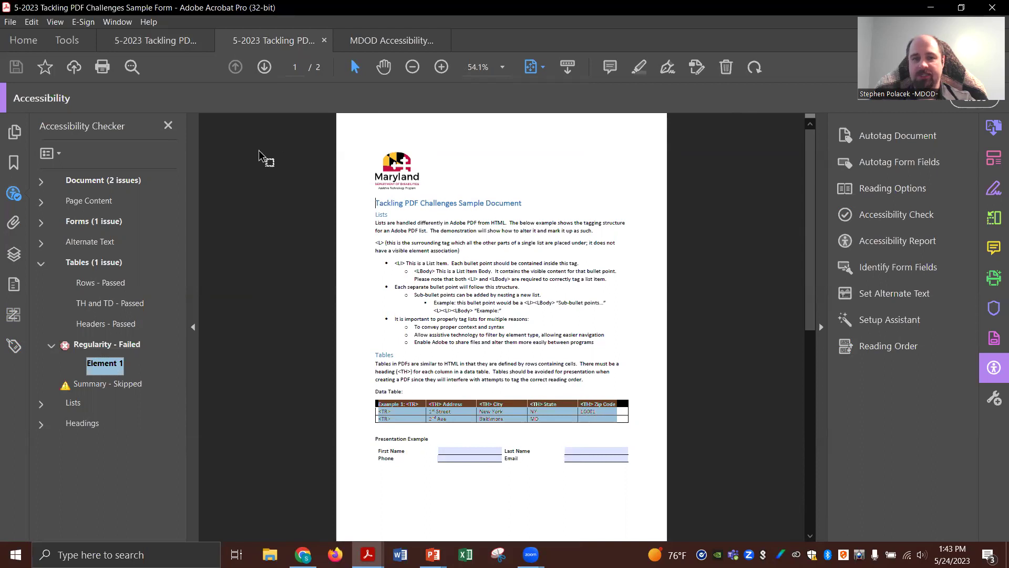
- Return to the Sample Document's accessibility tags and open the Reading Order tool
left_click(136, 48)
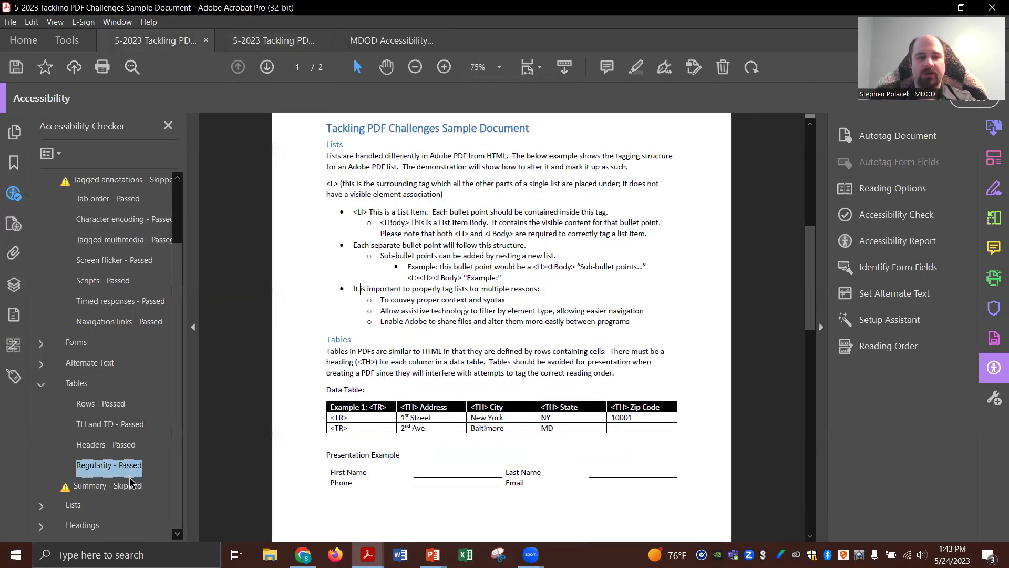
left_click(12, 370)
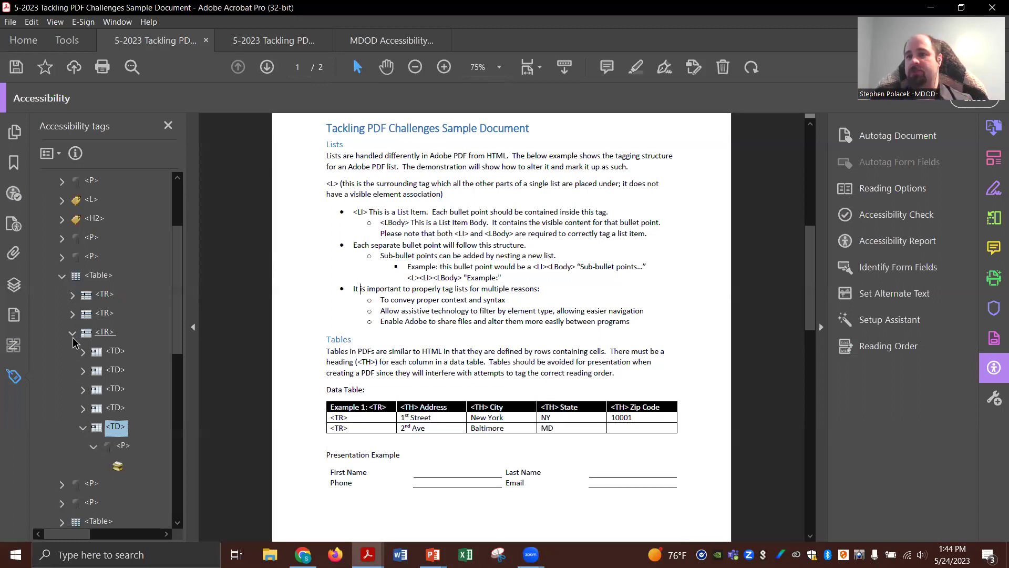
left_click(863, 348)
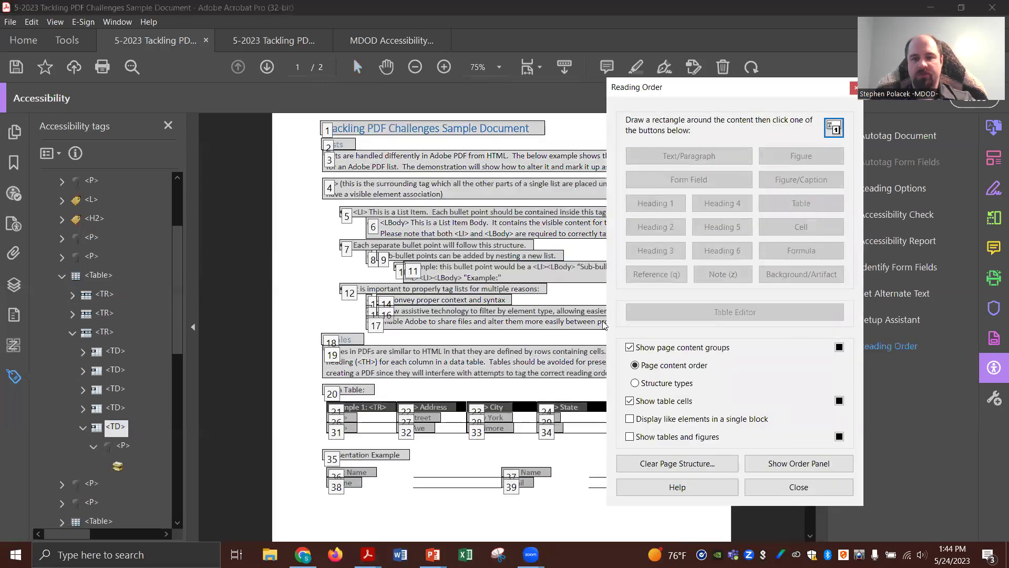
- Compare the page with Show table cells and Show tables and figures switched on and off, leaving only table cells shown
left_click(655, 403)
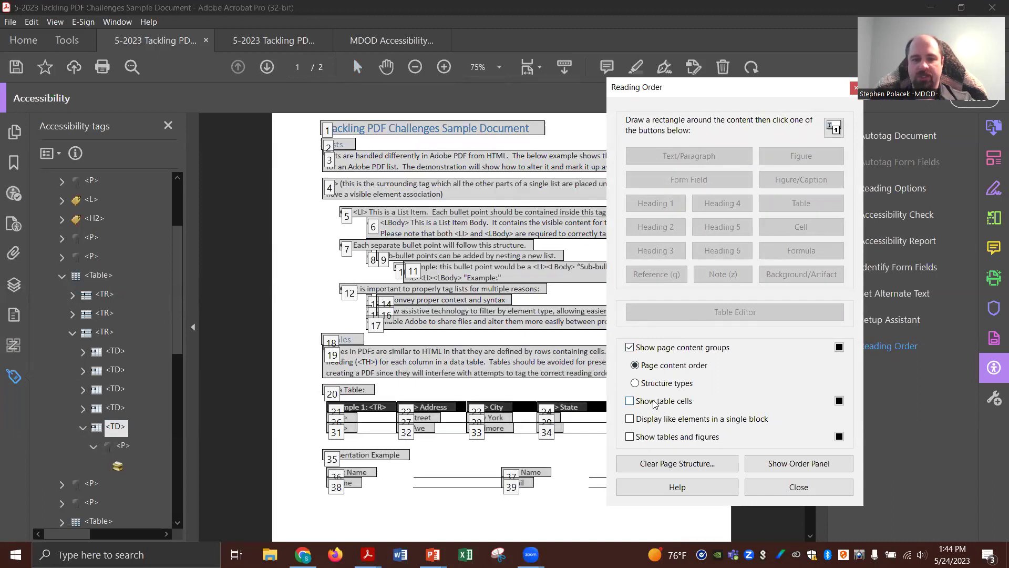
left_click(655, 402)
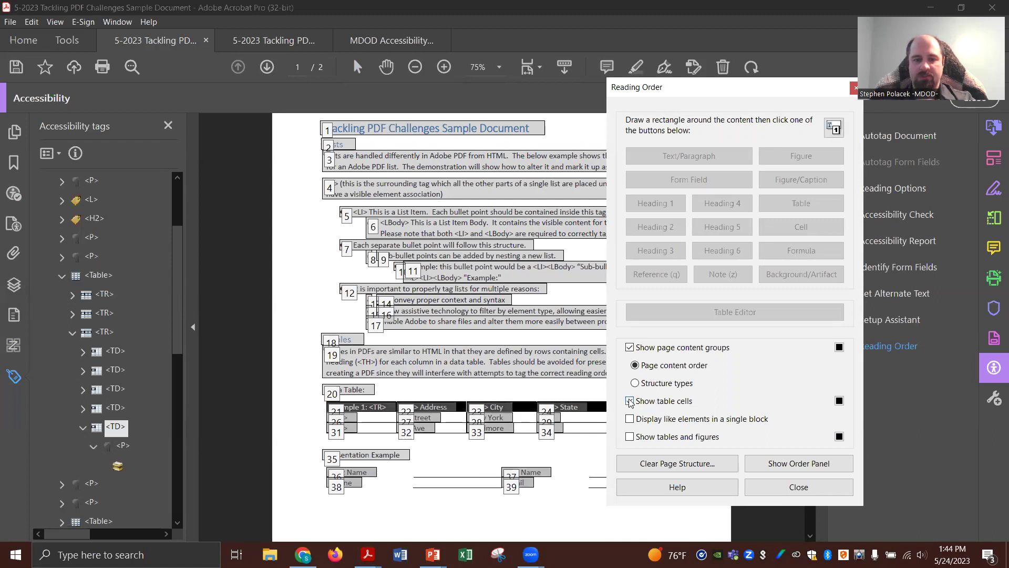
left_click(630, 401)
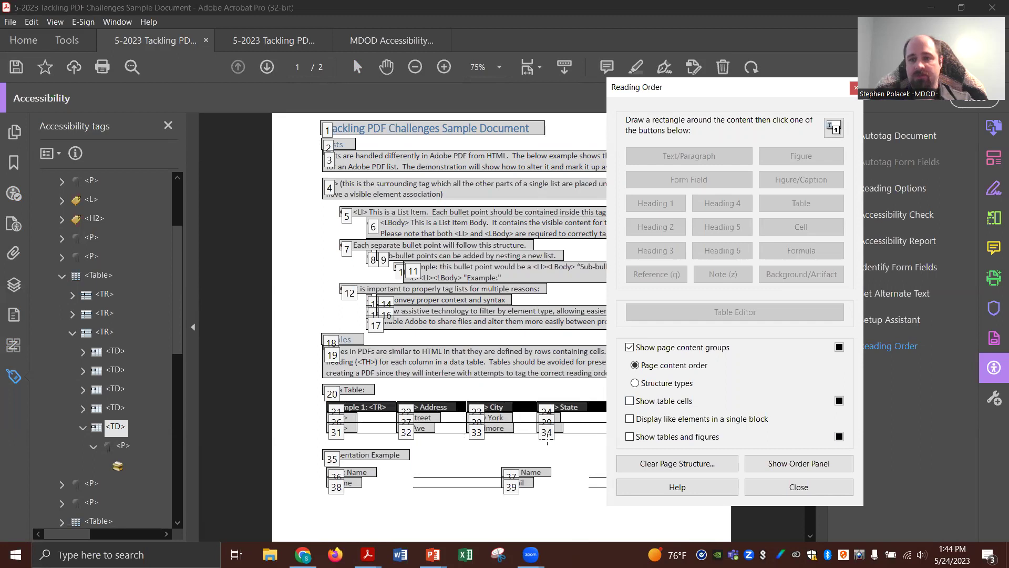
left_click(630, 401)
left_click(629, 437)
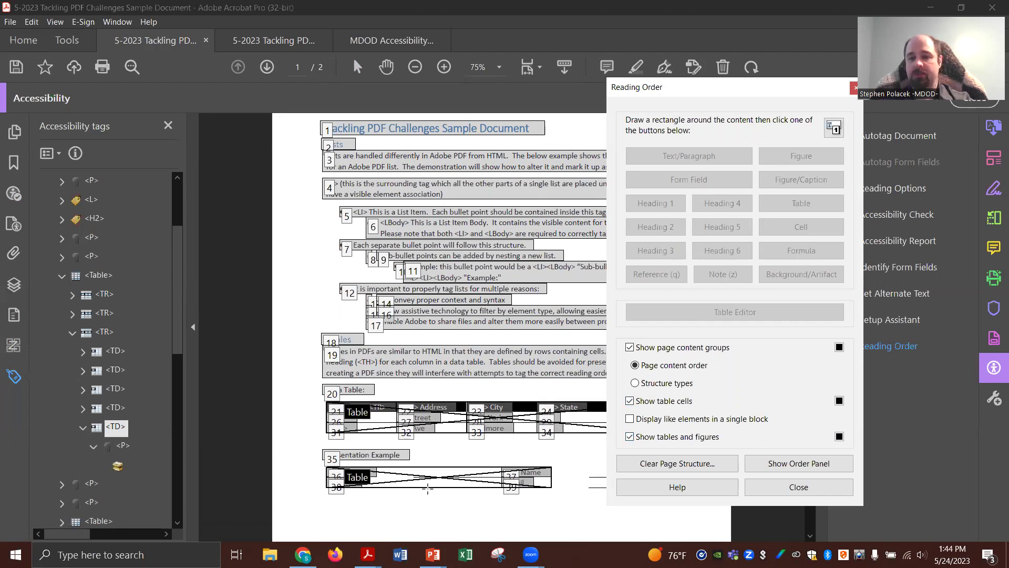
left_click(630, 437)
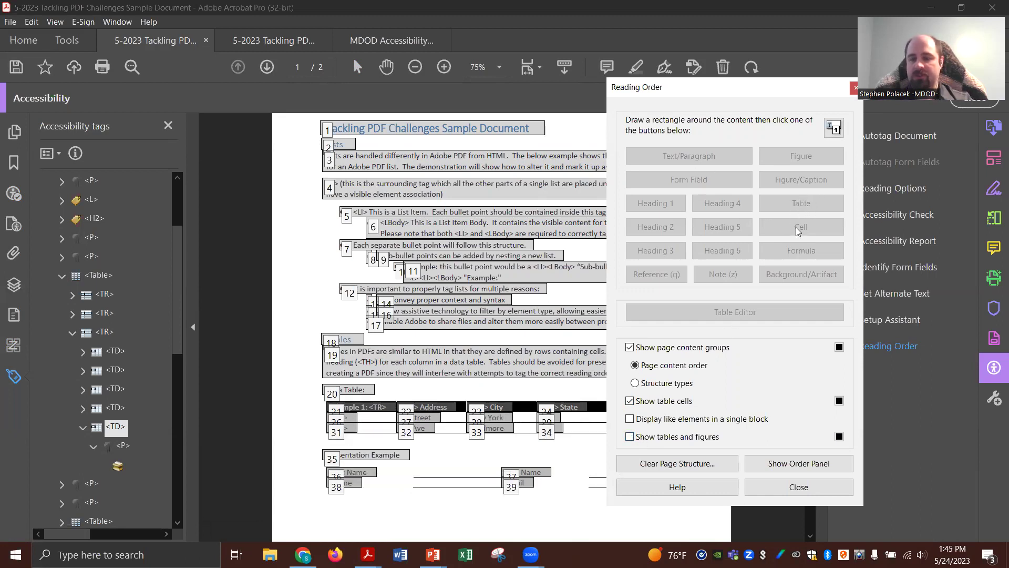
- Outline the Data Table's "<TH> Address" header cell with the Reading Order tool and close the tool without assigning a tag
left_click_drag(466, 399, 398, 413)
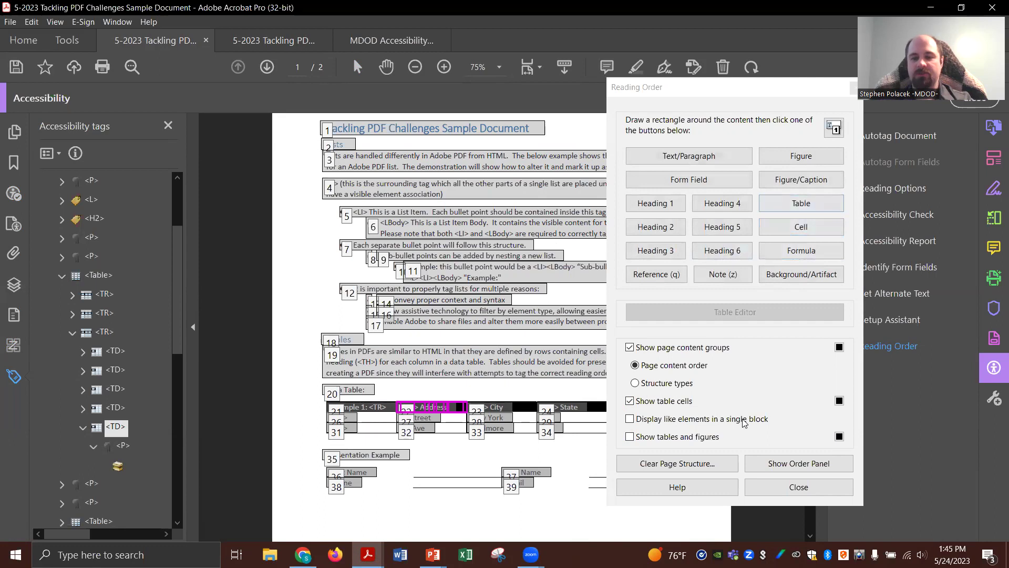
left_click(798, 487)
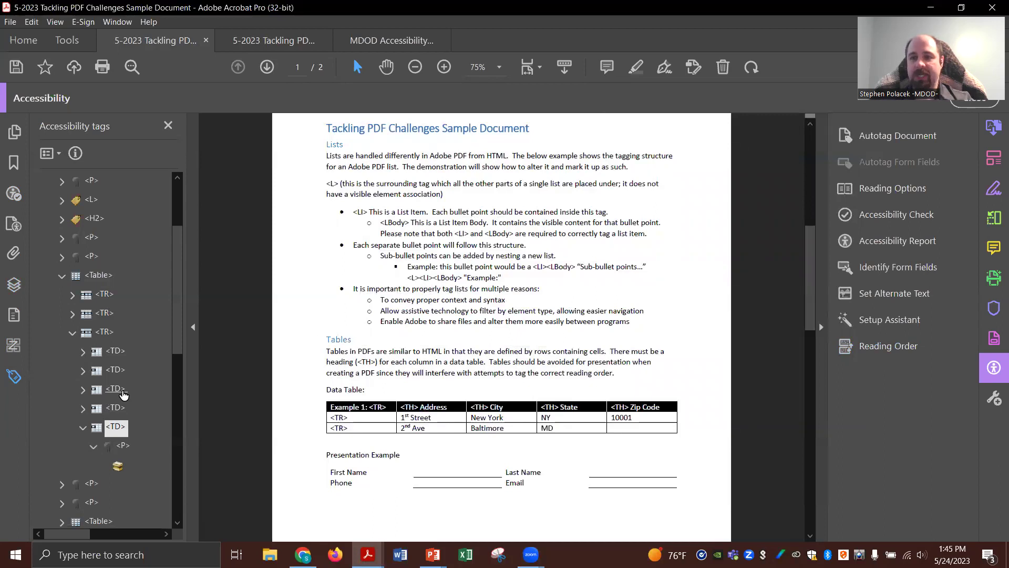
- Collapse the Data Table's last row and its table tag, and close the Accessibility tool and the tags list
left_click(73, 333)
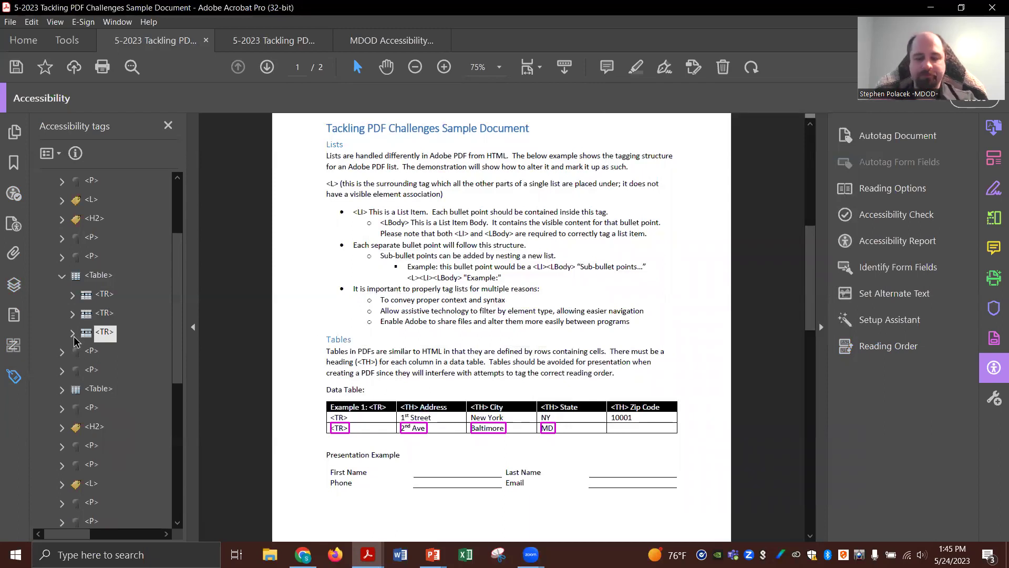
left_click(63, 276)
scroll(250, 405, "down", 2)
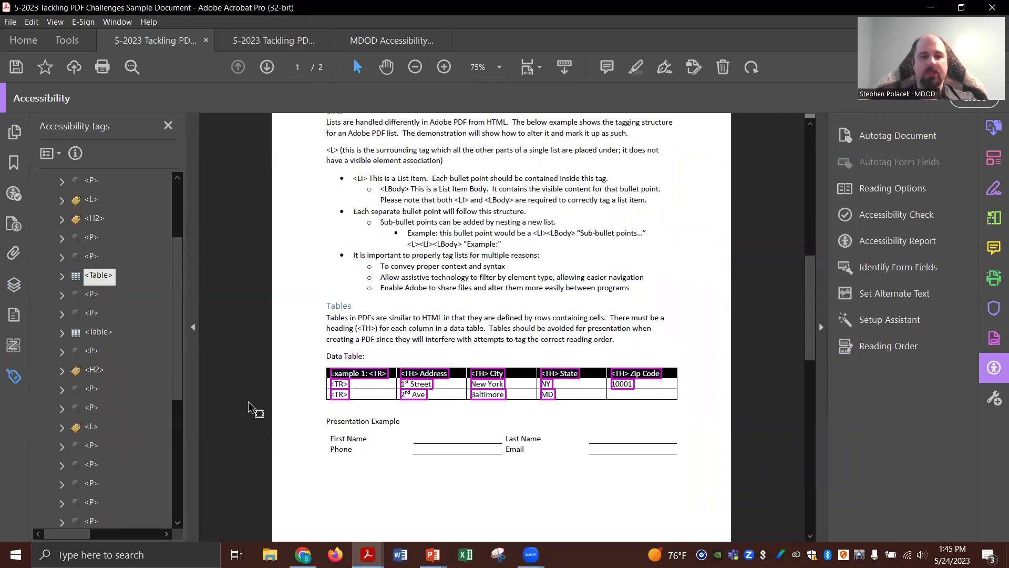
scroll(250, 405, "up", 1)
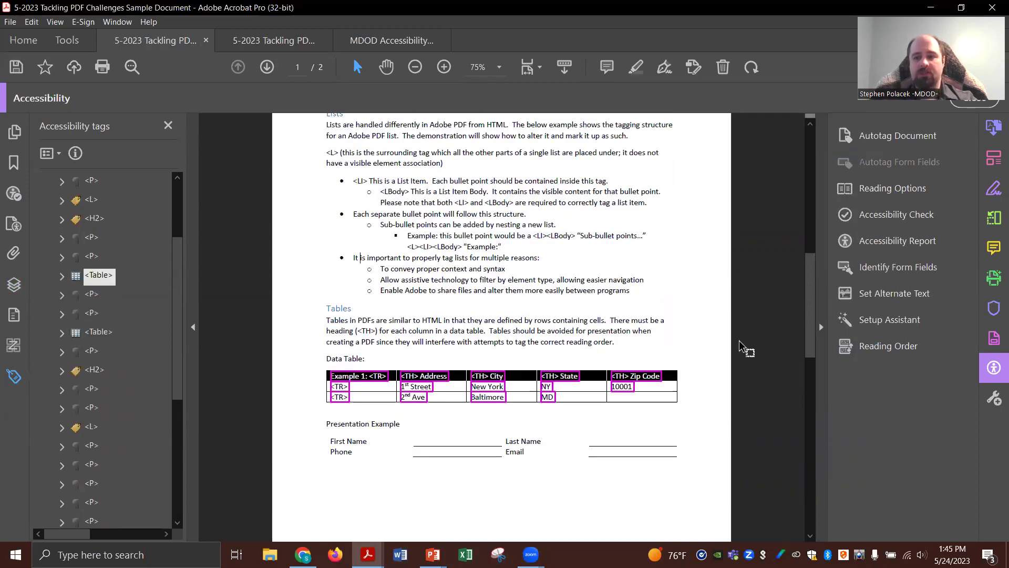
left_click(968, 106)
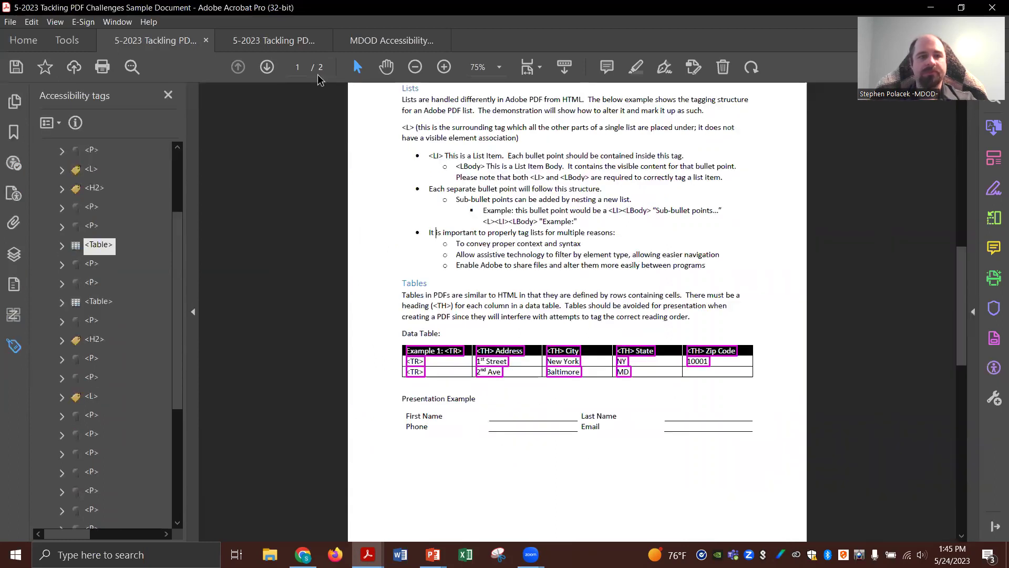
left_click(168, 95)
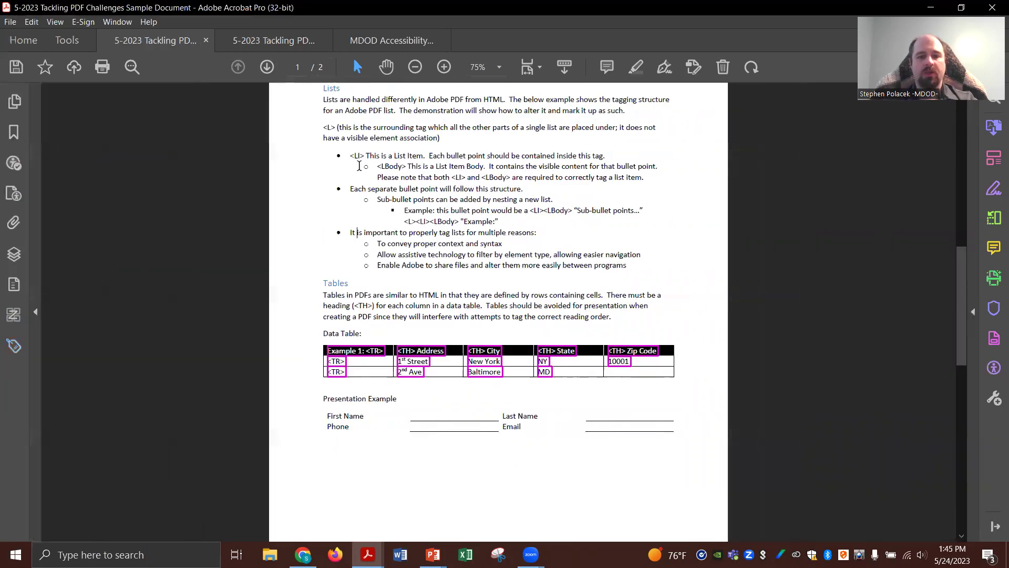
- Look through the full list of available tools, including Forms & Signatures and Protect & Standardize, to locate Prepare Form and Accessibility
left_click(265, 45)
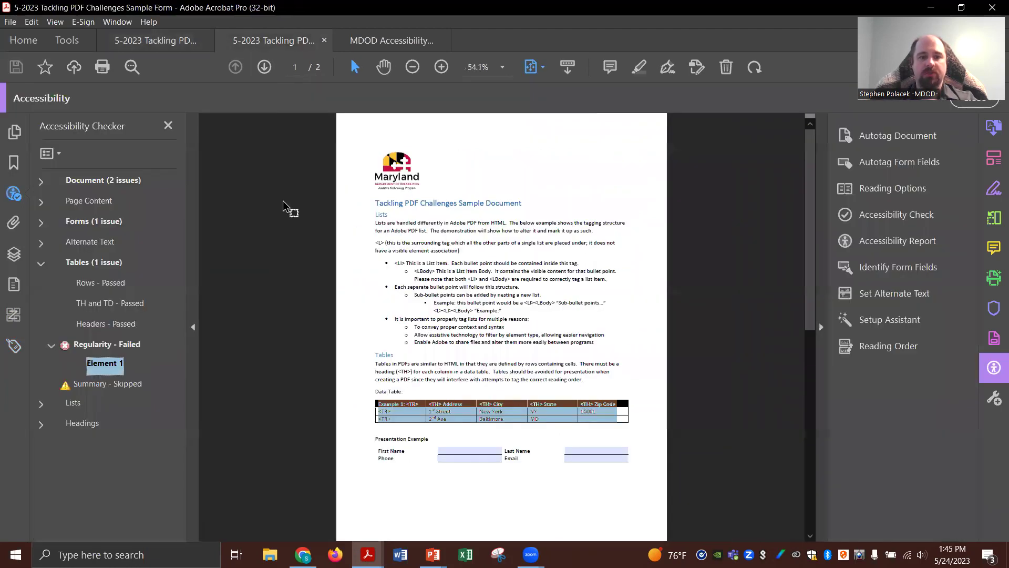
left_click(151, 45)
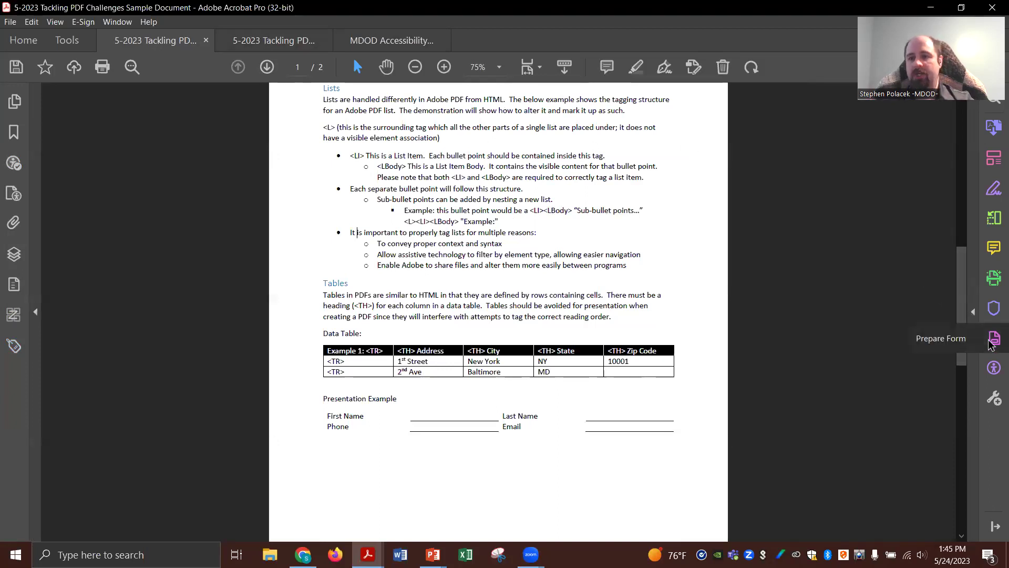
left_click(68, 42)
scroll(317, 298, "down", 3)
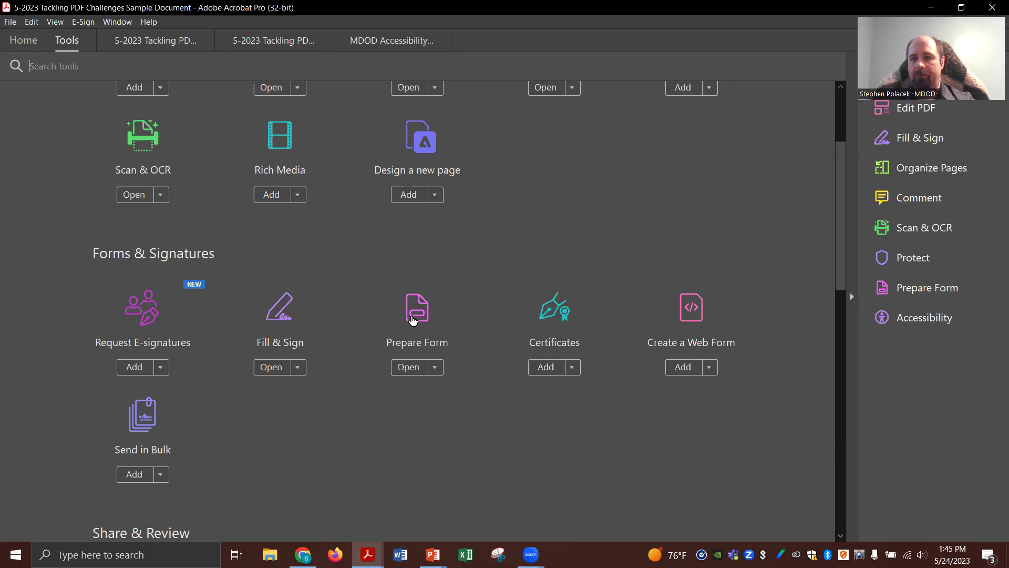
scroll(413, 320, "down", 12)
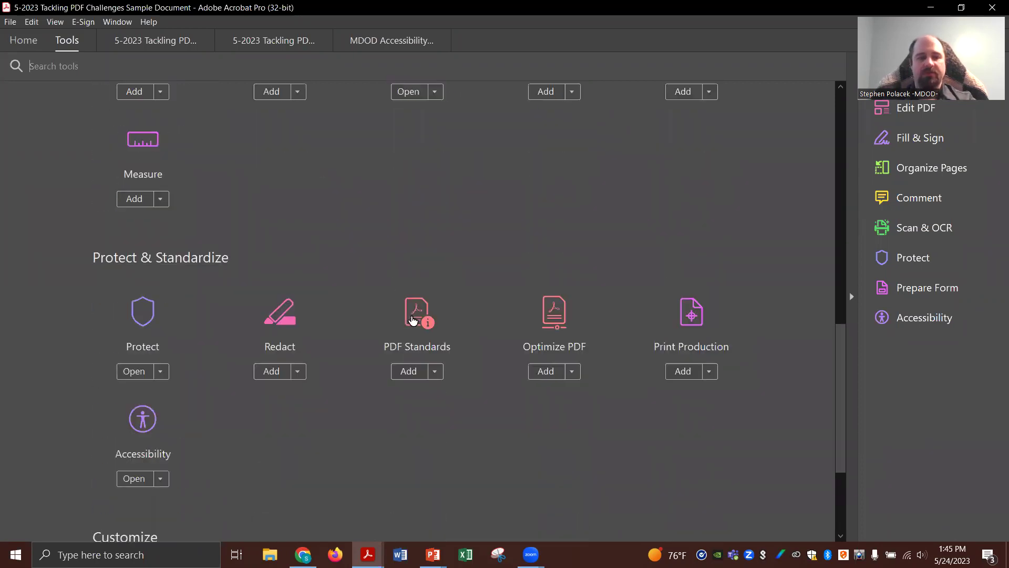
scroll(165, 179, "up", 10)
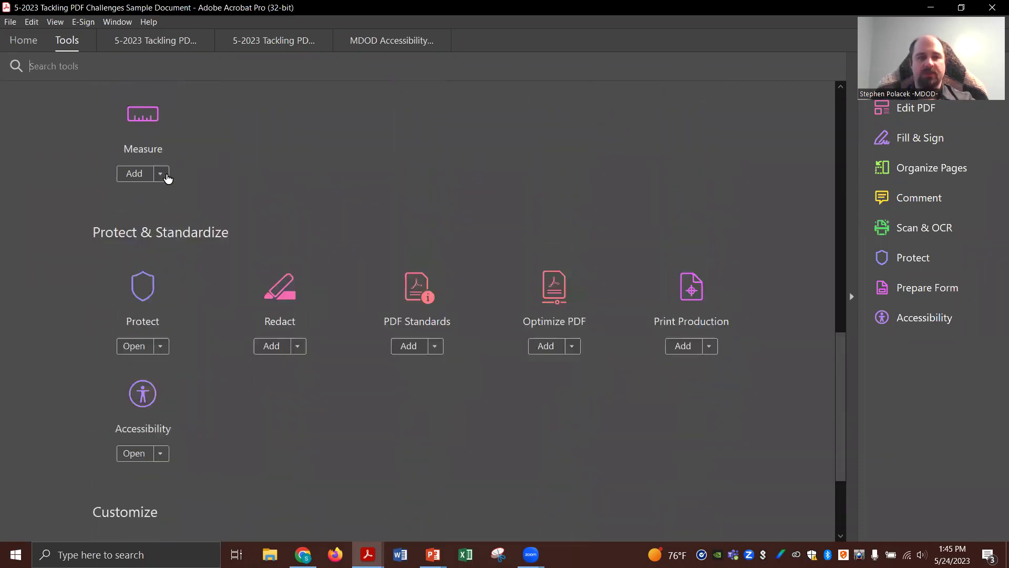
scroll(167, 179, "up", 3)
scroll(167, 178, "down", 7)
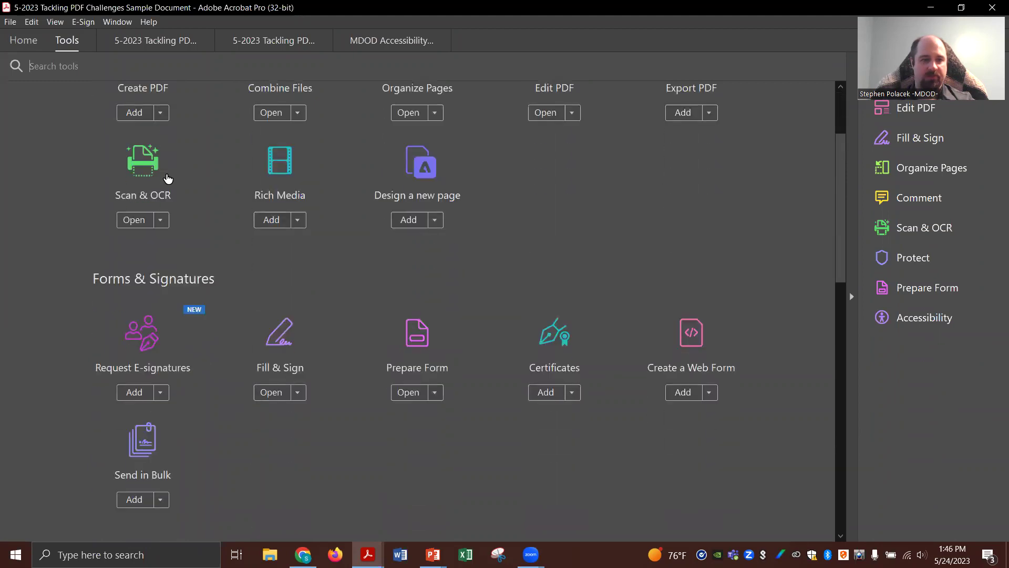
scroll(168, 178, "down", 6)
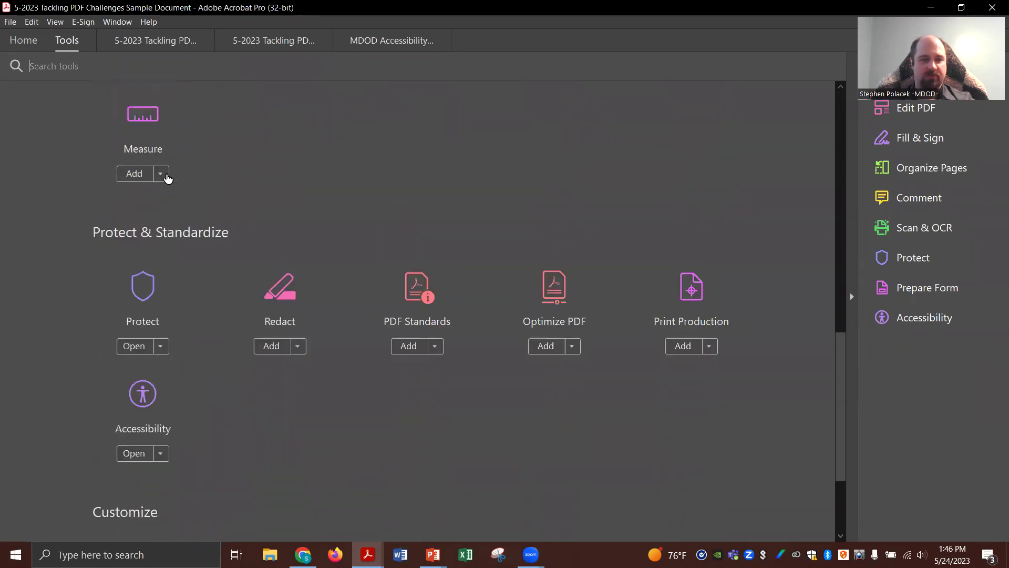
scroll(163, 263, "down", 4)
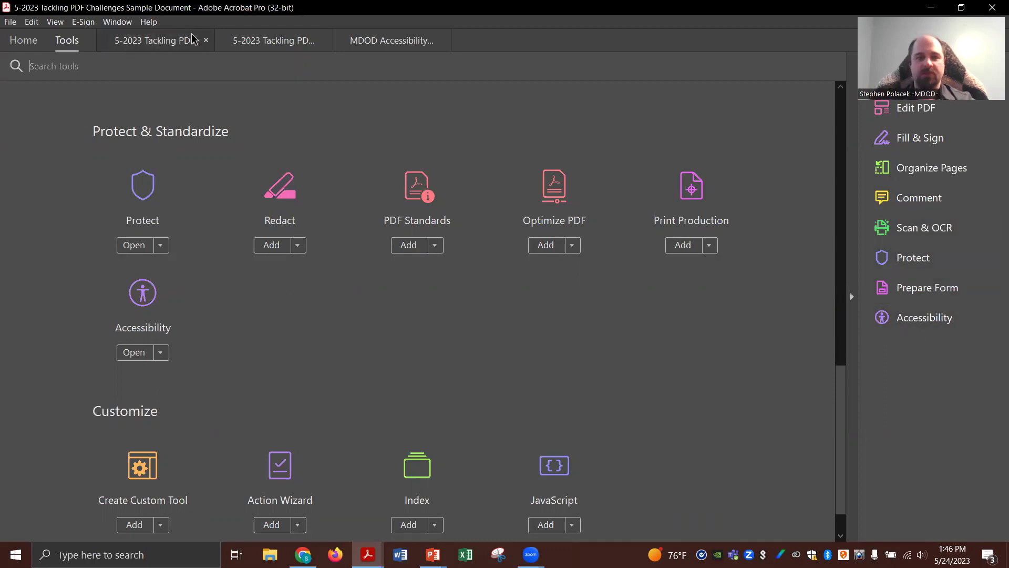
- View the Prepare Form start page for the Sample Document and close it without starting
left_click(163, 38)
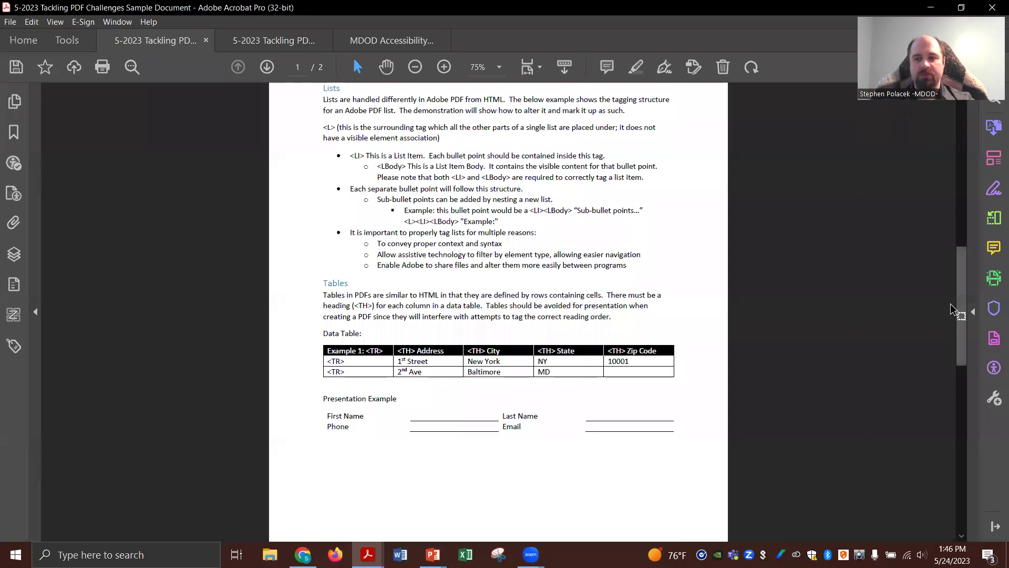
left_click(994, 338)
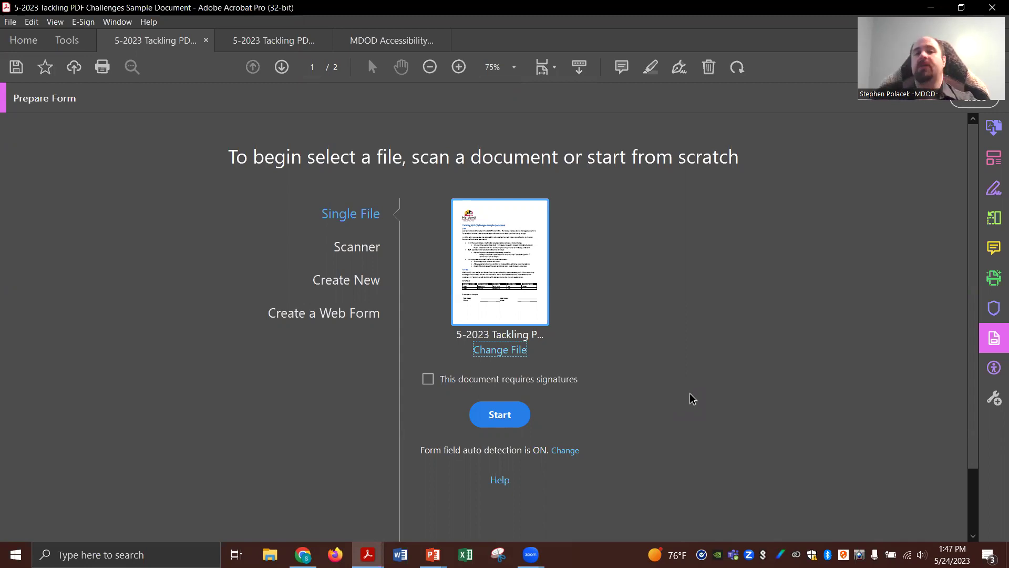
left_click(978, 104)
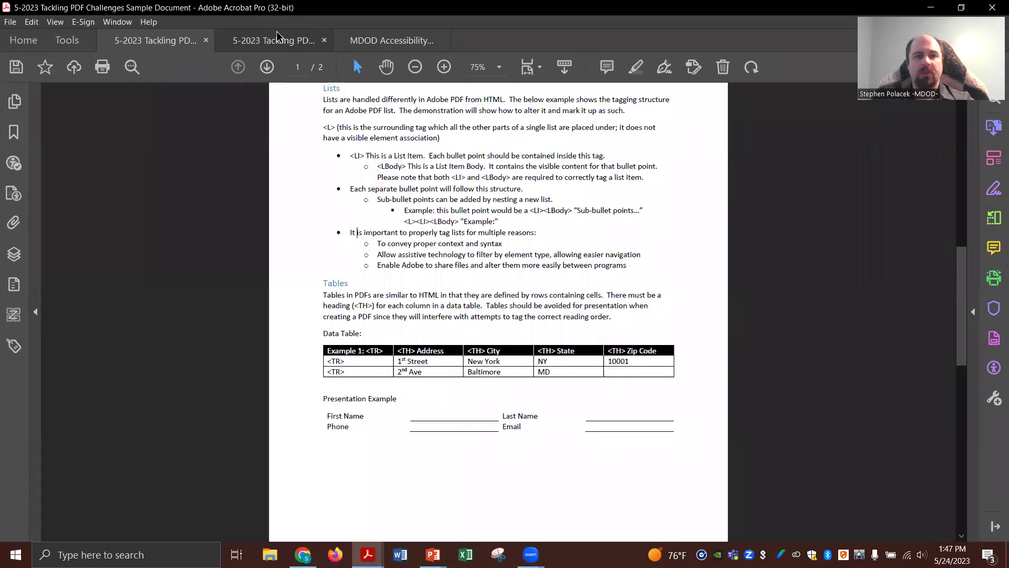
- Open the Sample Form in Prepare Form and close its Accessibility Checker results
left_click(277, 32)
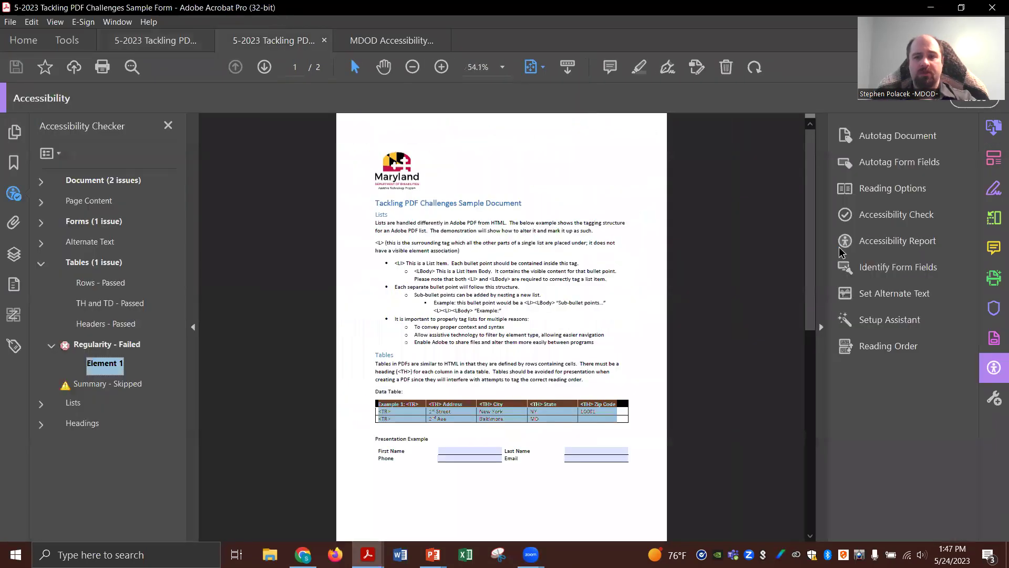
left_click(993, 339)
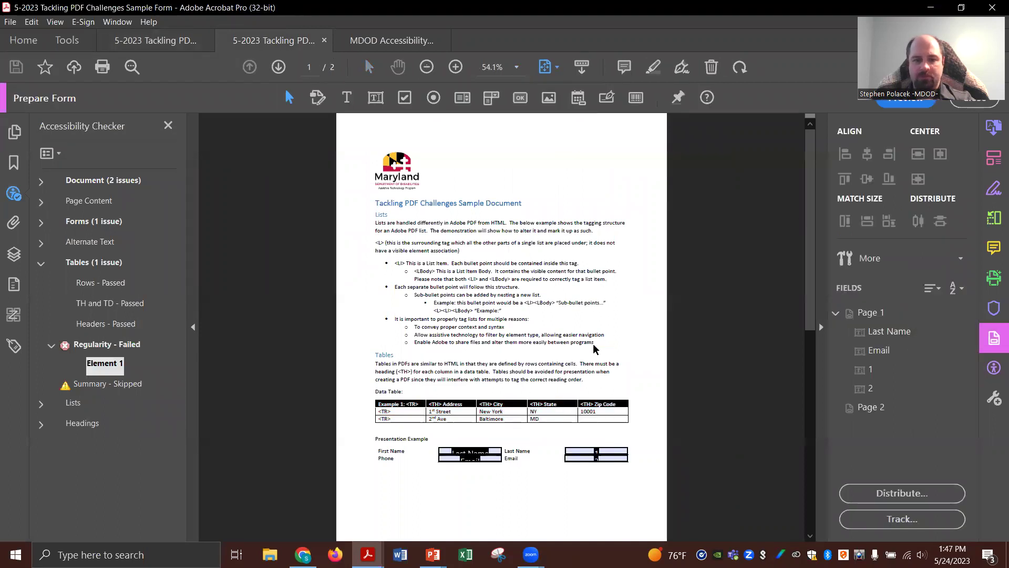
left_click(455, 67)
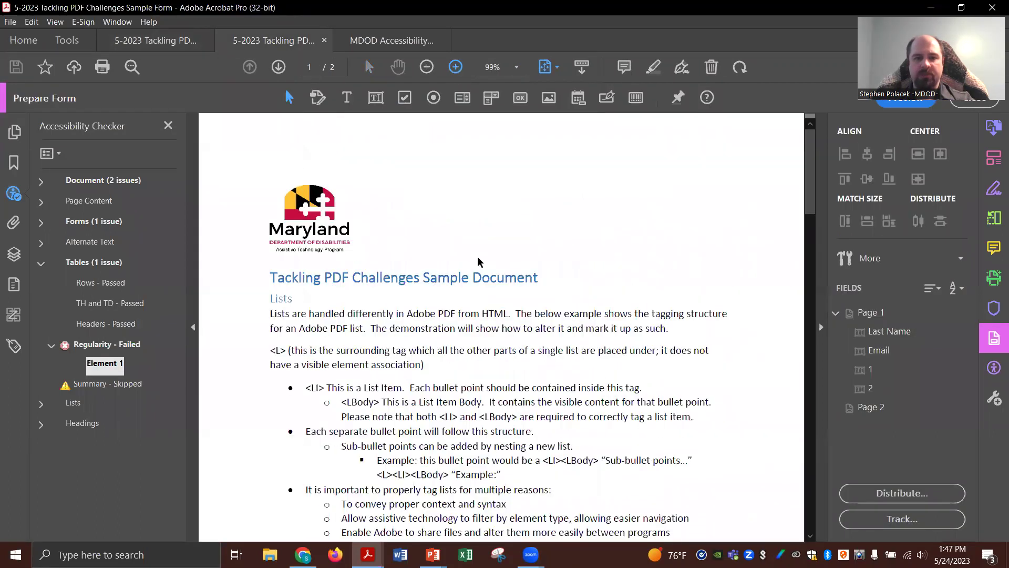
scroll(478, 262, "down", 5)
left_click(410, 446)
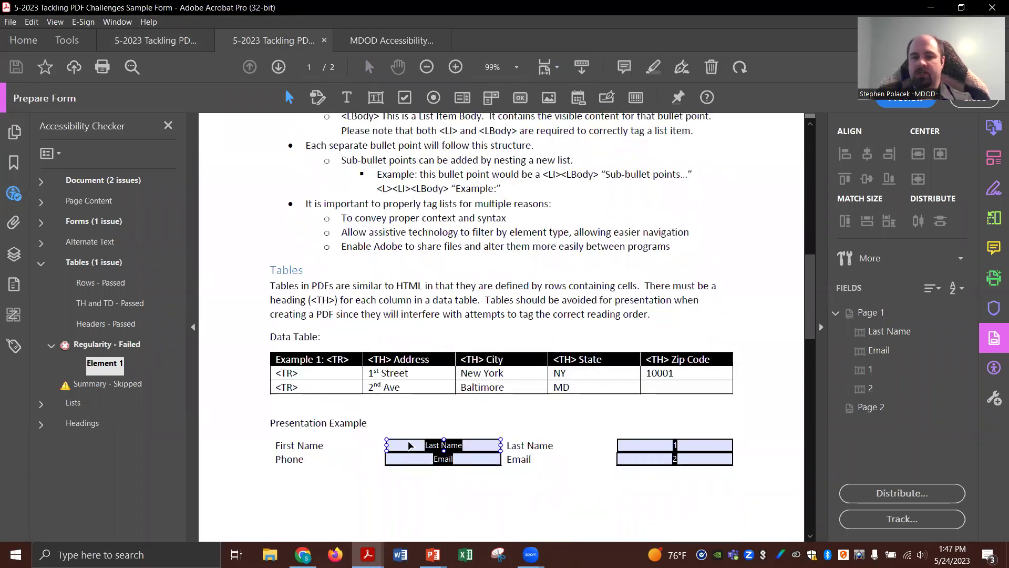
left_click(613, 452)
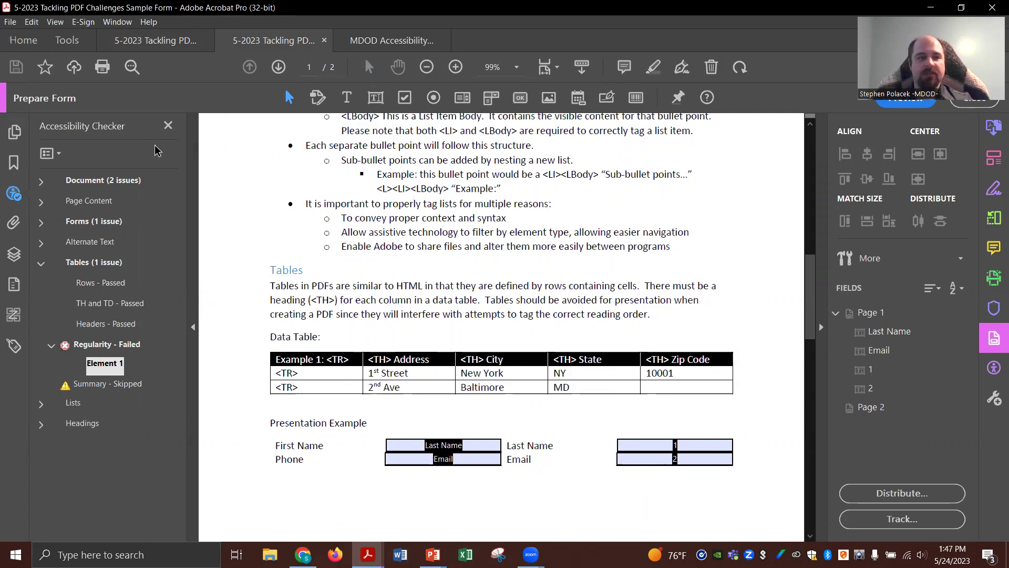
left_click(167, 126)
- Compare the Presentation Example's form fields with their adjacent labels, and look over the Good Form Creation Example on page 2
scroll(345, 318, "down", 3)
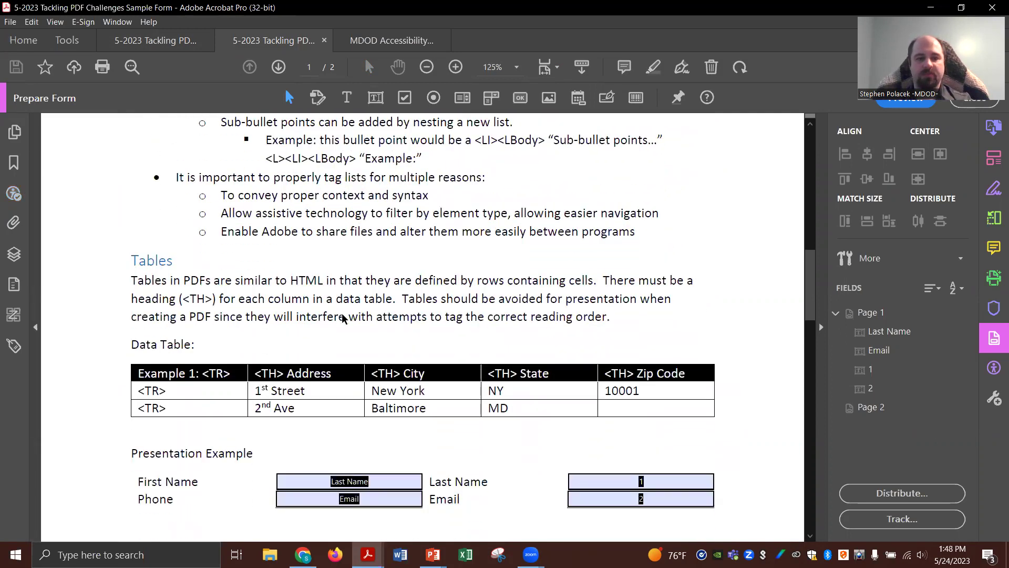
scroll(343, 319, "down", 1)
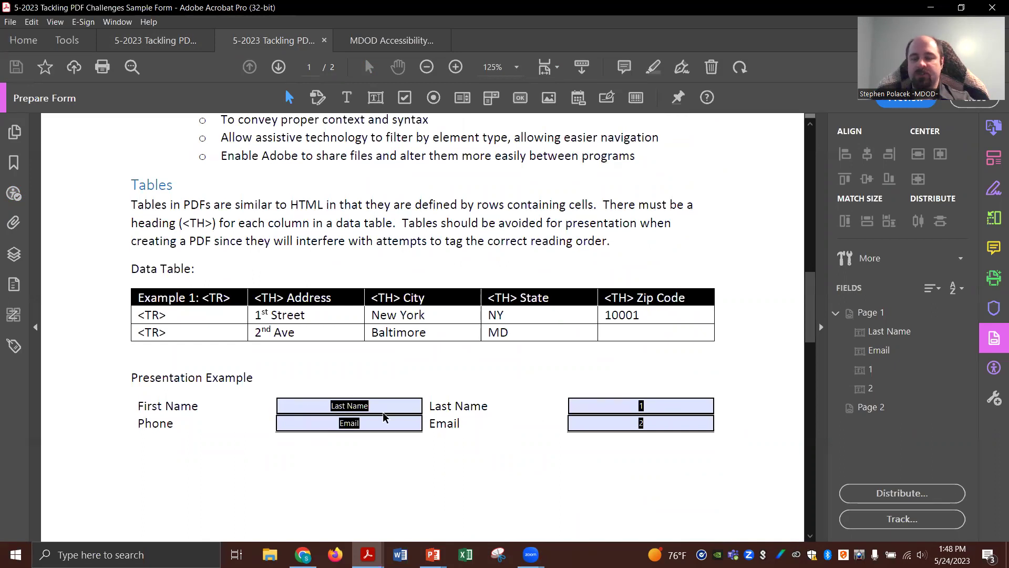
left_click(572, 404)
left_click(598, 437)
left_click_drag(808, 305, 810, 448)
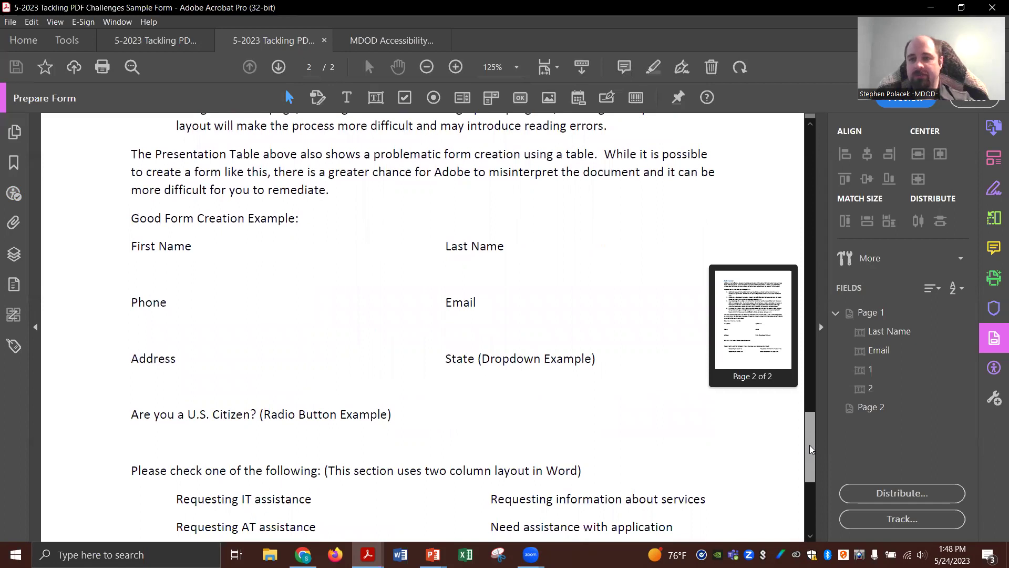
left_click_drag(810, 444, 789, 311)
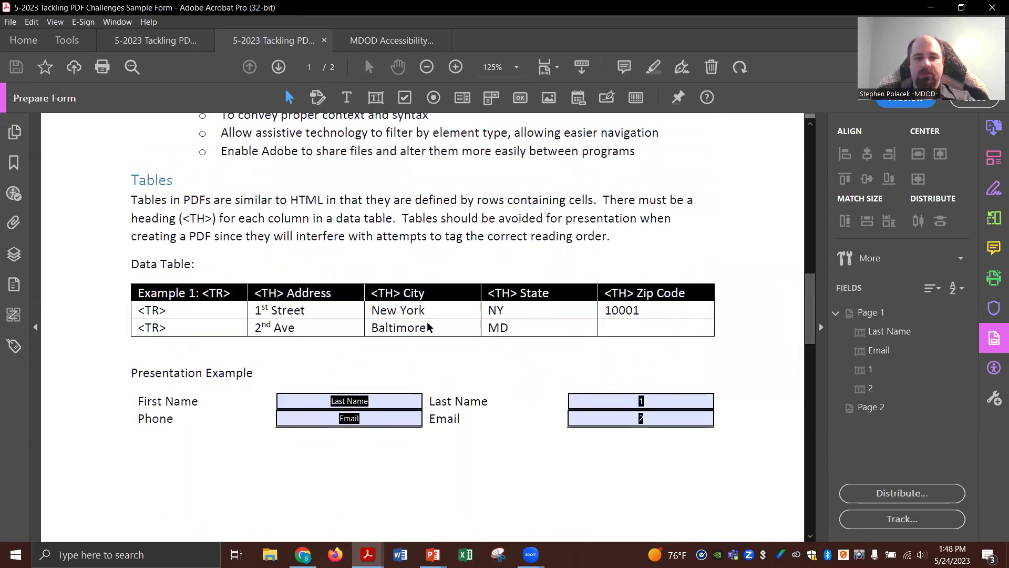
left_click(326, 403)
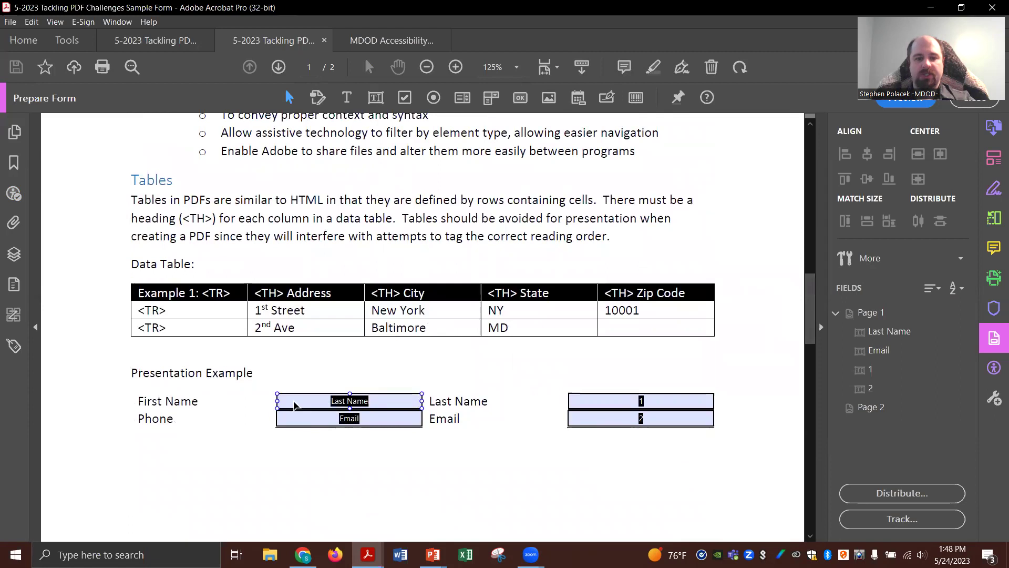
left_click(210, 416)
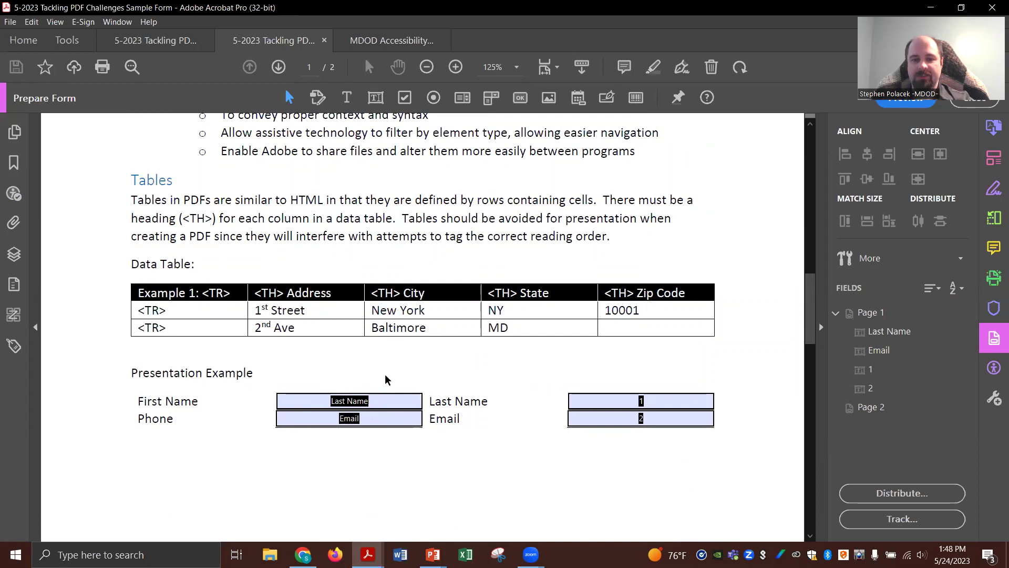
left_click(297, 407)
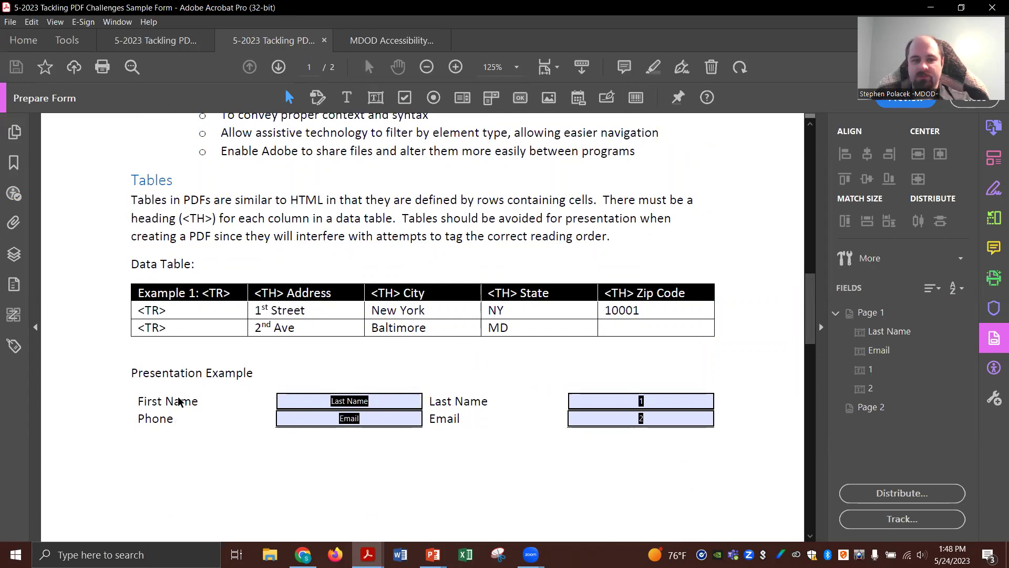
left_click(290, 424)
- Set both the name and the tooltip of the text field beside the First Name label to "First Name"
left_click(354, 401)
double_click(358, 401)
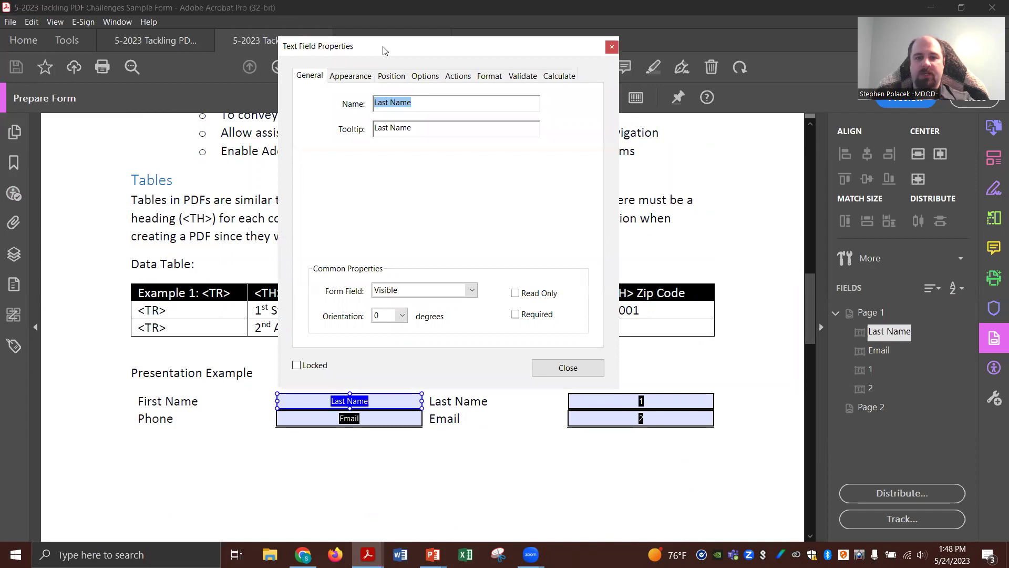
left_click_drag(382, 50, 545, 129)
type("F")
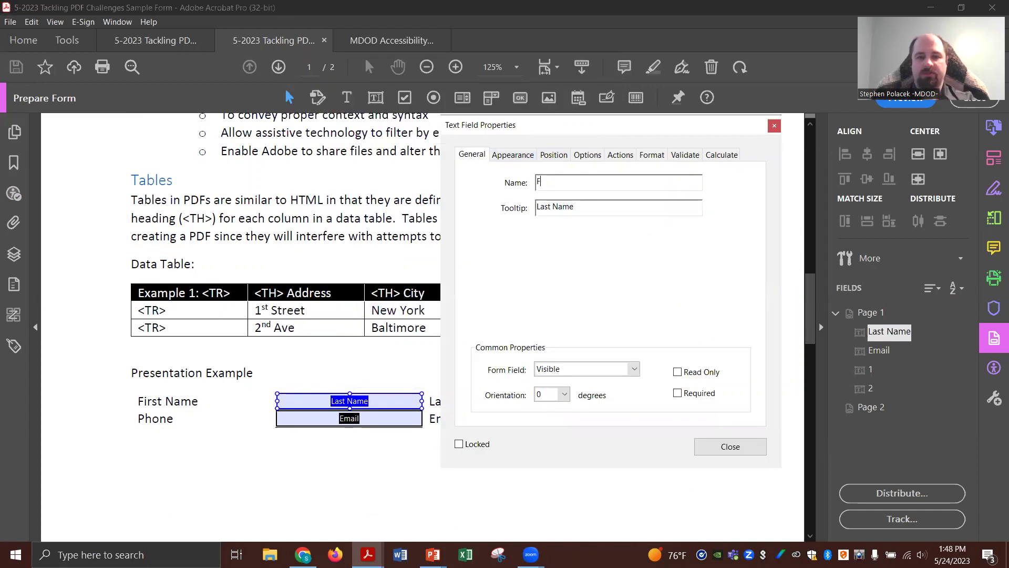
type("irst Name")
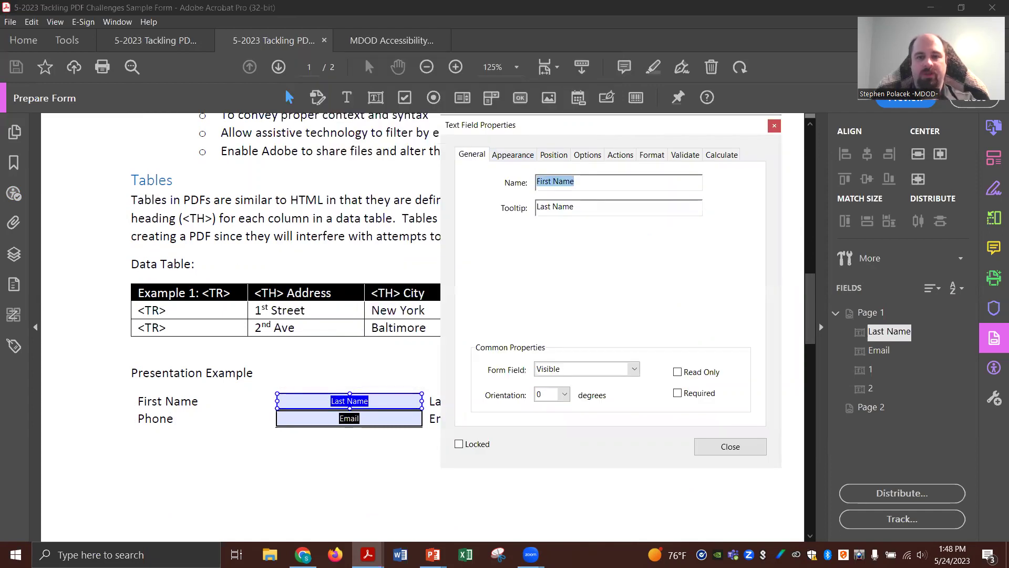
key("Tab")
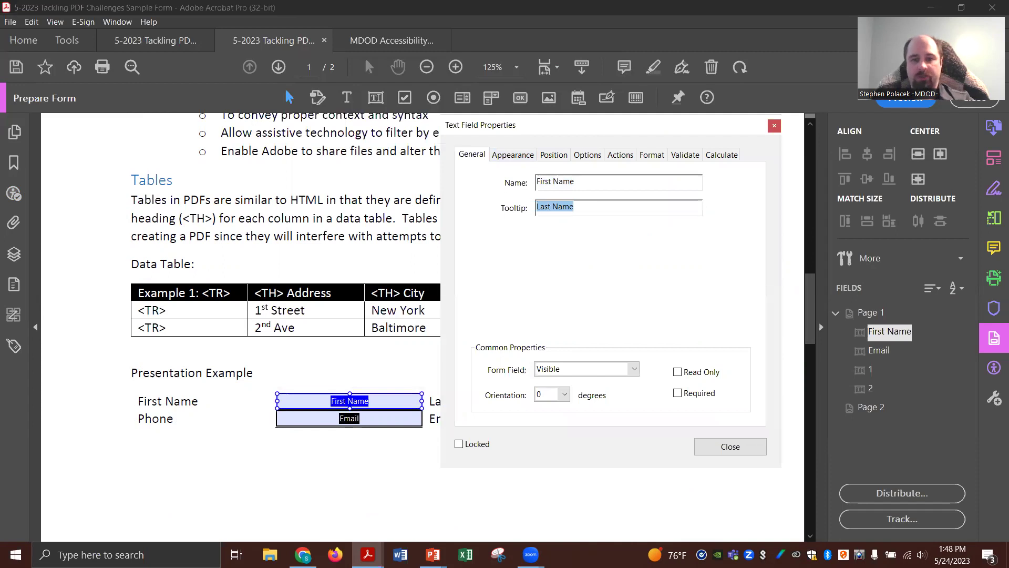
type("First Name")
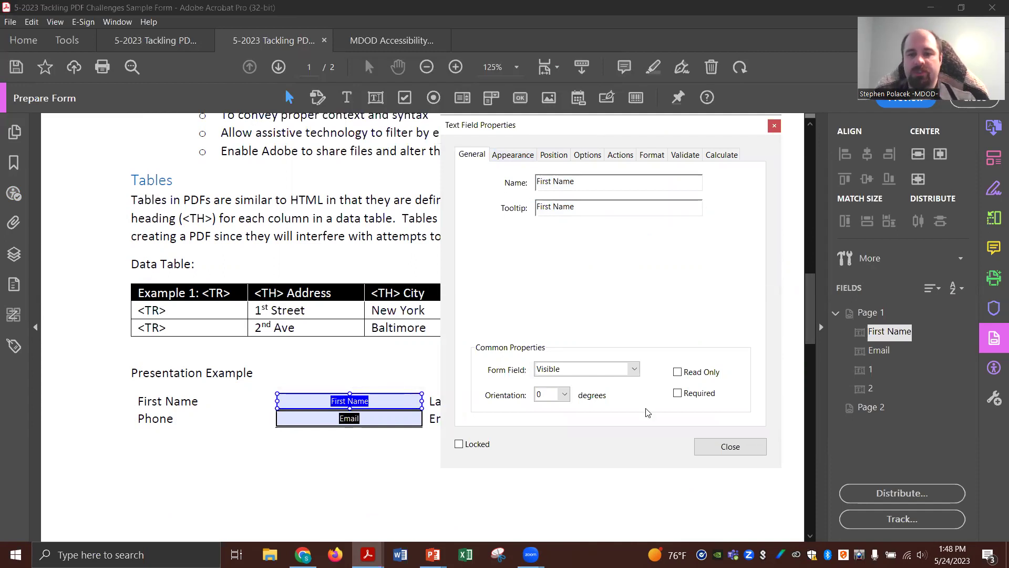
- Mark the First Name field as required and display its Appearance properties
left_click(678, 394)
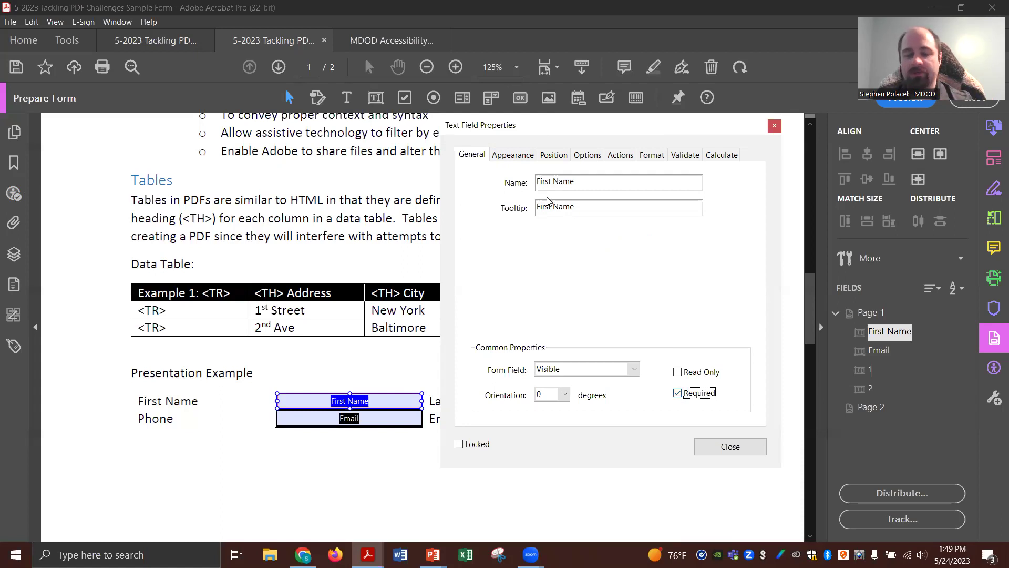
left_click(512, 156)
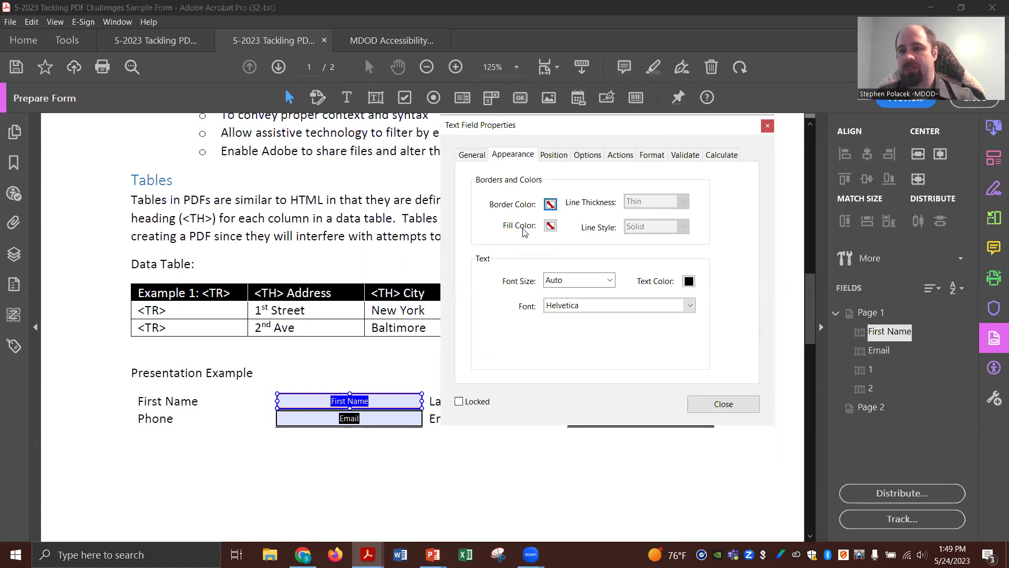
- Give the First Name field a black border with the Underlined line style and a font size of 12
left_click(551, 204)
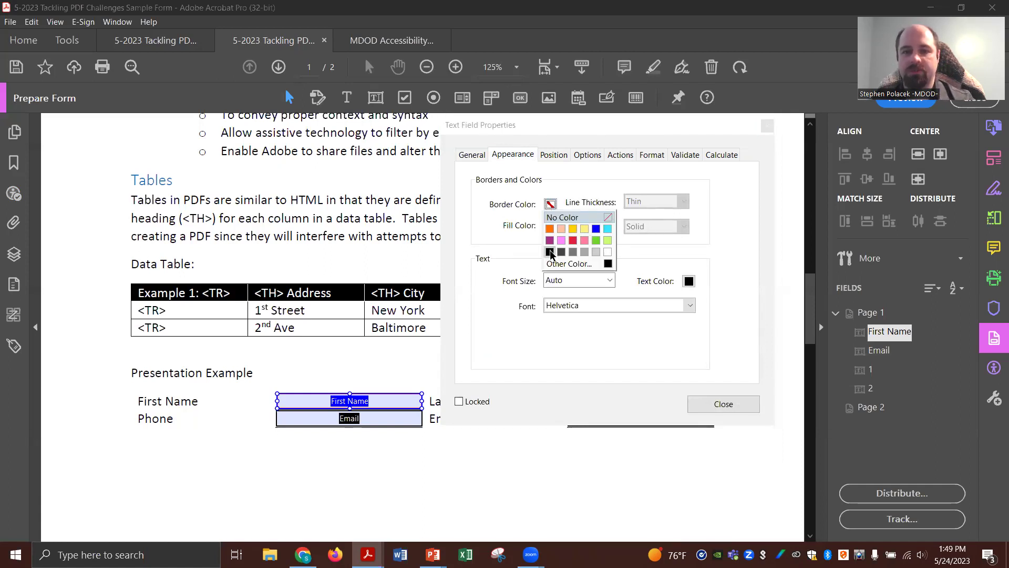
left_click(597, 265)
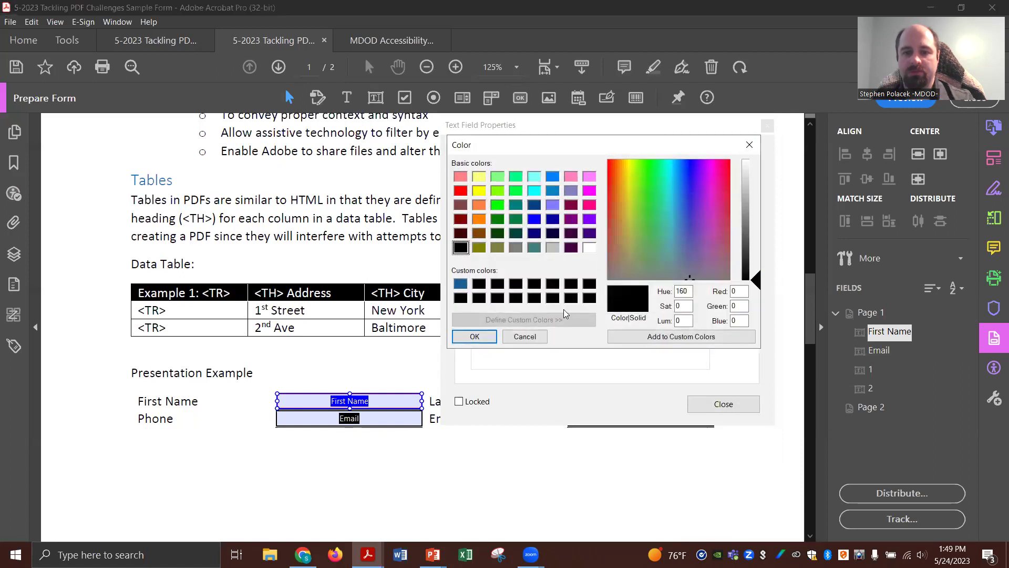
left_click(479, 283)
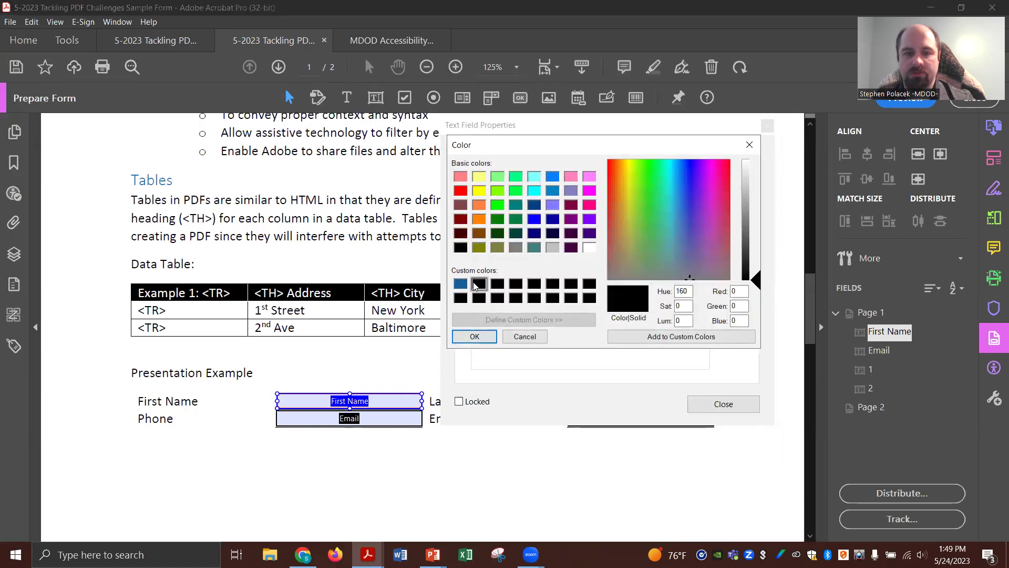
left_click(473, 336)
left_click(648, 232)
left_click(656, 293)
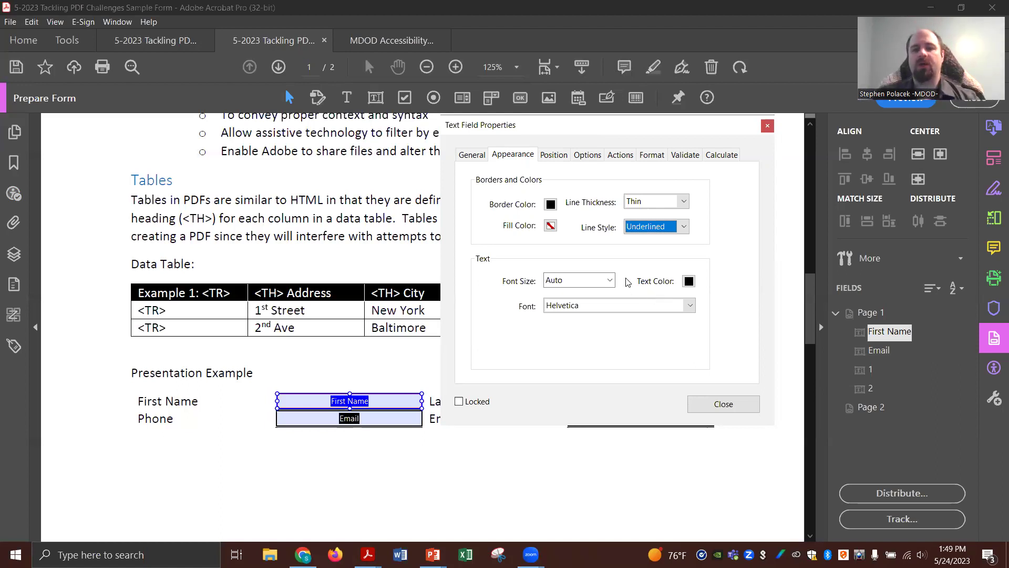
left_click(610, 280)
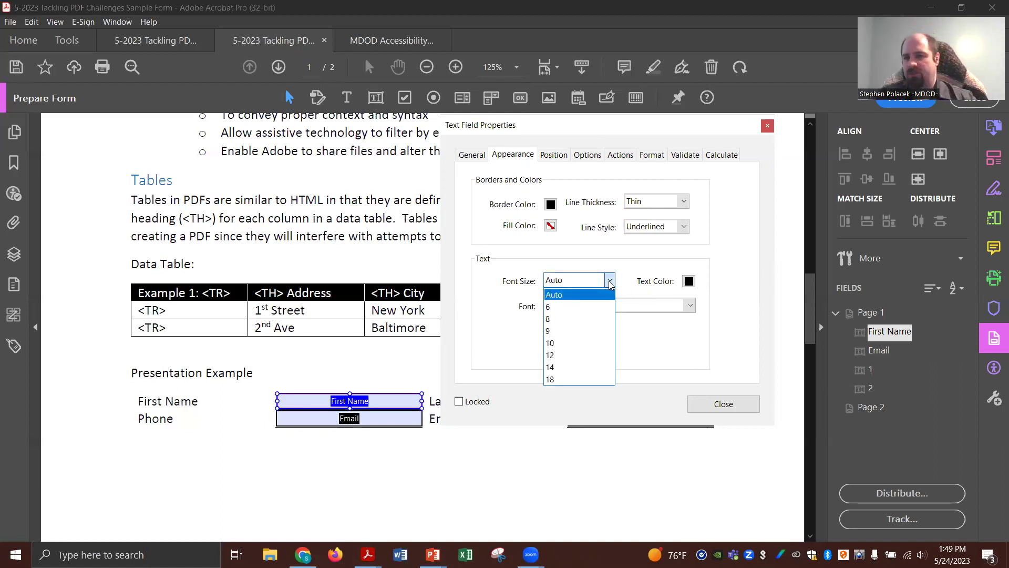
left_click(589, 355)
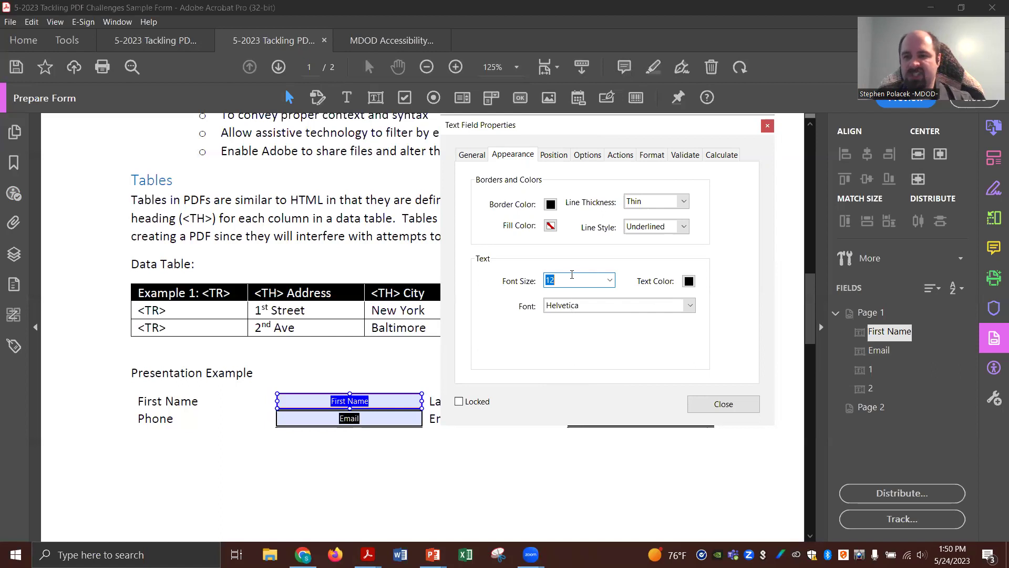
- Examine the First Name field's Position, Options, Actions, Validate, Calculate and Format settings, and open the properties of the field beside the Phone label
left_click(553, 154)
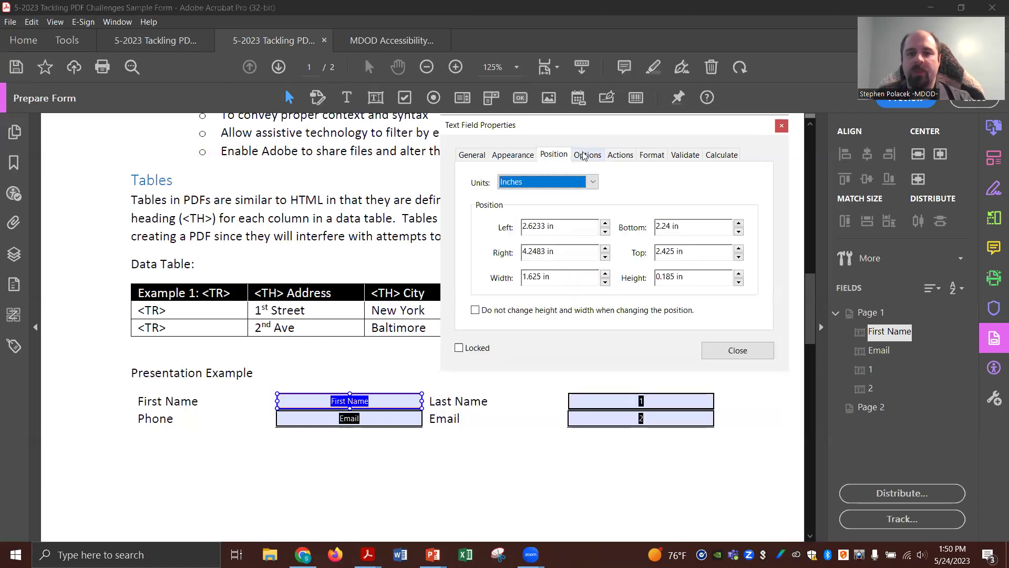
left_click(587, 154)
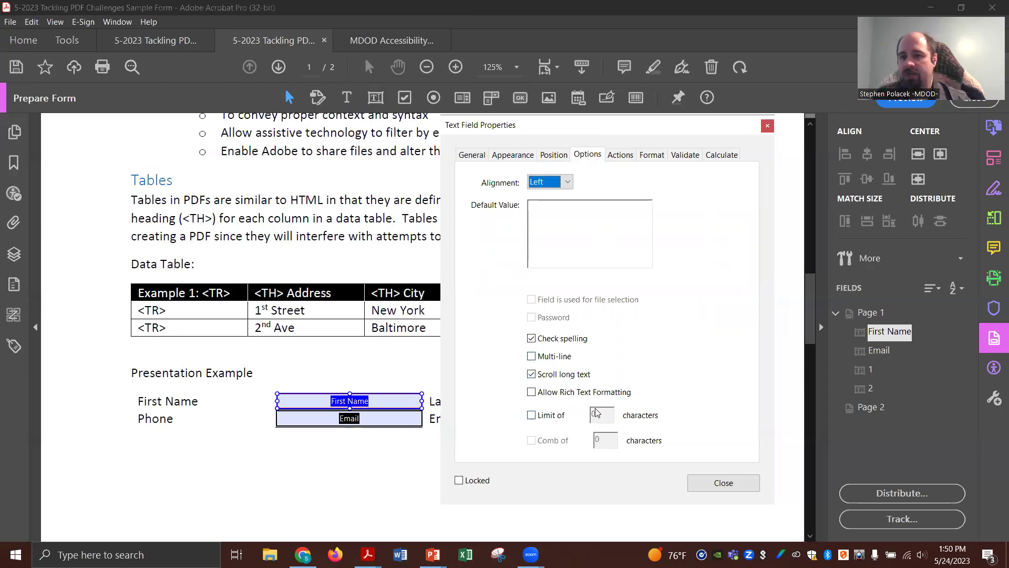
left_click(627, 157)
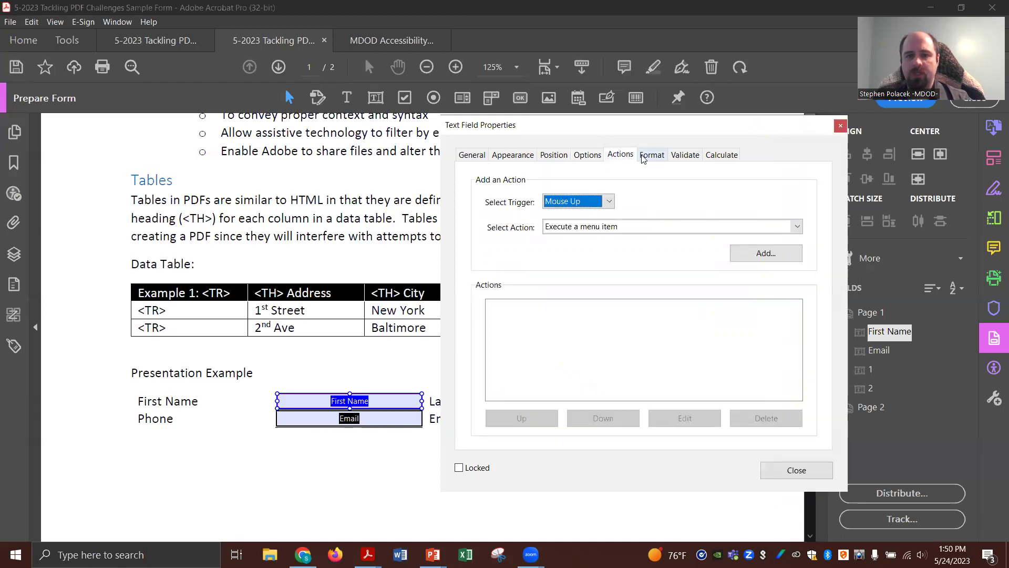
left_click(685, 155)
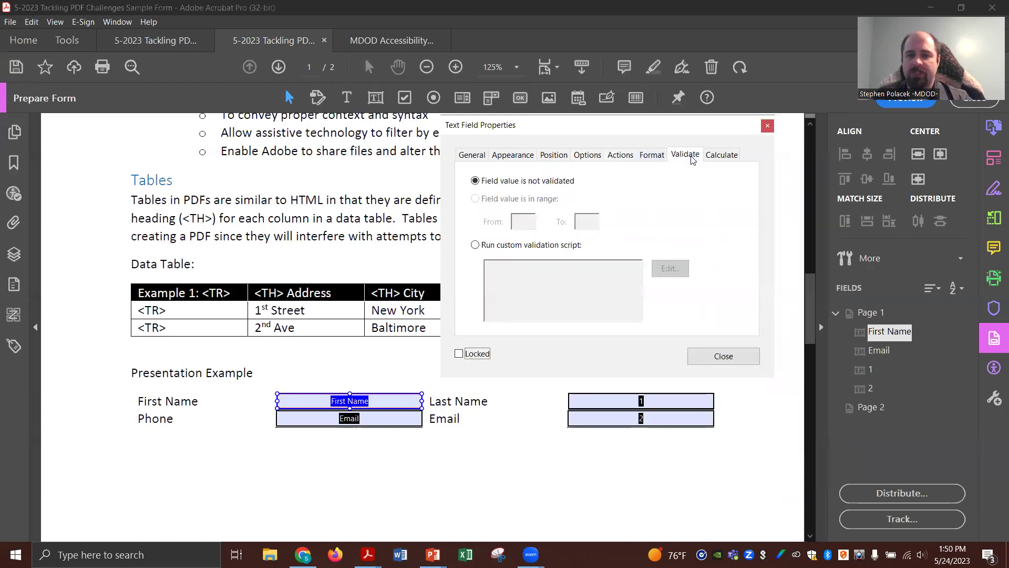
left_click(632, 155)
left_click(730, 154)
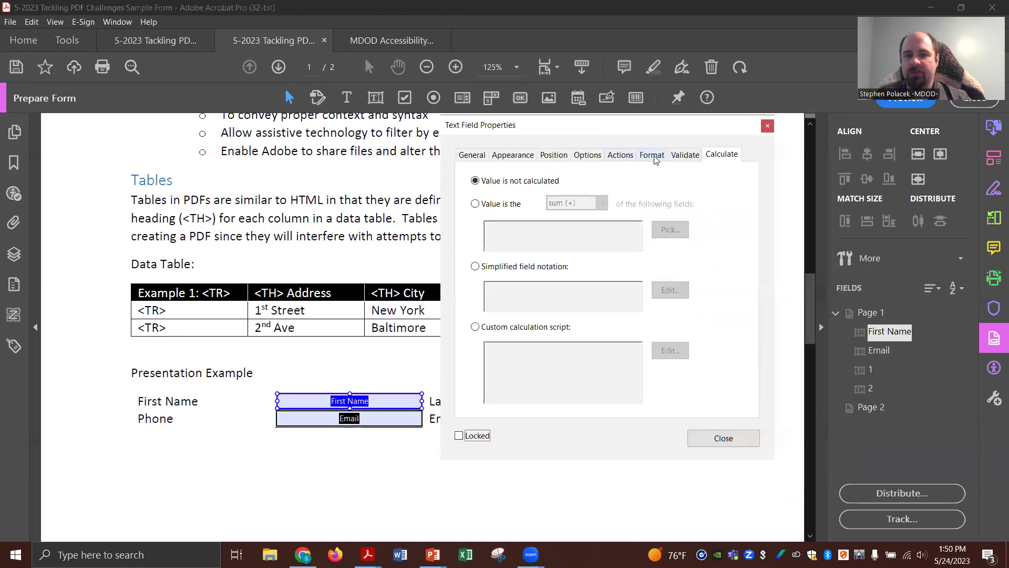
left_click(654, 157)
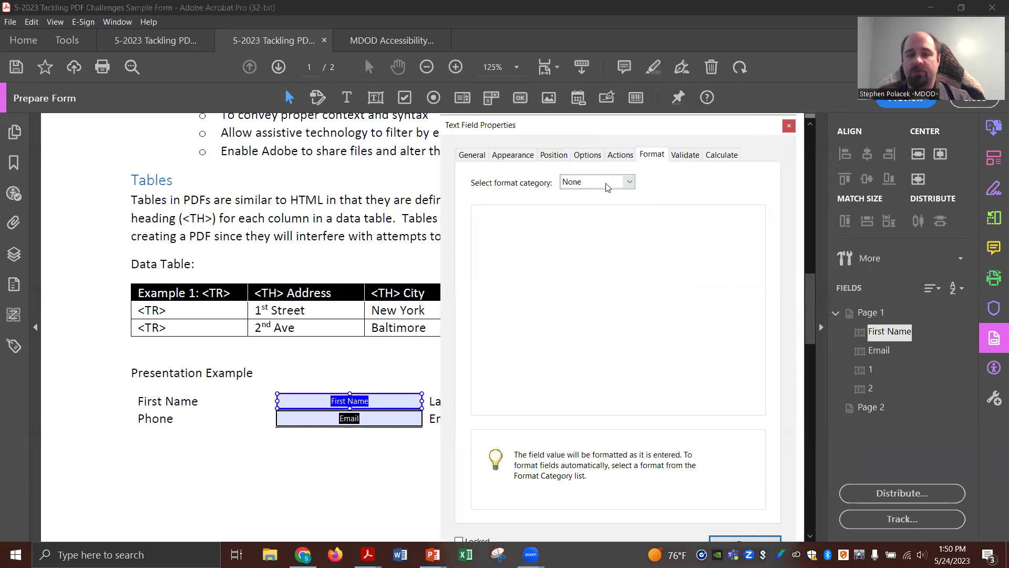
left_click(628, 183)
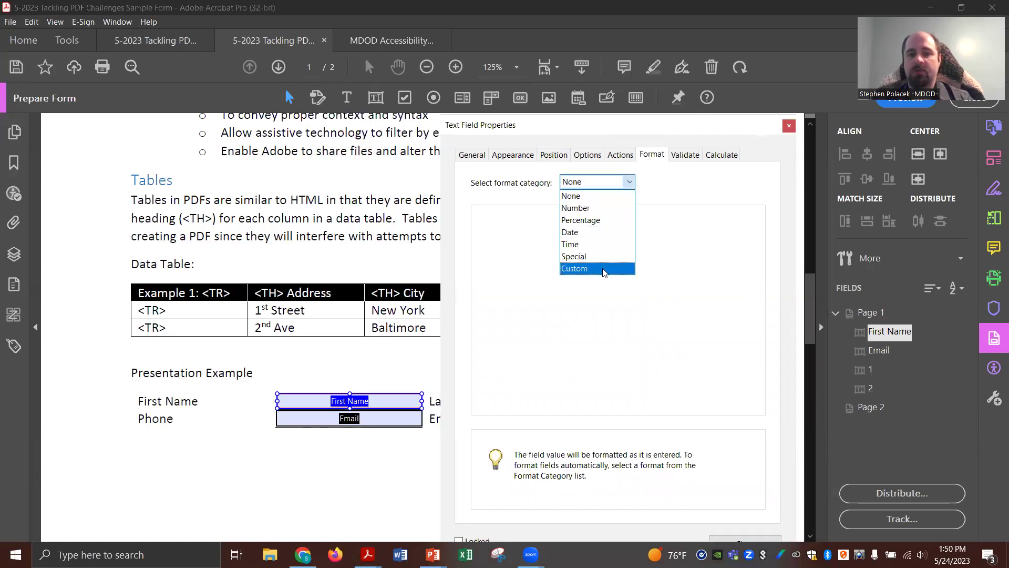
left_click(520, 185)
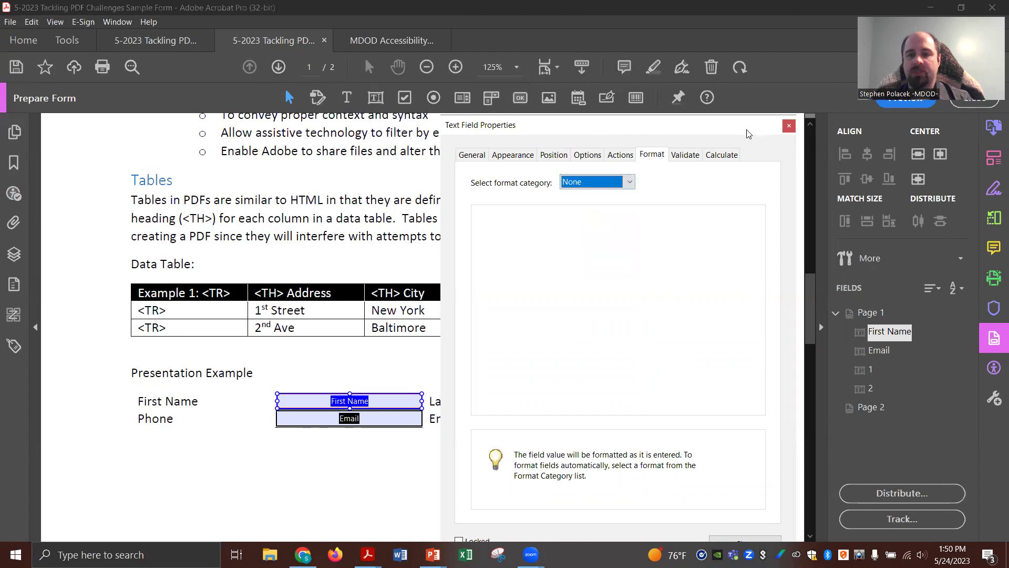
left_click_drag(744, 127, 743, 69)
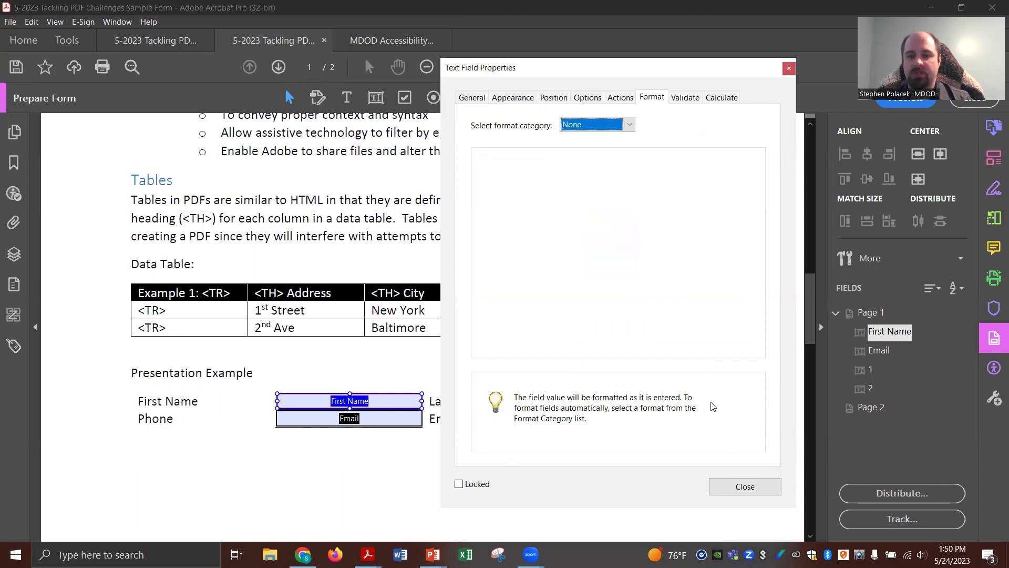
left_click(744, 486)
double_click(347, 422)
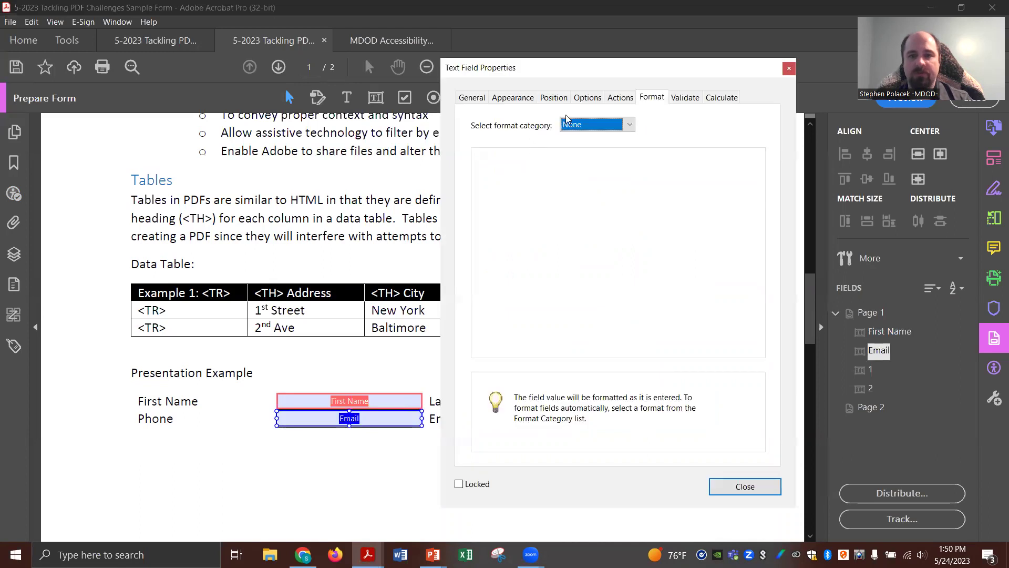
- Try the Number format with 10 and 0 decimal places and separator style 1234.56, and the Custom format, on the field beside Phone
left_click(631, 126)
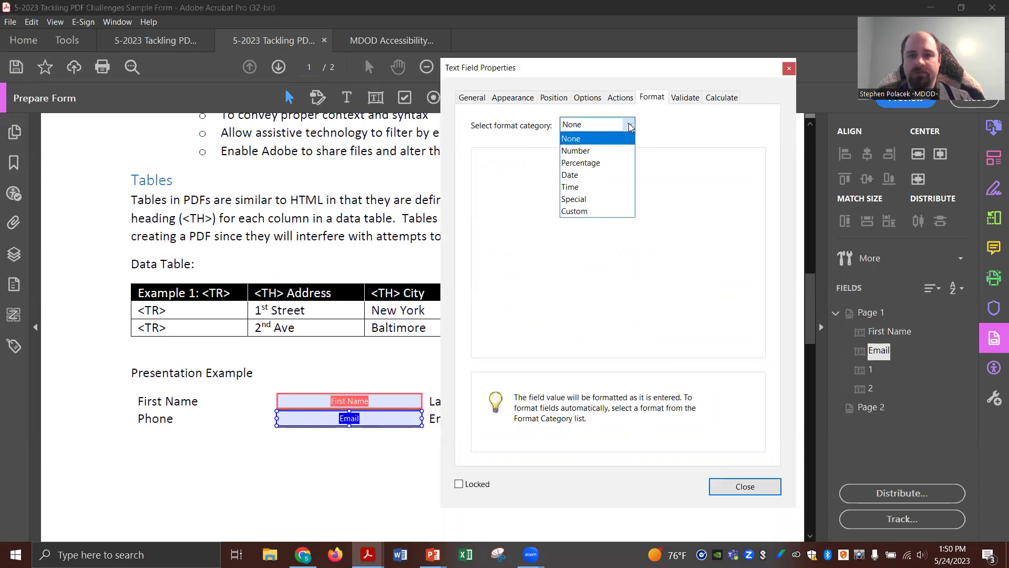
left_click(605, 151)
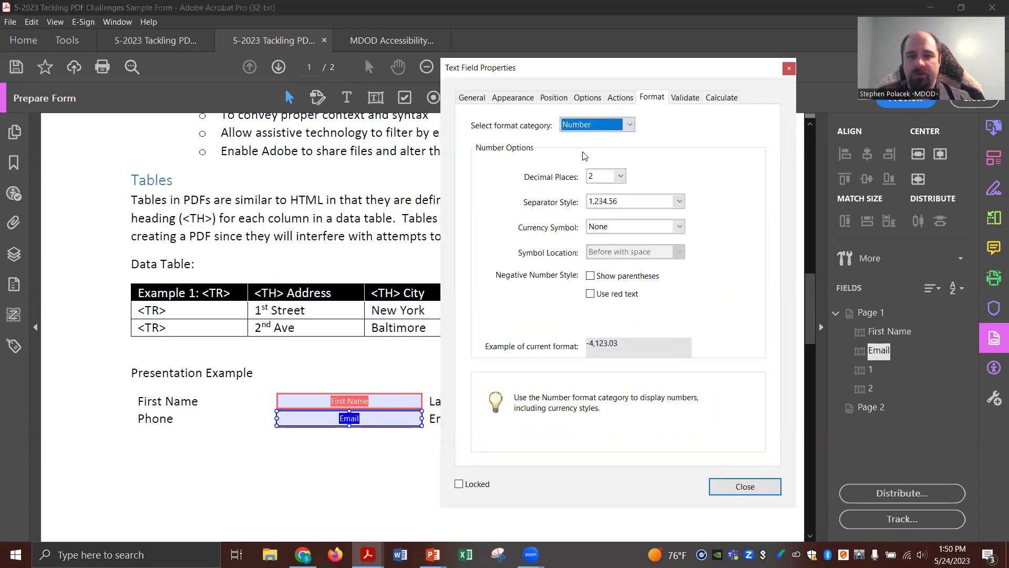
left_click(621, 177)
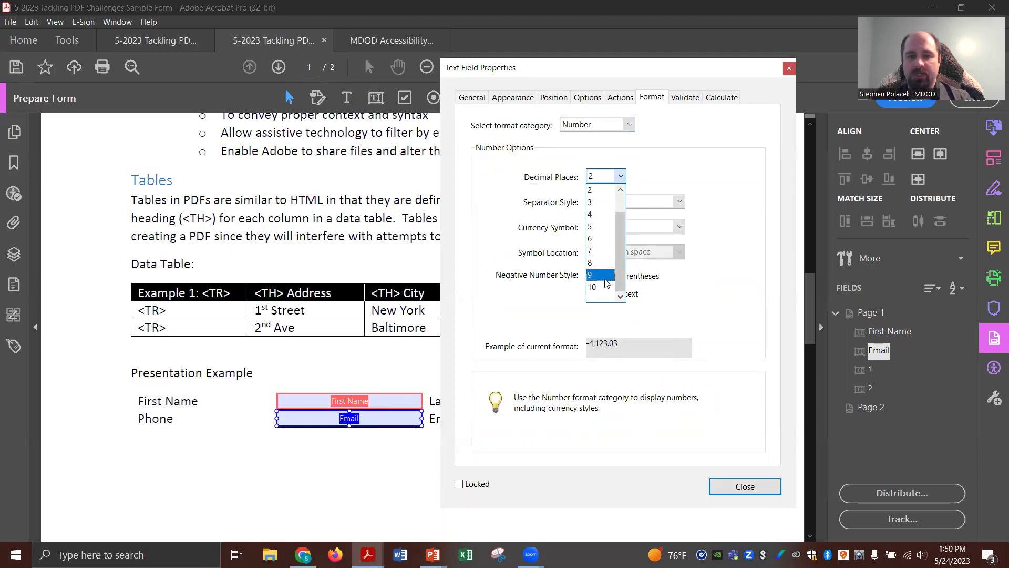
left_click(594, 286)
left_click(633, 201)
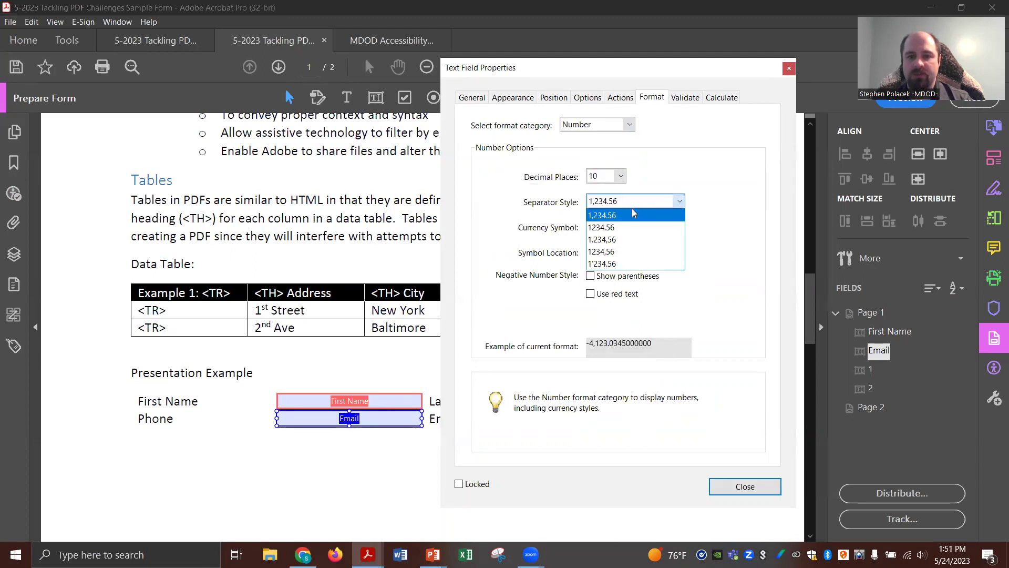
left_click(635, 227)
left_click(637, 230)
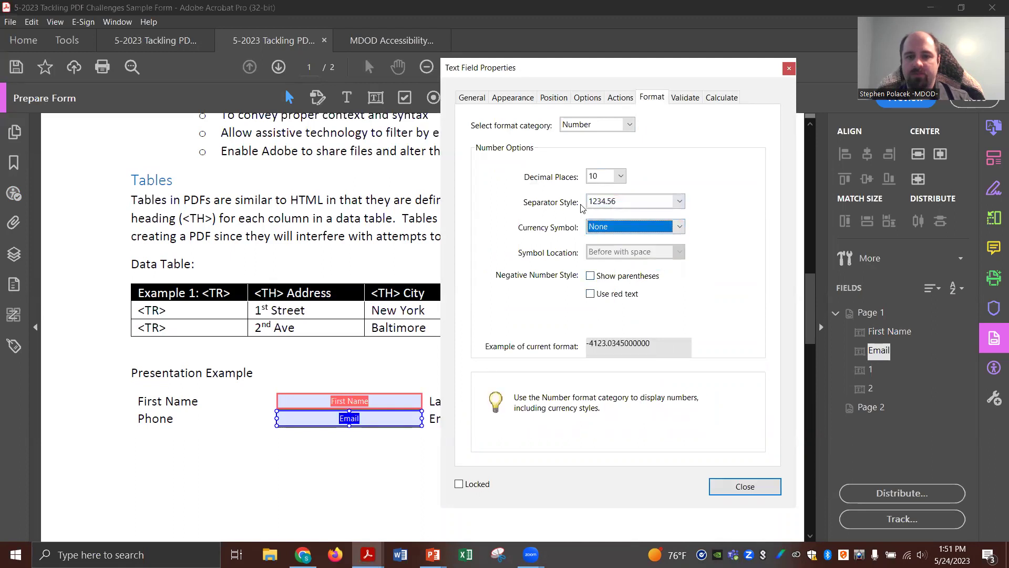
left_click(612, 178)
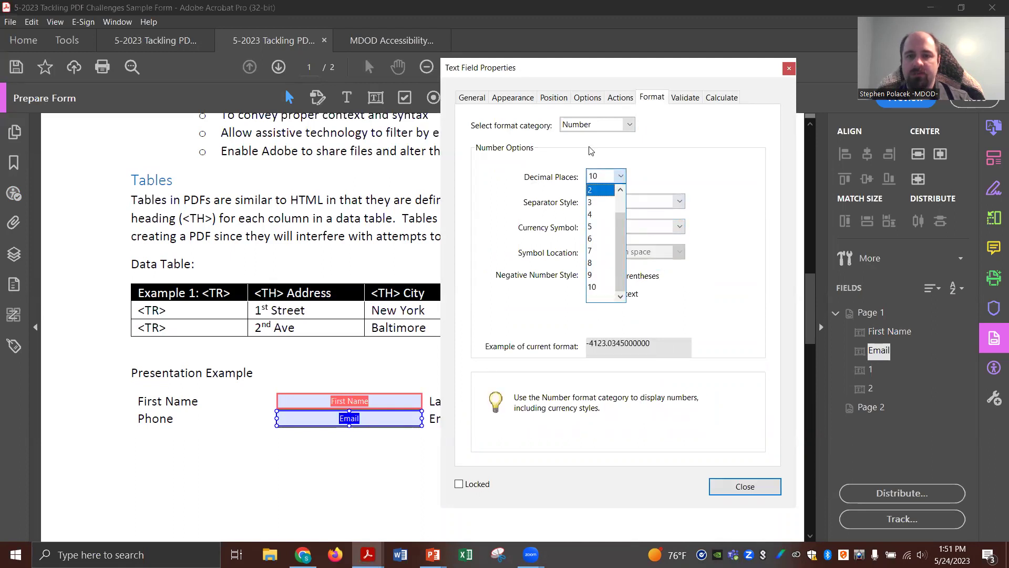
scroll(602, 215, "up", 1)
left_click(600, 190)
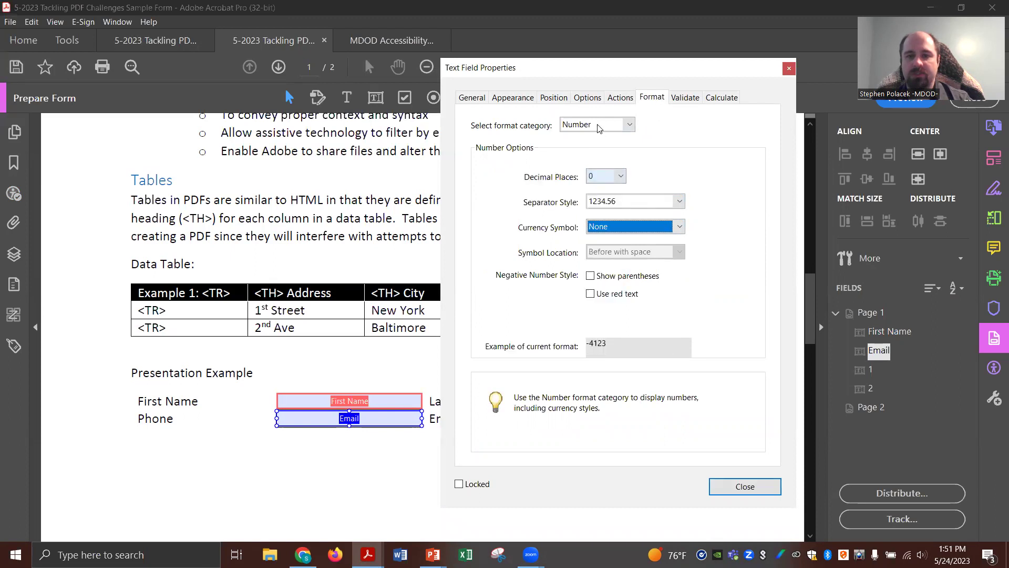
left_click(603, 126)
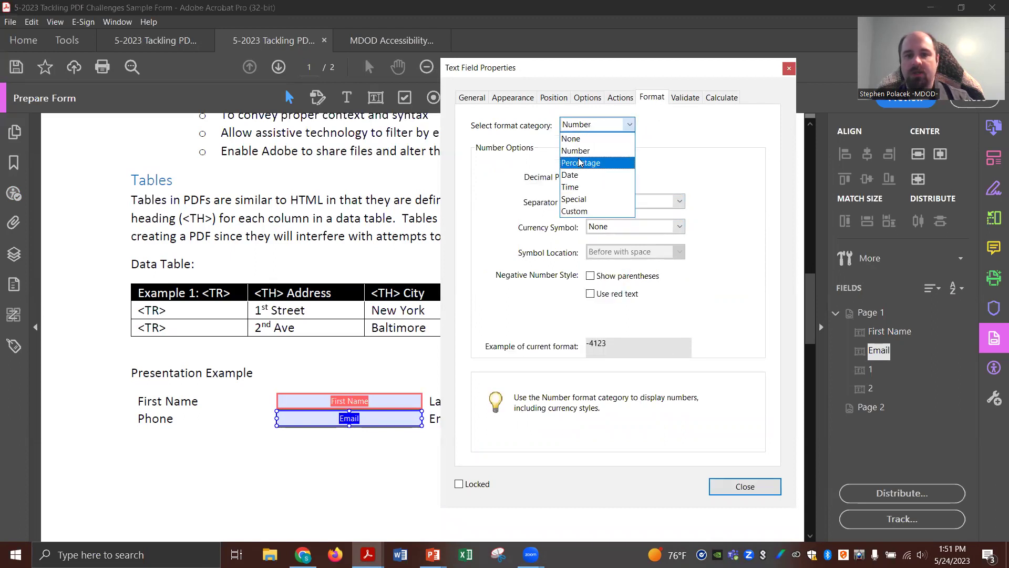
left_click(582, 211)
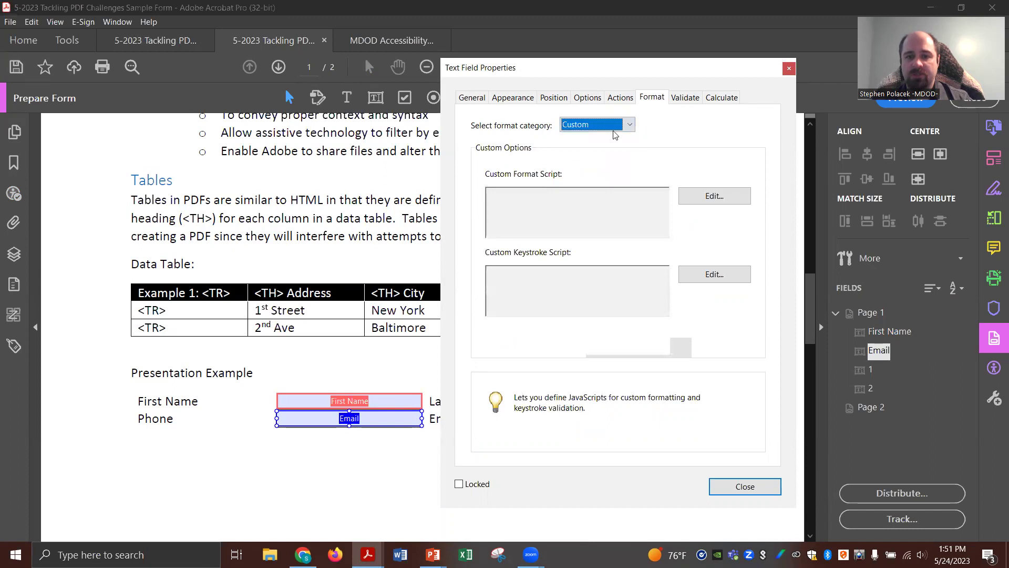
- Apply the Special format category with the Phone Number option to the field beside the Phone label and close its properties
left_click(613, 127)
left_click(595, 200)
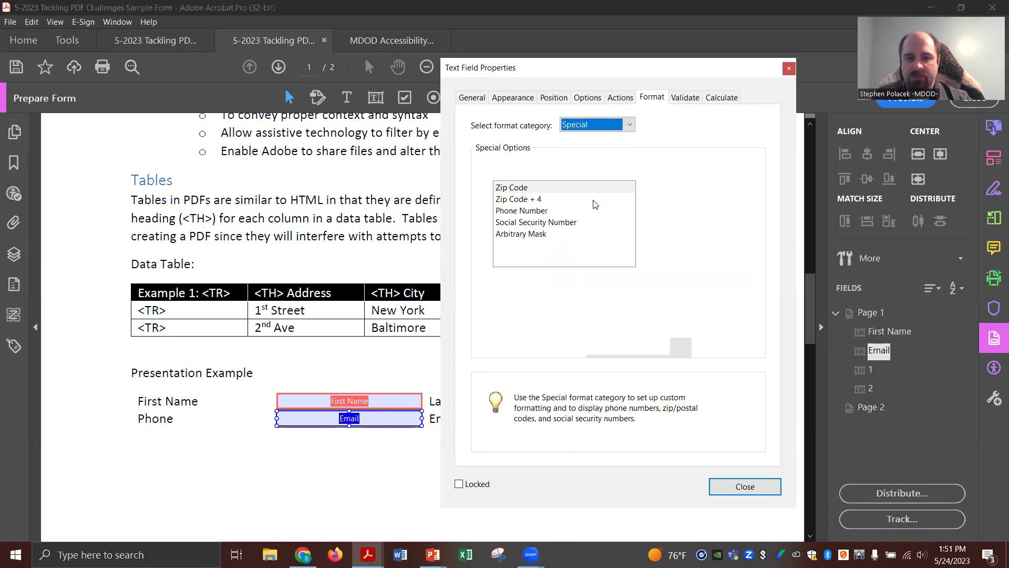
left_click(521, 211)
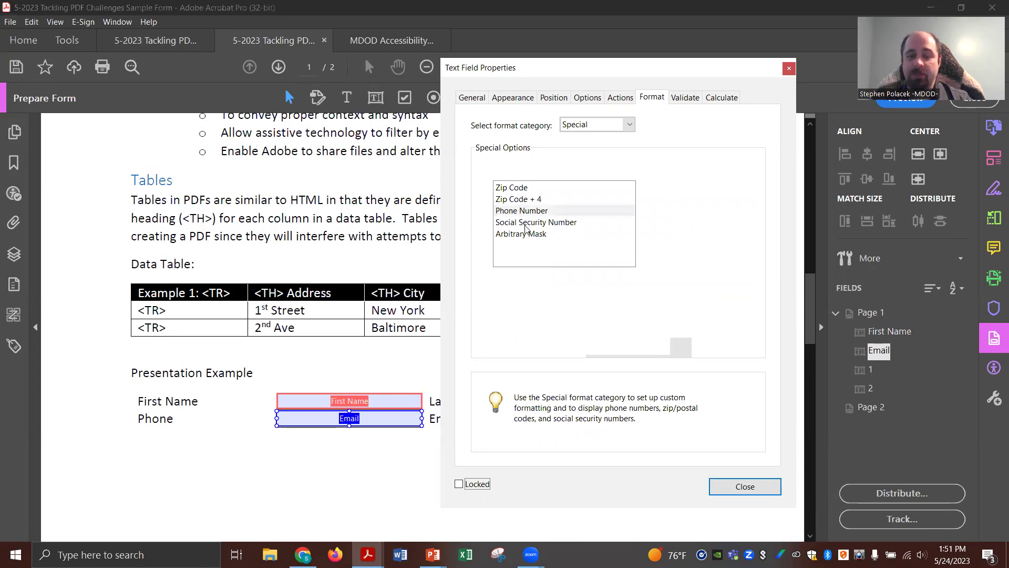
left_click(525, 224)
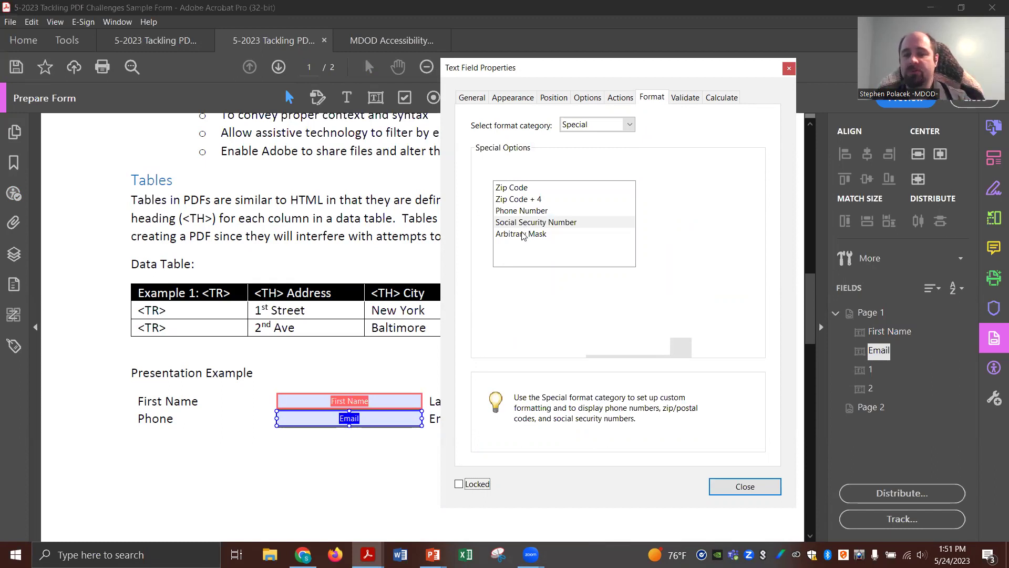
left_click(524, 234)
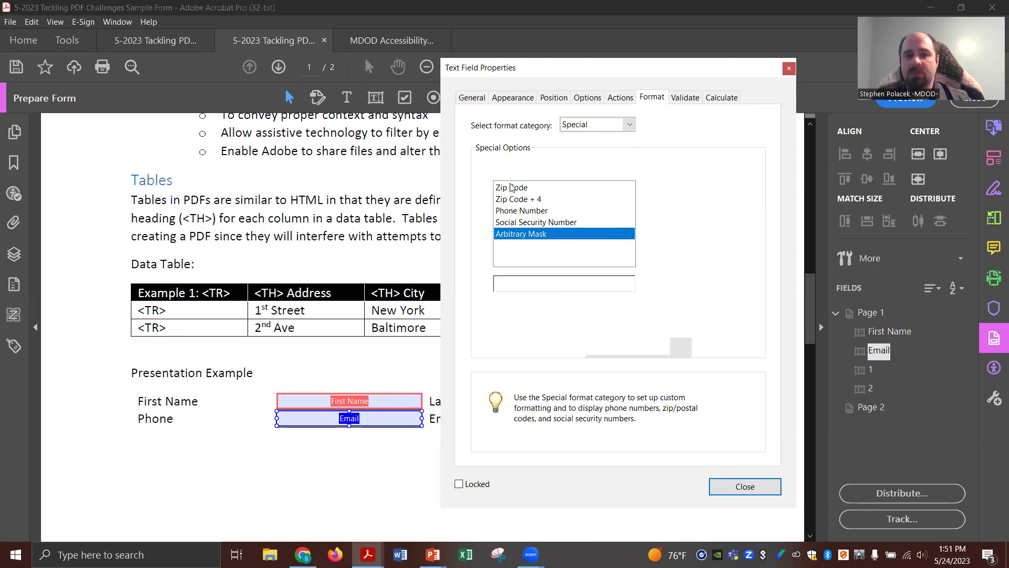
left_click(518, 212)
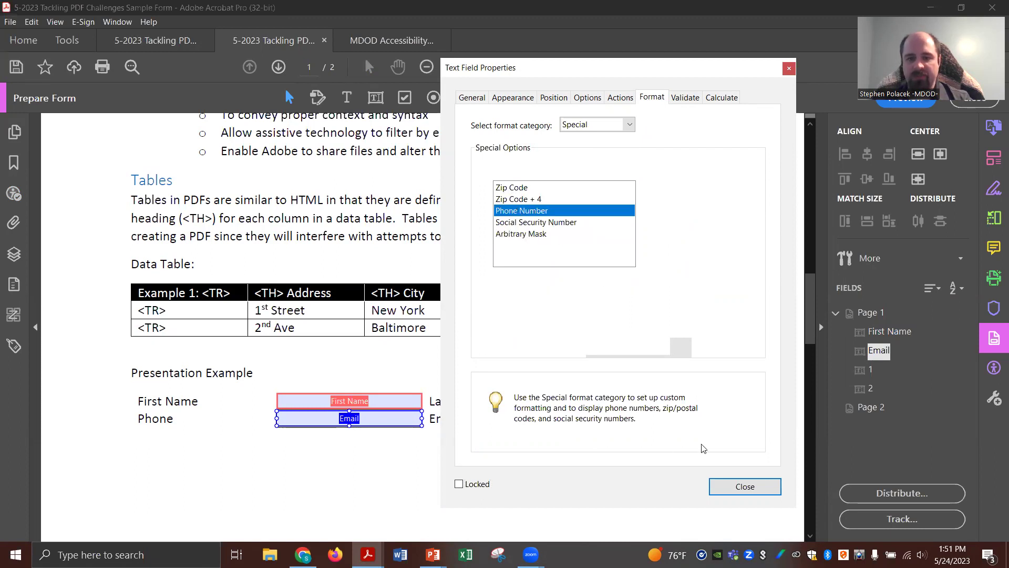
left_click(737, 485)
- Set both the name and the tooltip of the text field beside the Phone label to "Phone"
left_click(350, 424)
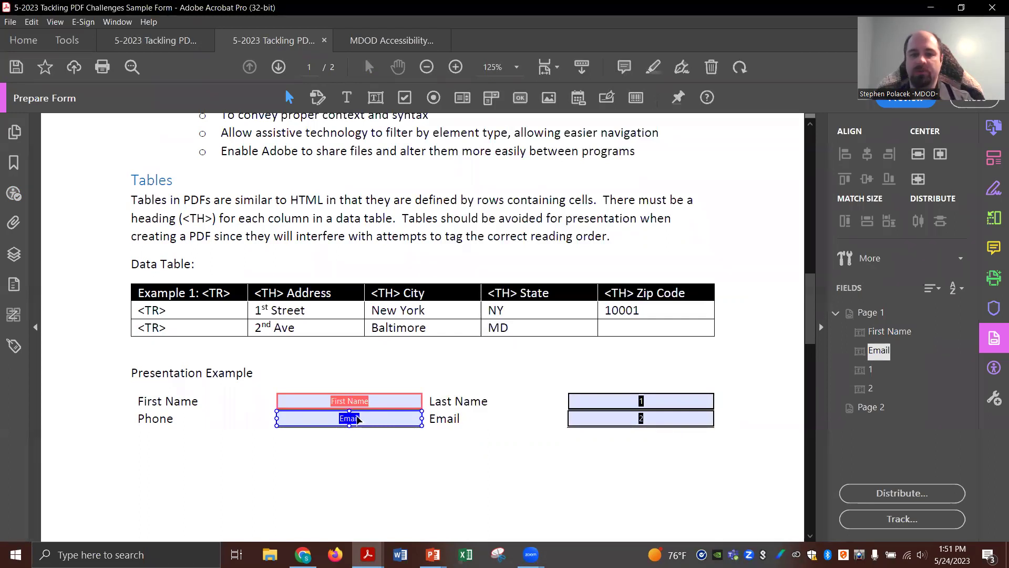
double_click(360, 422)
left_click(473, 97)
type("Phone")
key("ctrl+a")
key("Tab")
type("Phone")
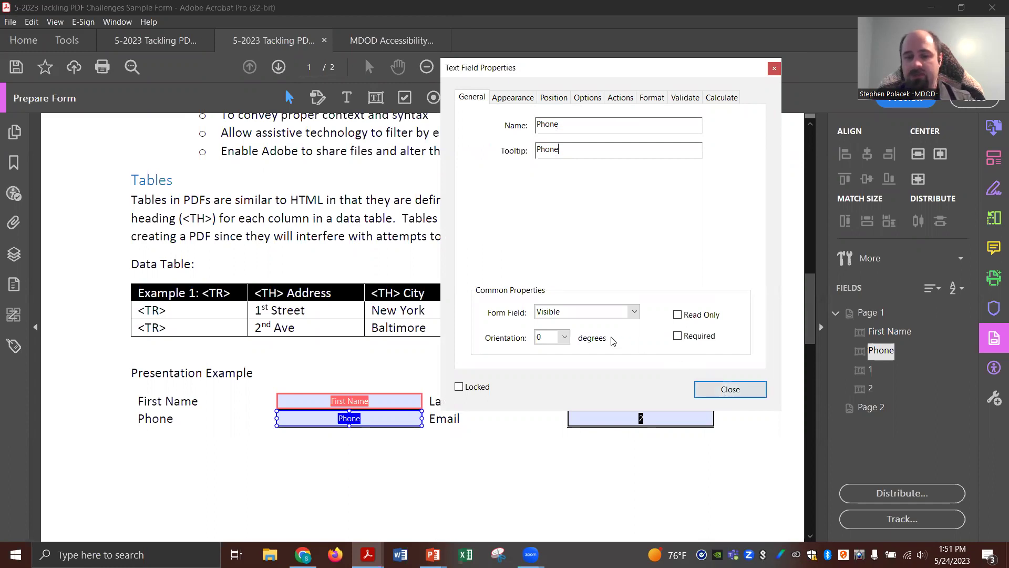
- Review the Form Field visibility choices in the Phone field's common properties, keeping Visible selected
left_click(631, 315)
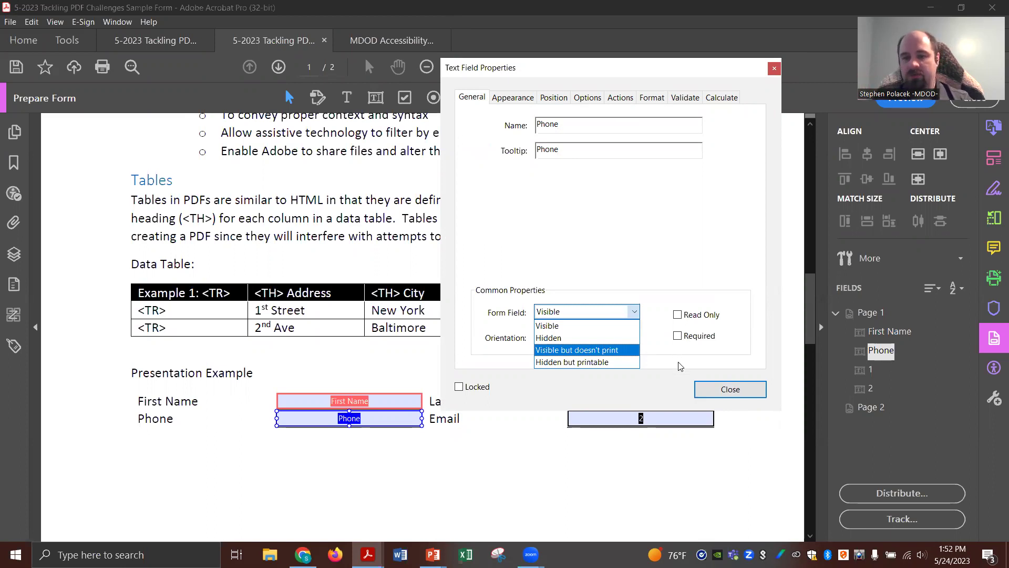
key("Down")
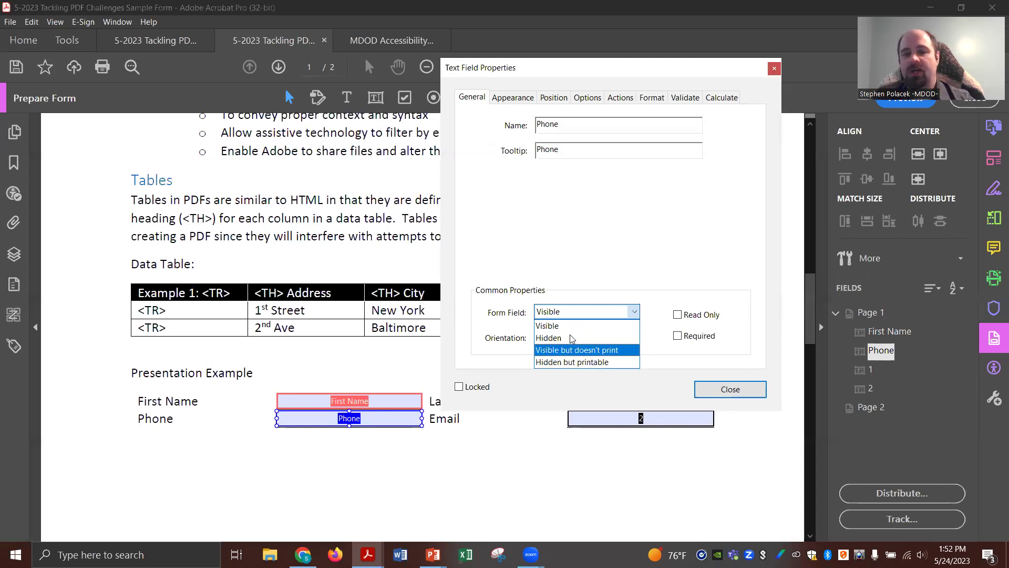
key("Escape")
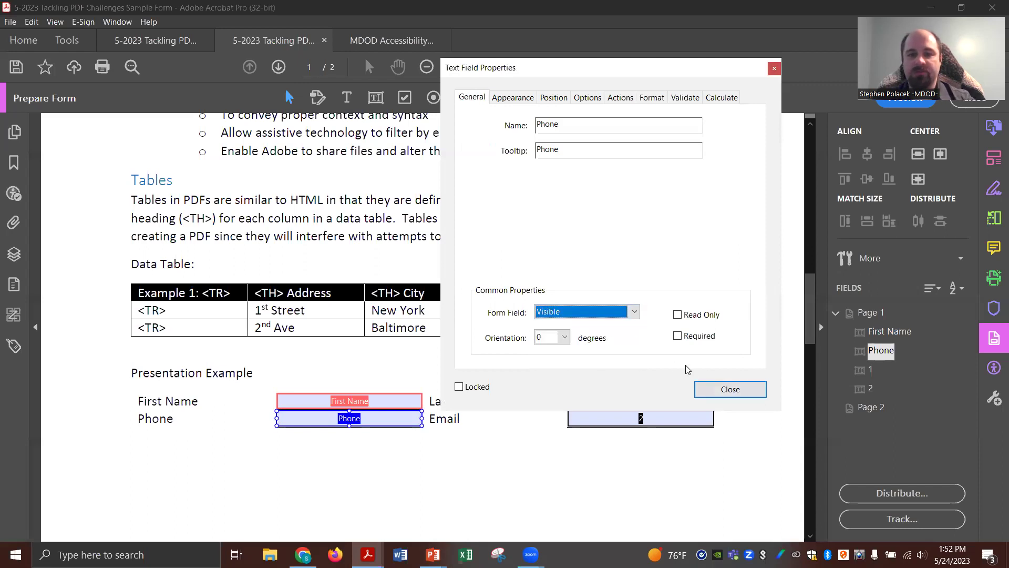
- Insert a tiny text field right after the Presentation Example heading, with both its name and tooltip set to "Presentation Example"
left_click(713, 389)
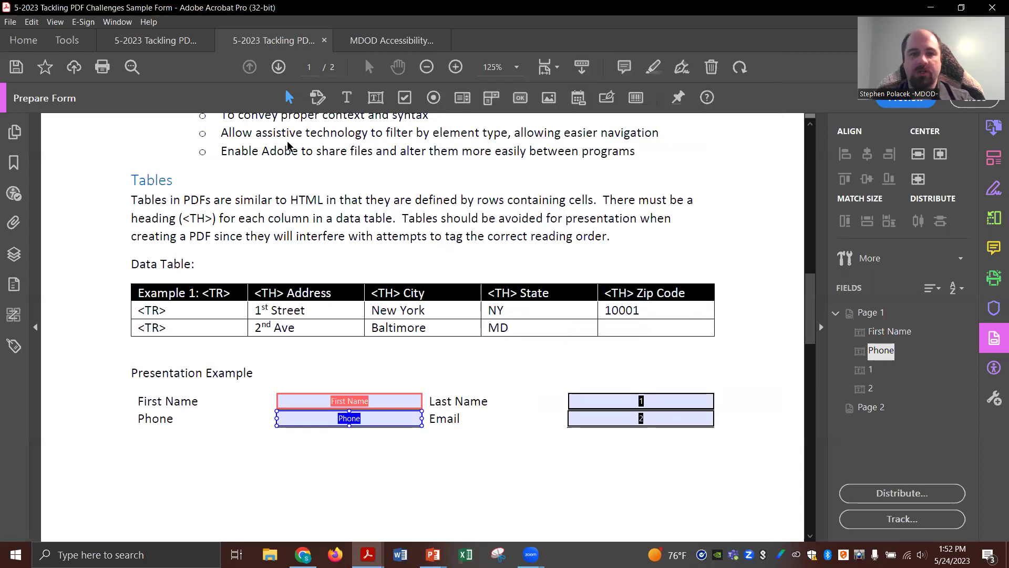
left_click(375, 98)
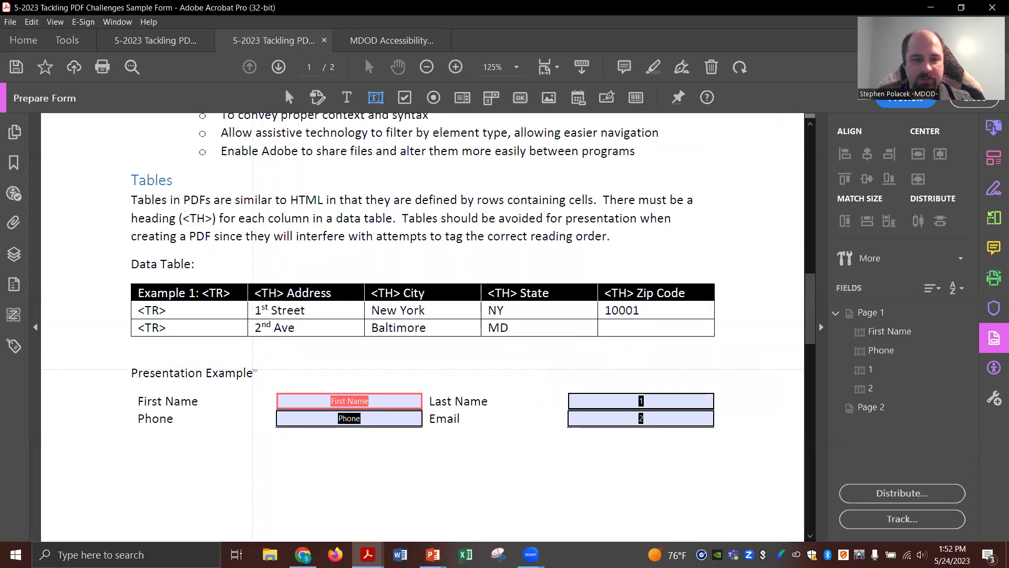
left_click(255, 373)
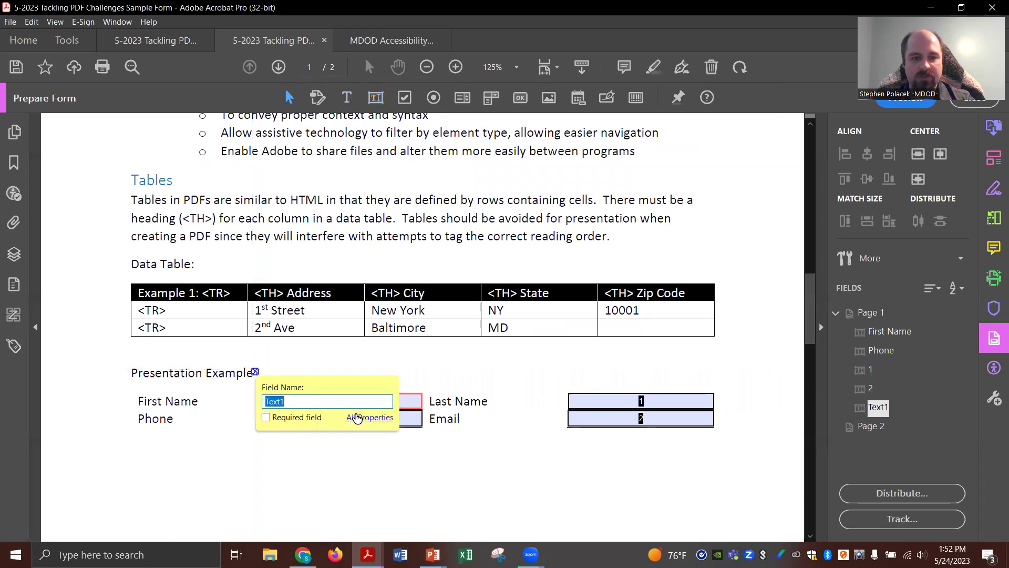
left_click(357, 417)
type("P")
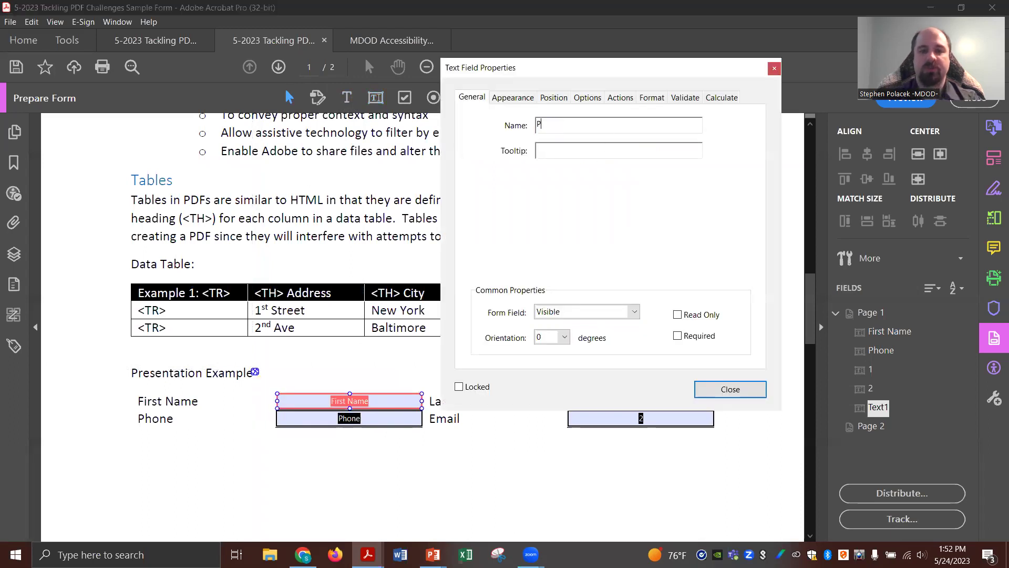
type("resentation Example")
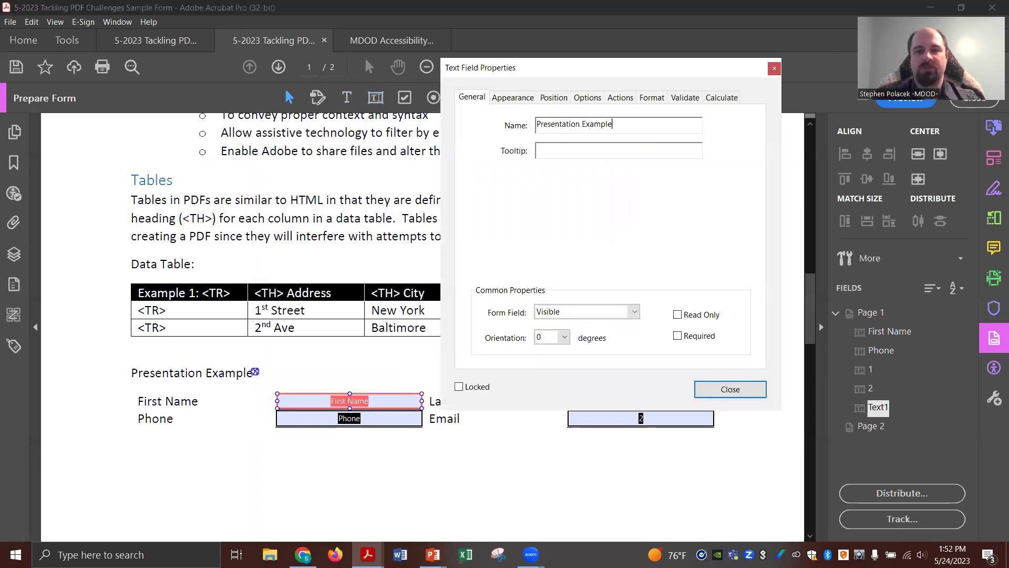
key("ctrl+a")
key("ctrl+c")
key("Tab")
key("ctrl+v")
- Make the Presentation Example field visible but non-printing and read-only, and close its properties
key("Tab")
key("Down")
key("Tab")
key("Tab")
key("space")
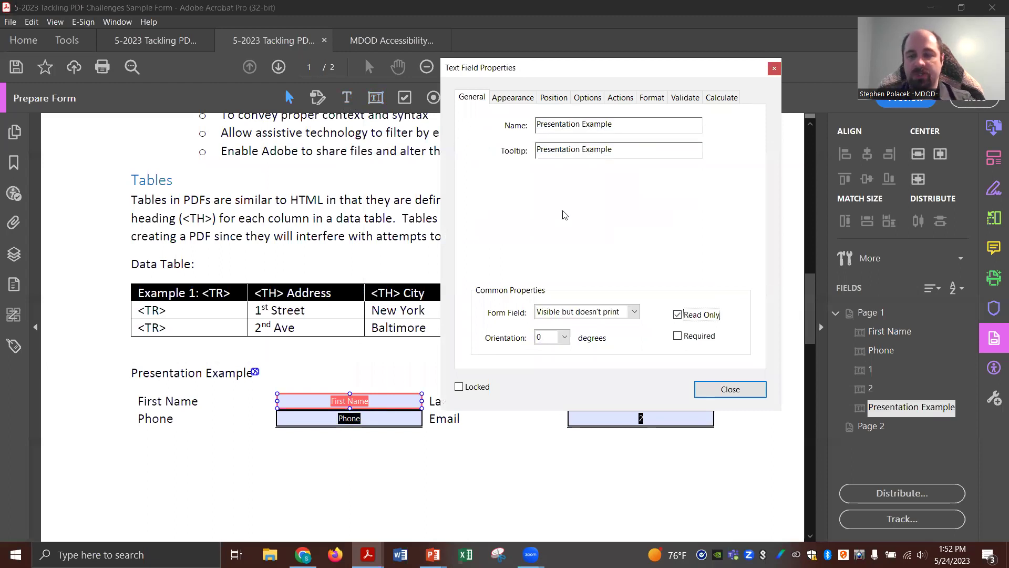
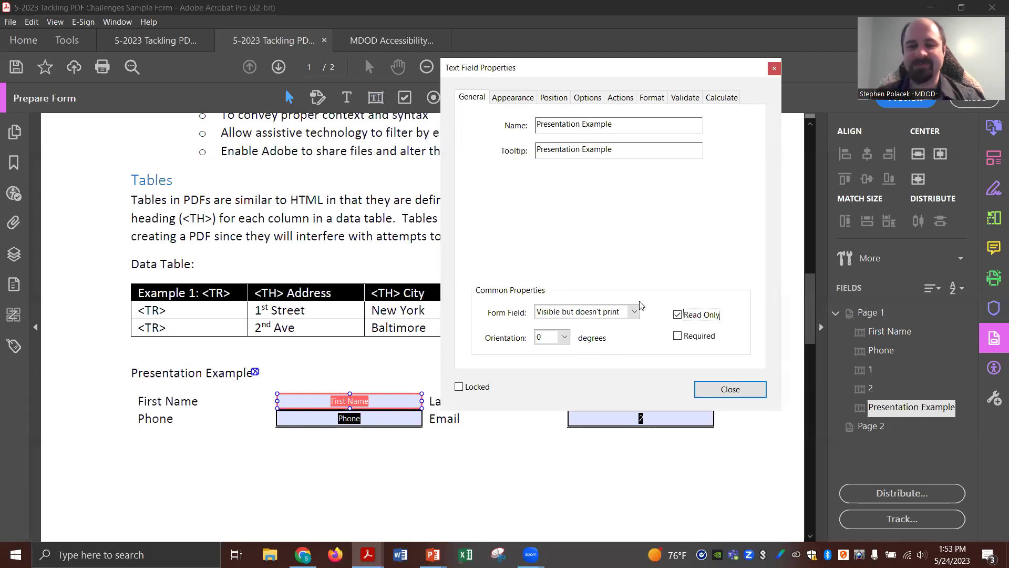
left_click(728, 389)
- Place a dropdown field below the "State (Dropdown Example)" label on page 2 and widen it to about twice its width
scroll(476, 389, "down", 1)
scroll(482, 399, "down", 10)
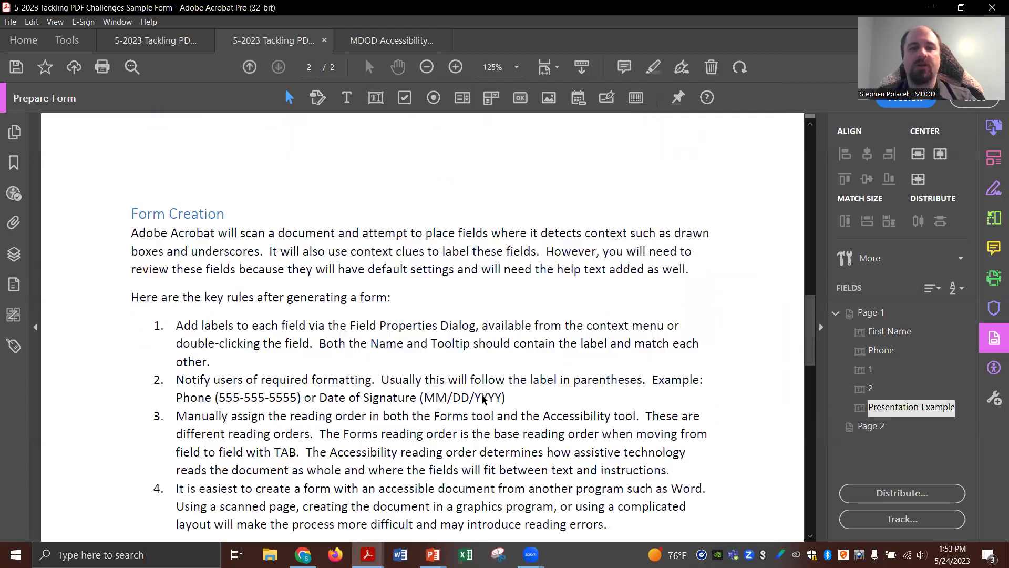
scroll(482, 399, "down", 5)
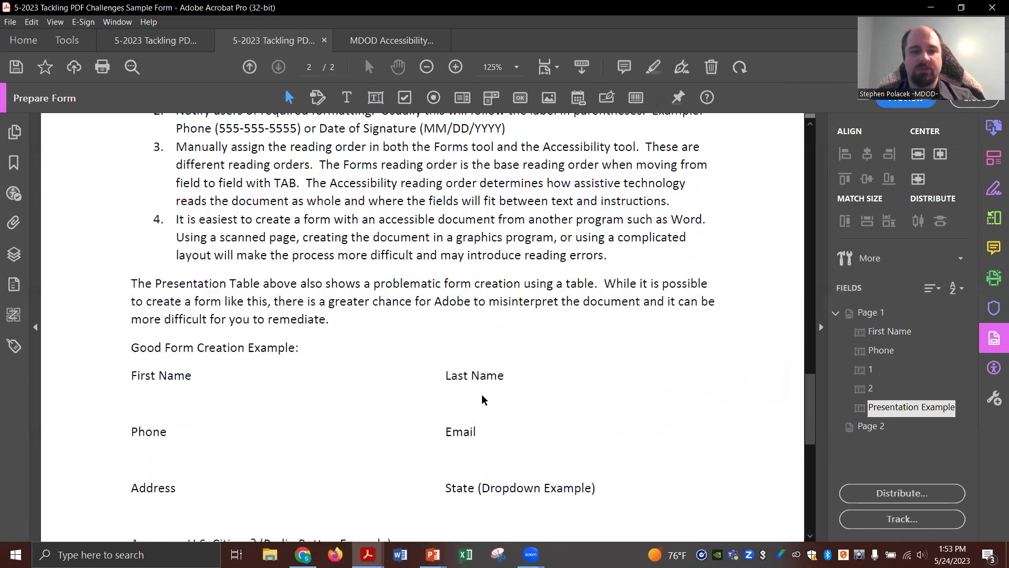
scroll(316, 368, "down", 2)
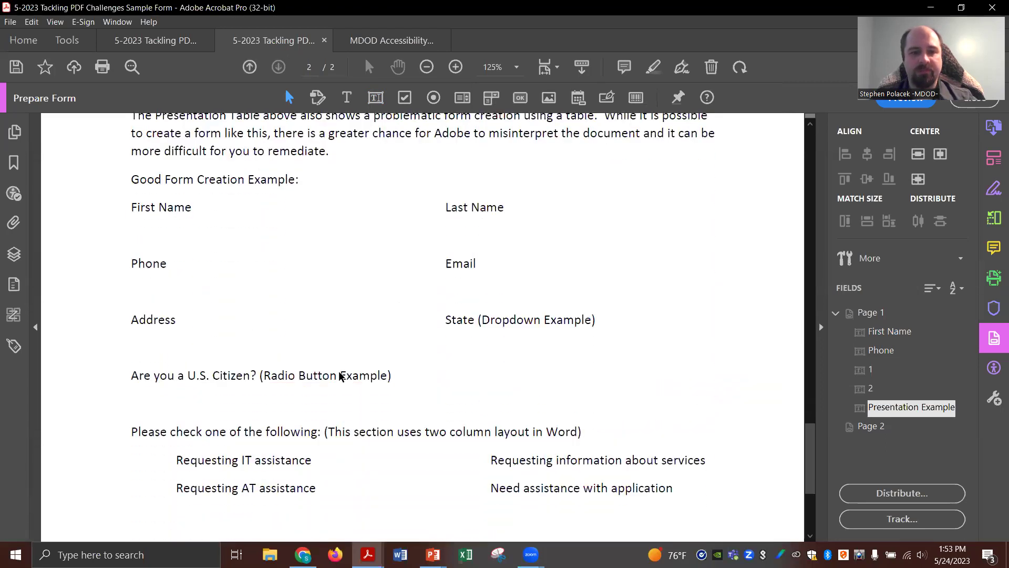
scroll(390, 304, "down", 1)
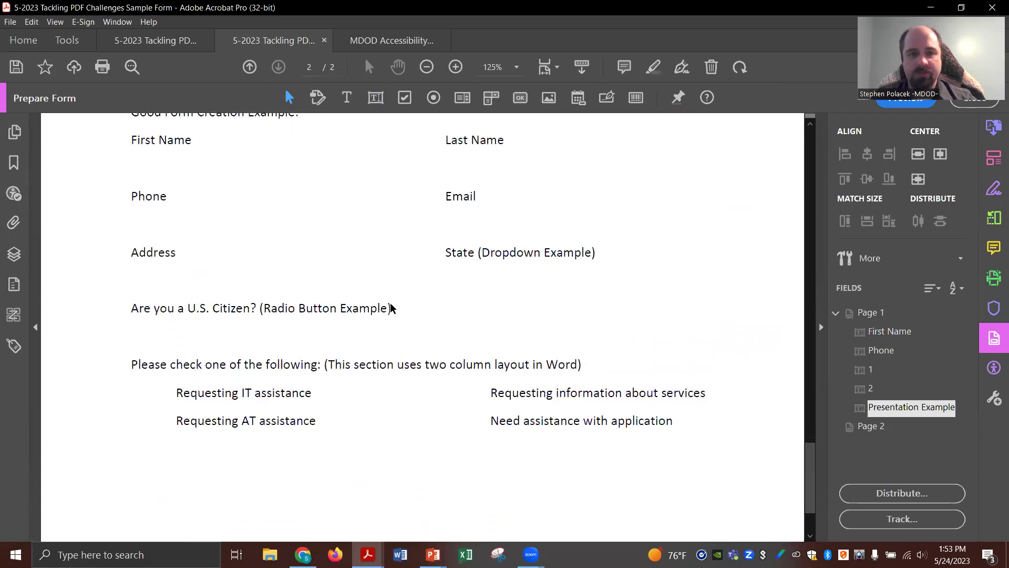
left_click(490, 99)
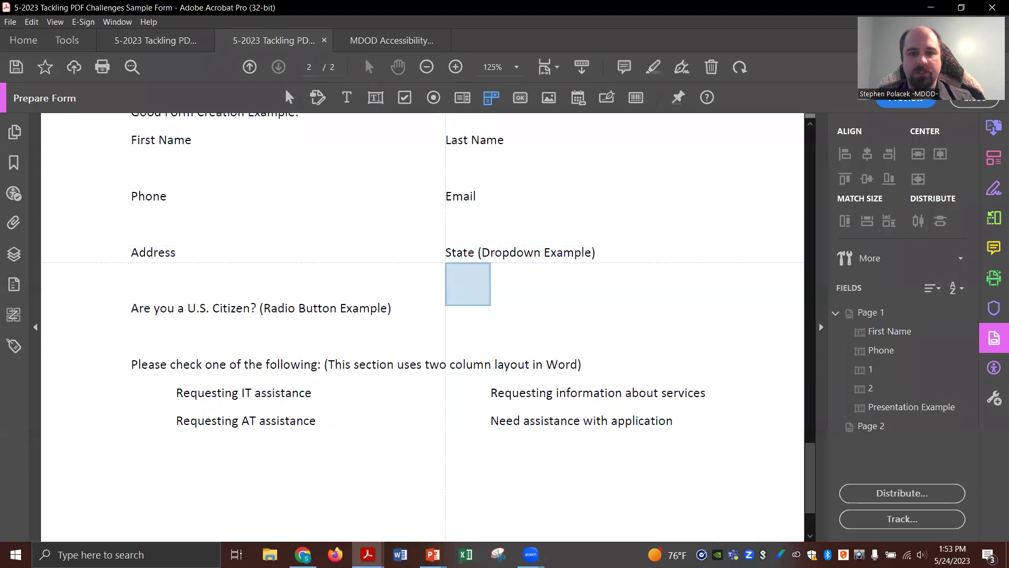
left_click(456, 295)
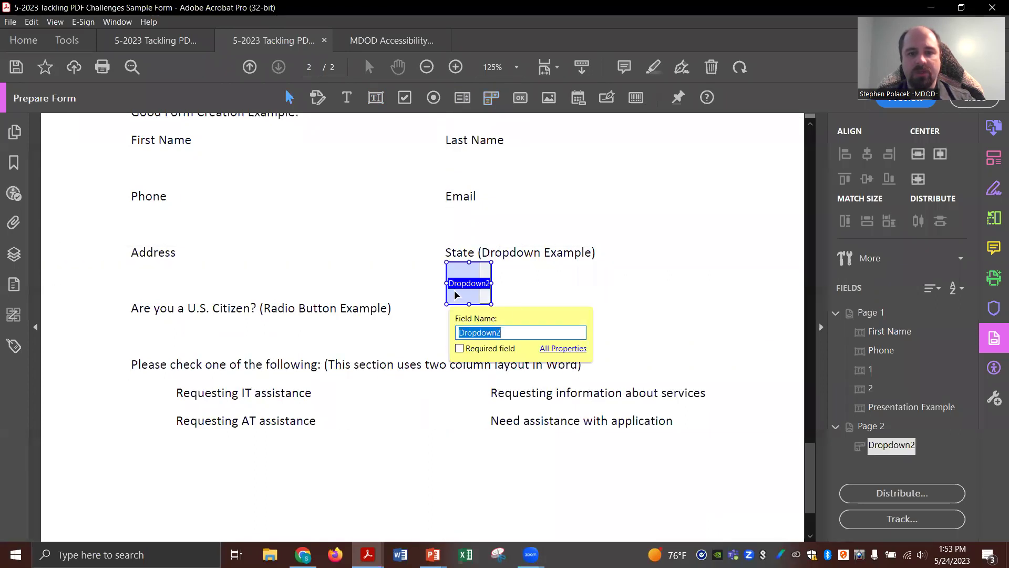
left_click_drag(491, 283, 537, 283)
- Set both the name and the tooltip of the dropdown below the State label to "State (Select Abbreviation)"
double_click(488, 285)
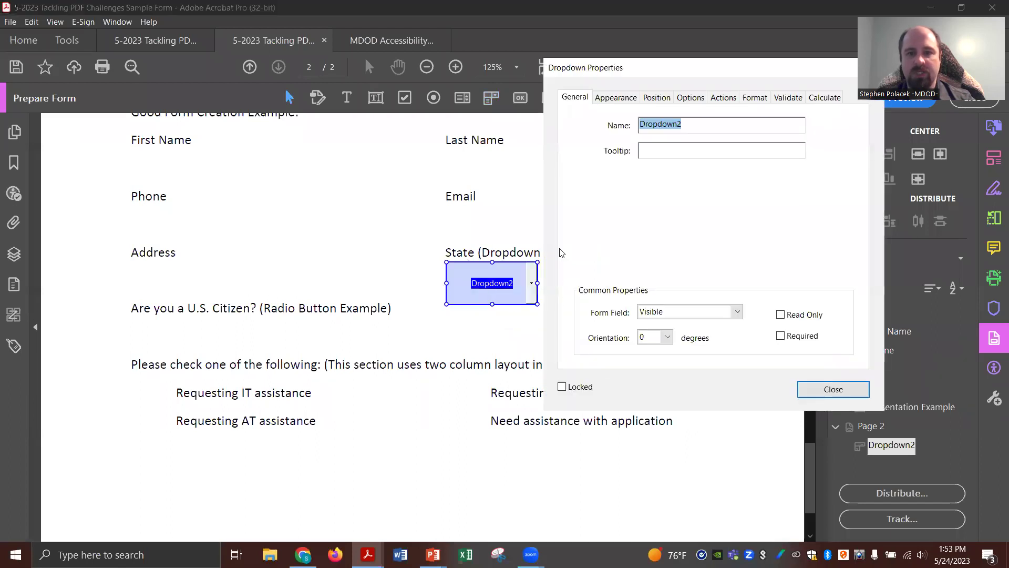
type("State")
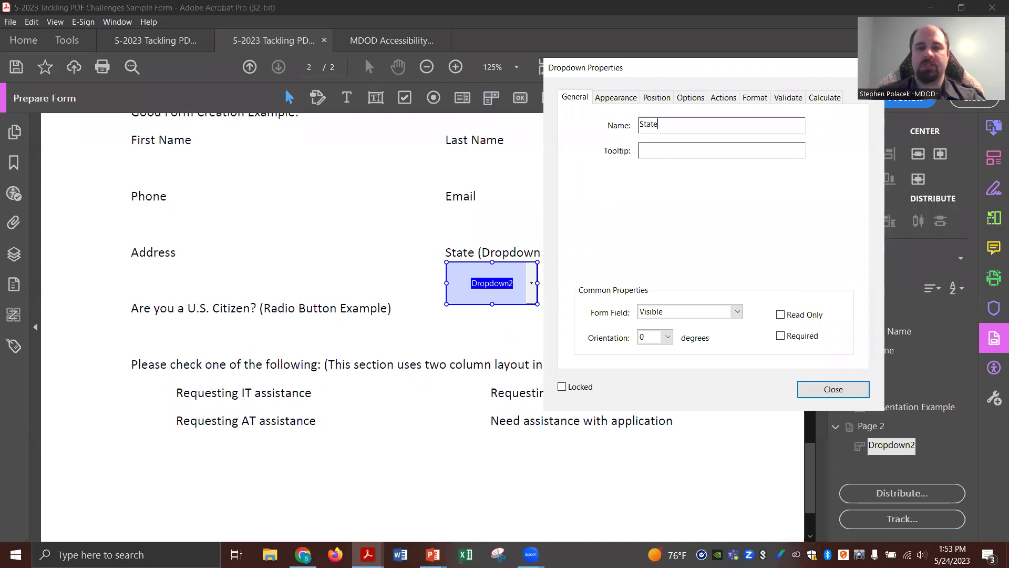
type(" (")
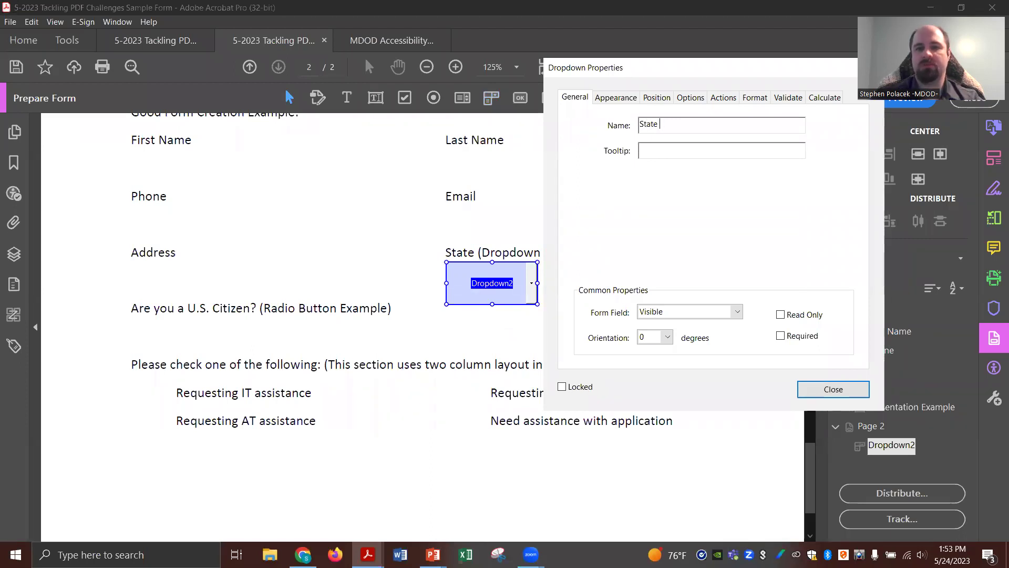
type("Select Abbreviation)")
key("Tab")
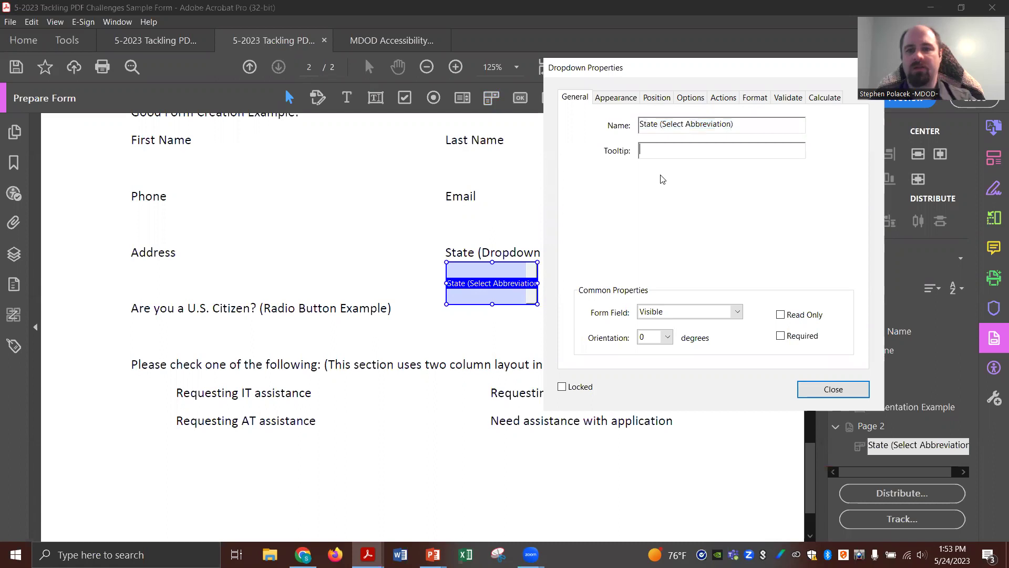
type("State (Select Abbreviation)")
- Add the items NY, MD and VA to the State dropdown's item list
left_click(690, 97)
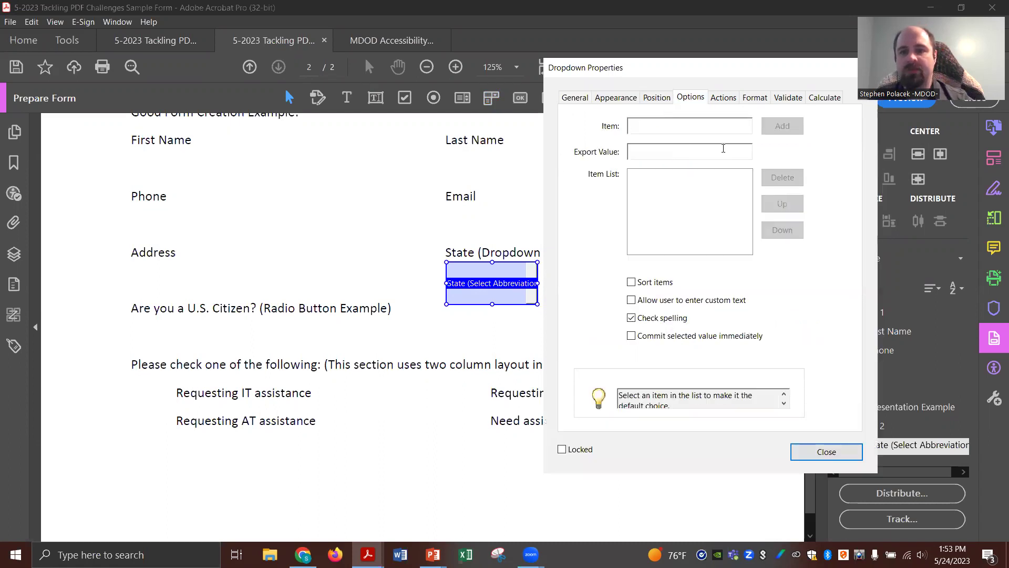
left_click(682, 120)
type("NY")
key("Return")
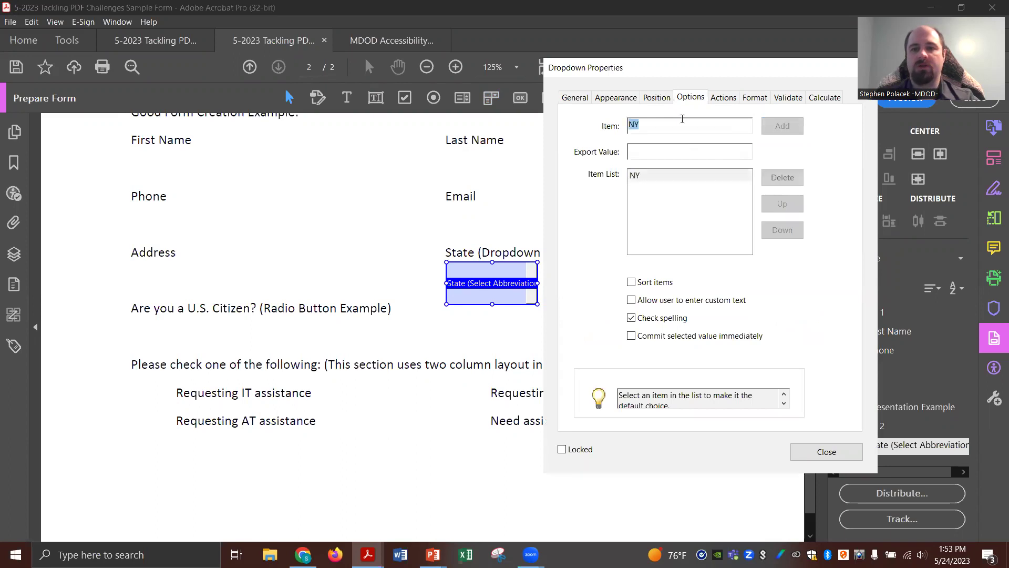
type("MD")
key("Return")
type("VA")
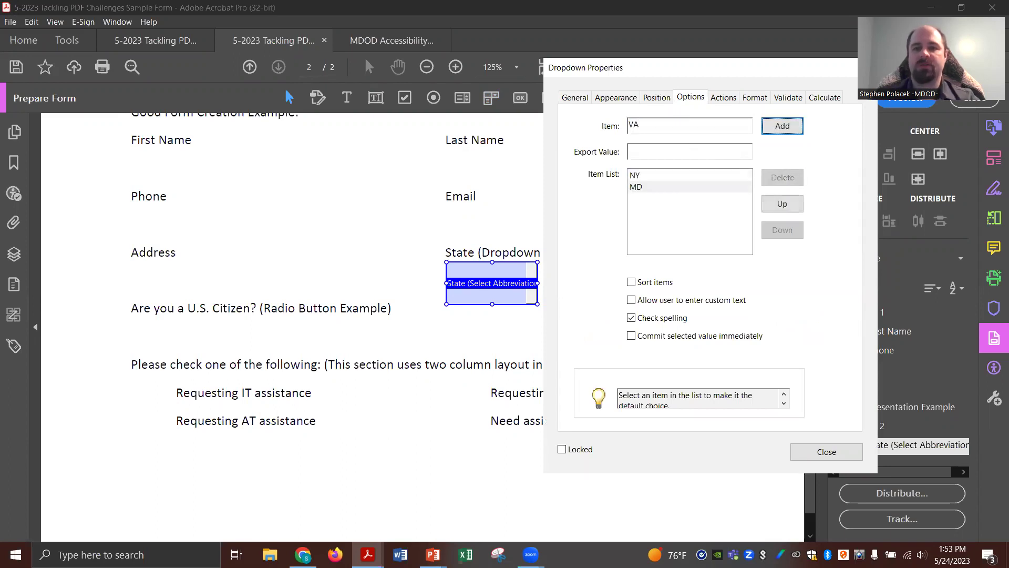
key("Return")
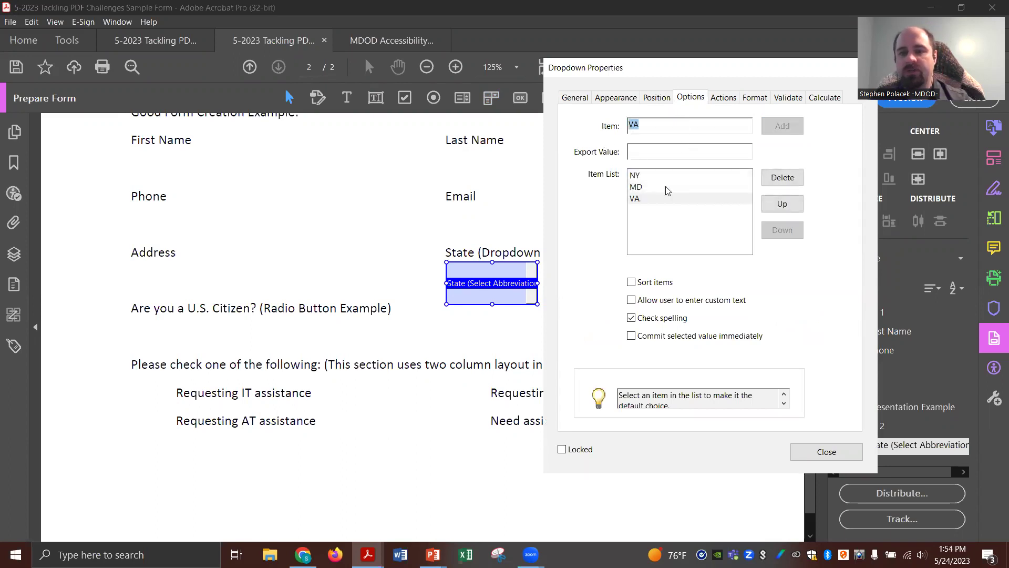
- Try NY, MD and VA in turn as the State dropdown's default choice
left_click(658, 180)
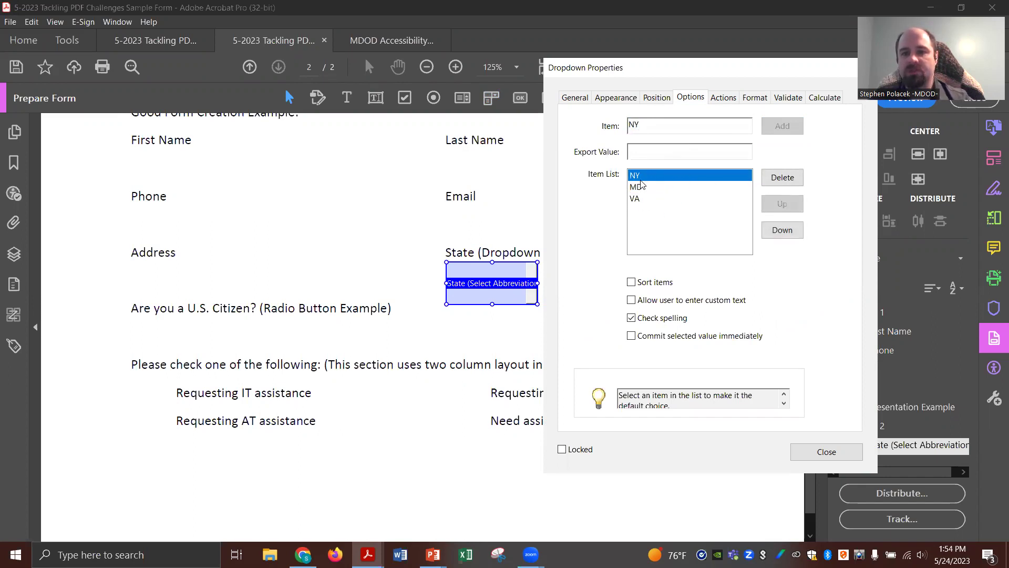
left_click(640, 187)
left_click(639, 196)
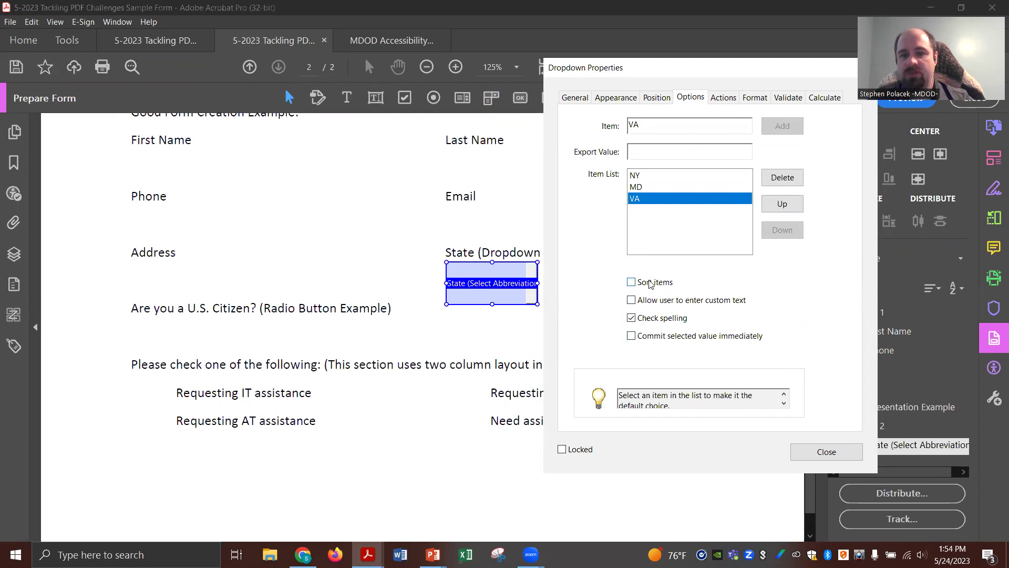
- Add a "(Select)" placeholder item to the State dropdown's item list
left_click(647, 177)
left_click_drag(646, 127, 618, 123)
type("(Selecte")
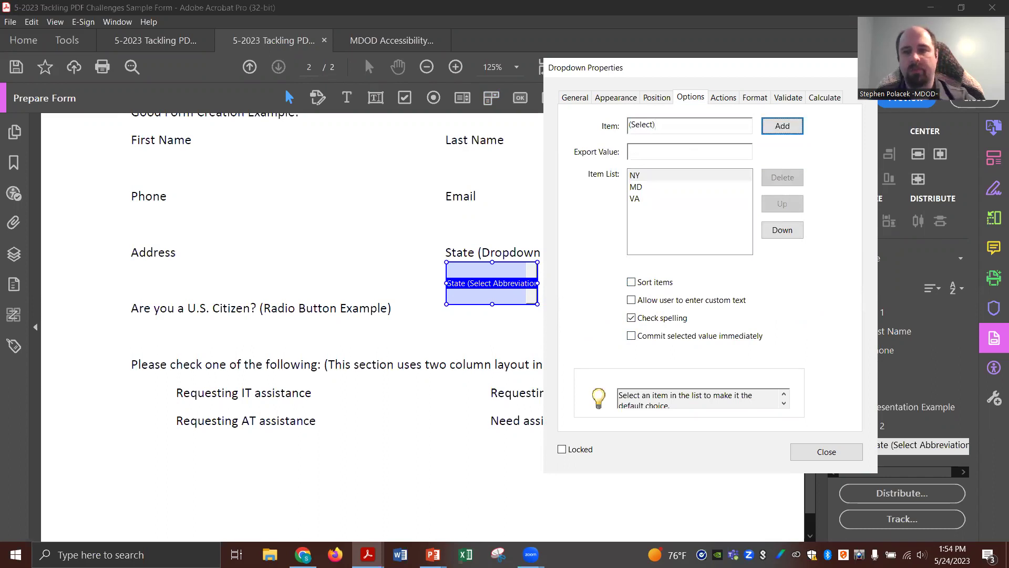
key("Return")
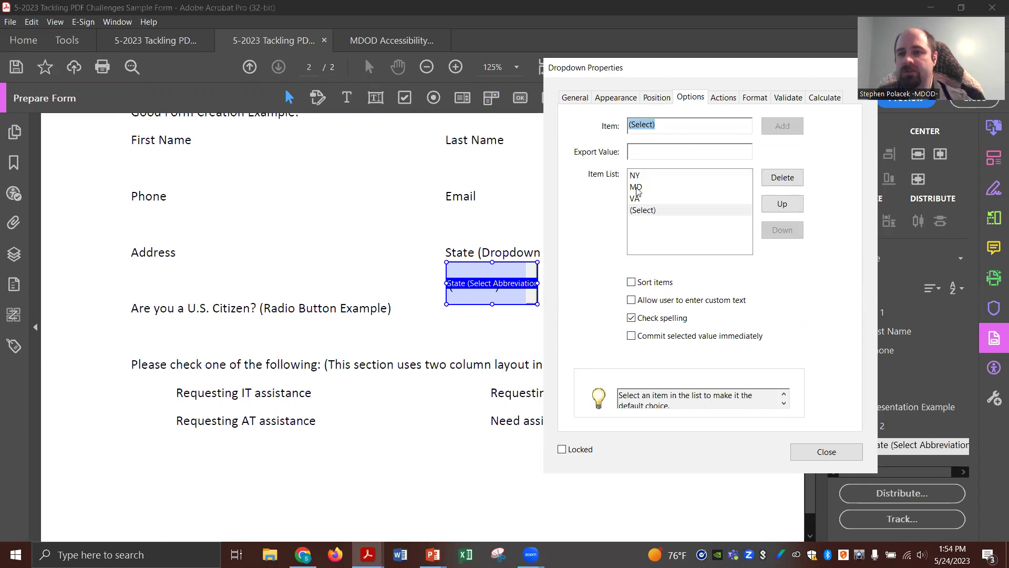
- Place "(Select)" first in the State dropdown's item list, make it the default choice, and close the properties
left_click(644, 210)
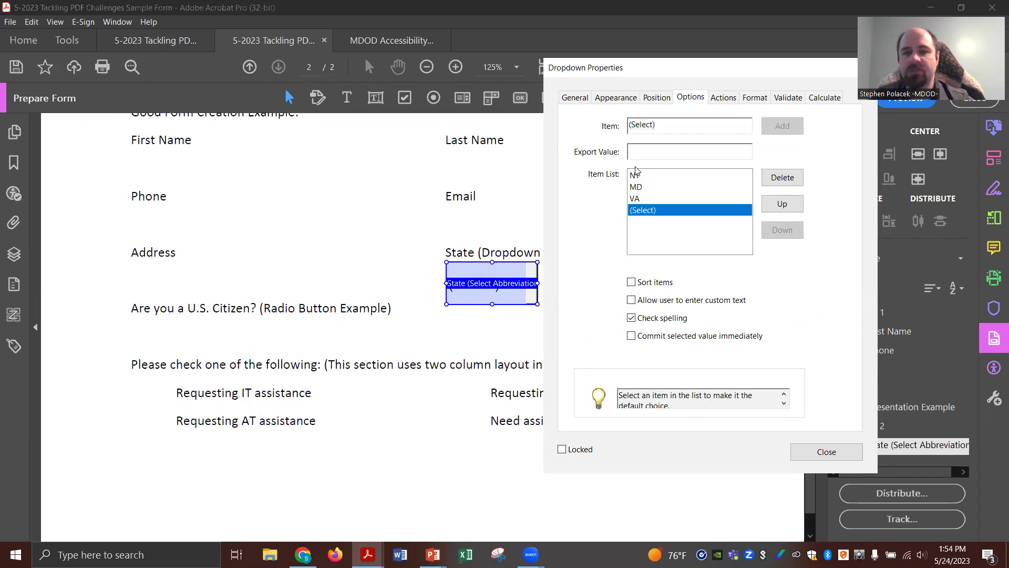
left_click(782, 206)
left_click(781, 206)
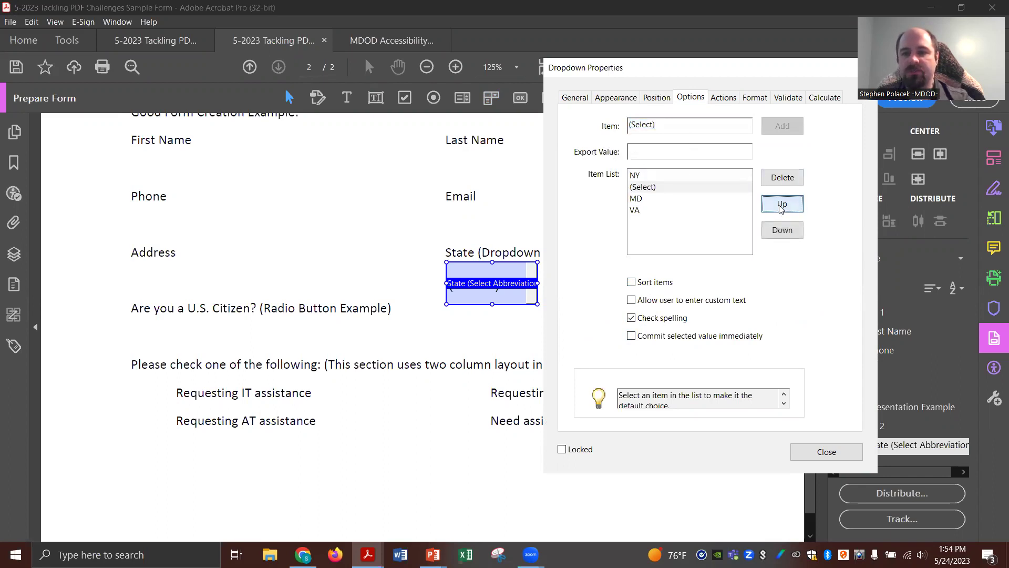
left_click(782, 206)
left_click(672, 175)
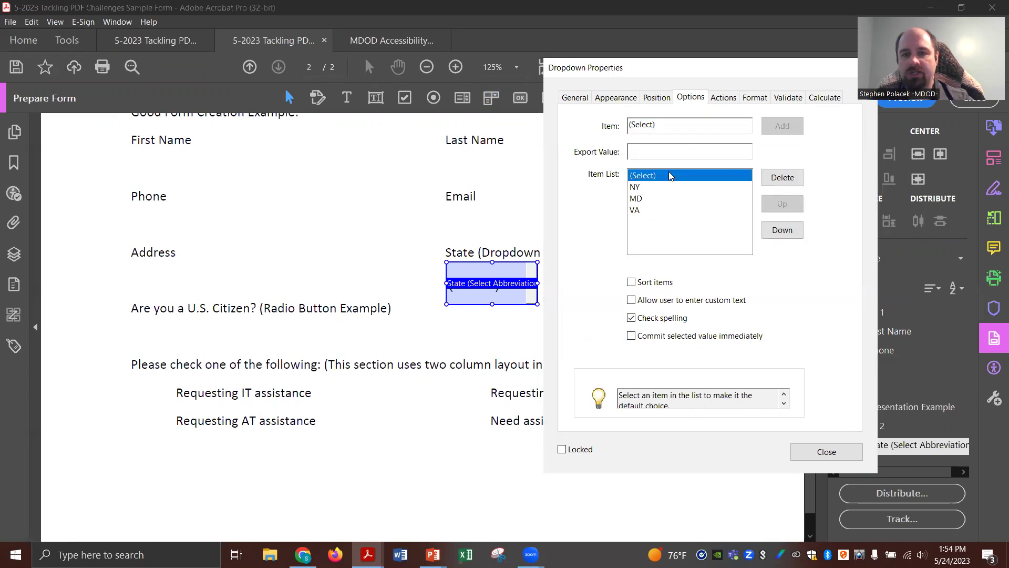
left_click(826, 451)
- Check the State dropdown's appearance and tooltip on the form, and locate the Presentation Example and State fields from the field list
left_click(399, 354)
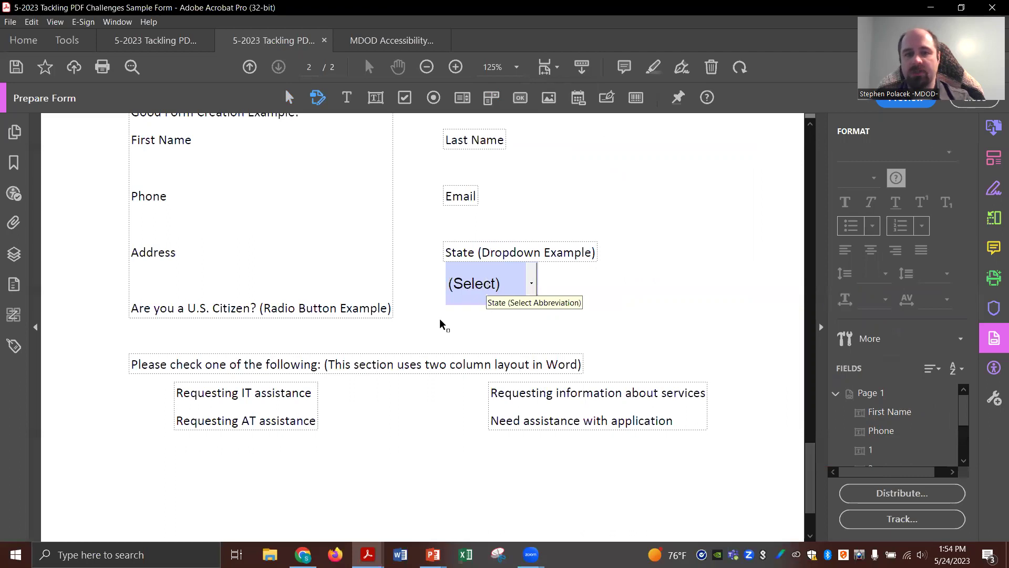
left_click(289, 97)
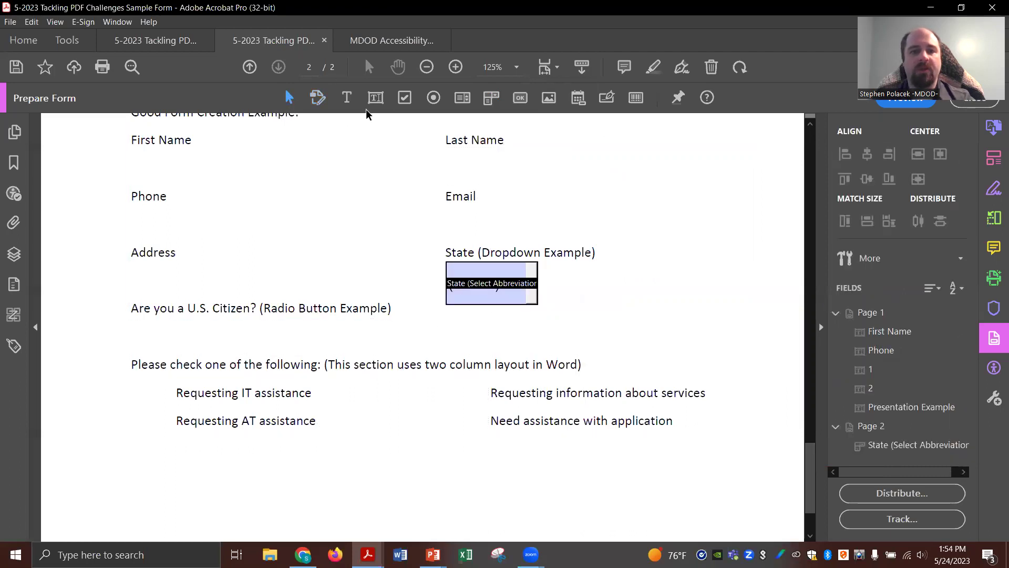
left_click(453, 288)
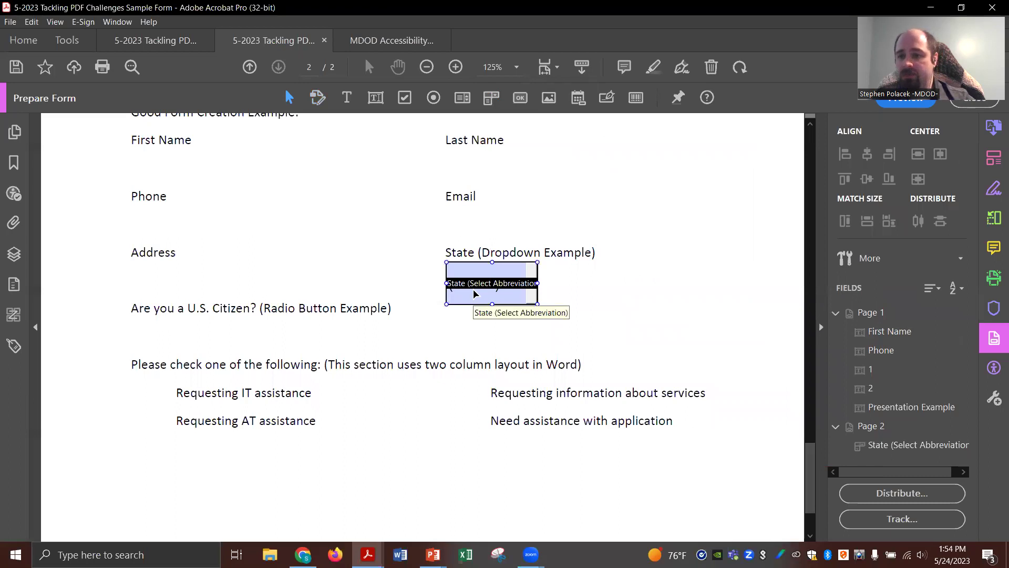
left_click(886, 408)
left_click(885, 446)
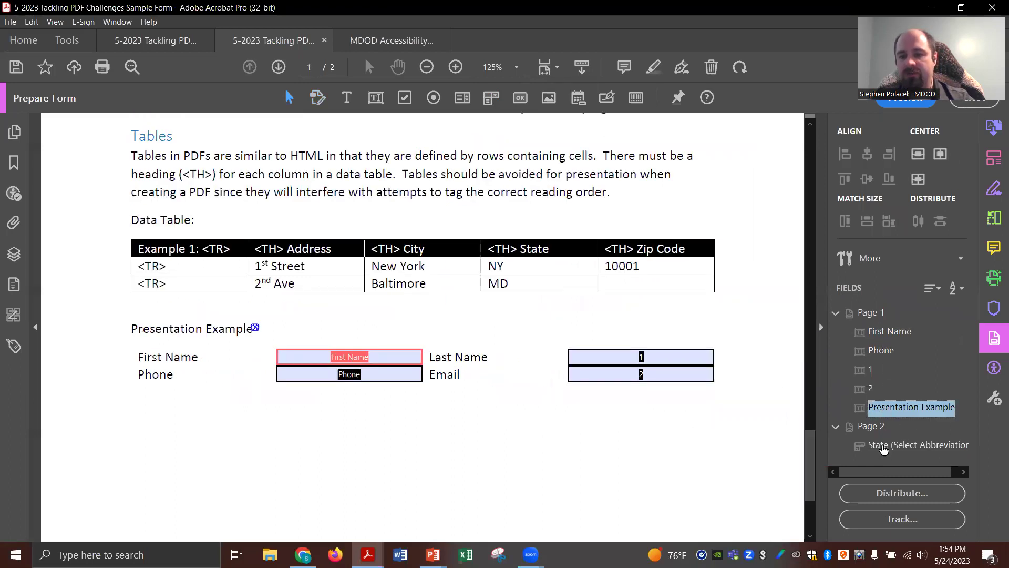
left_click(885, 448)
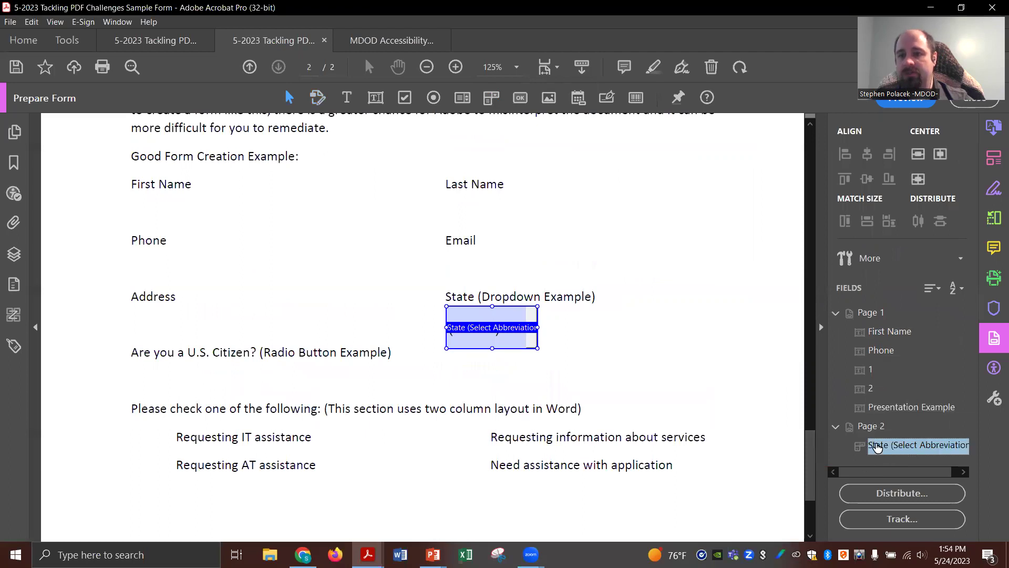
- Select the Presentation Example field in the field list and change the tab order to manual
left_click(872, 409)
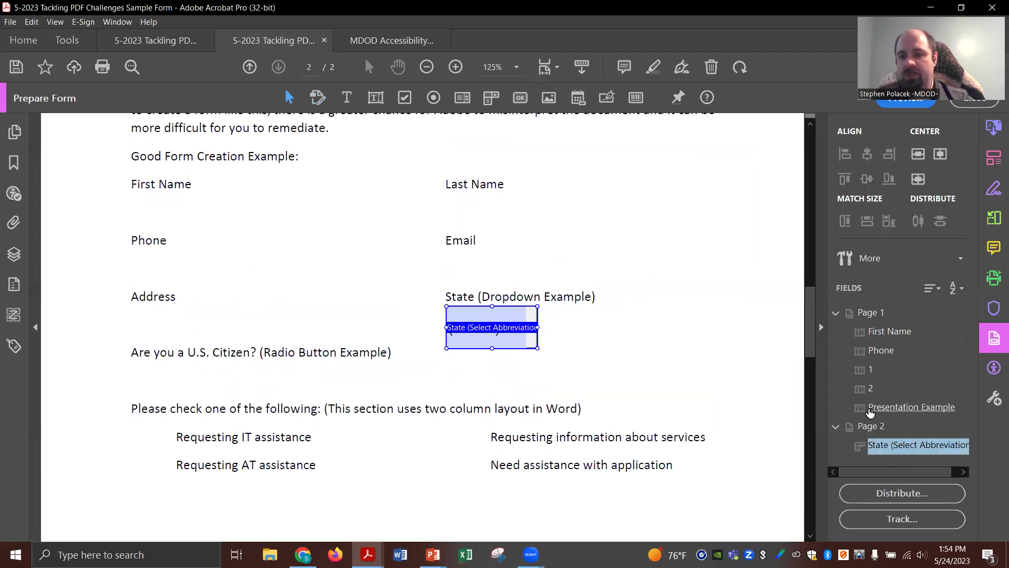
mouse_move(870, 410)
left_mouse_down()
mouse_move(869, 362)
mouse_move(870, 406)
left_mouse_up()
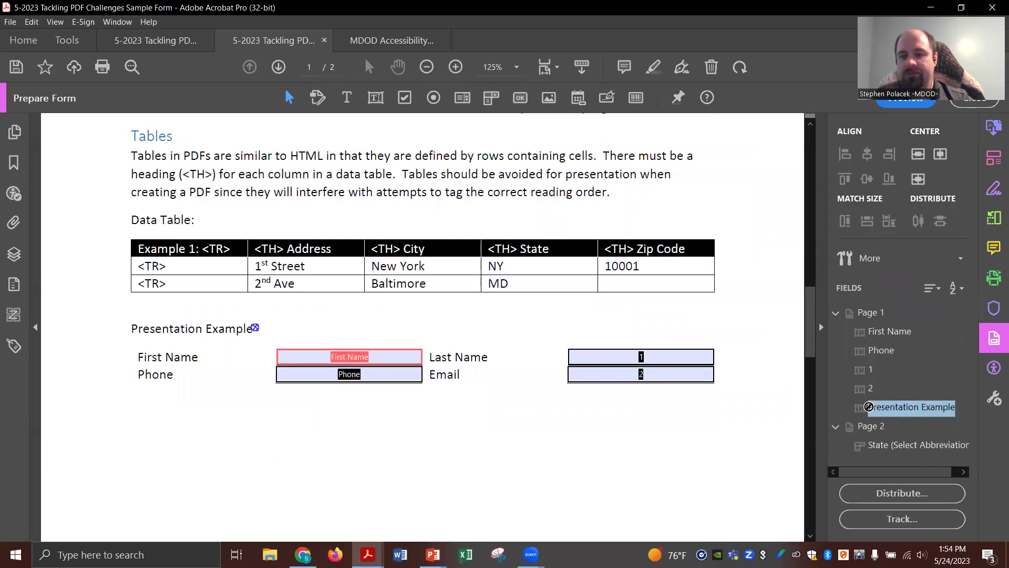
left_click(931, 288)
left_click(935, 290)
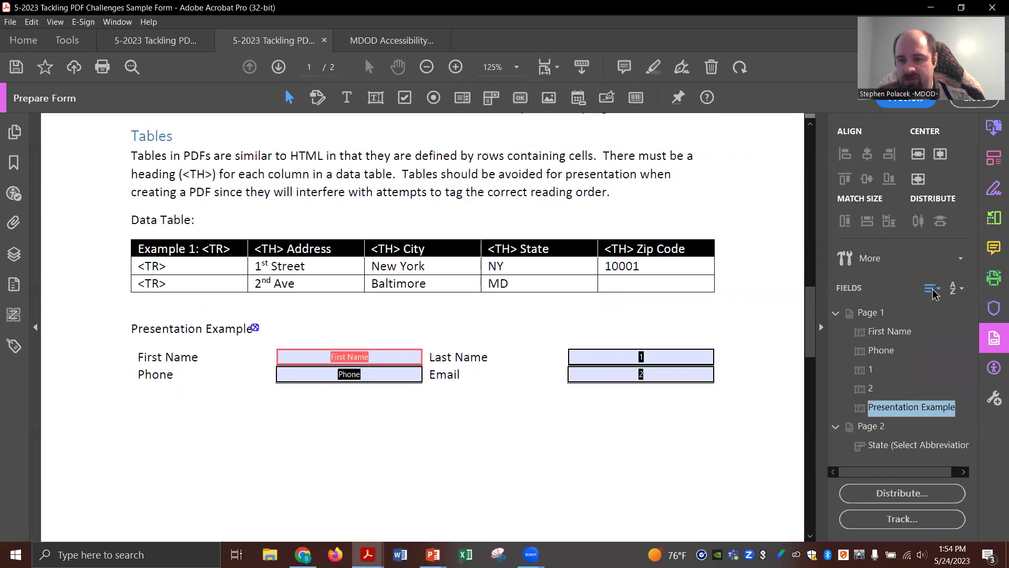
left_click(931, 291)
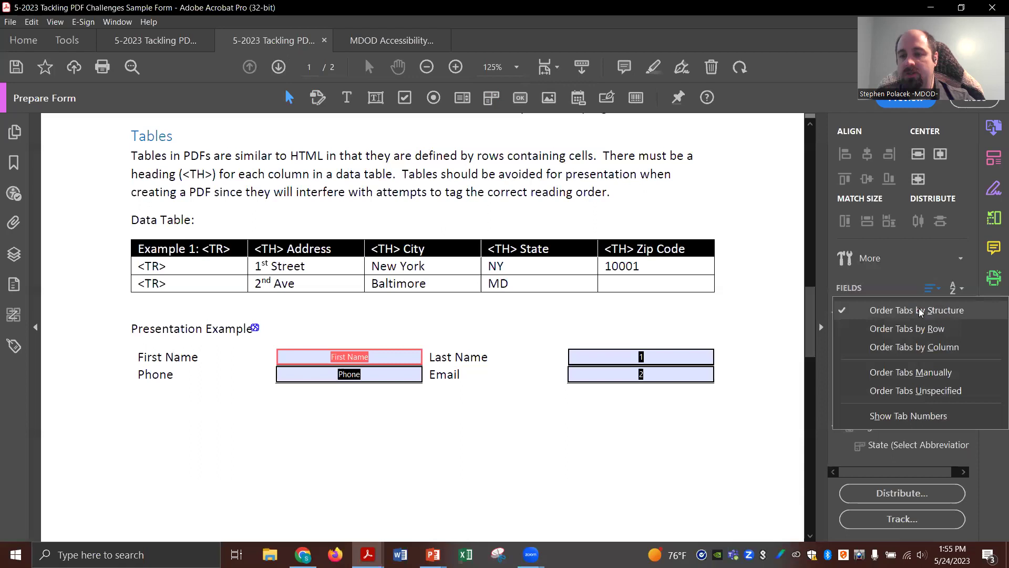
left_click(899, 374)
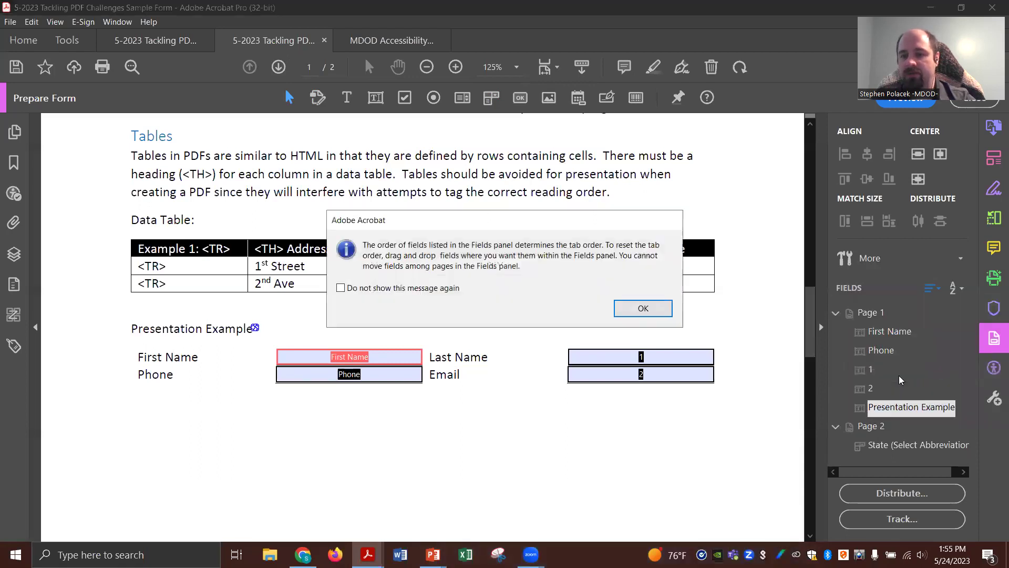
left_click(642, 310)
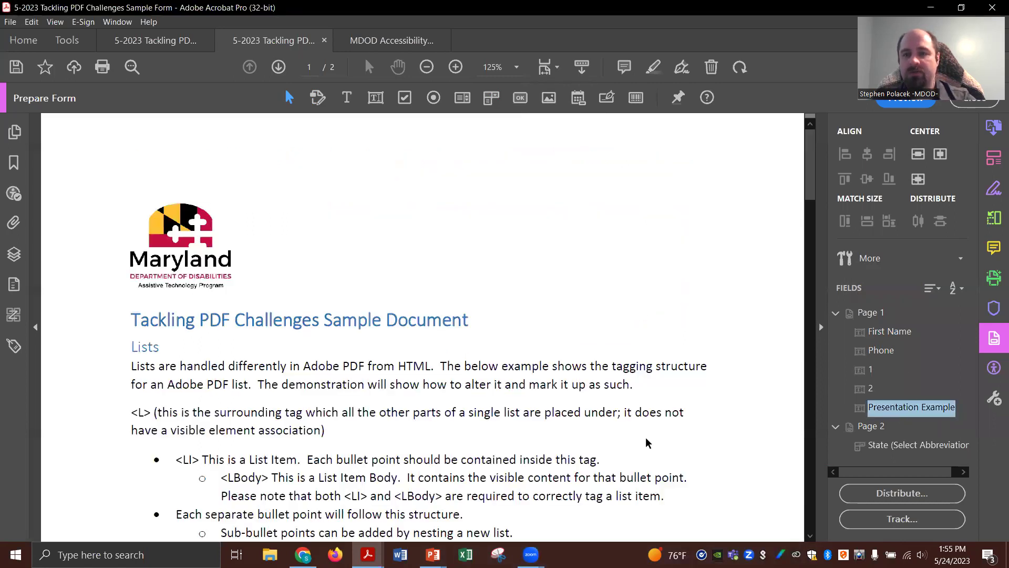
- Make the current properties of the First Name field in the Presentation Example the defaults for new text fields
scroll(646, 437, "down", 3)
scroll(646, 439, "down", 15)
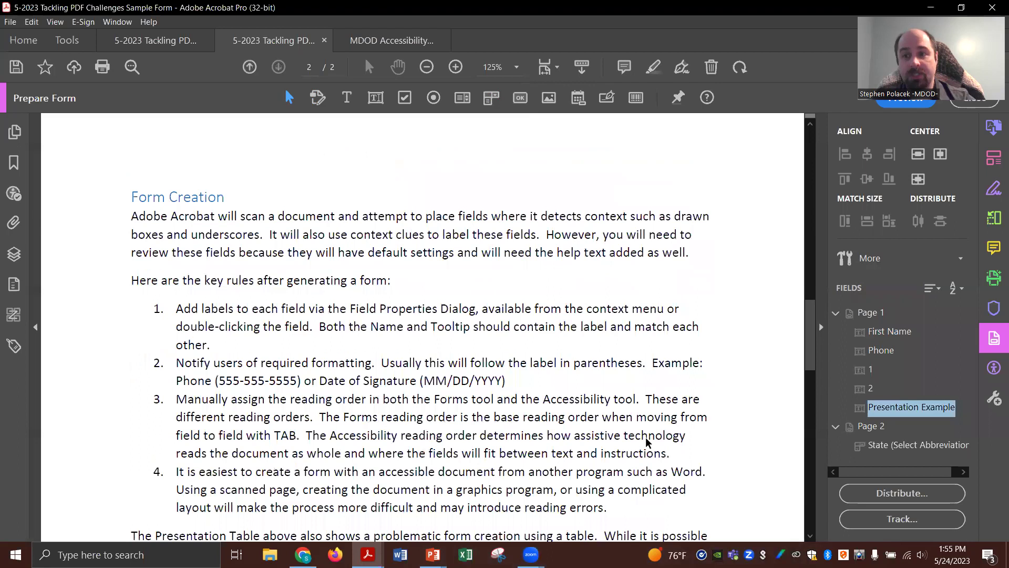
scroll(646, 437, "down", 8)
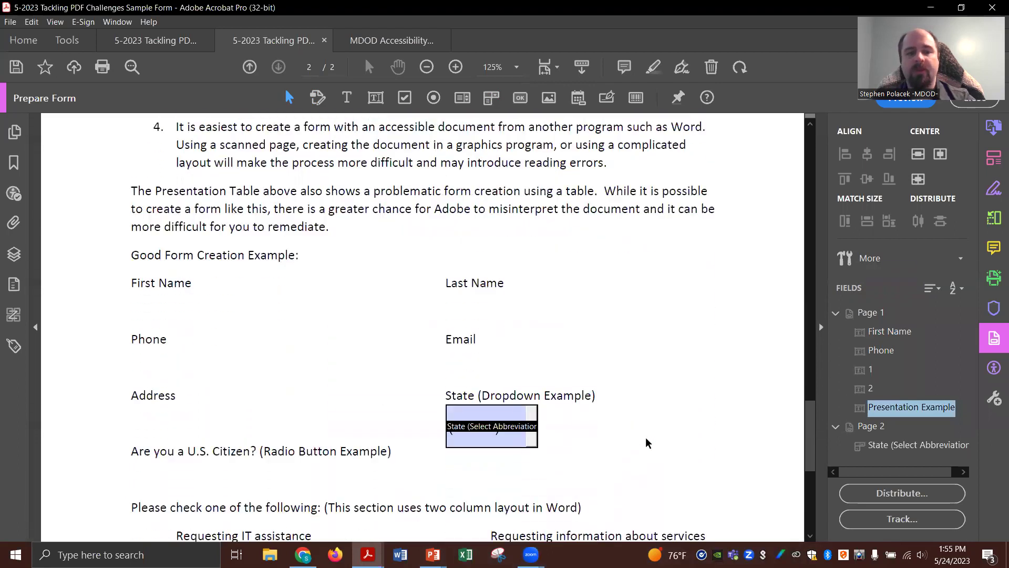
scroll(645, 437, "up", 8)
scroll(646, 436, "up", 8)
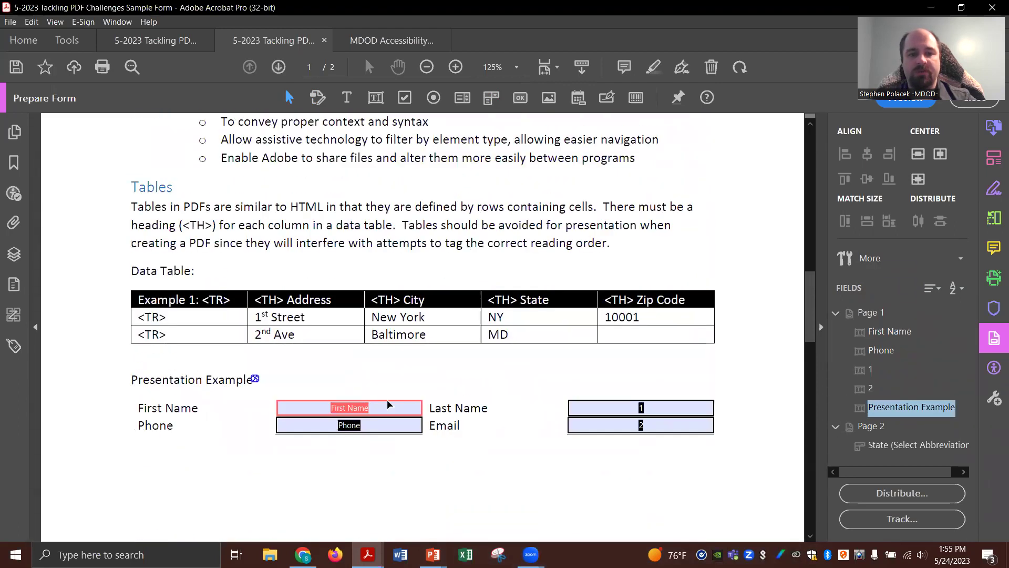
left_click(383, 410)
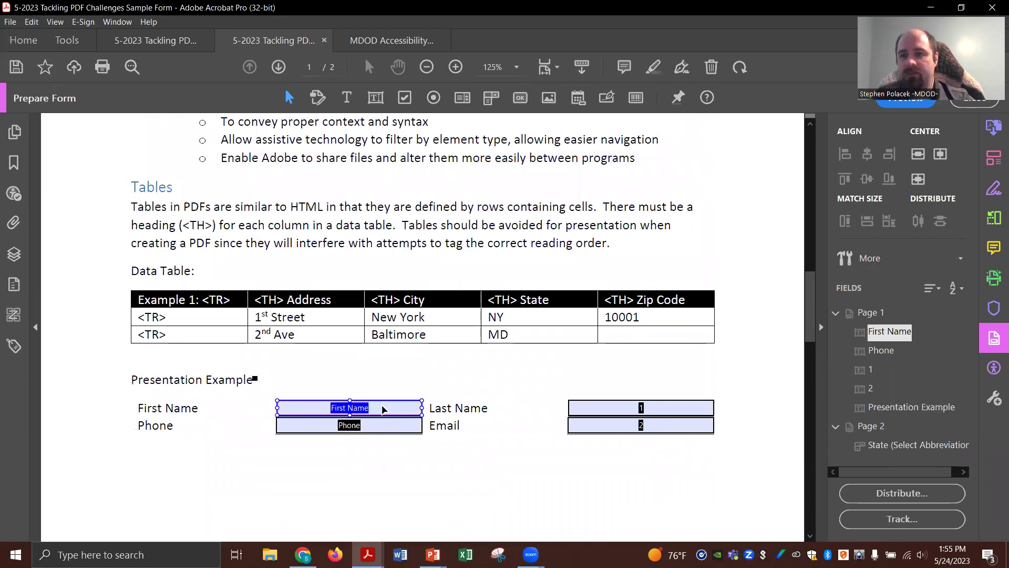
right_click(383, 409)
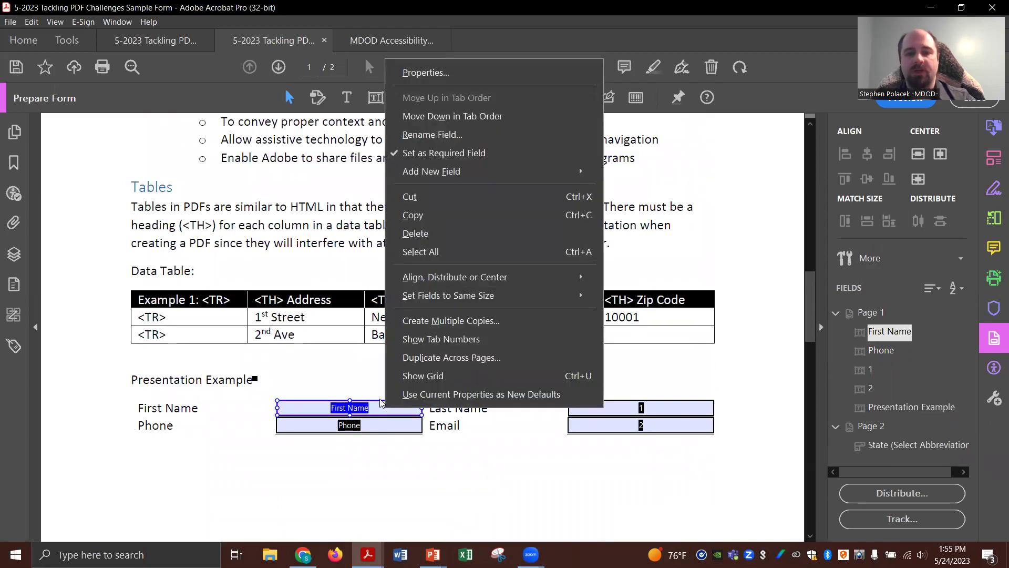
left_click(453, 395)
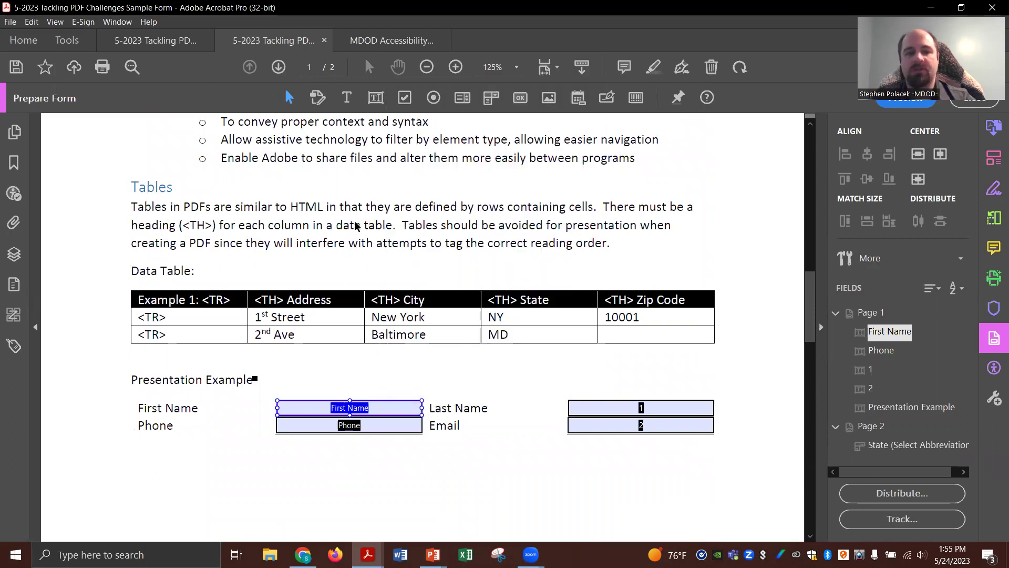
- Add a text field beneath the First Name label in the Good Form Creation Example and open its properties
scroll(356, 225, "down", 10)
scroll(355, 225, "down", 3)
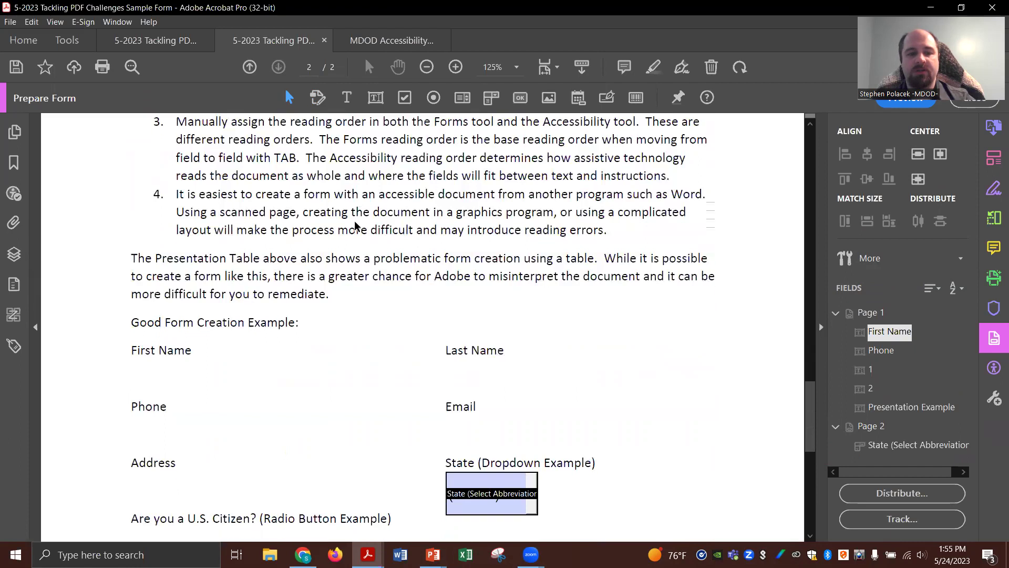
left_click(376, 97)
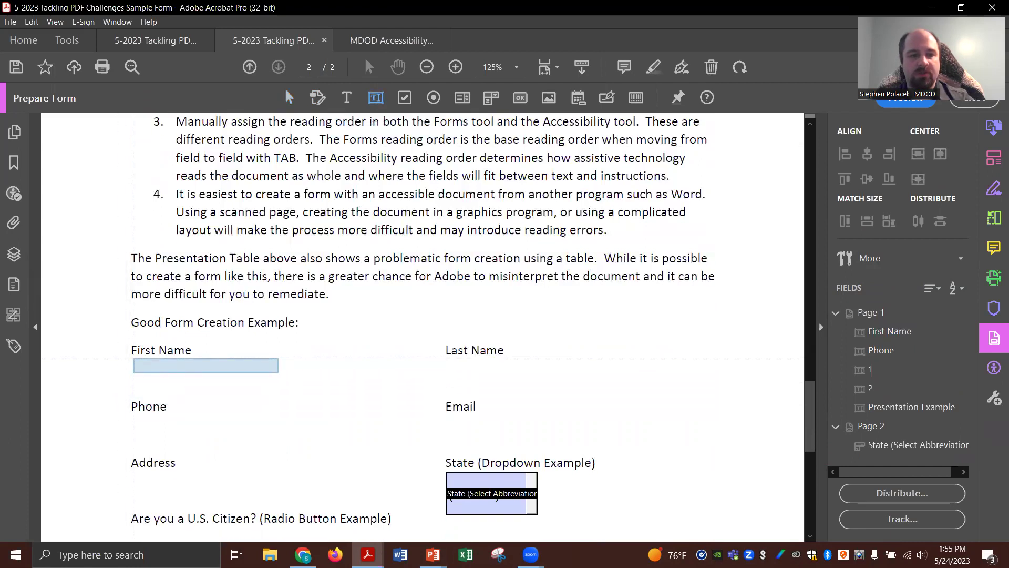
left_click(130, 362)
double_click(164, 372)
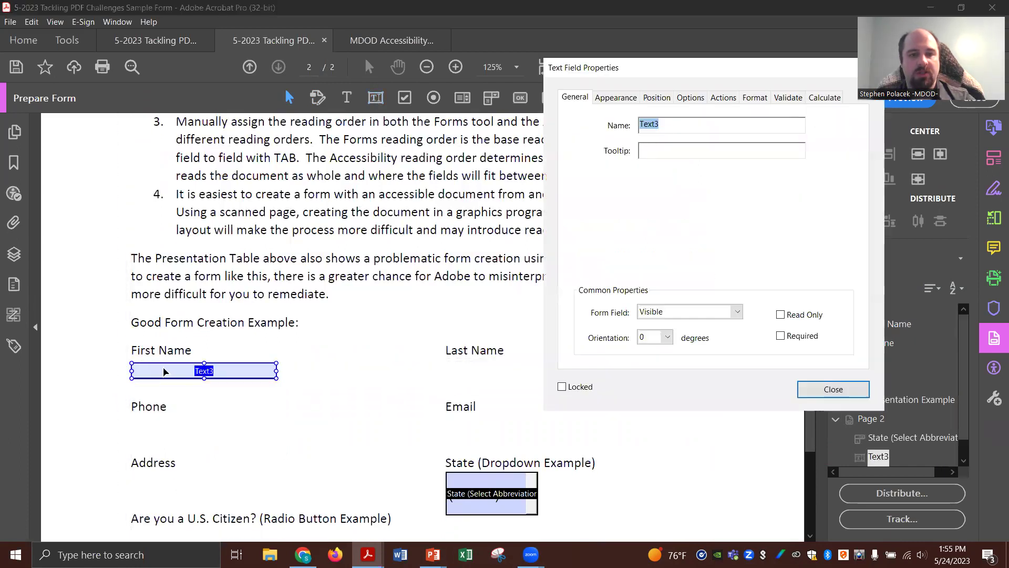
- Check the new text field's appearance, options and general settings against the saved defaults, and close its properties
left_click(608, 102)
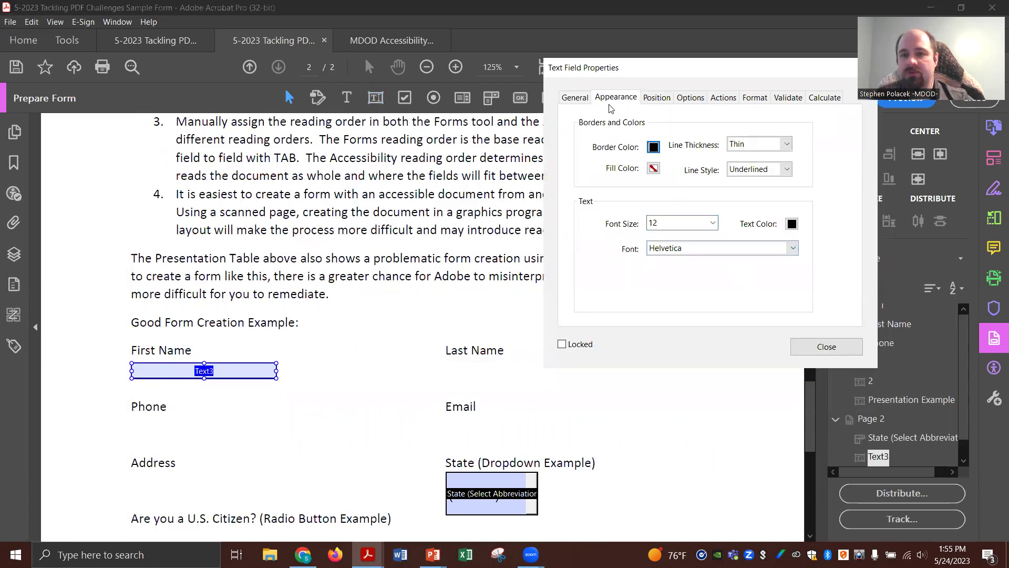
left_click(575, 96)
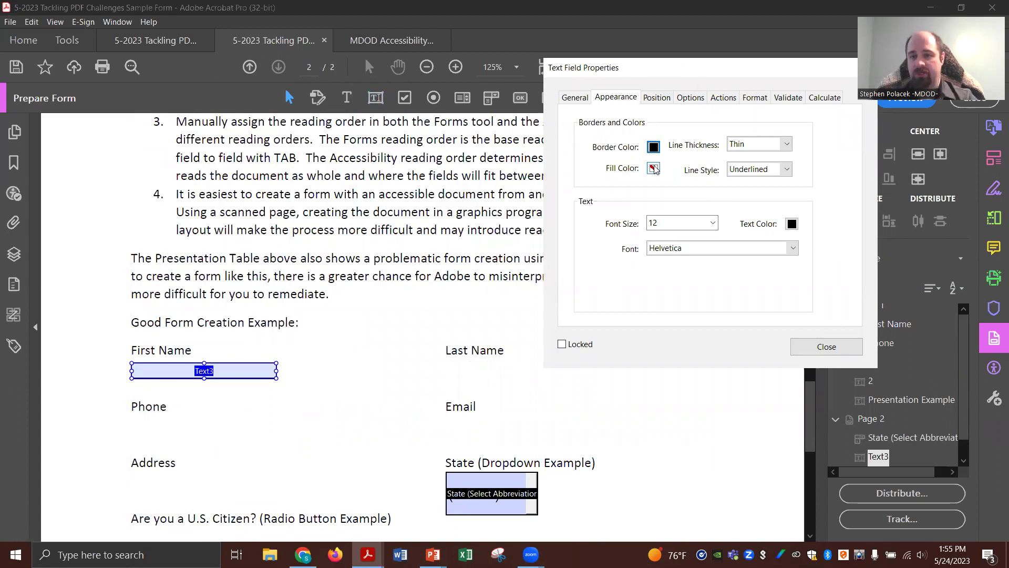
left_click(681, 100)
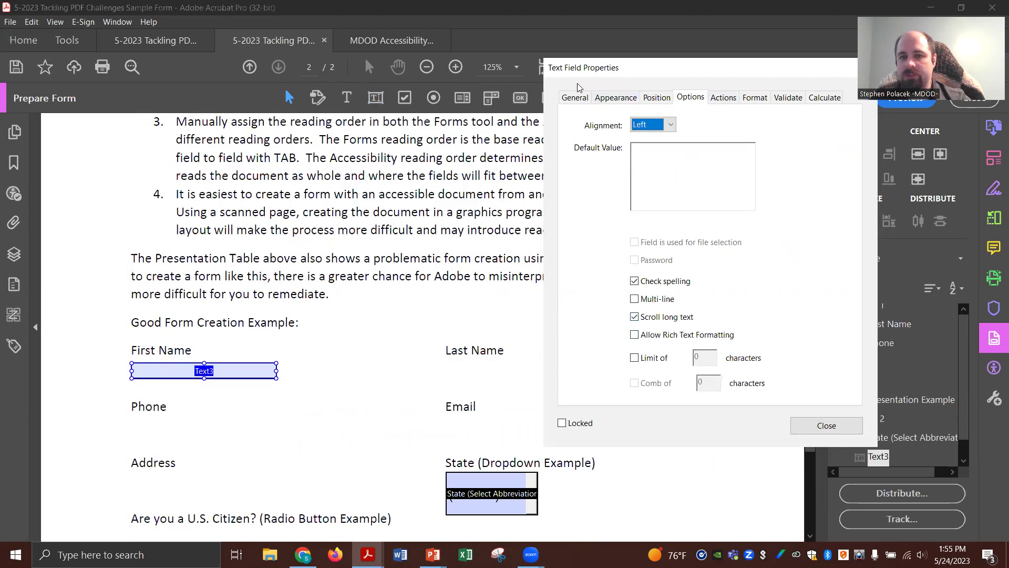
left_click(574, 98)
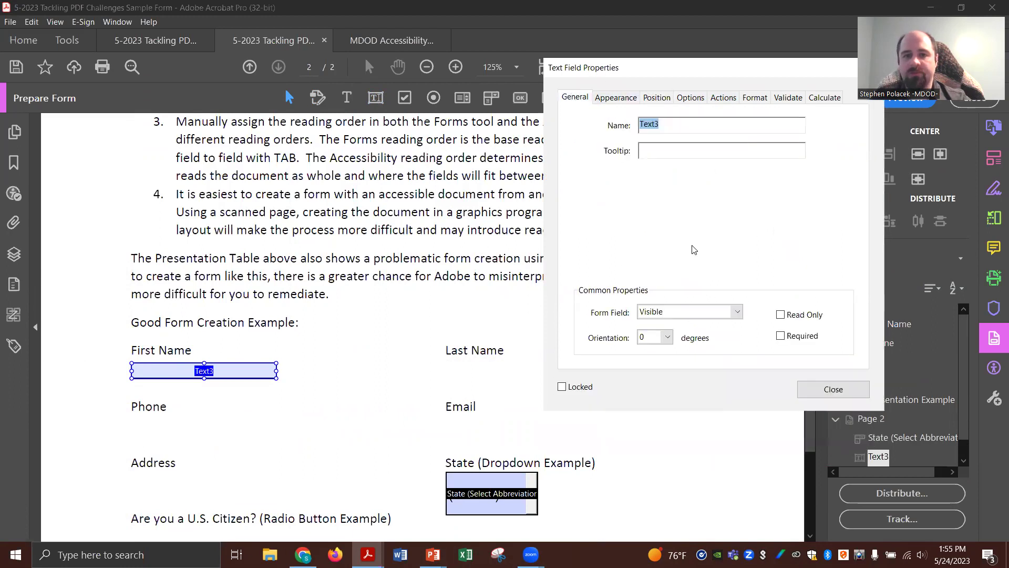
left_click(825, 390)
- Draw a radio button beneath the "Are you a U.S. Citizen?" question
scroll(545, 373, "down", 5)
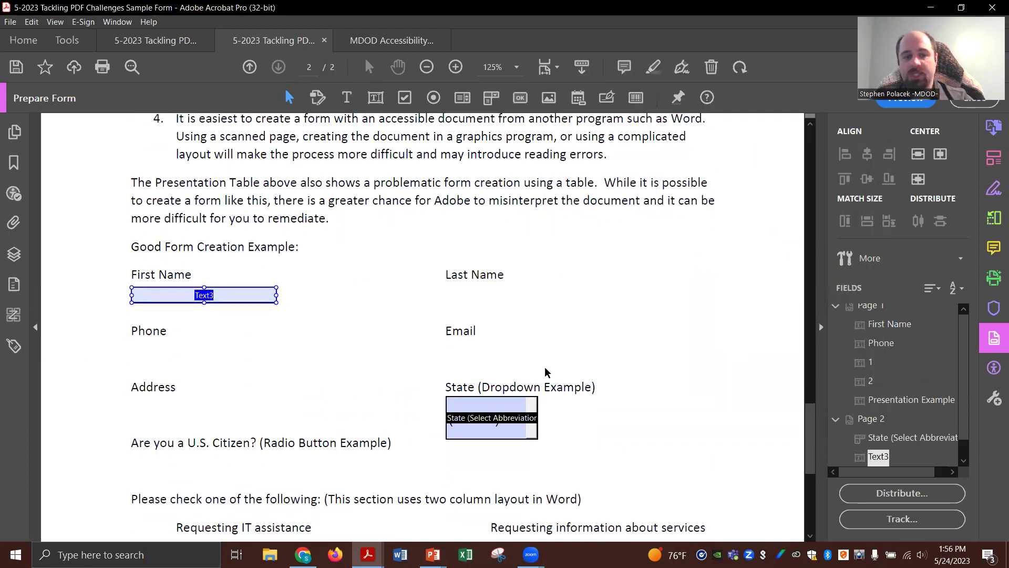
left_click(340, 381)
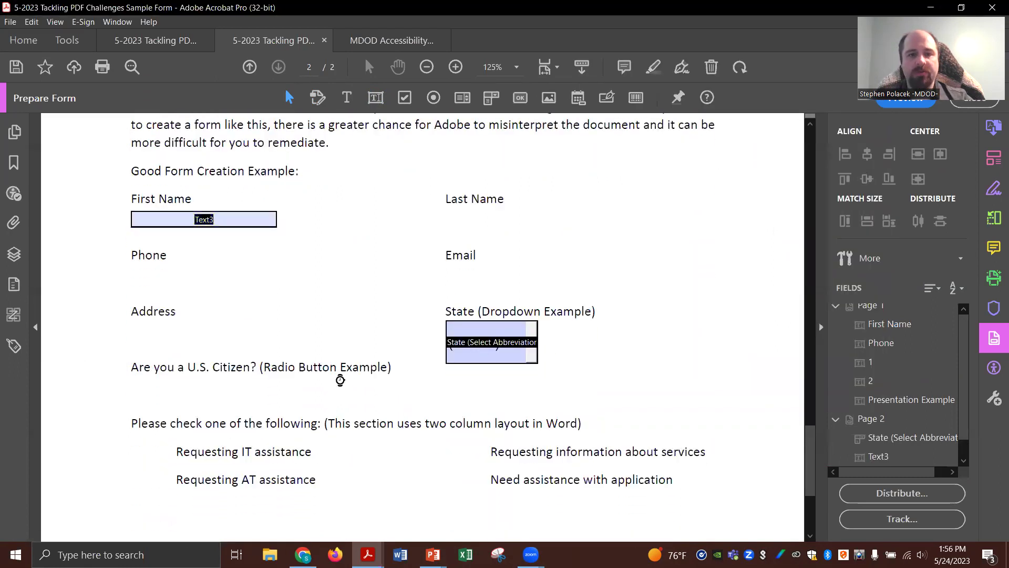
left_click(434, 101)
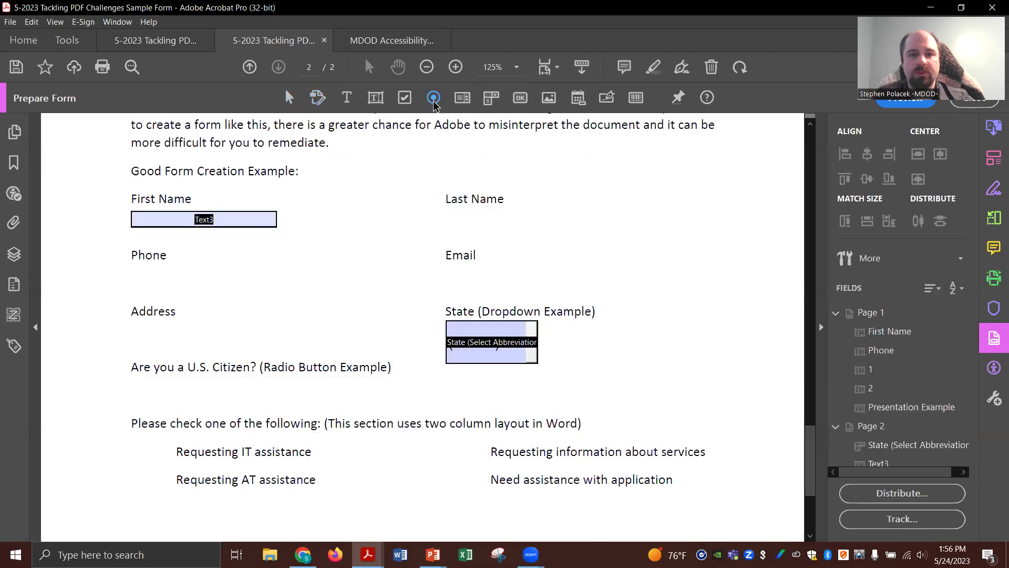
left_click_drag(157, 379, 194, 408)
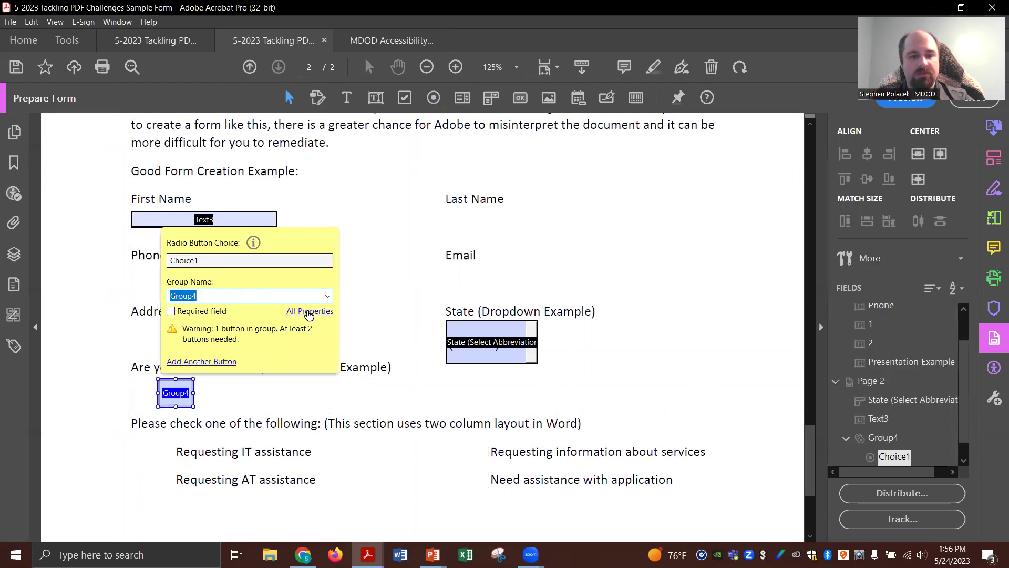
- Set both the name and the tooltip of the new radio button to "Are you a U.S. Citizen?"
left_click(308, 312)
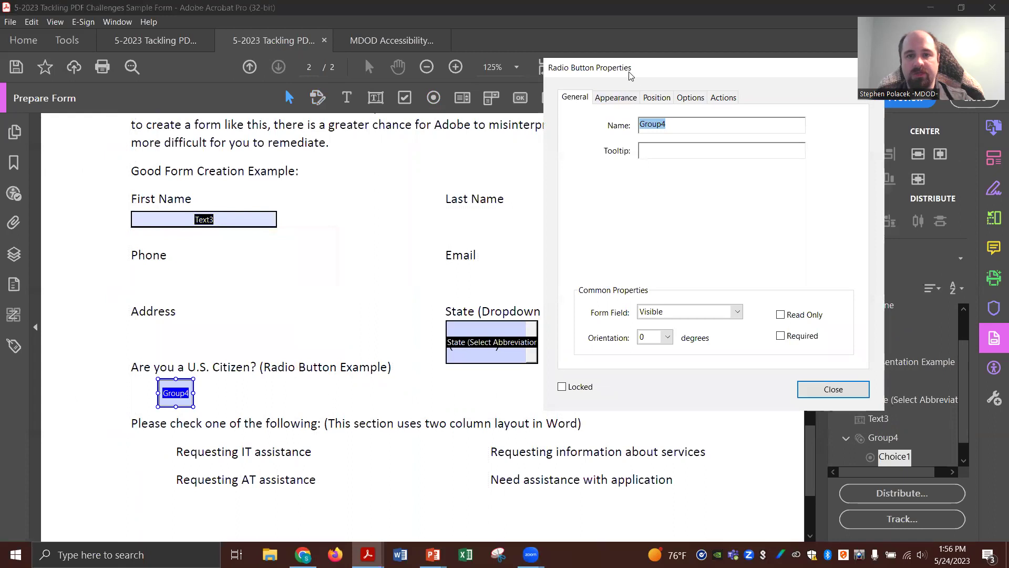
left_click_drag(635, 79, 408, 122)
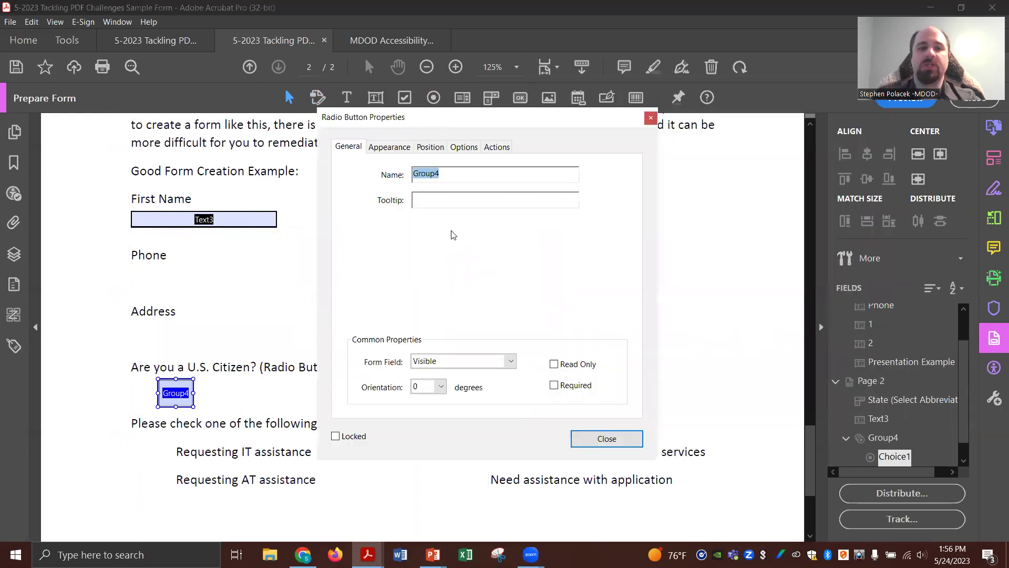
type("Are")
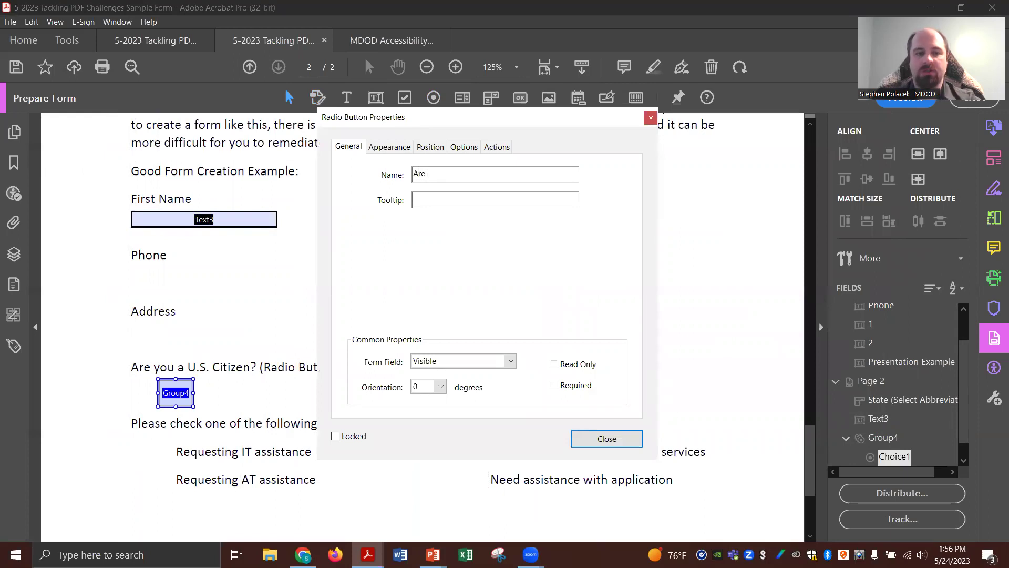
type(" you a U.S. ")
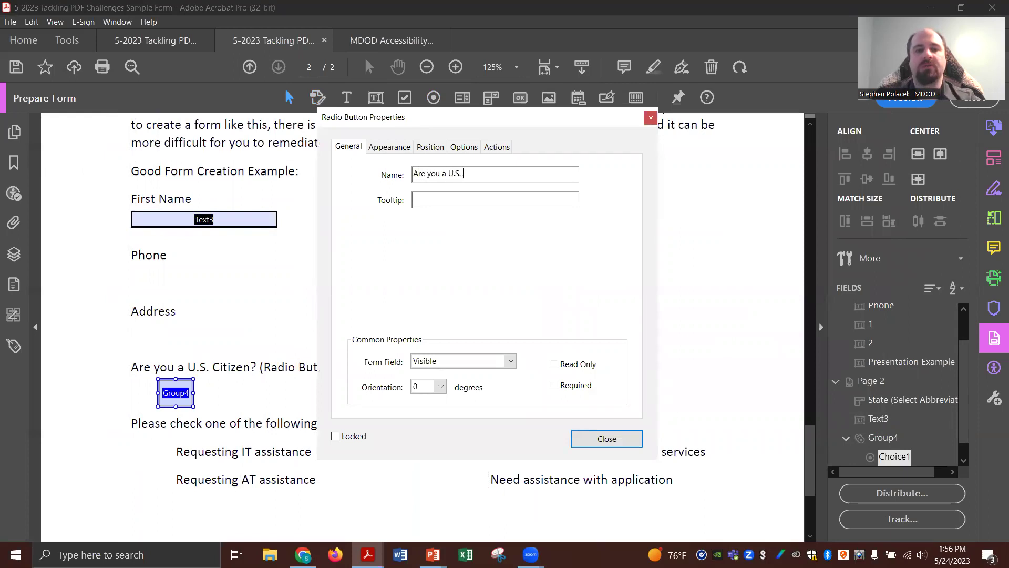
type("Citi")
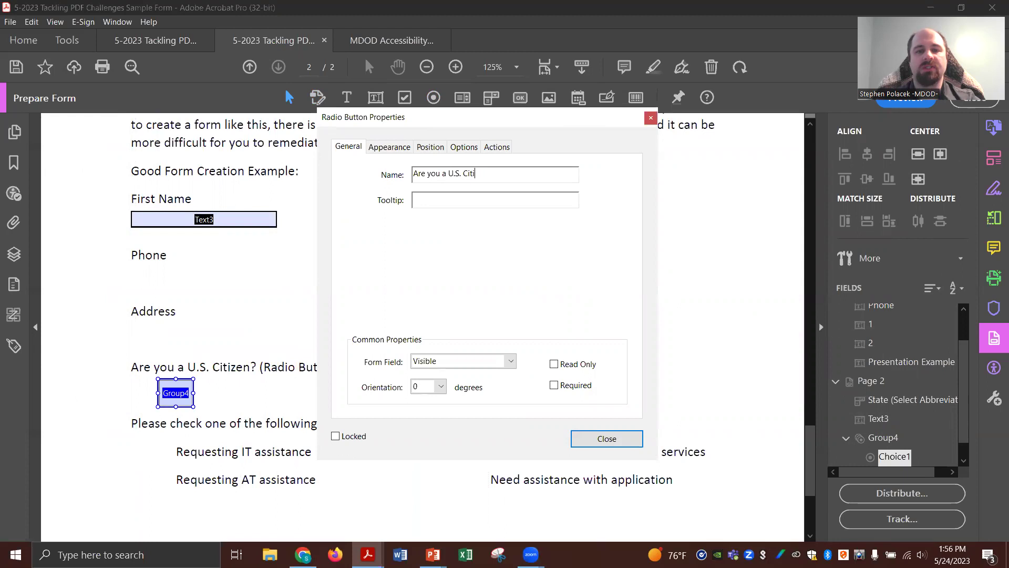
type("zen?")
key("ctrl+a")
key("ctrl+c")
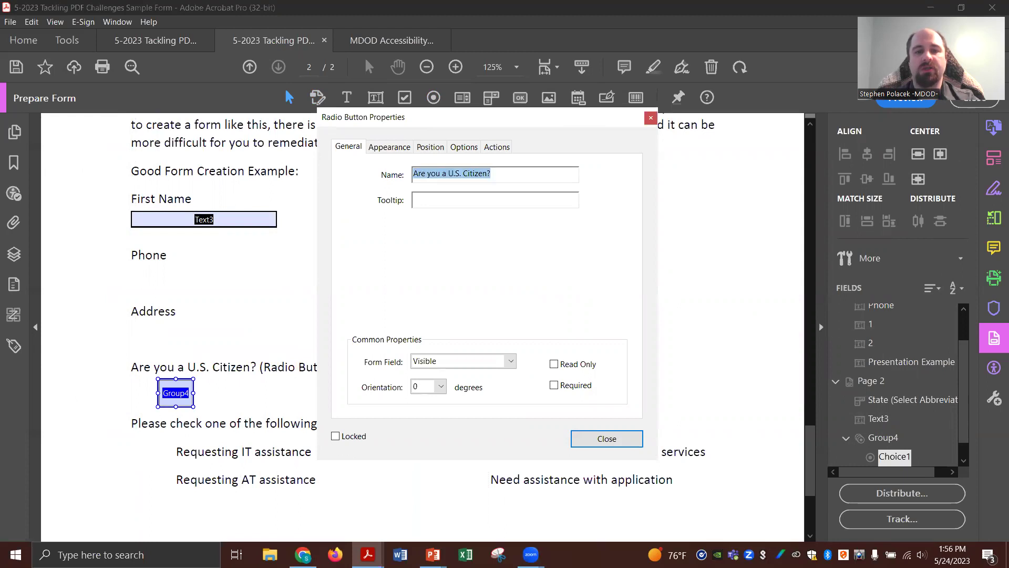
key("Tab")
key("ctrl+v")
- Set the radio button's choice to "Yes" and its button style to Circle, and close the properties
left_click(464, 146)
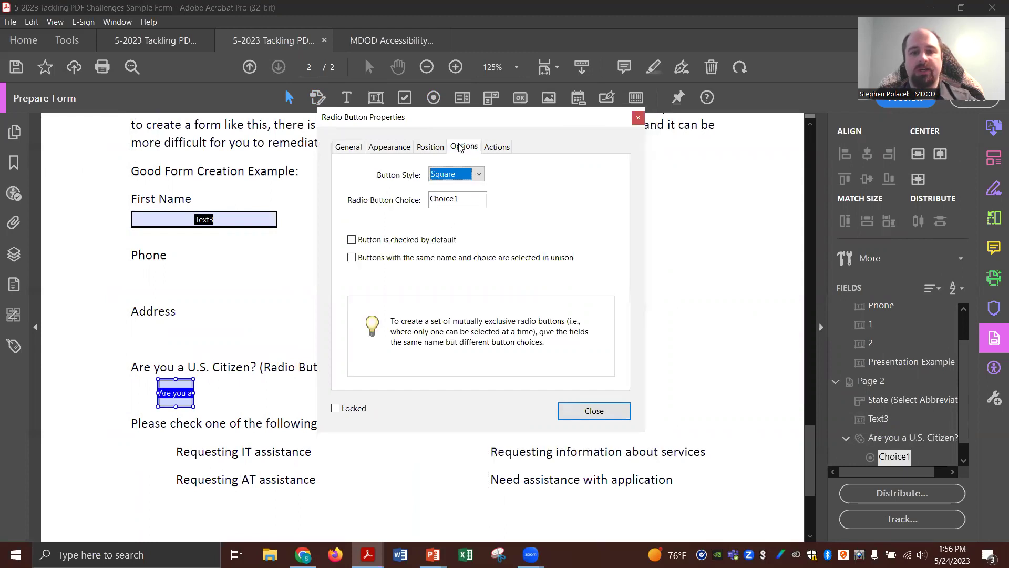
key("Tab")
type("Yes")
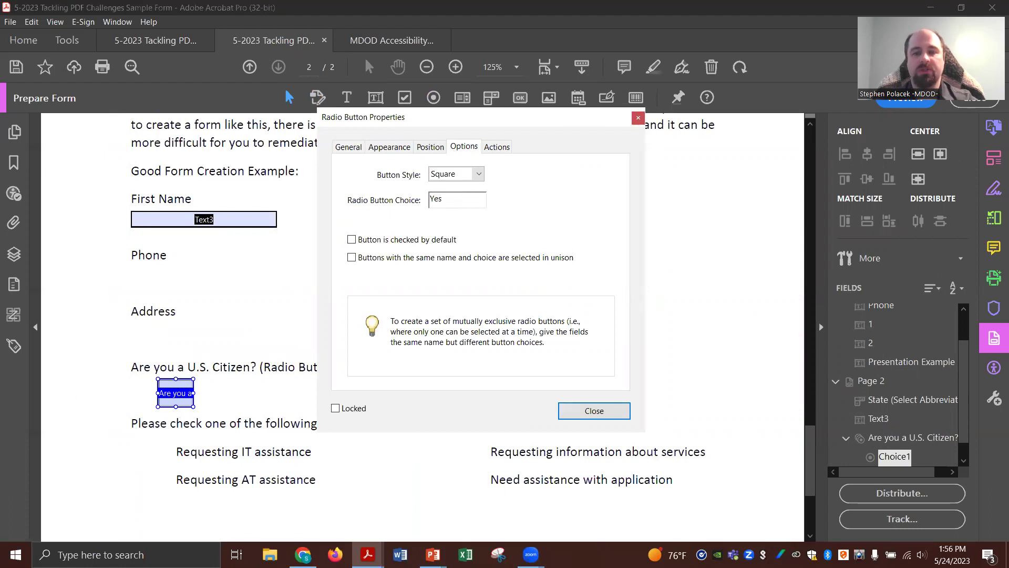
left_click(478, 176)
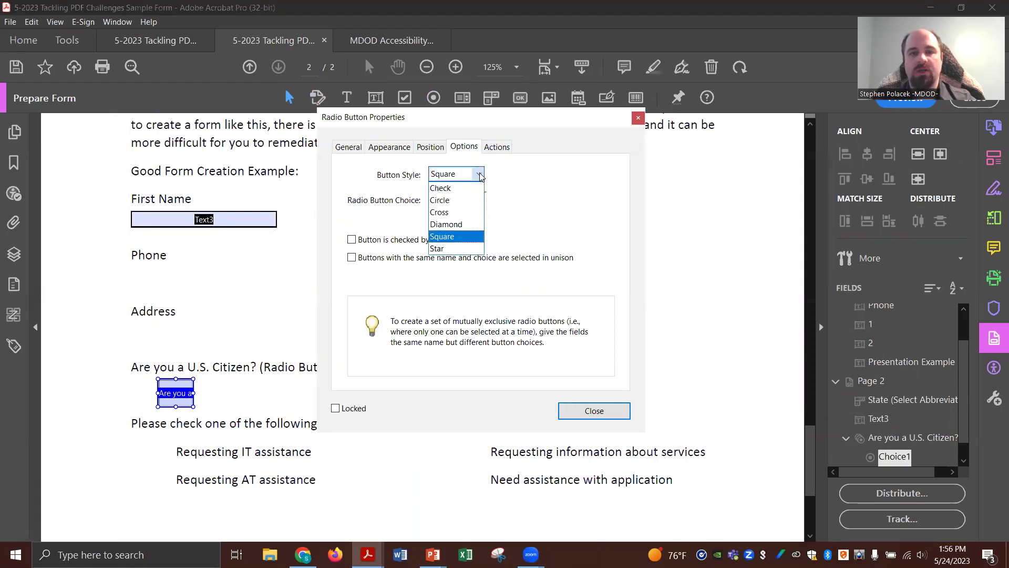
left_click(462, 200)
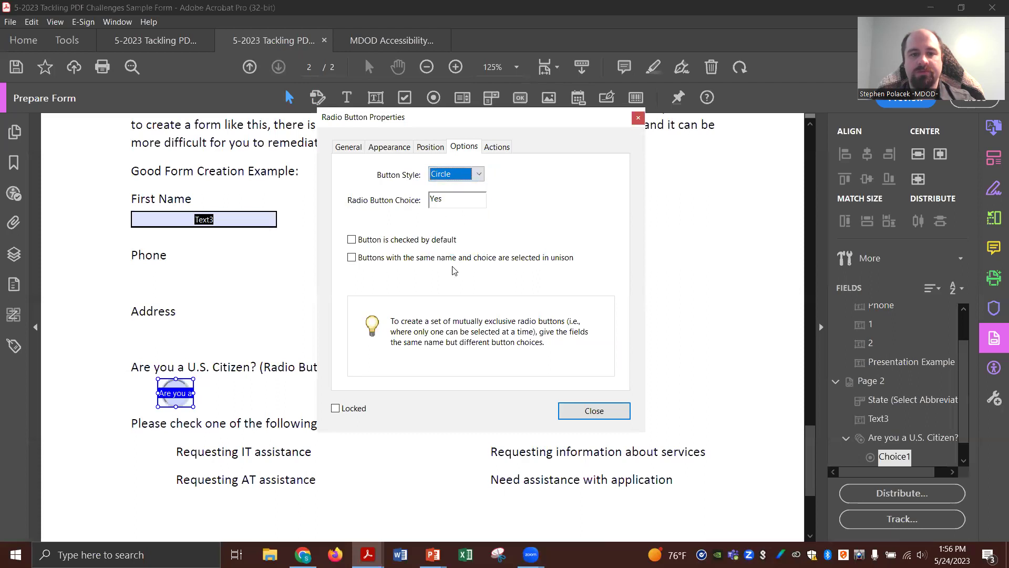
left_click(595, 412)
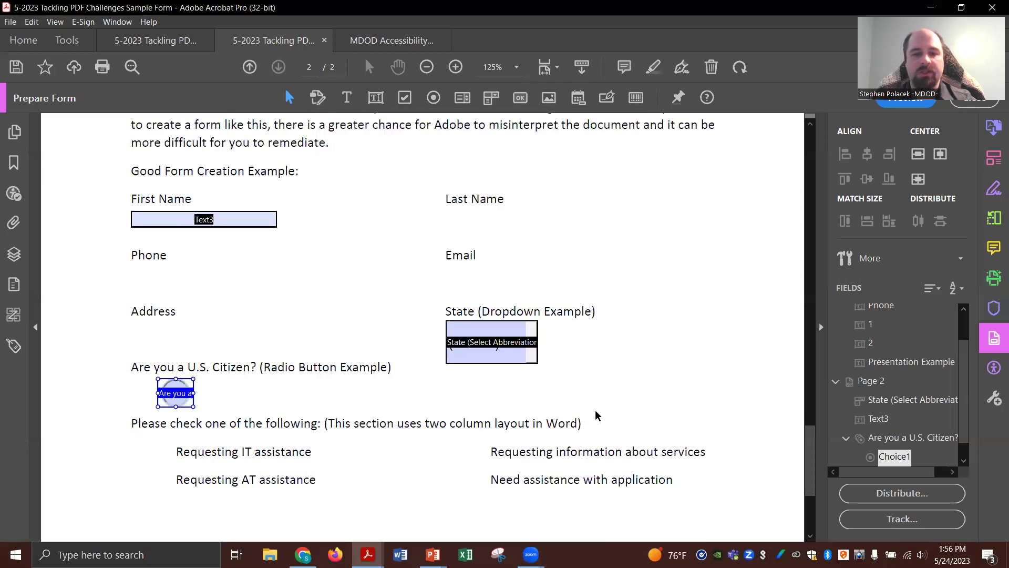
- Add a second radio button beside the first one in the "Are you a U.S. Citizen?" group and set its choice to "No"
left_click(433, 97)
left_click_drag(232, 379, 271, 411)
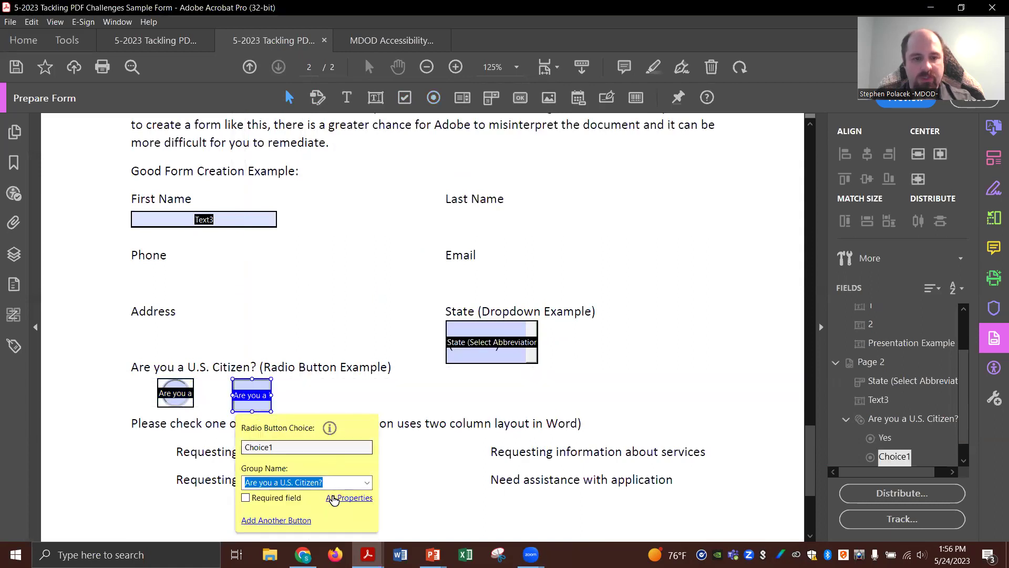
left_click(336, 498)
key("Up")
key("Up")
key("Up")
key("Tab")
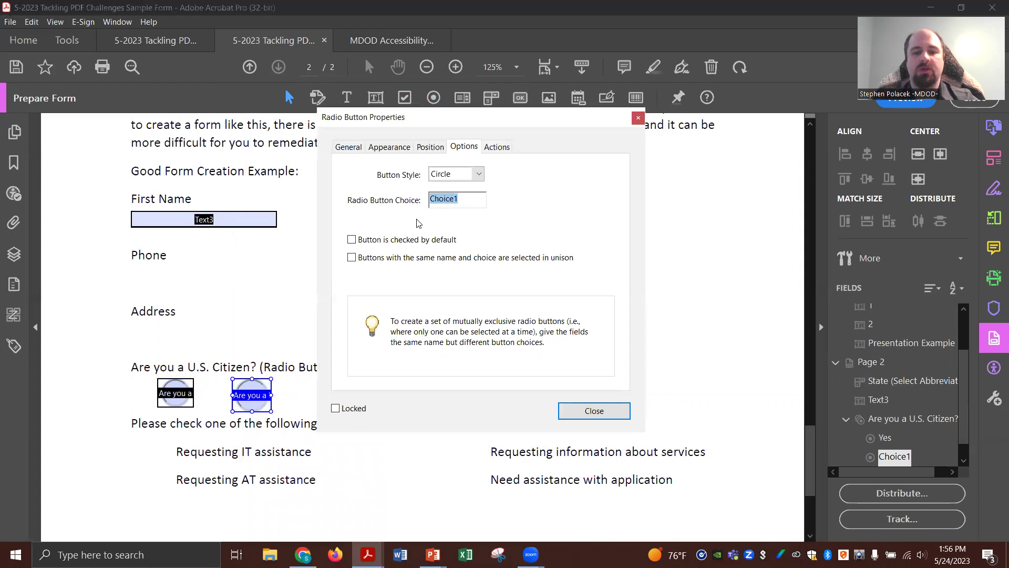
type("No")
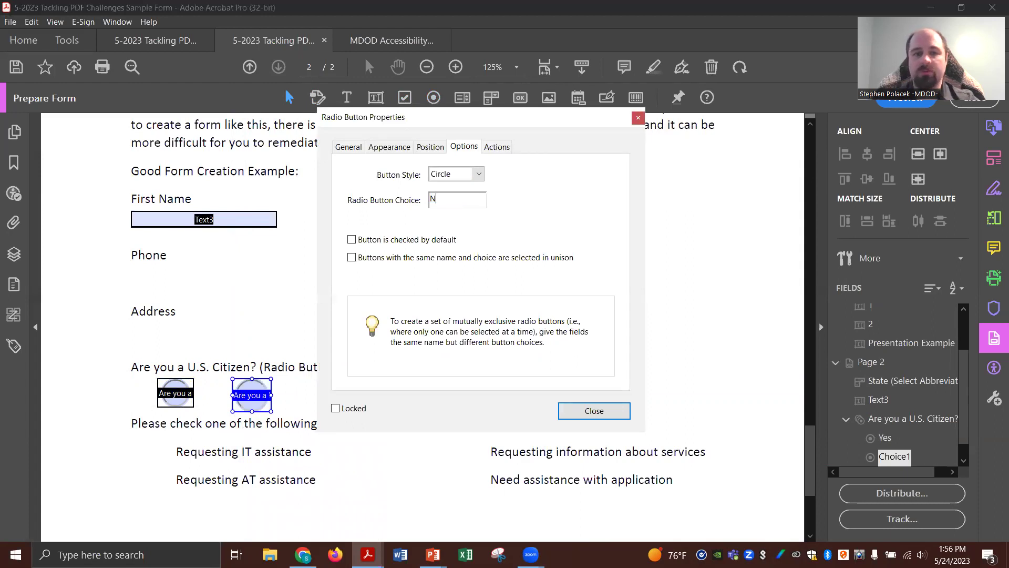
left_click(594, 410)
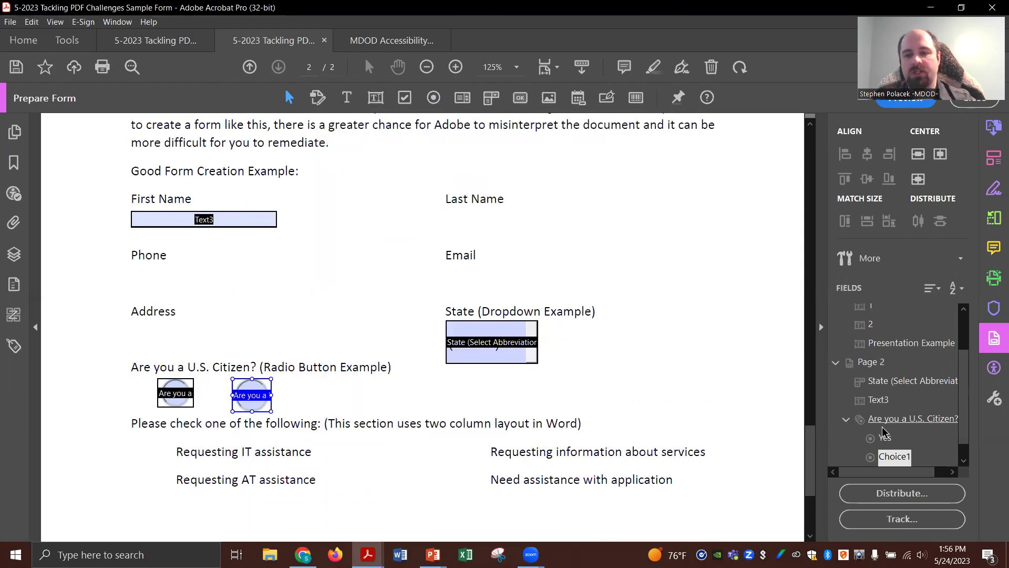
left_click(889, 427)
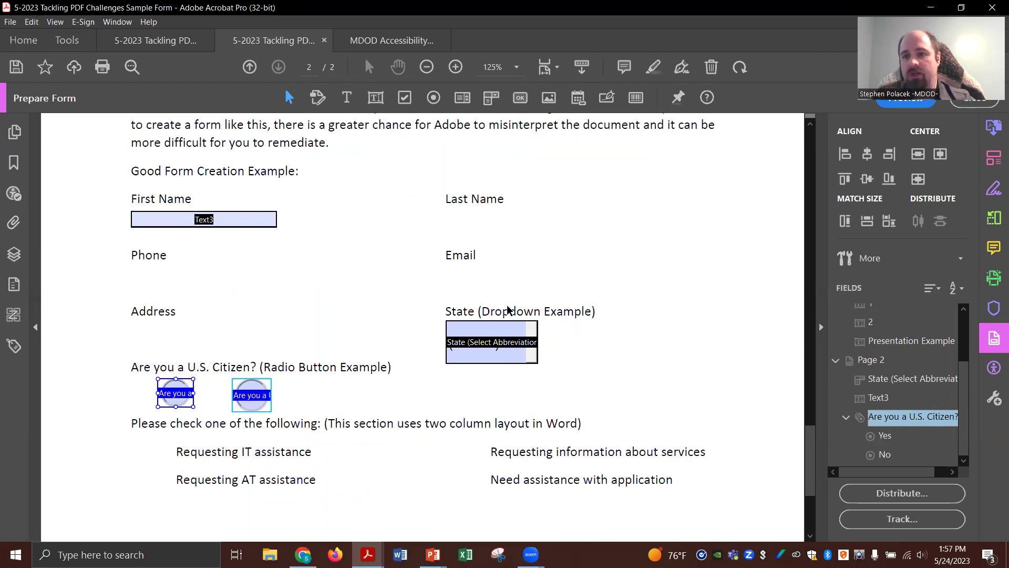
- Place a check box before "Requesting IT assistance" and set both its name and tooltip to "Requesting IT Assistance"
left_click(403, 98)
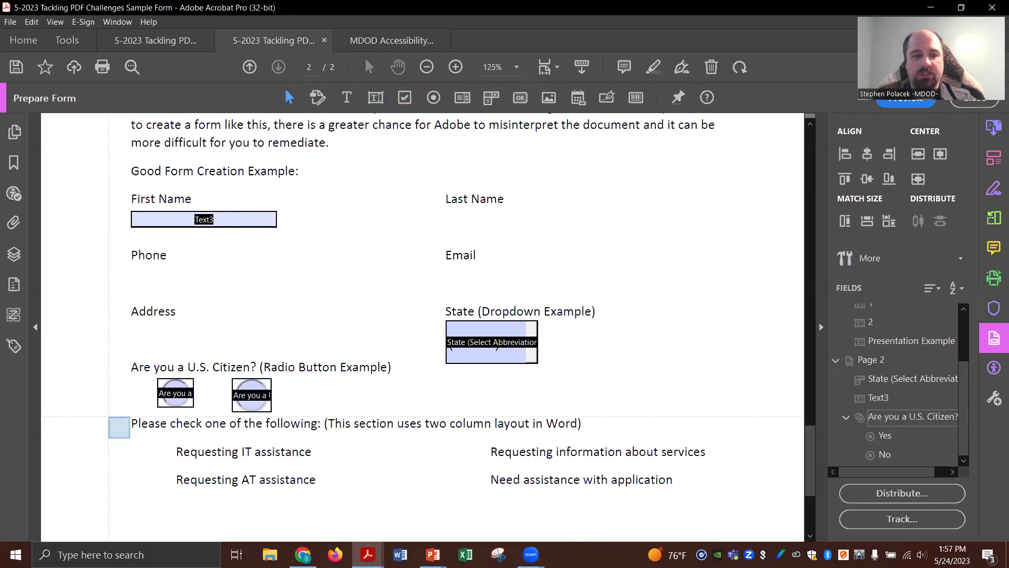
left_click(152, 450)
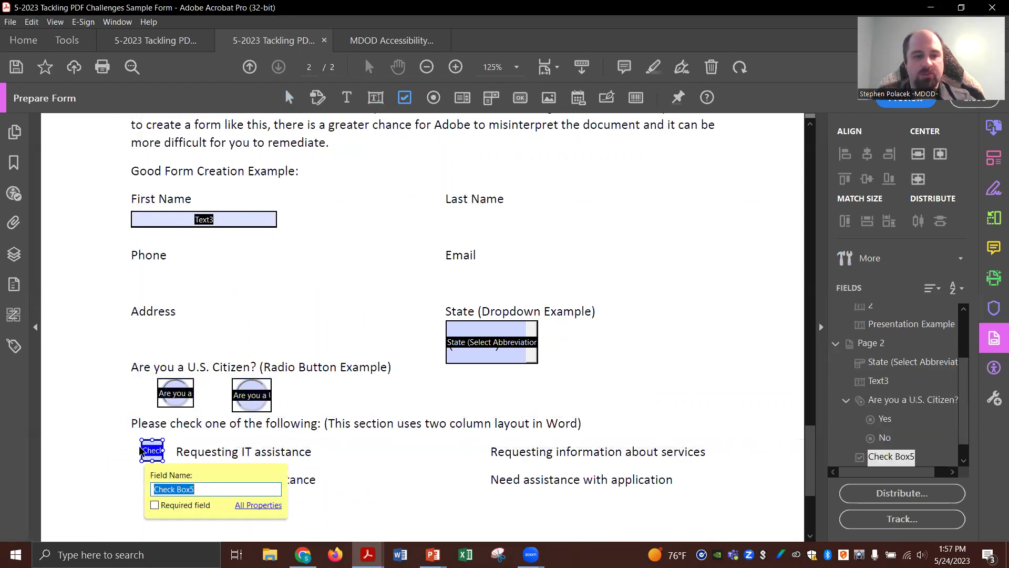
left_click(253, 500)
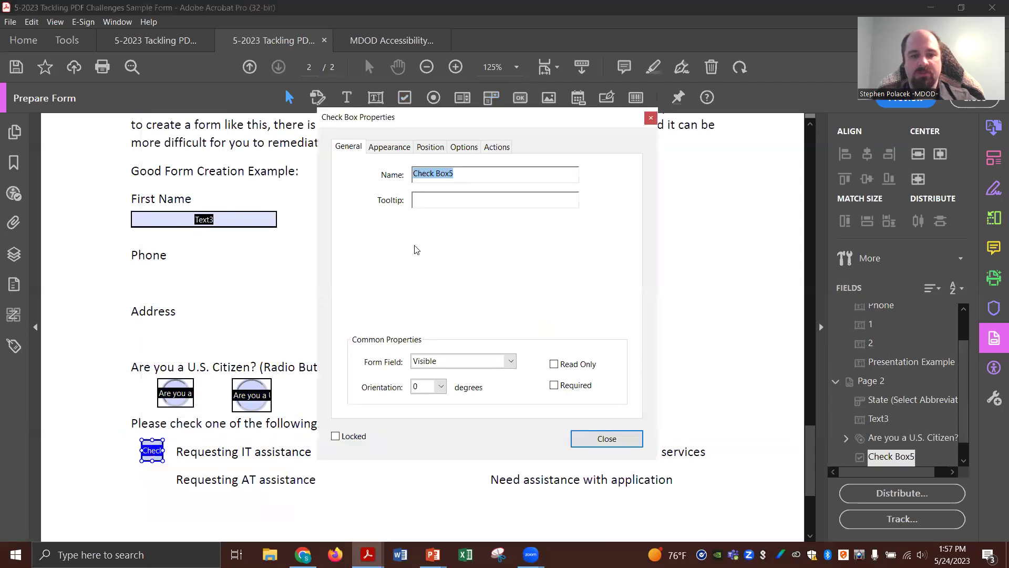
type("Requesting IT As")
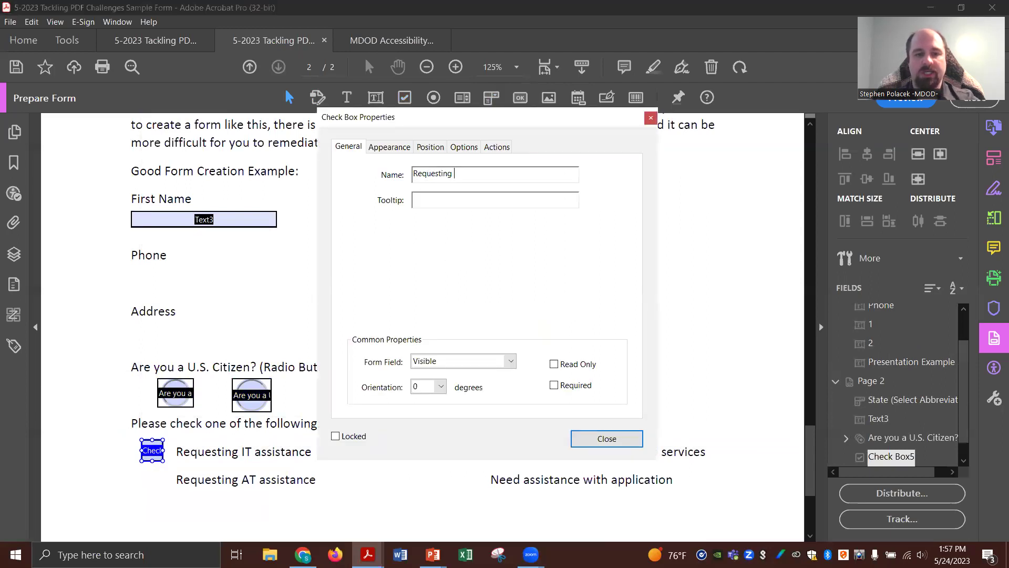
type("si")
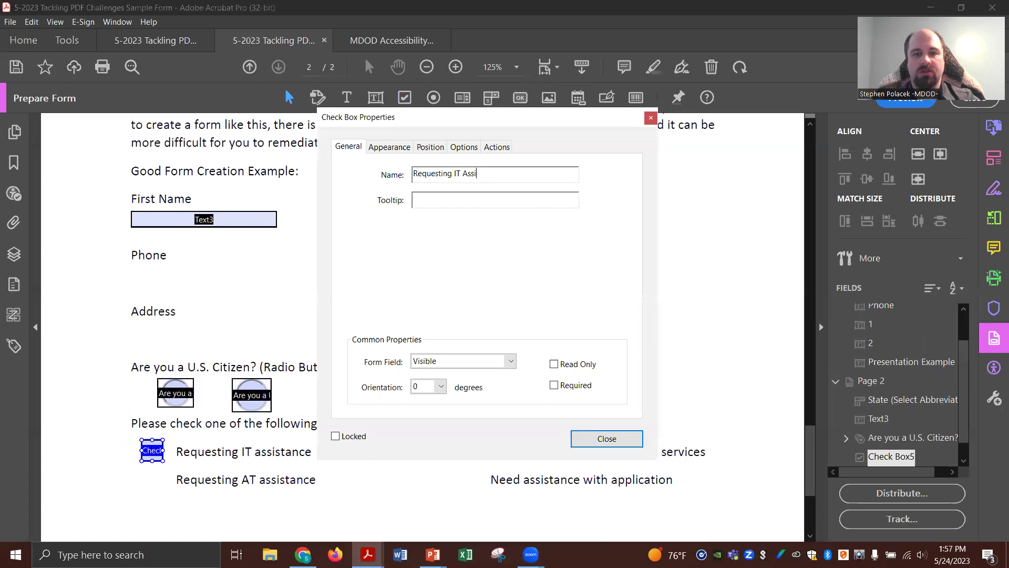
type("stance")
key("Tab")
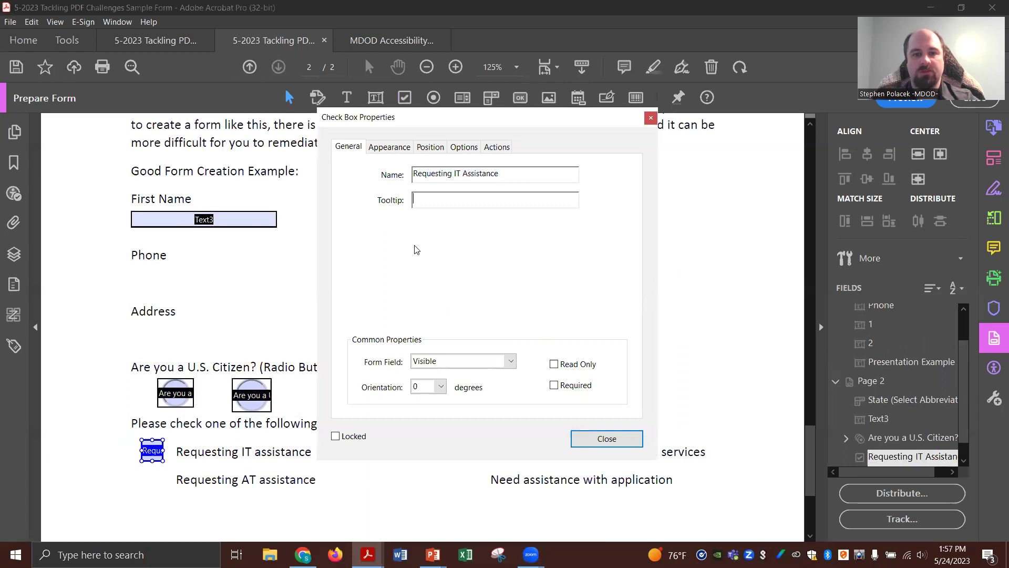
left_click(389, 147)
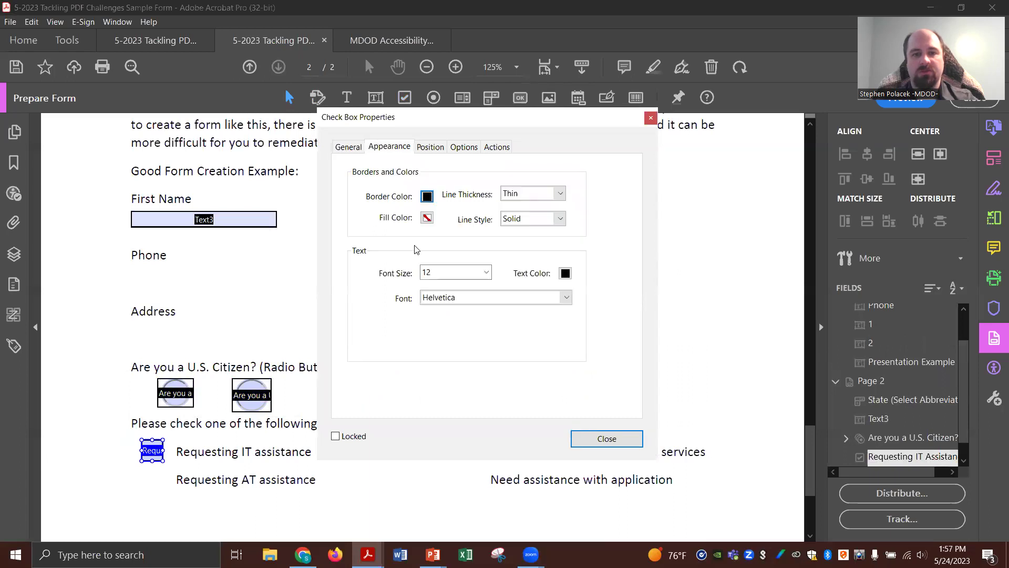
left_click(349, 146)
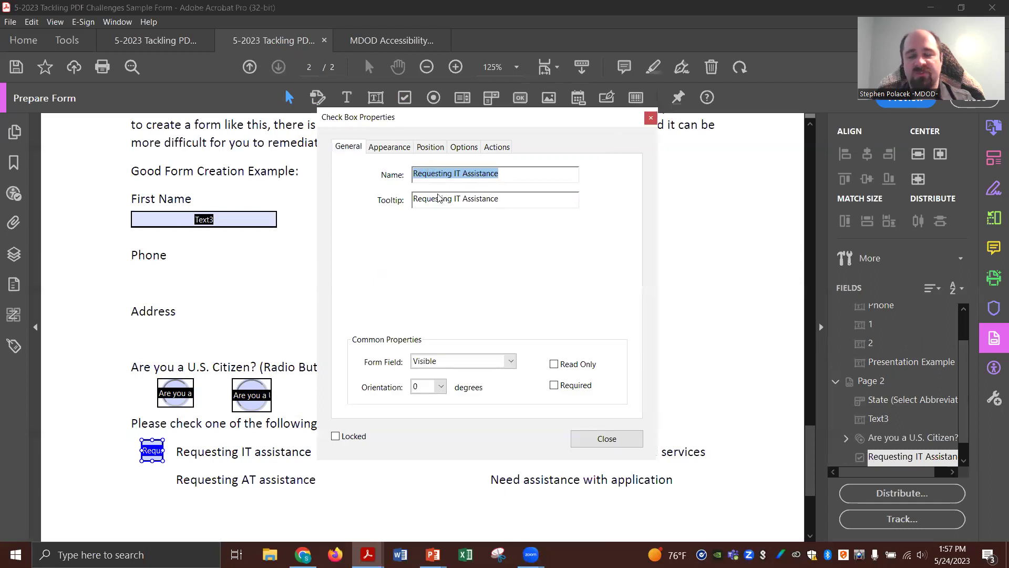
left_click(604, 443)
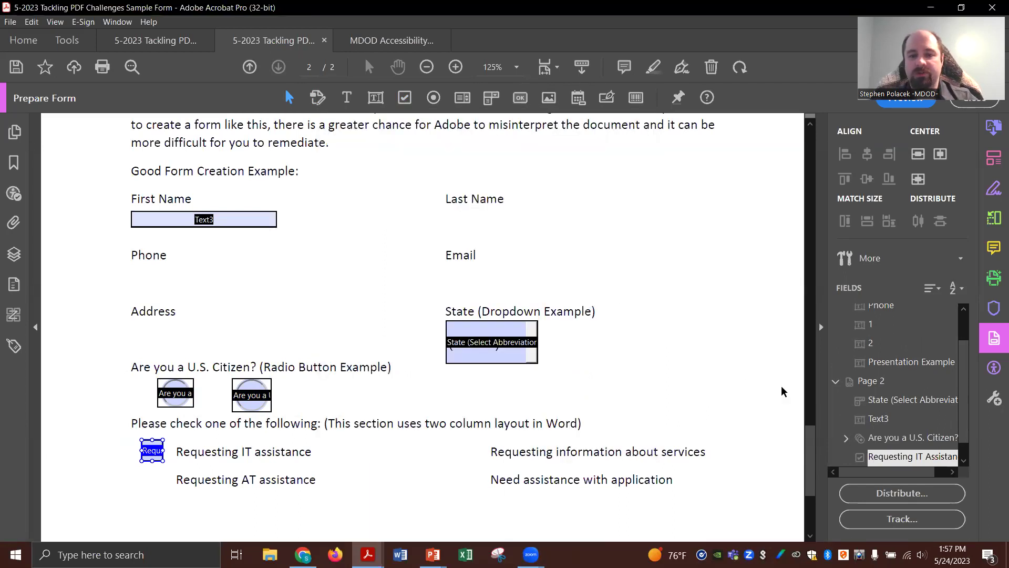
- Move the First Name text field ahead of the State dropdown in page 2's field order
left_click(894, 400)
left_click(884, 415)
left_click(894, 437, "ctrl")
left_click(878, 419)
left_click_drag(864, 422, 863, 391)
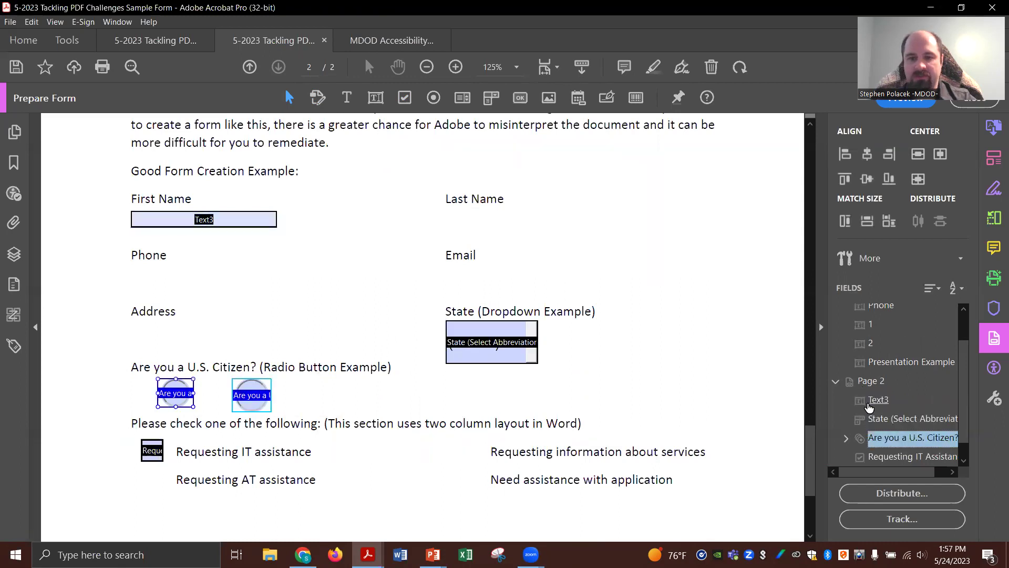
key("Down")
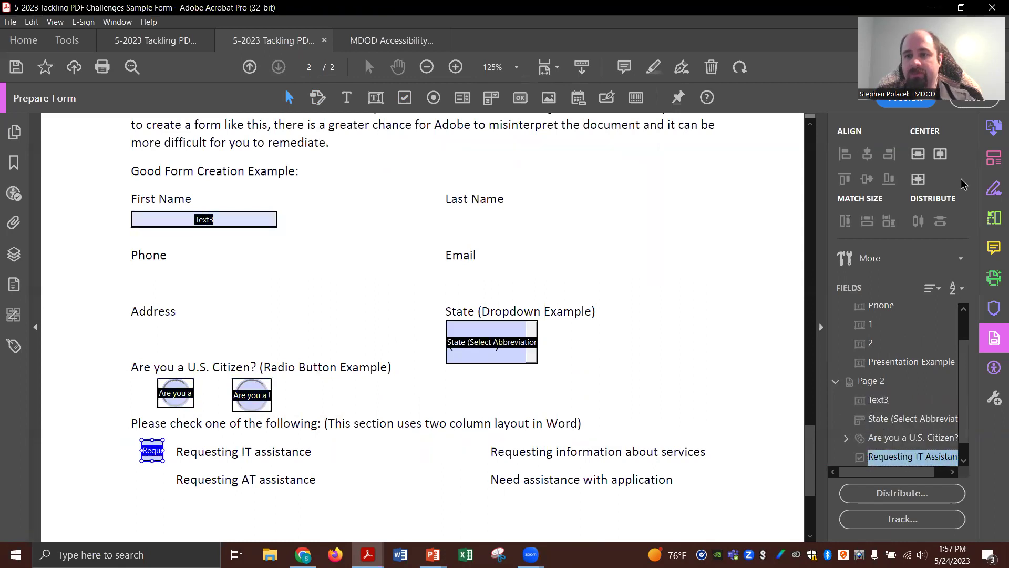
- Open the Reading Order tool and tag the First Name label and its text field as a form field
left_click(992, 371)
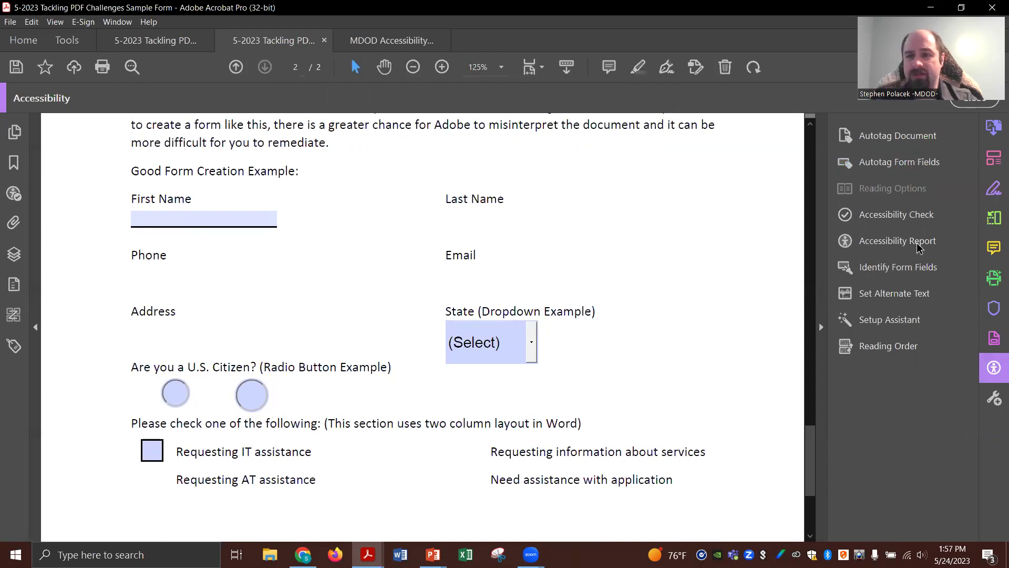
left_click(868, 348)
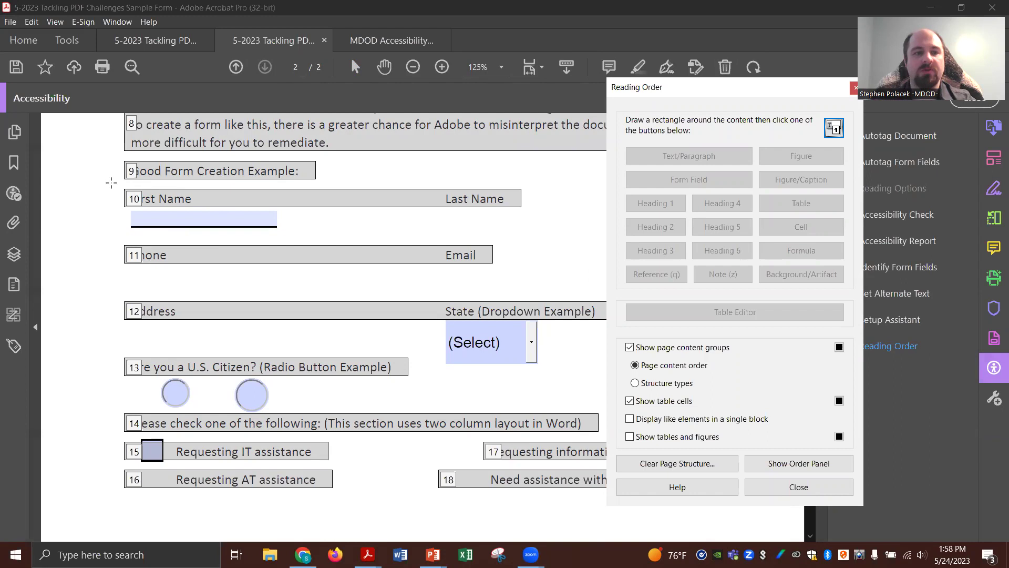
left_click_drag(112, 183, 306, 236)
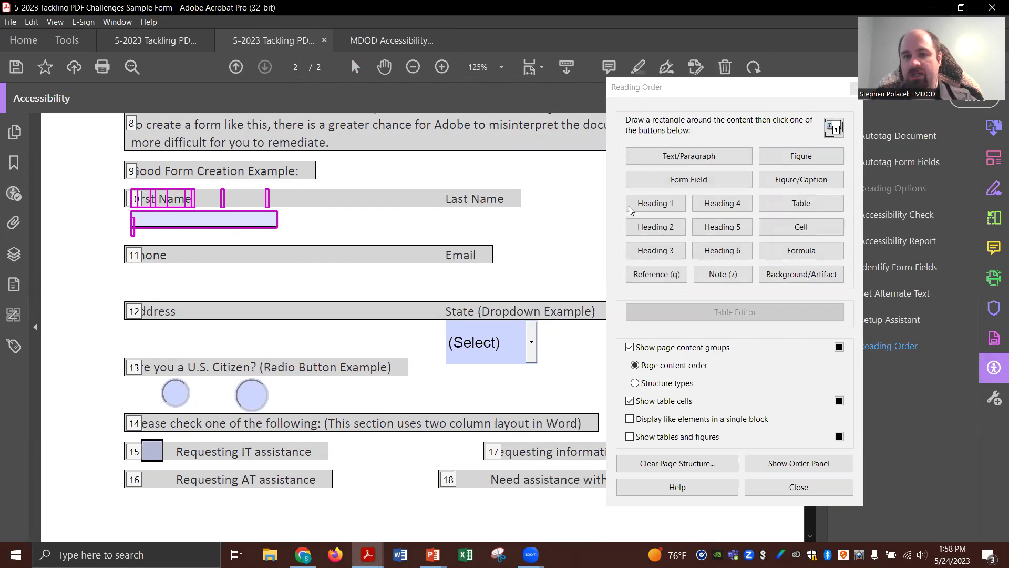
left_click(679, 182)
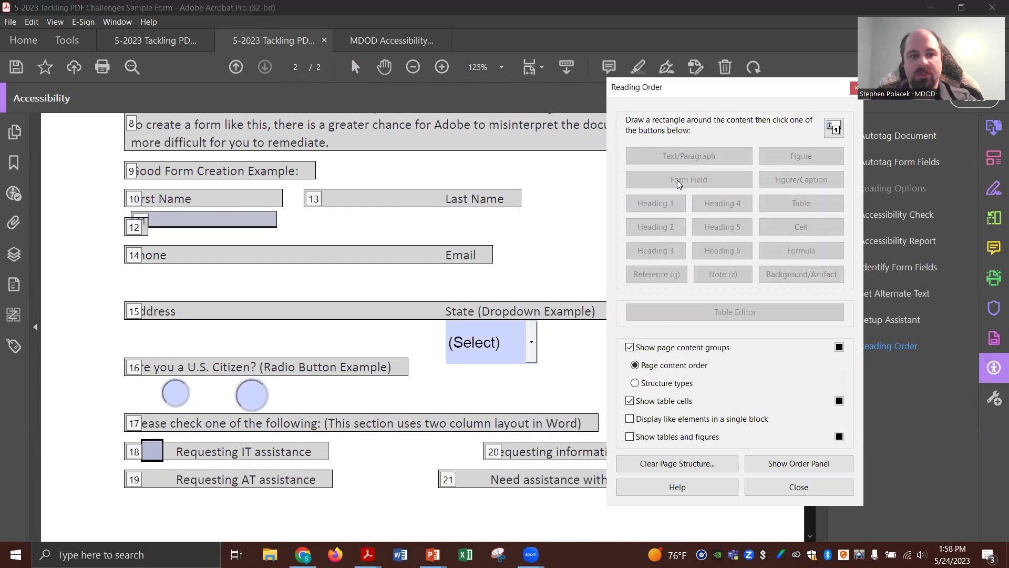
- Examine page 2's reading order around the First Name label, its text field and the entry following it
left_click(14, 314)
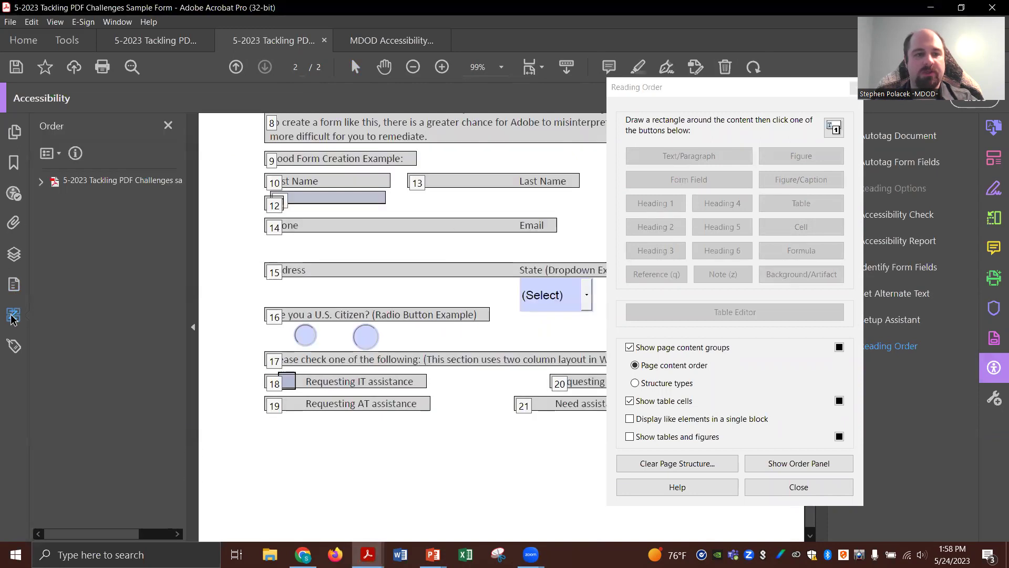
left_click(41, 181)
left_click(51, 218)
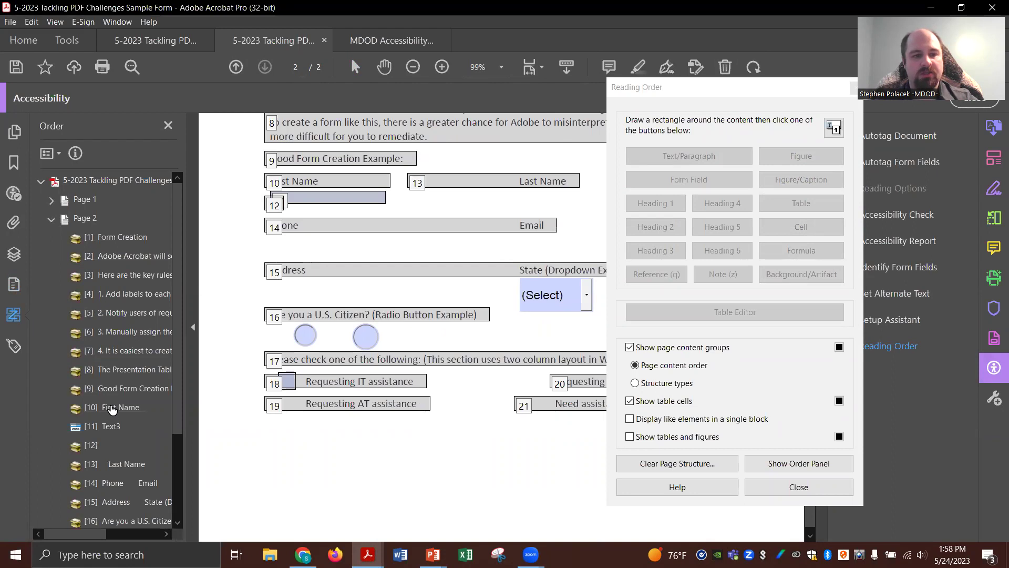
left_click(113, 408)
key("Down")
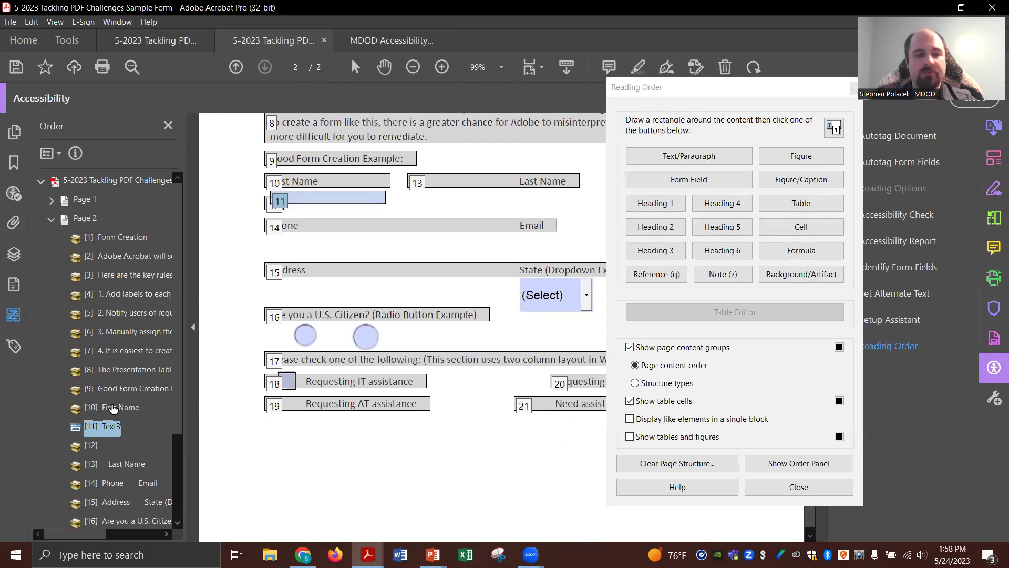
key("Down")
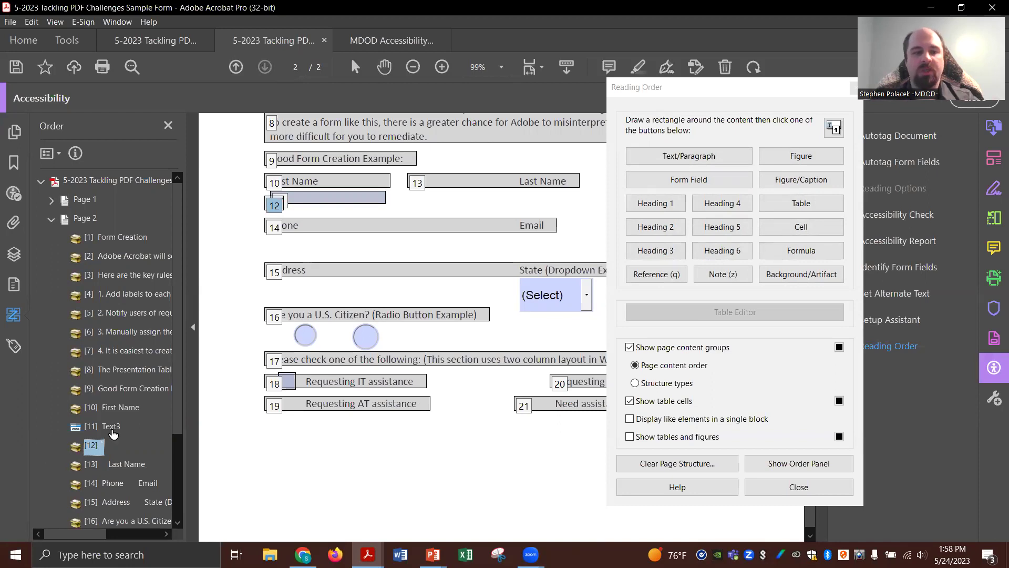
- Tag the "Requesting IT assistance" check box as a form field and delete the two empty entries from page 2's reading order
left_click_drag(438, 366, 253, 393)
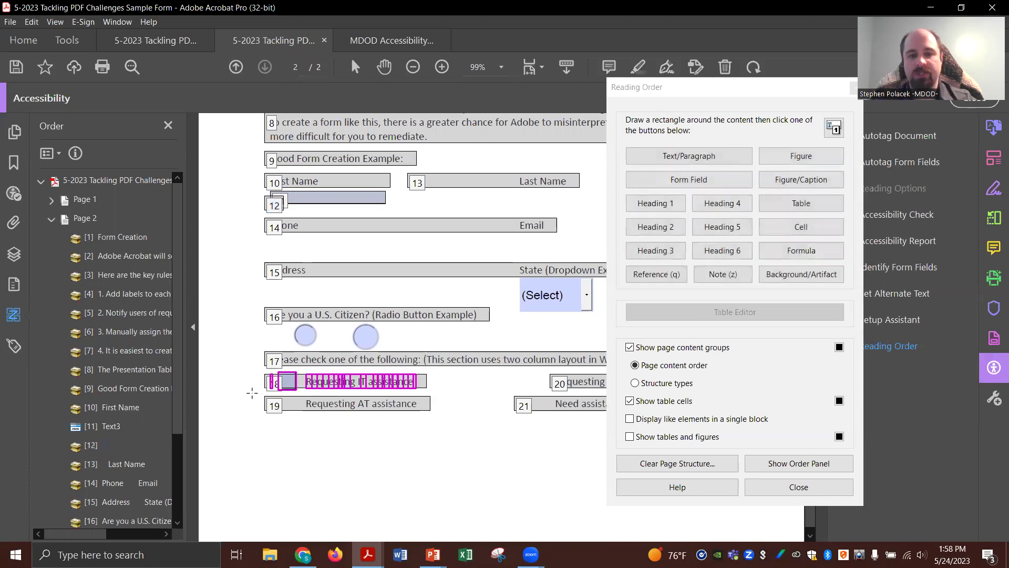
left_click(695, 186)
scroll(113, 437, "down", 3)
left_click(91, 423)
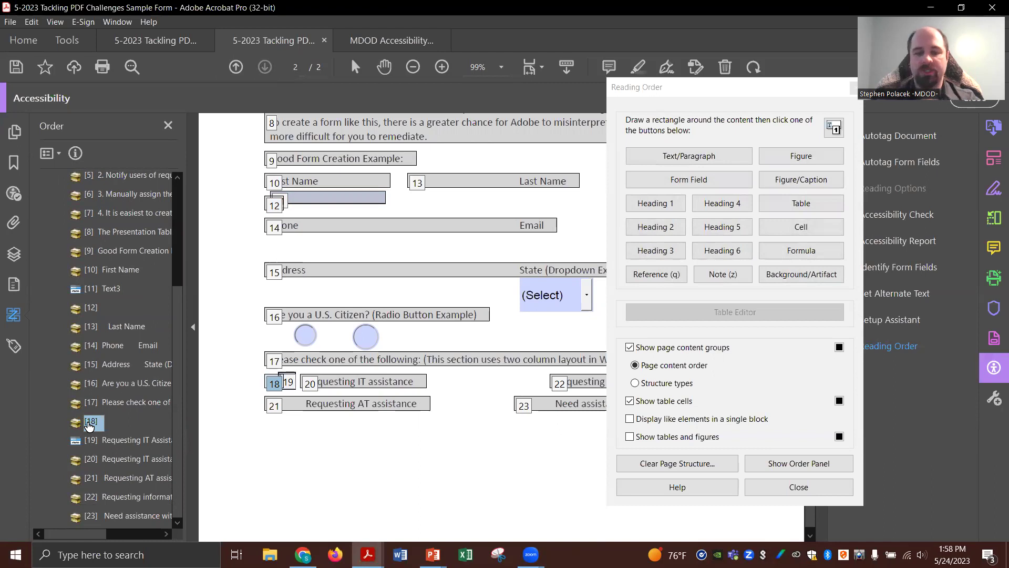
key("Delete")
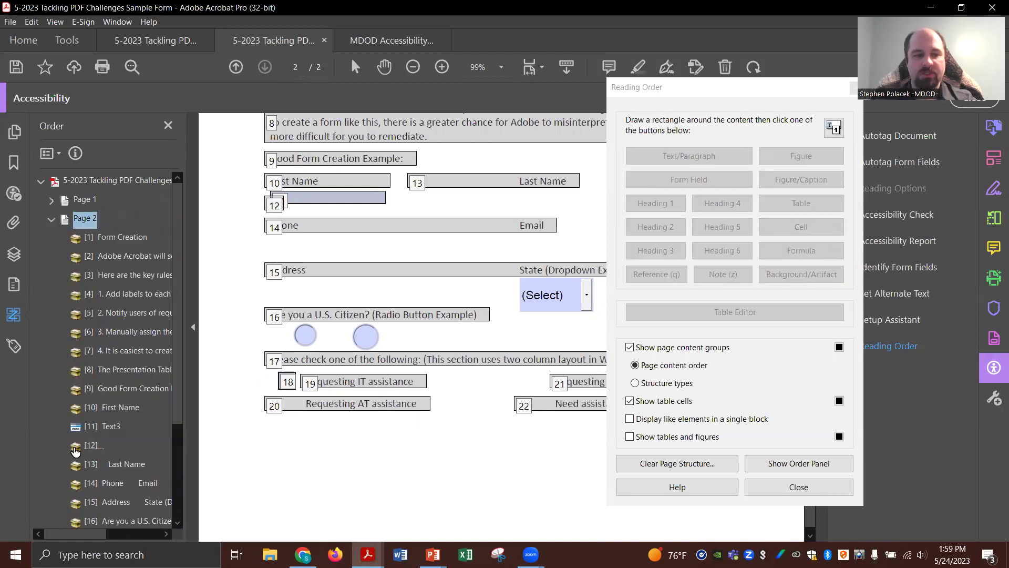
left_click(76, 451)
key("Delete")
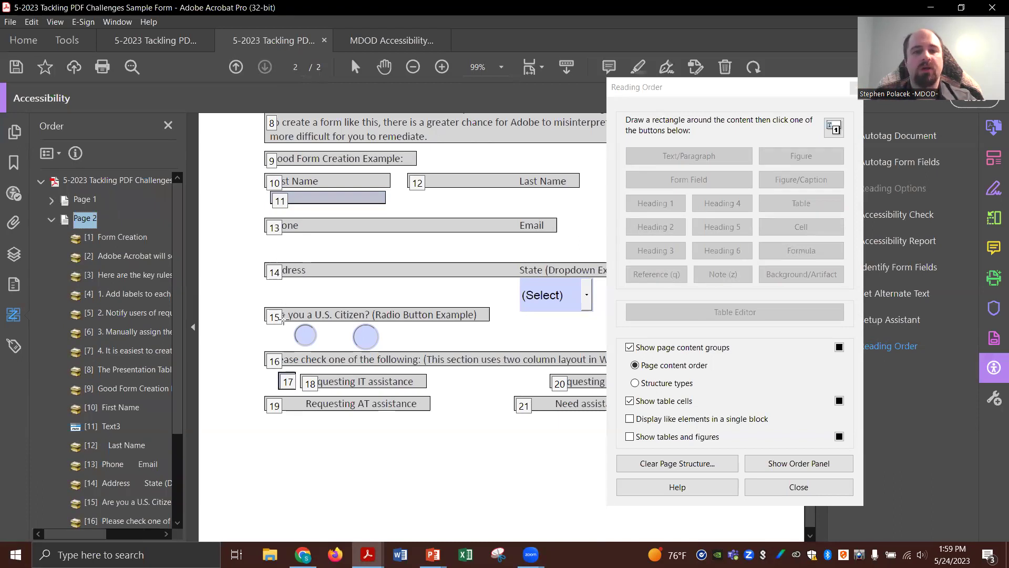
- Tag the "Are you a U.S. Citizen?" question with its two radio buttons as a form field
left_click_drag(242, 295, 428, 306)
left_click_drag(511, 348, 503, 353)
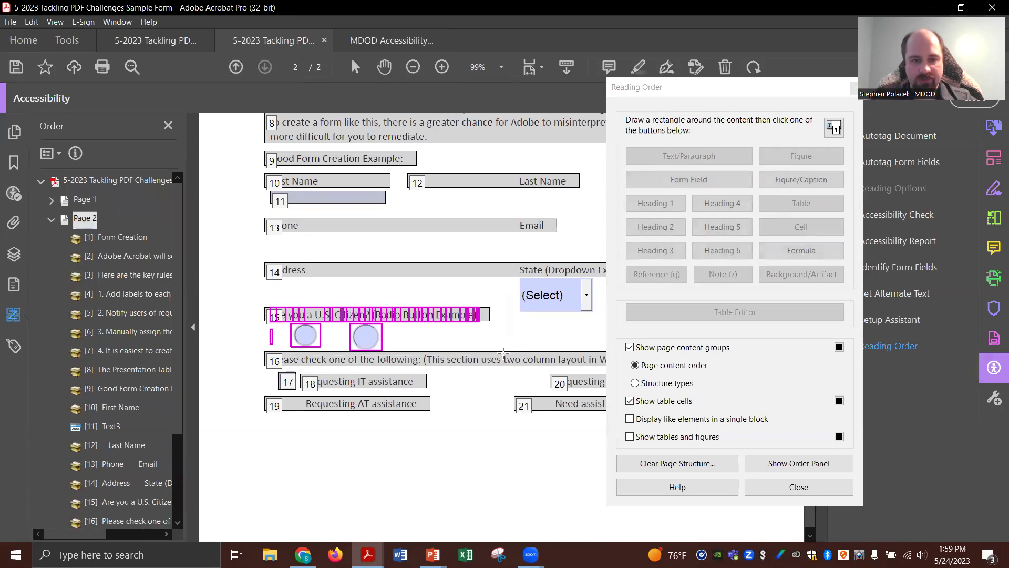
left_click(662, 181)
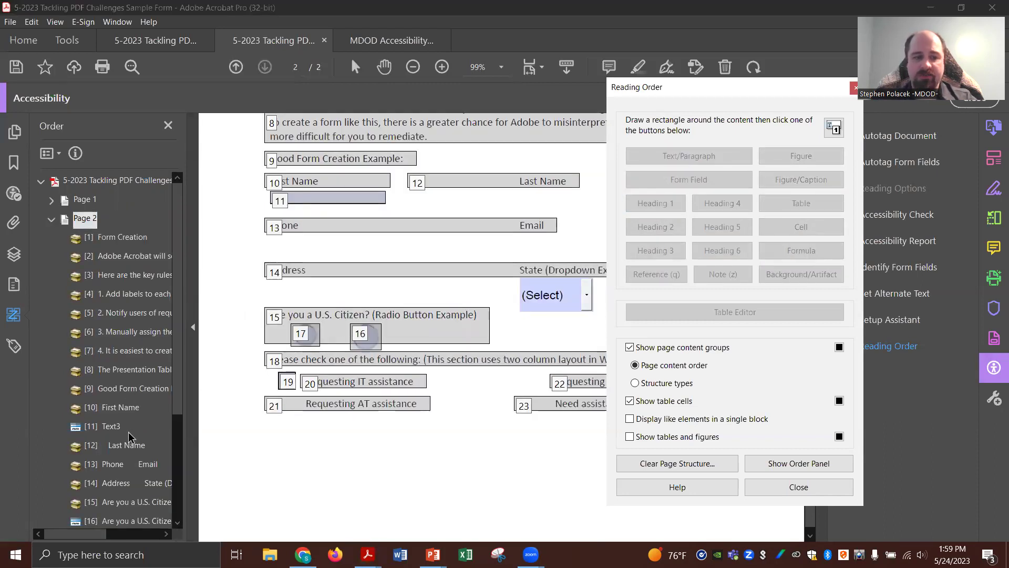
- Swap the two radio button entries in the reading order so the first button precedes the second, and close the Reading Order tool
scroll(64, 447, "down", 2)
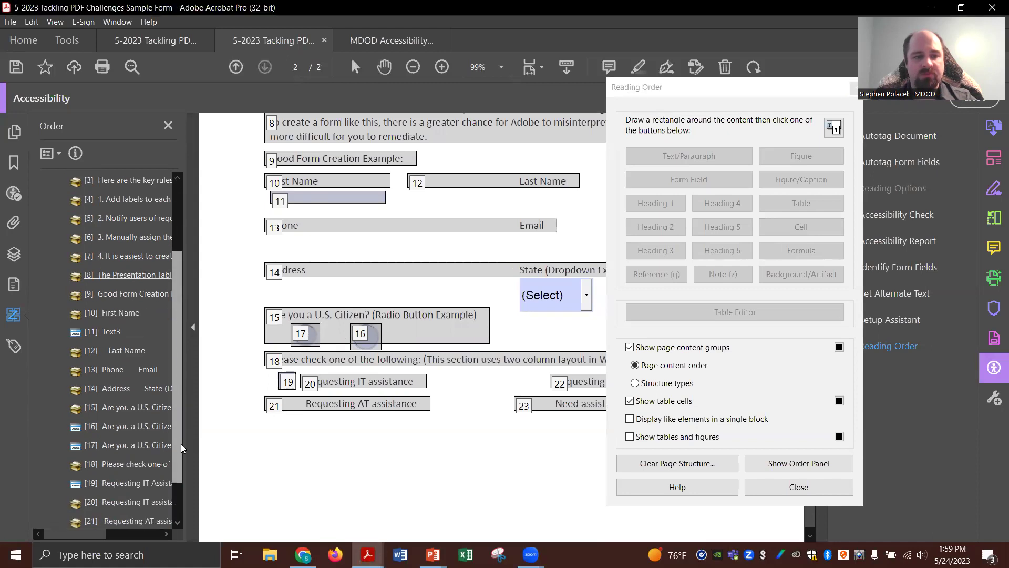
left_click(74, 429)
left_click_drag(74, 449, 74, 453)
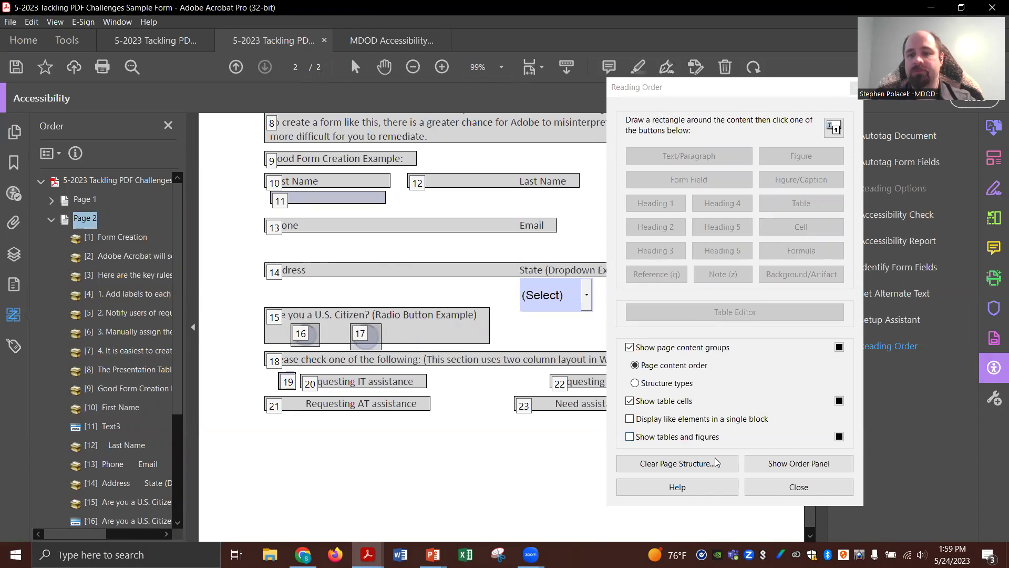
left_click(791, 486)
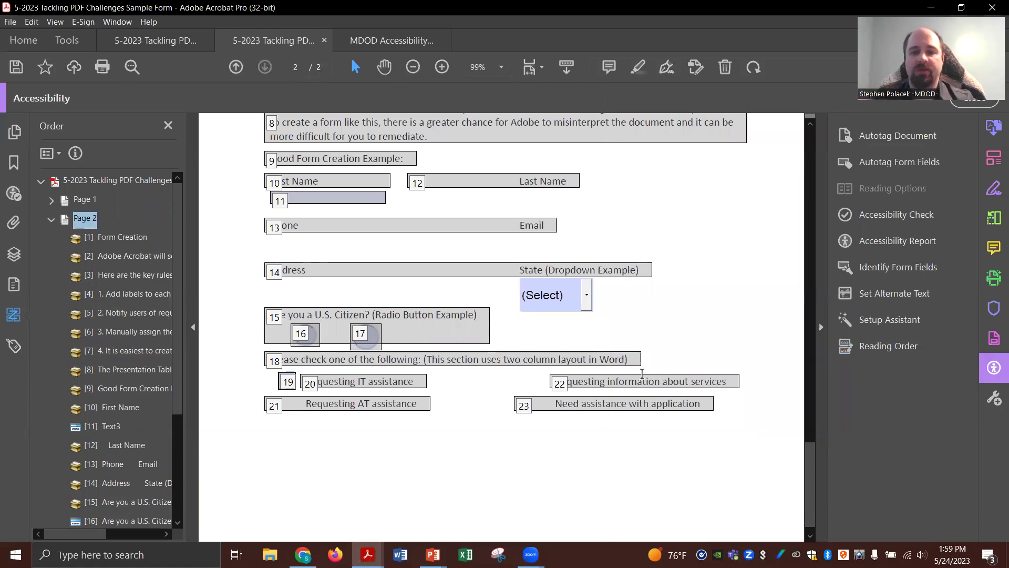
- Tag the State dropdown on page 2 as a form field with the Reading Order tool
left_click(868, 354)
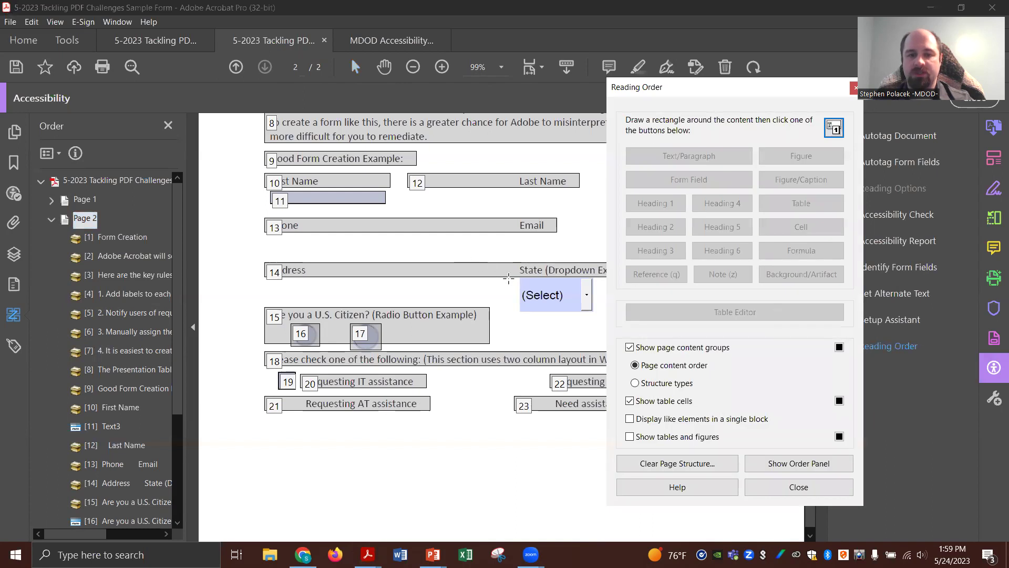
left_click_drag(606, 319, 607, 319)
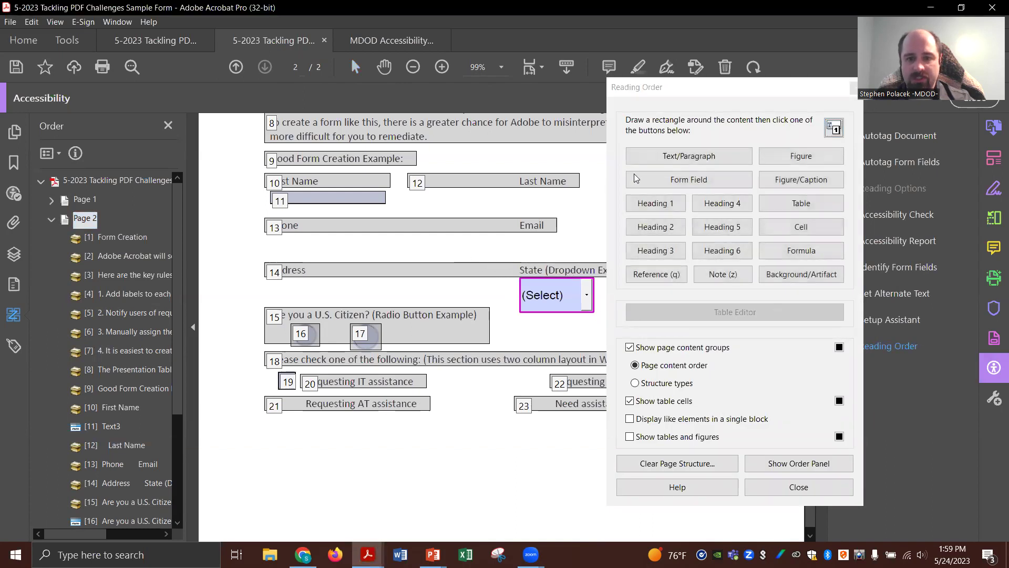
left_click(668, 180)
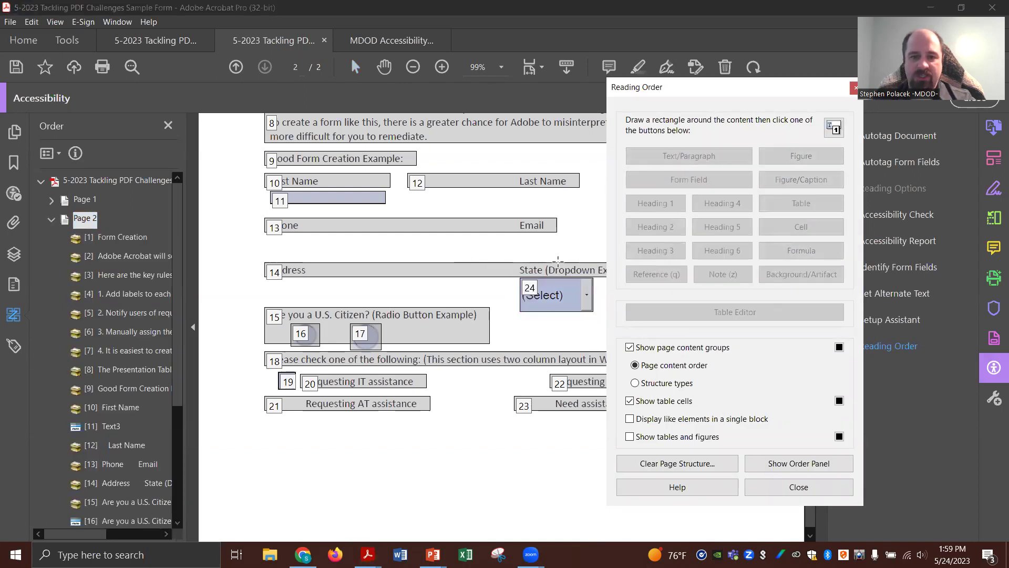
- Move the State dropdown entry to directly after the Address entry in page 2's reading order, and close the Reading Order tool
left_click_drag(178, 353, 80, 520)
left_click(81, 519)
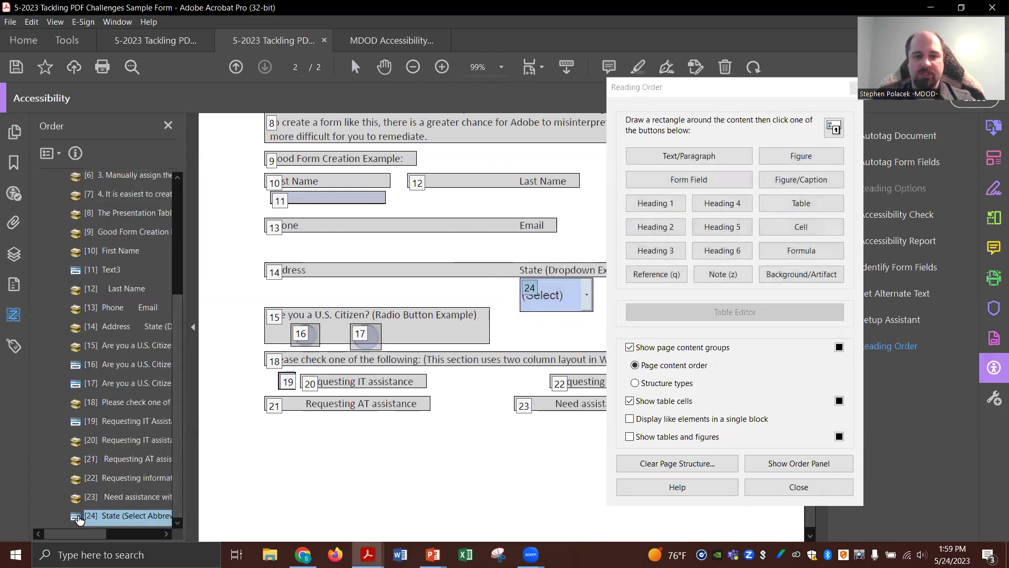
left_click_drag(79, 374, 79, 335)
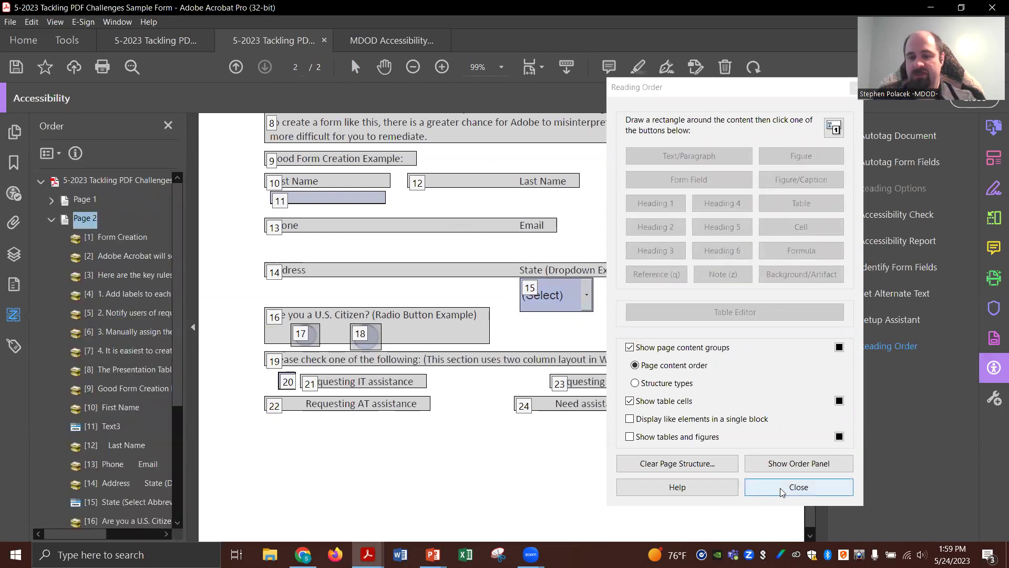
left_click(795, 486)
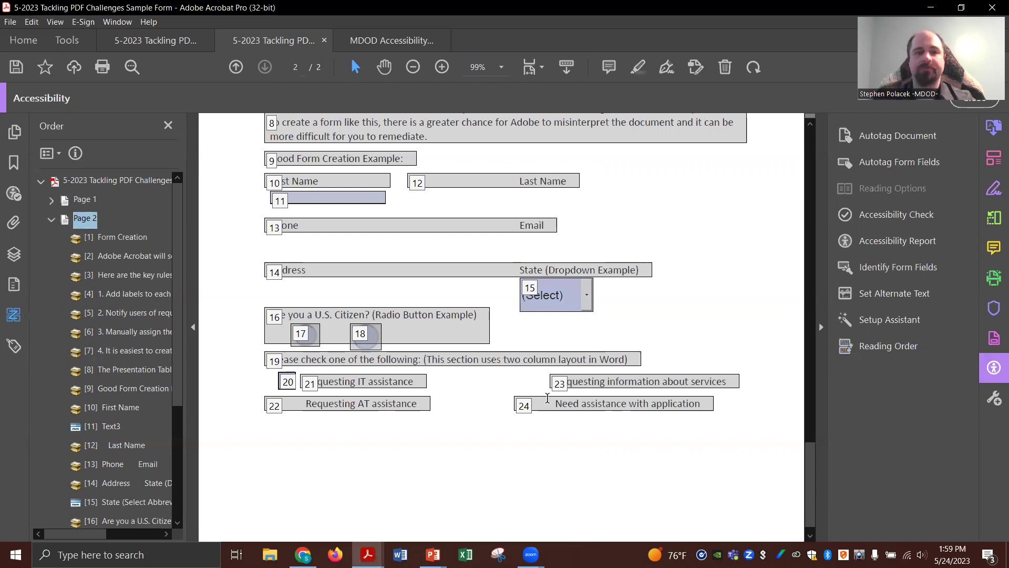
- Tag the First Name label's text field in page 1's Presentation Example as a form field with the Reading Order tool
scroll(547, 398, "up", 4)
scroll(547, 398, "up", 15)
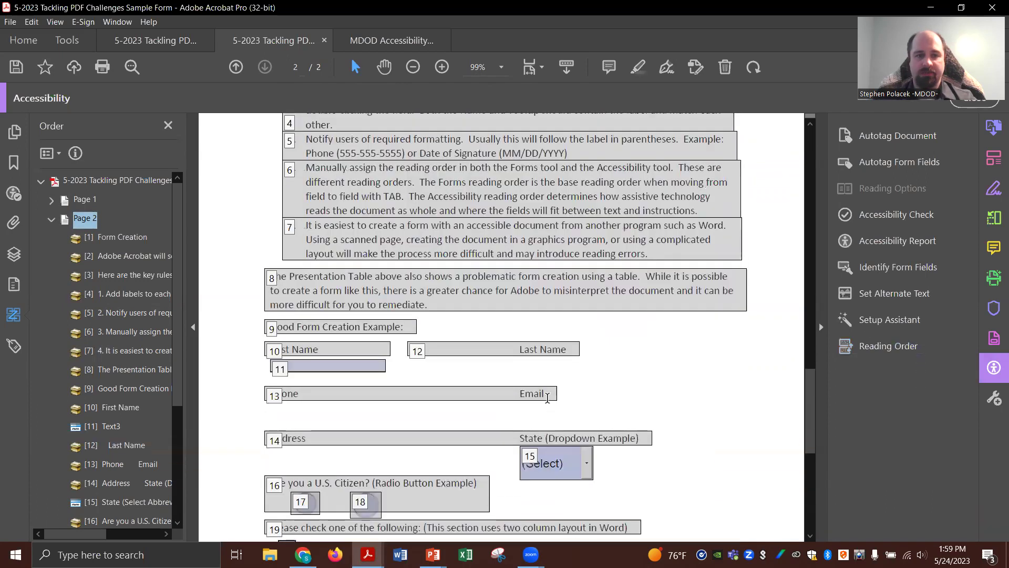
scroll(547, 398, "up", 1)
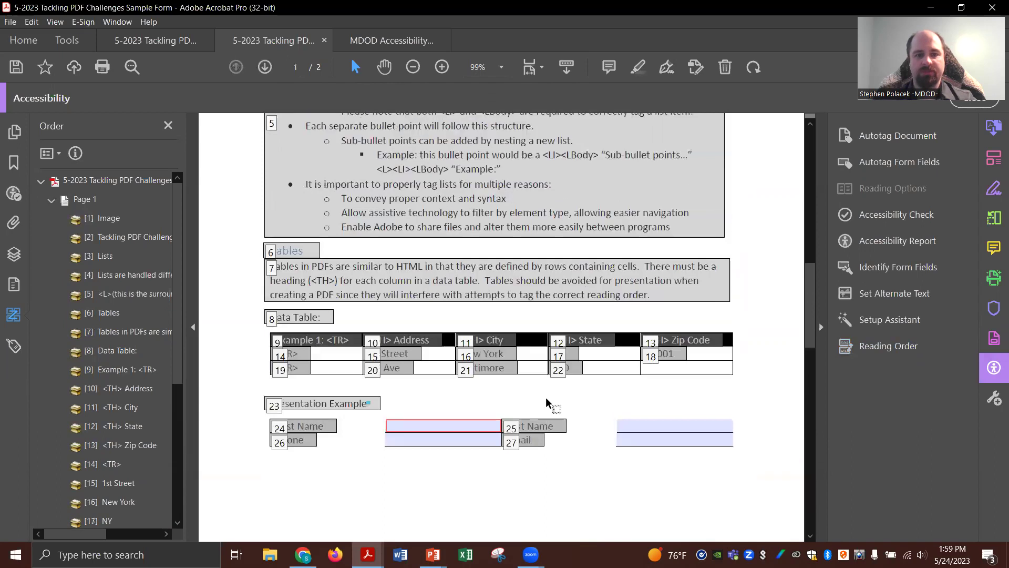
left_click(876, 347)
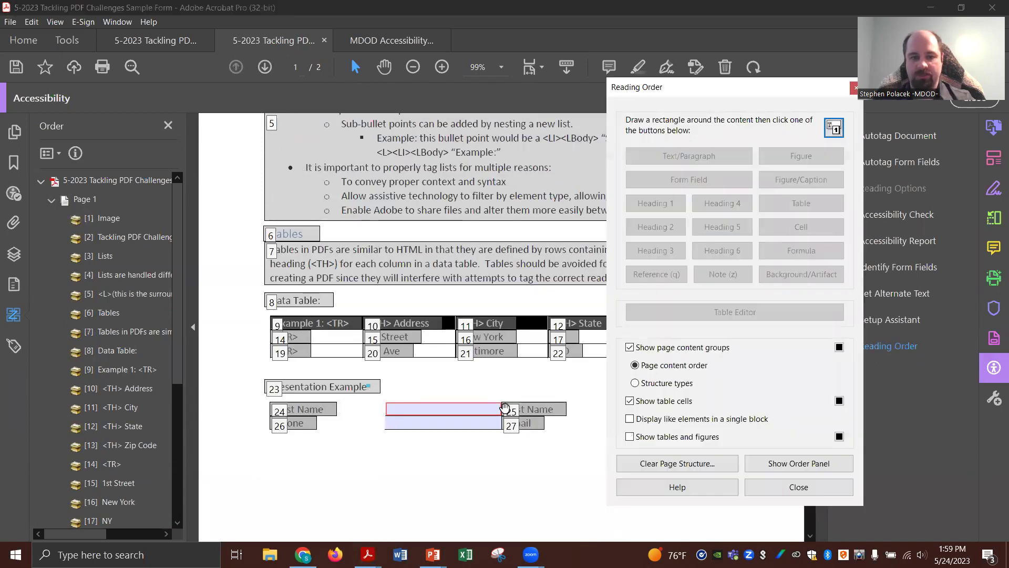
left_click_drag(501, 393, 243, 420)
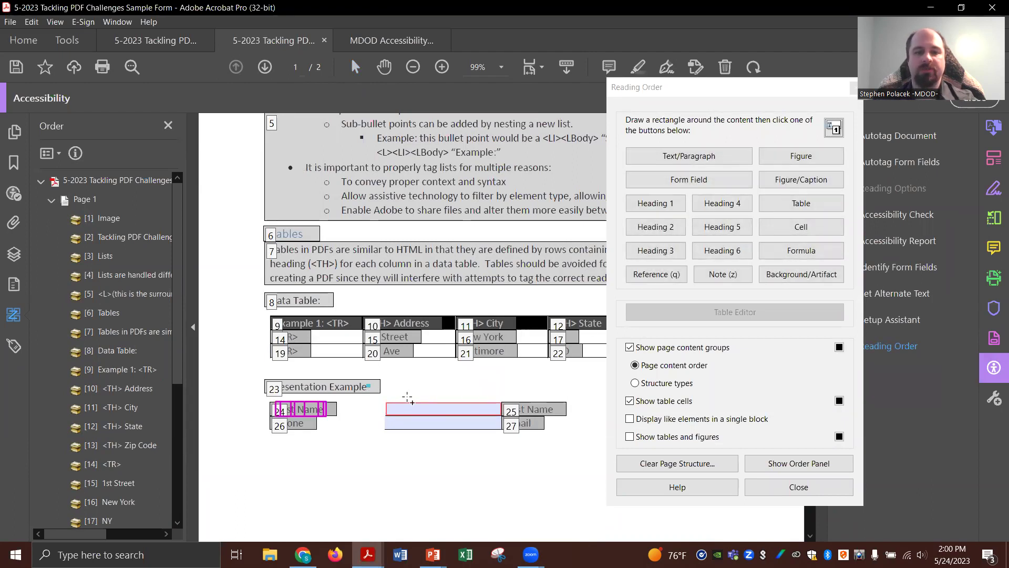
left_click_drag(380, 398, 506, 418)
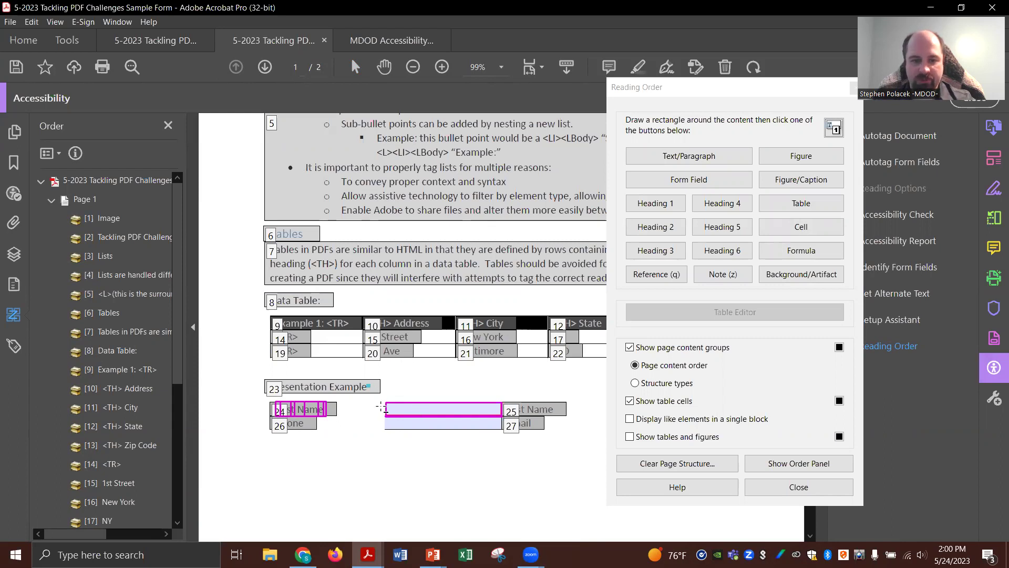
left_click_drag(382, 411, 503, 419)
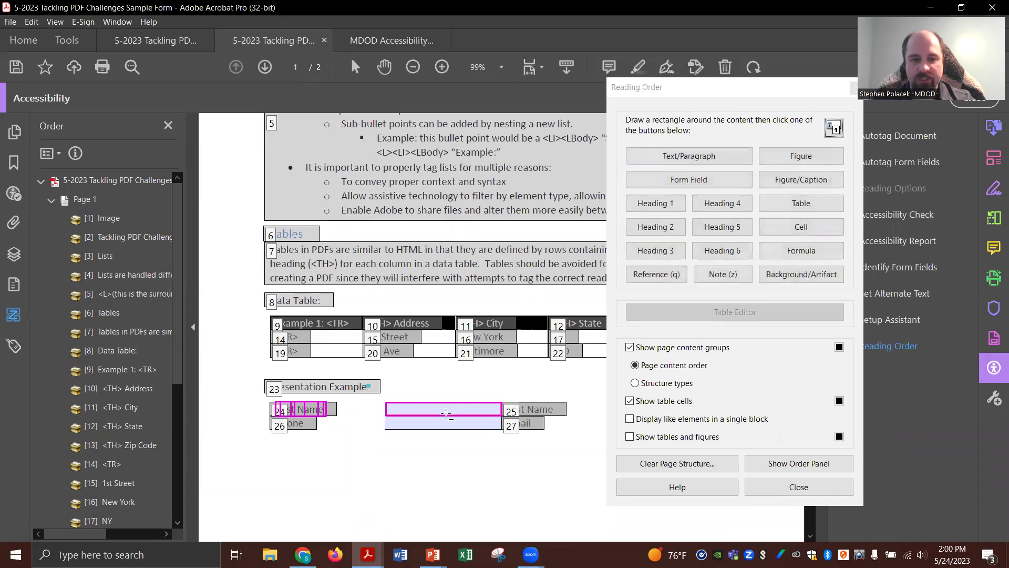
left_click(684, 178)
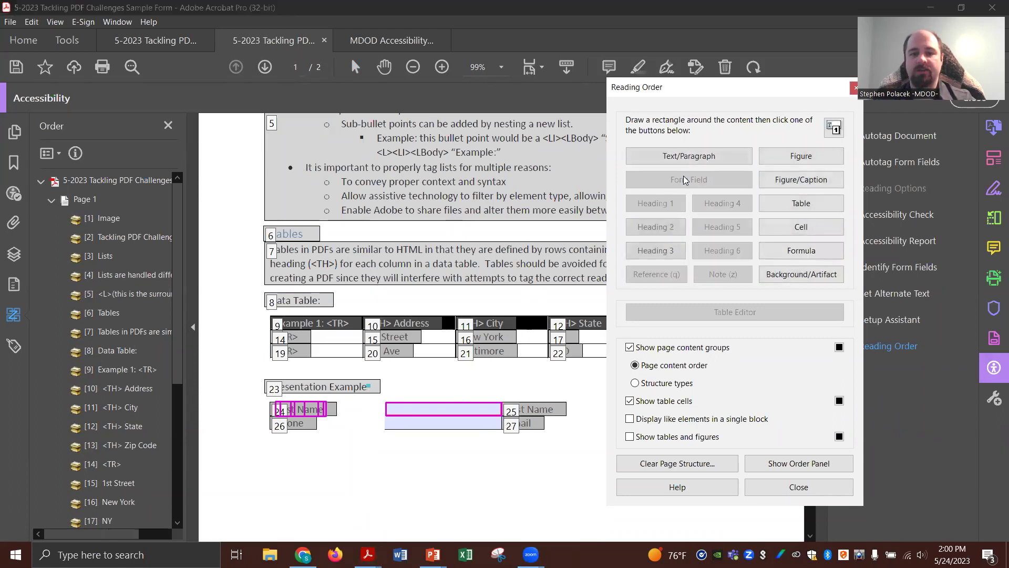
- Tag the Phone text field in the Presentation Example as a form field and close the Reading Order tool
left_click_drag(377, 413, 507, 431)
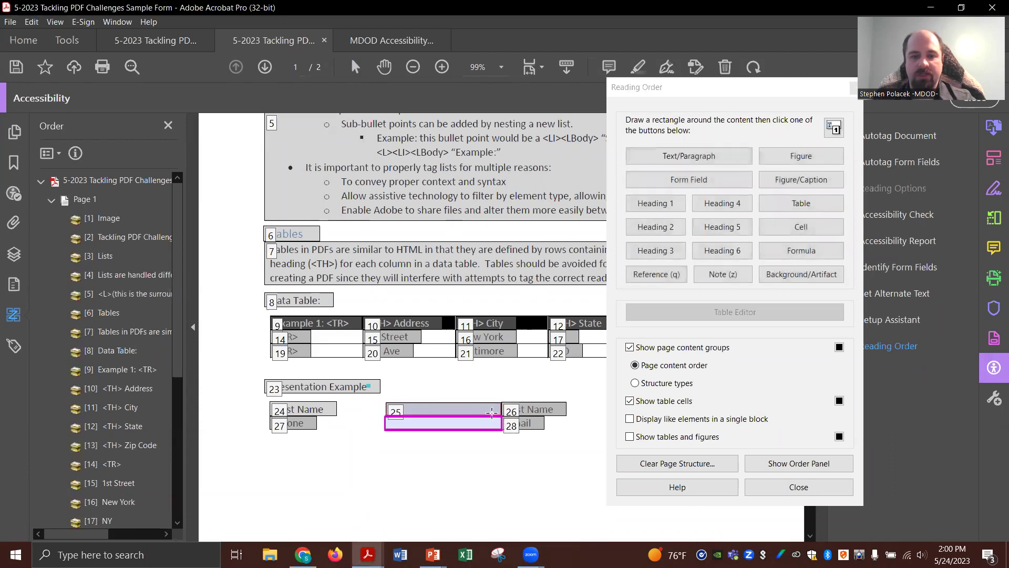
left_click(699, 182)
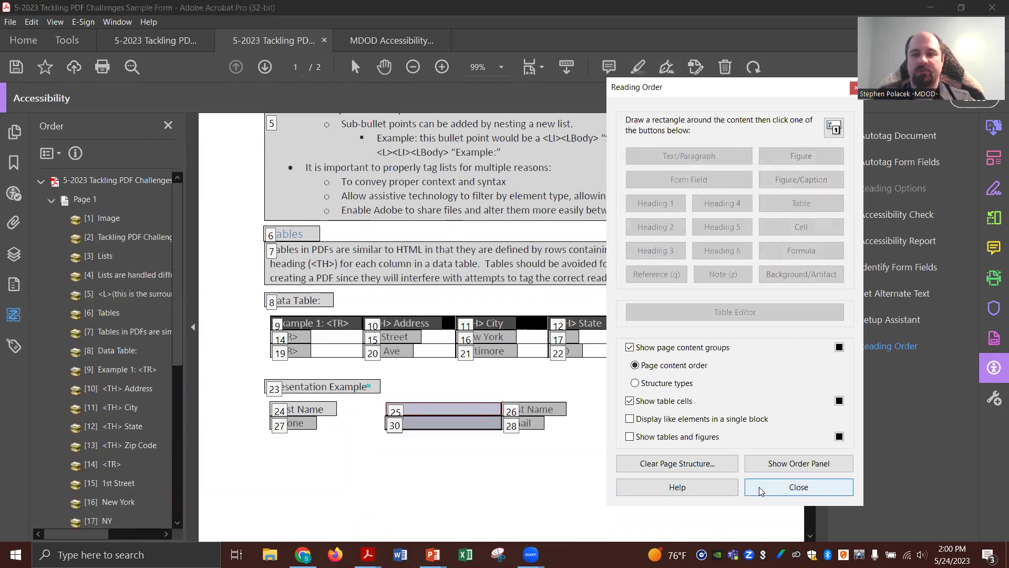
left_click(788, 487)
- Mark the Path entry at the end of page 1's reading order as Background/Artifact and close the Reading Order tool
scroll(34, 491, "down", 4)
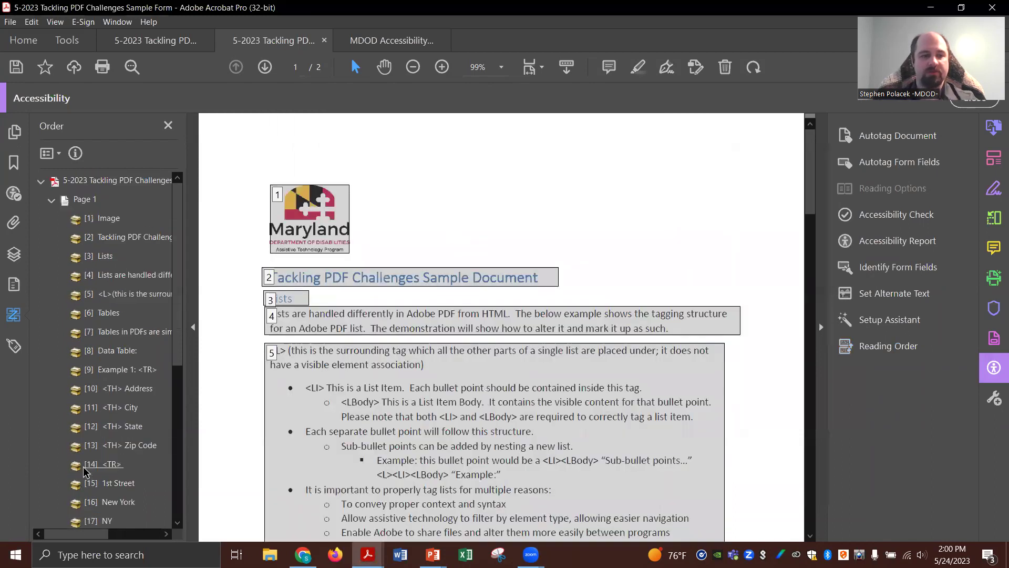
scroll(83, 466, "down", 5)
left_click(78, 479)
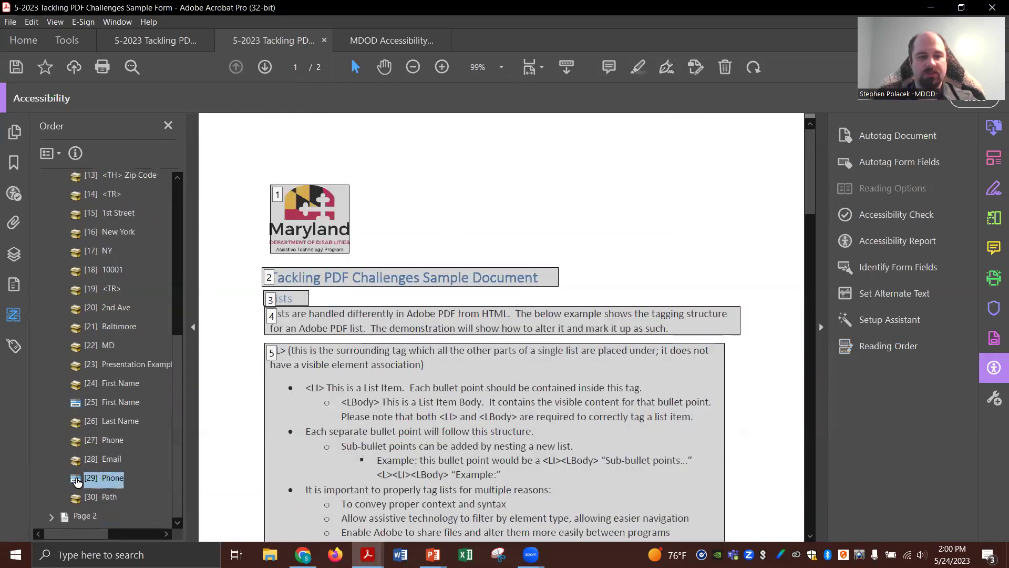
scroll(207, 465, "down", 9)
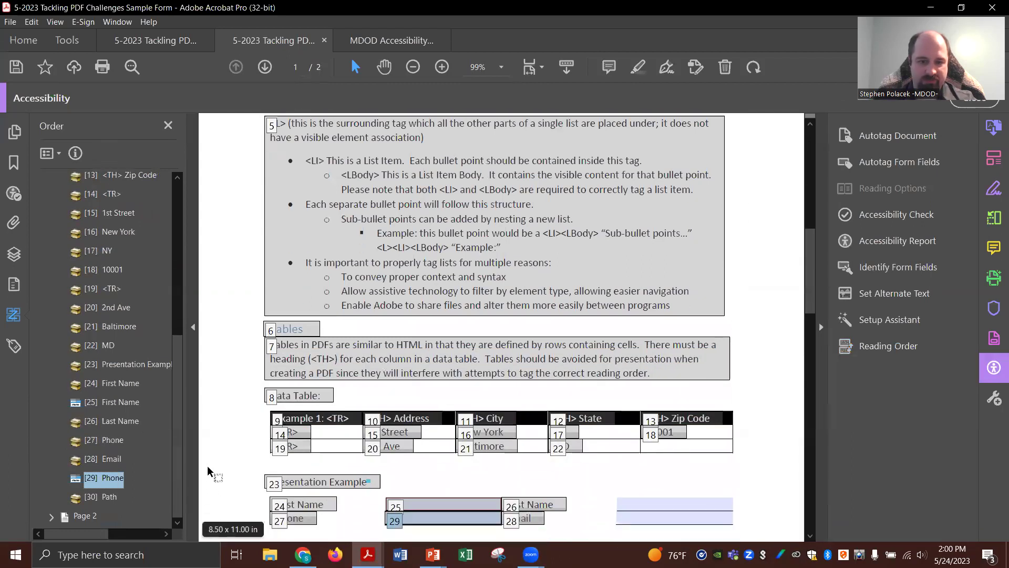
scroll(207, 465, "down", 1)
left_click(95, 499)
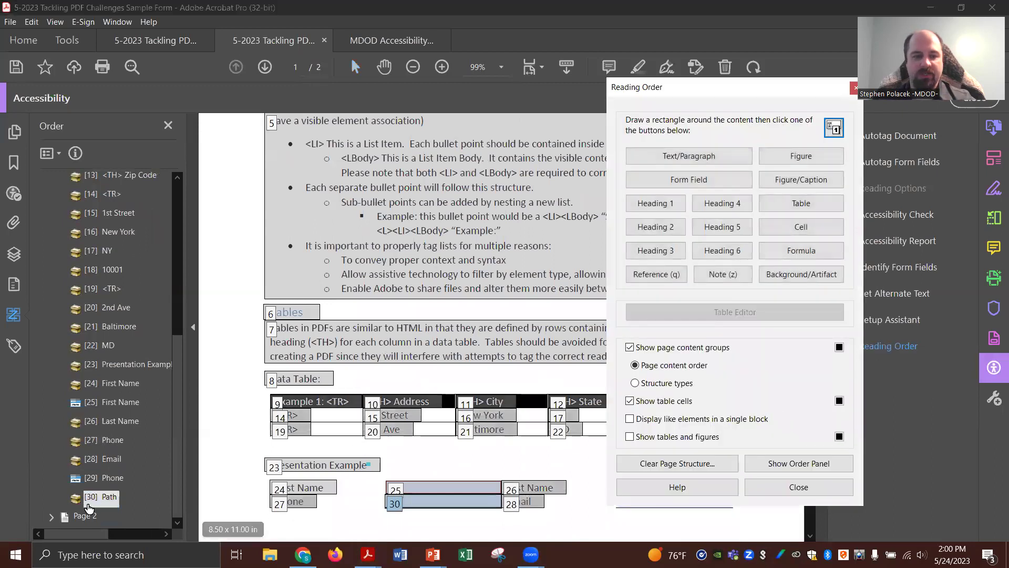
left_click(94, 499)
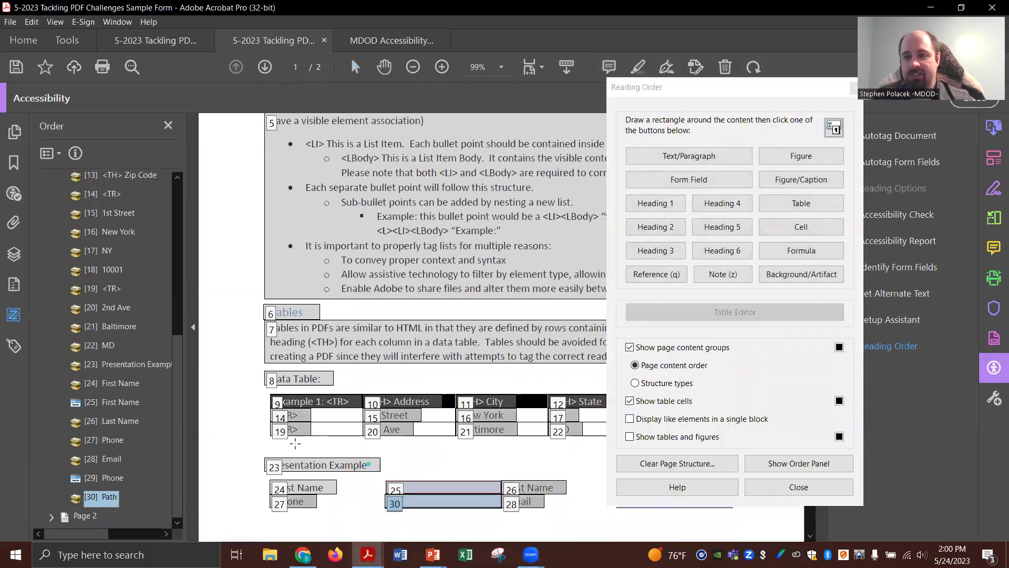
left_click(788, 279)
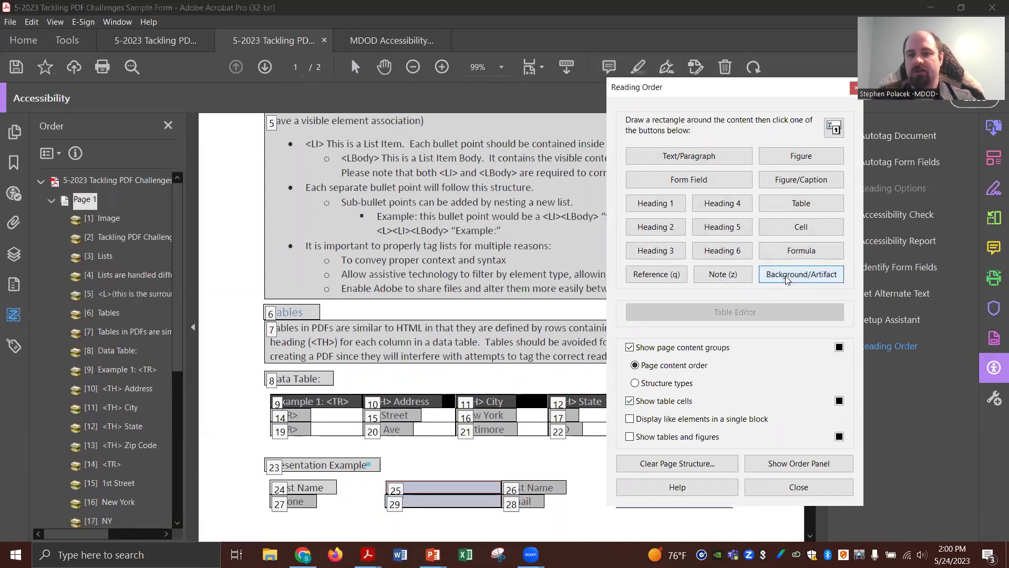
left_click(793, 487)
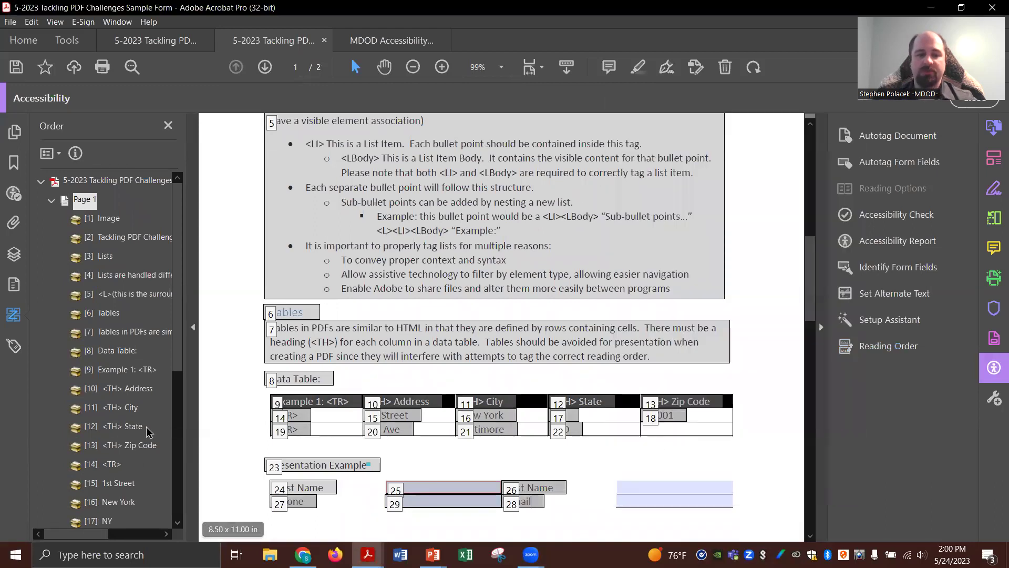
- Move the Phone text field entry to directly after the First Name field in page 1's reading order
scroll(149, 431, "down", 4)
scroll(121, 463, "up", 4)
scroll(105, 473, "down", 4)
scroll(93, 502, "up", 4)
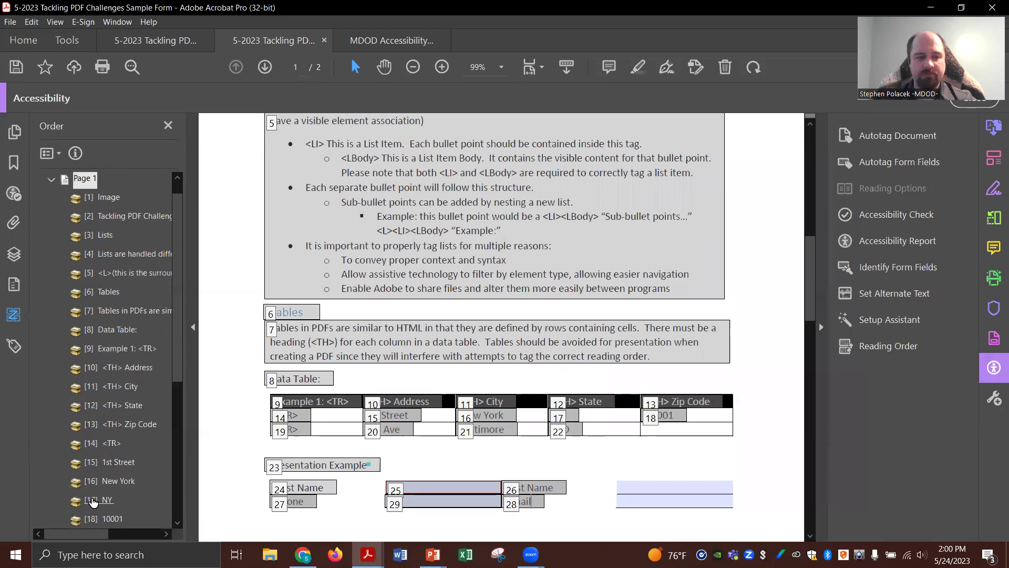
left_click_drag(172, 262, 180, 397)
scroll(180, 399, "up", 4)
scroll(178, 384, "down", 4)
scroll(158, 399, "up", 4)
left_click(110, 409)
scroll(107, 418, "down", 3)
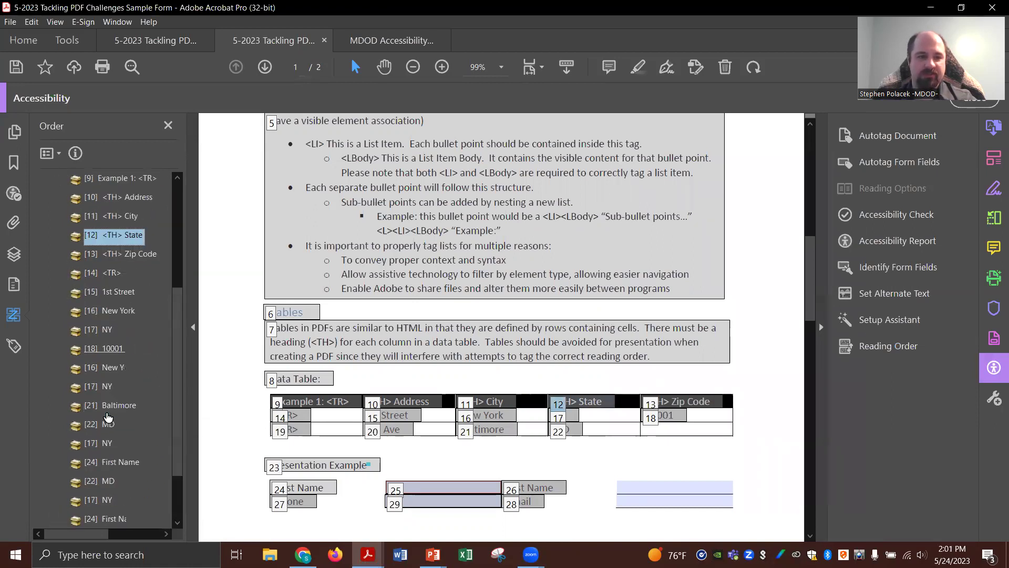
left_click(107, 504)
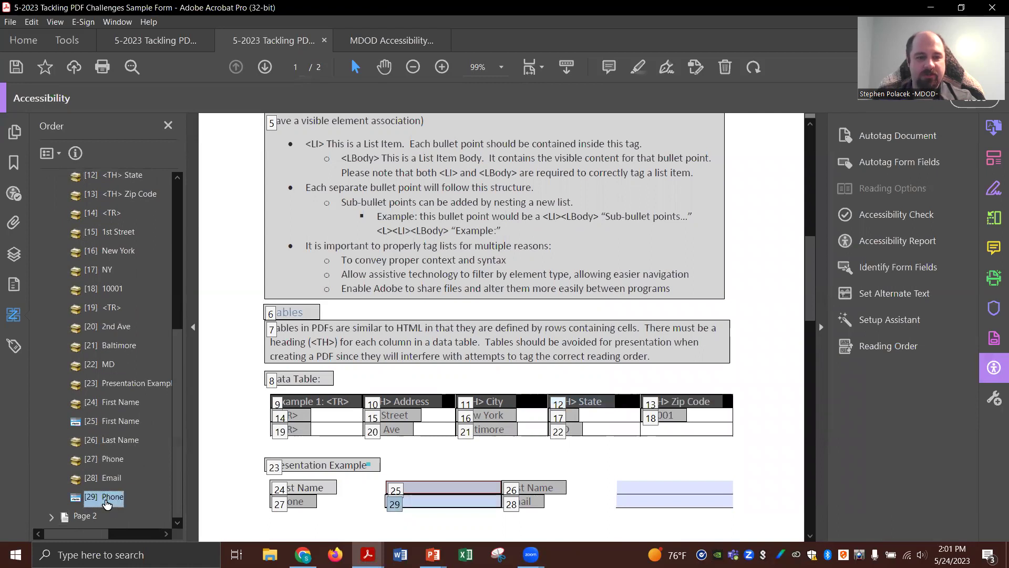
left_click_drag(74, 490, 77, 468)
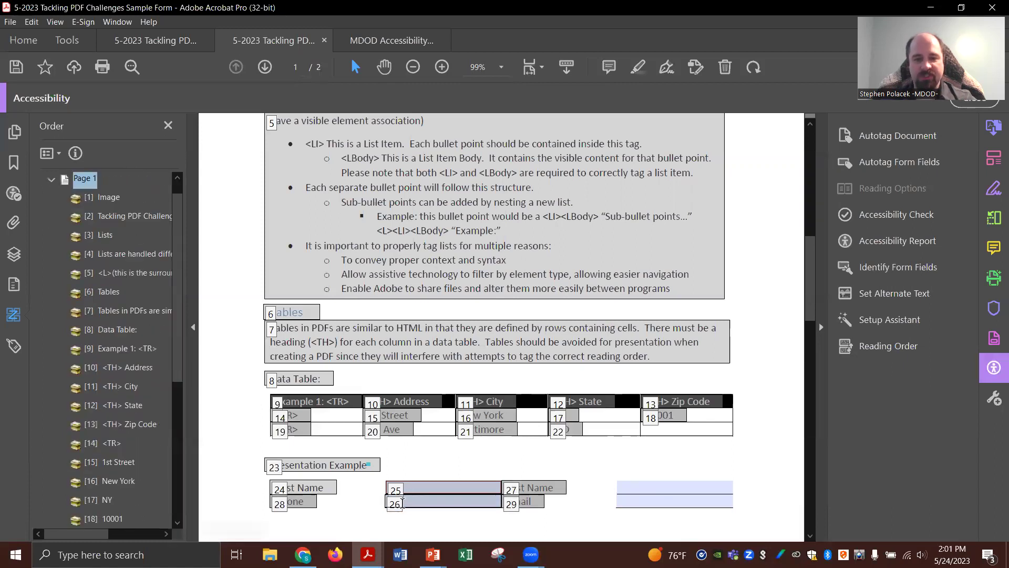
- Move the Phone label and its text field entries to the start of page 1's reading order, with the label first
left_click_drag(178, 282, 189, 424)
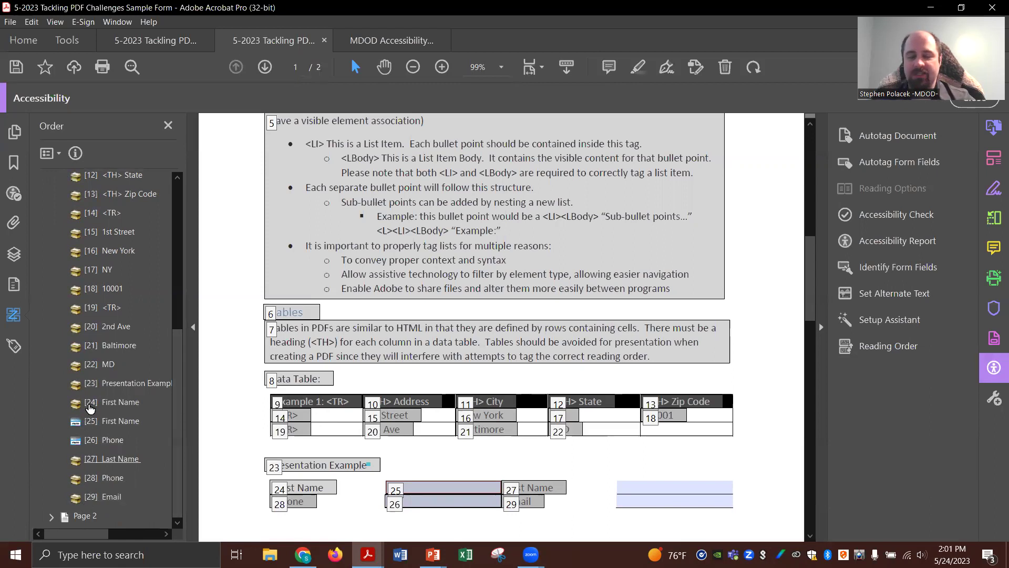
left_click(78, 440)
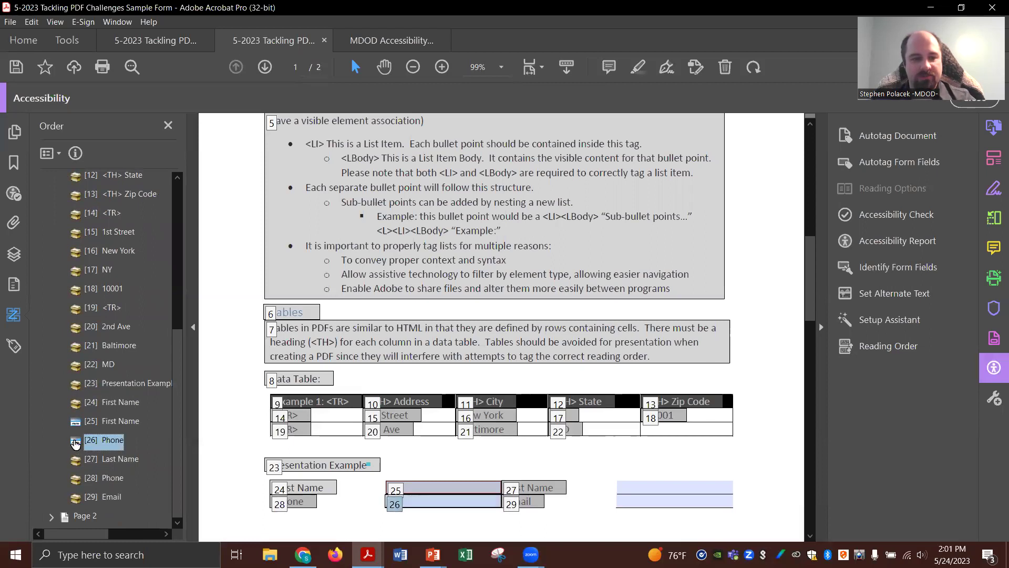
left_click_drag(75, 482, 77, 432)
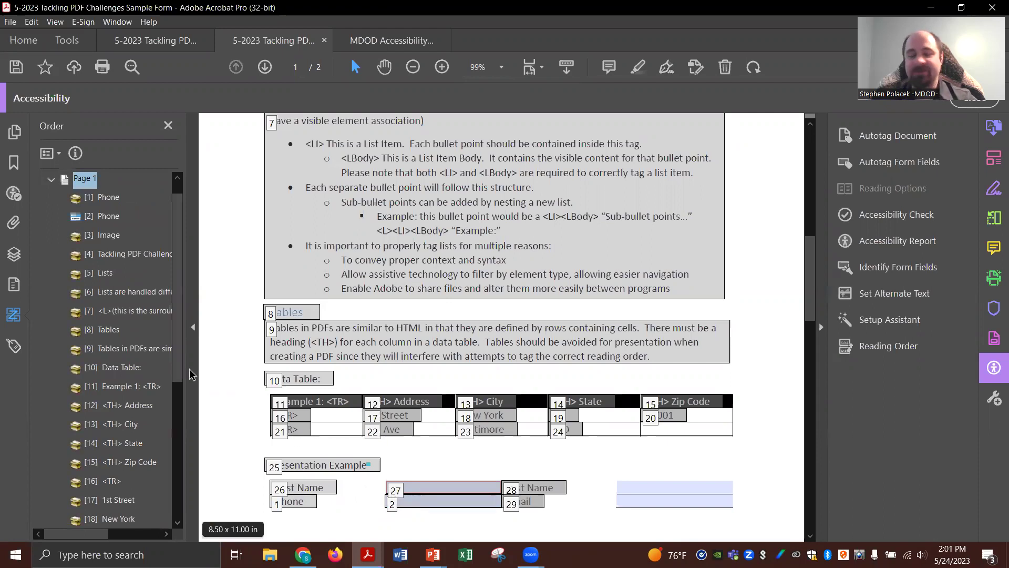
- Expand the Sect tag in the accessibility tag tree and examine what the data table and Presentation Example Table tags cover
left_click(12, 348)
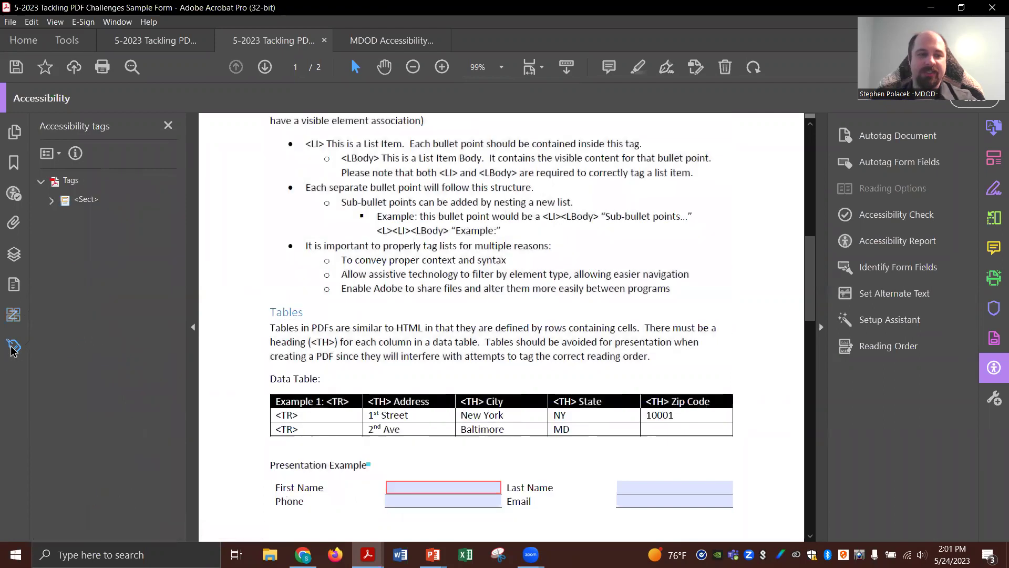
left_click(51, 200)
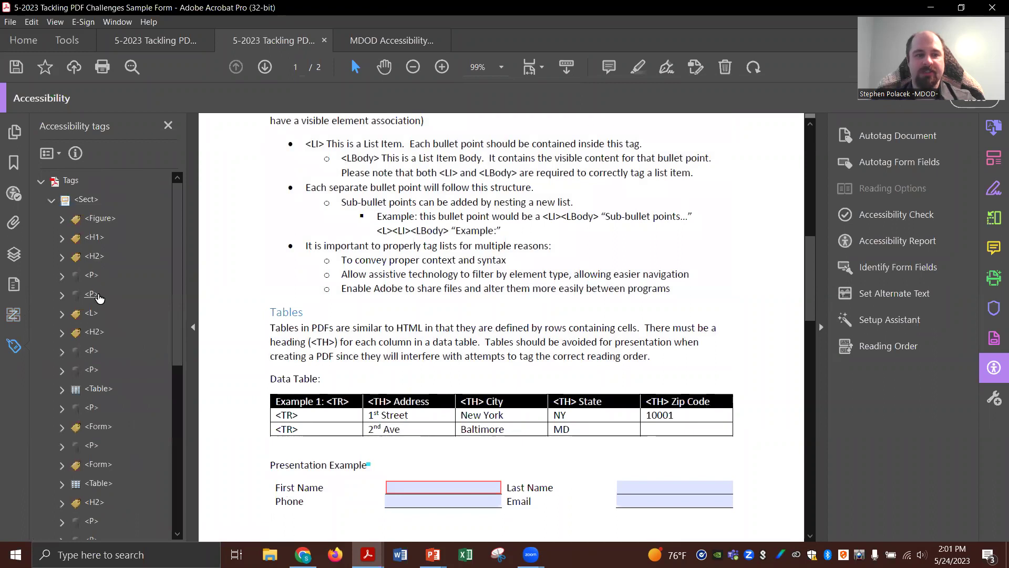
scroll(97, 345, "down", 1)
left_click(95, 335)
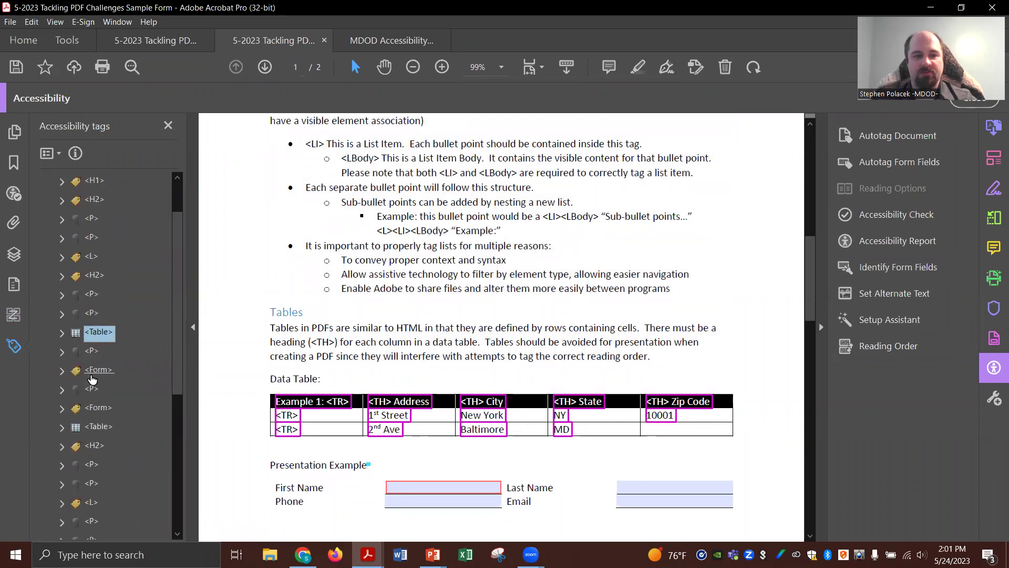
left_click(95, 428)
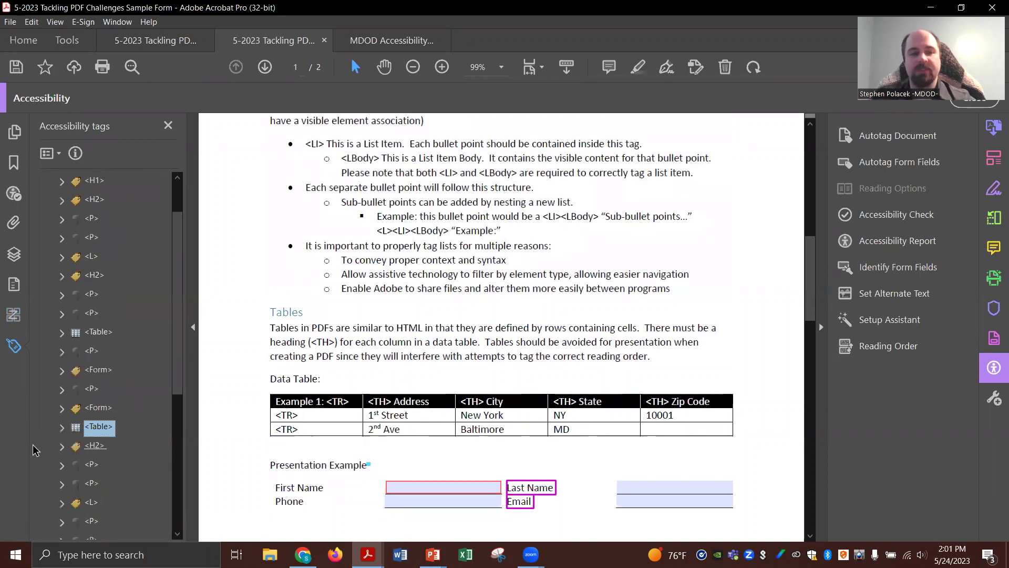
scroll(62, 432, "up", 1)
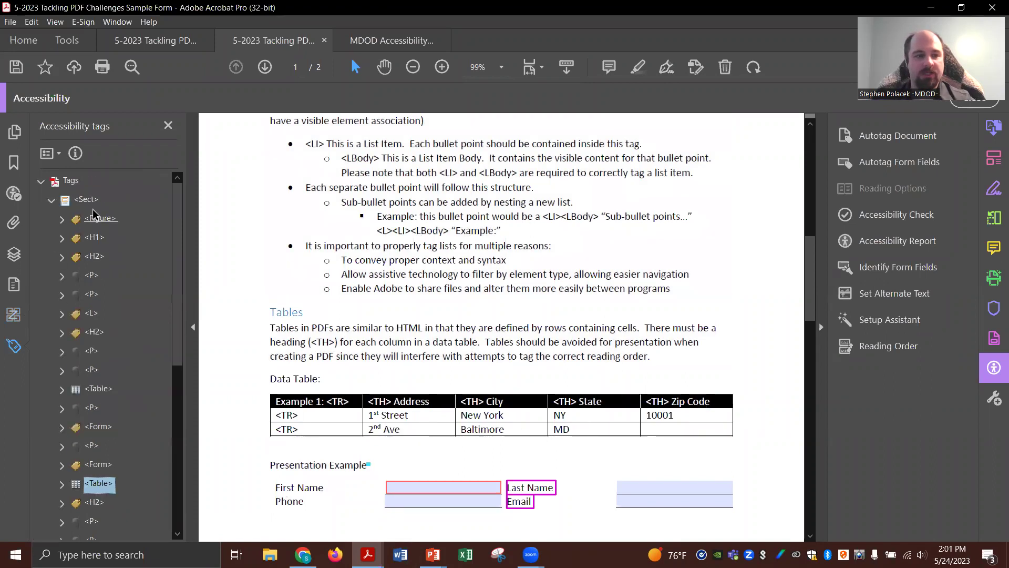
- Examine the Form tags of the page 2 fields in the tag tree and recheck both page 1 Table tags
scroll(68, 432, "down", 4)
scroll(76, 436, "down", 1)
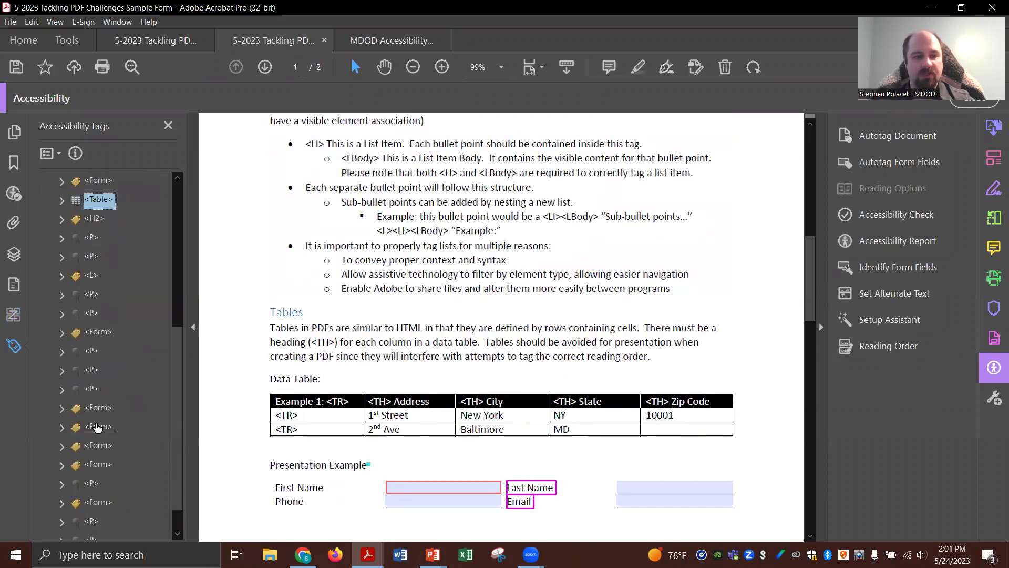
left_click(95, 411)
left_click(96, 426)
left_click(99, 504)
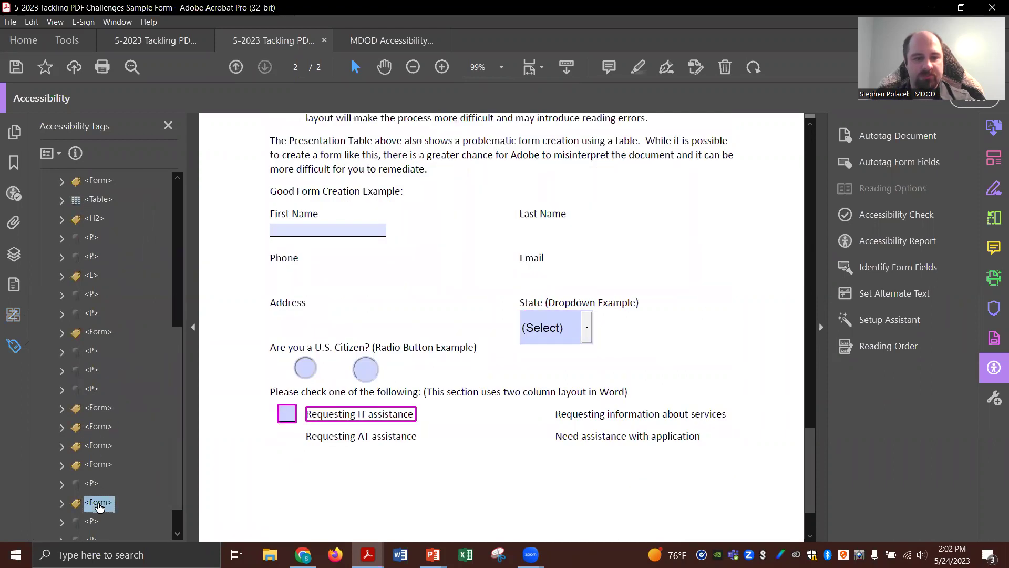
scroll(99, 505, "up", 5)
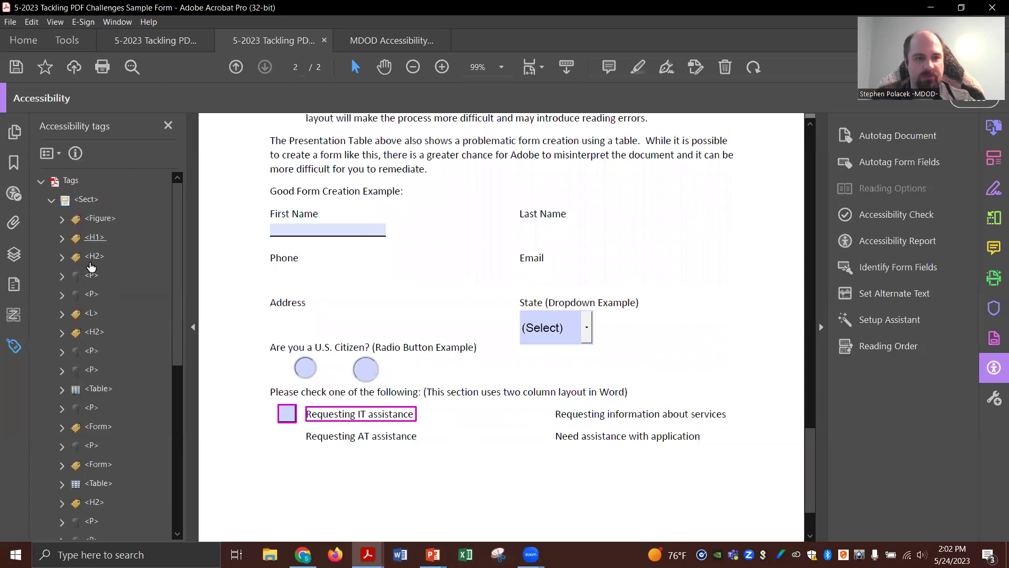
left_click(97, 390)
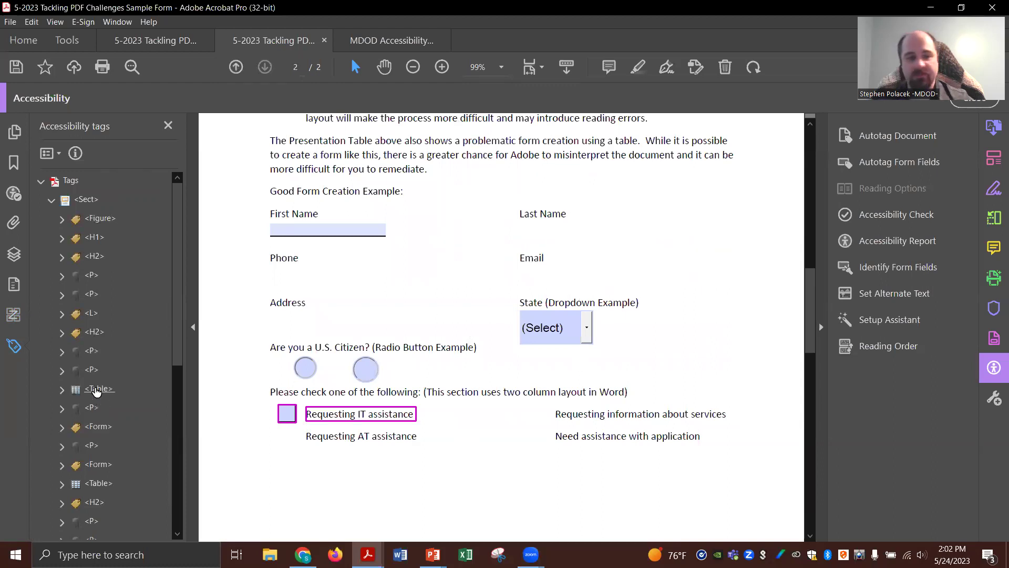
left_click(97, 484)
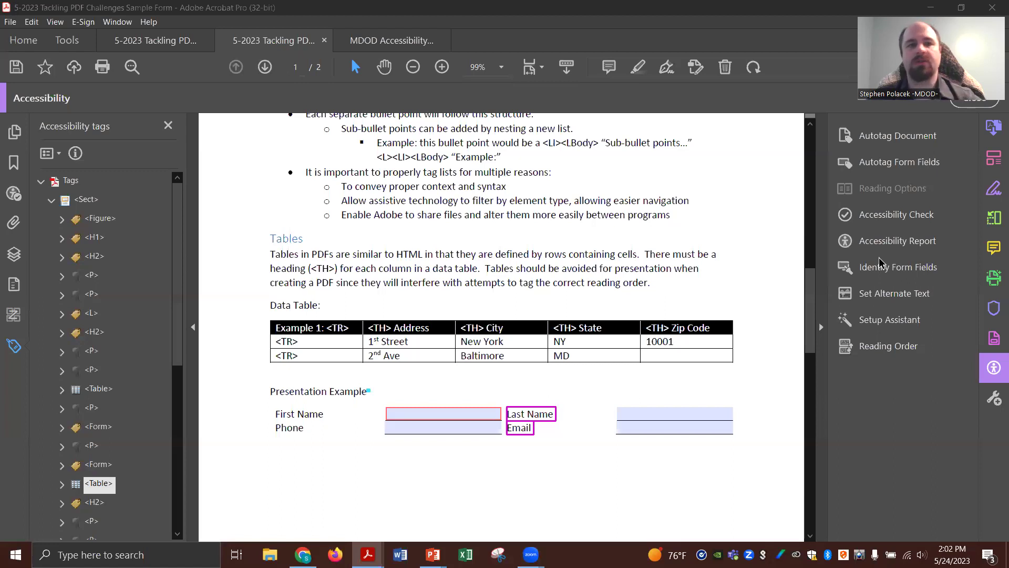
- Switch to the Tackling PDF Challenges Sample Document, open its Accessibility tools and review the Good Form Creation Example on page 2
left_click(153, 40)
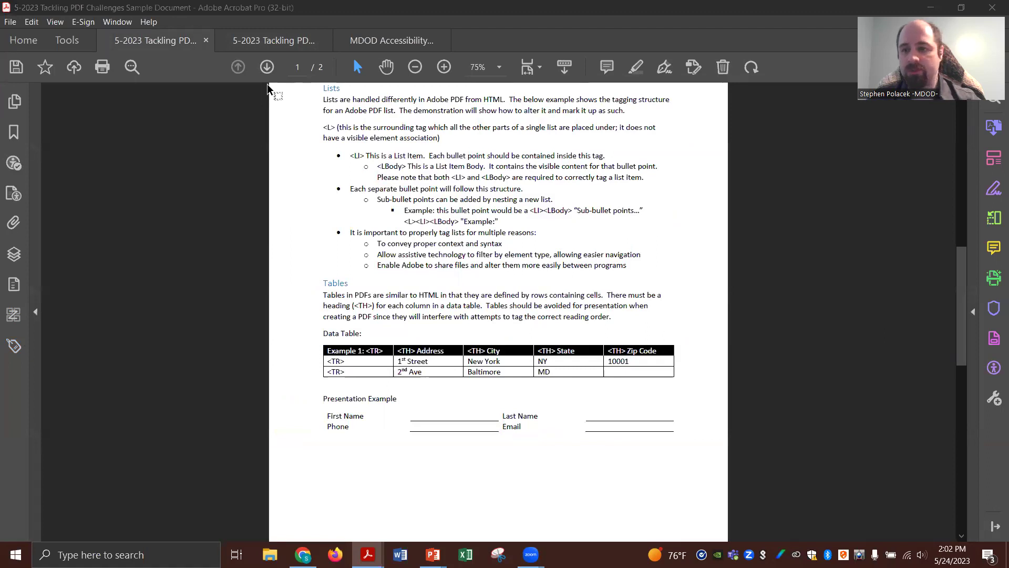
left_click(992, 369)
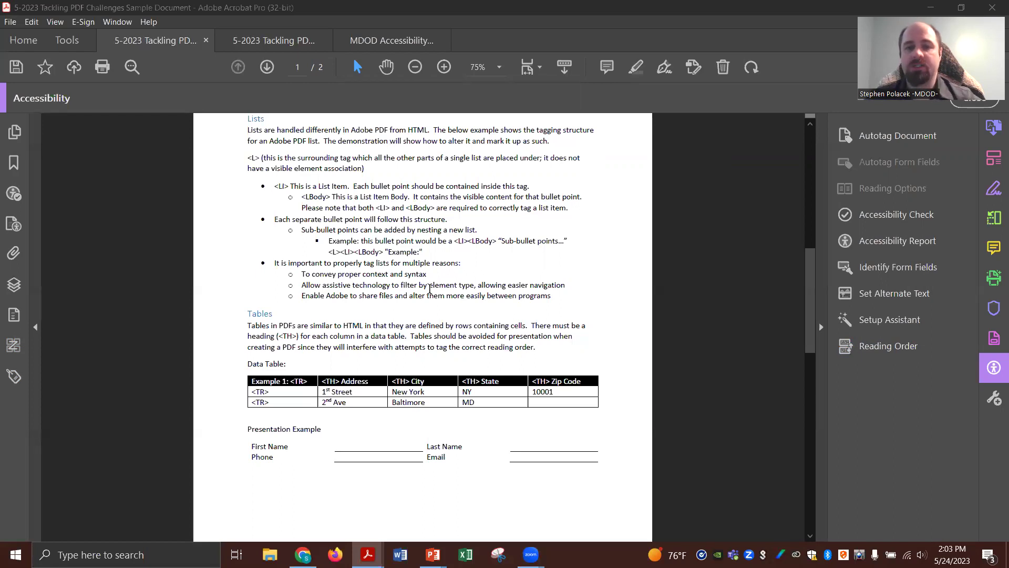
scroll(430, 288, "down", 10)
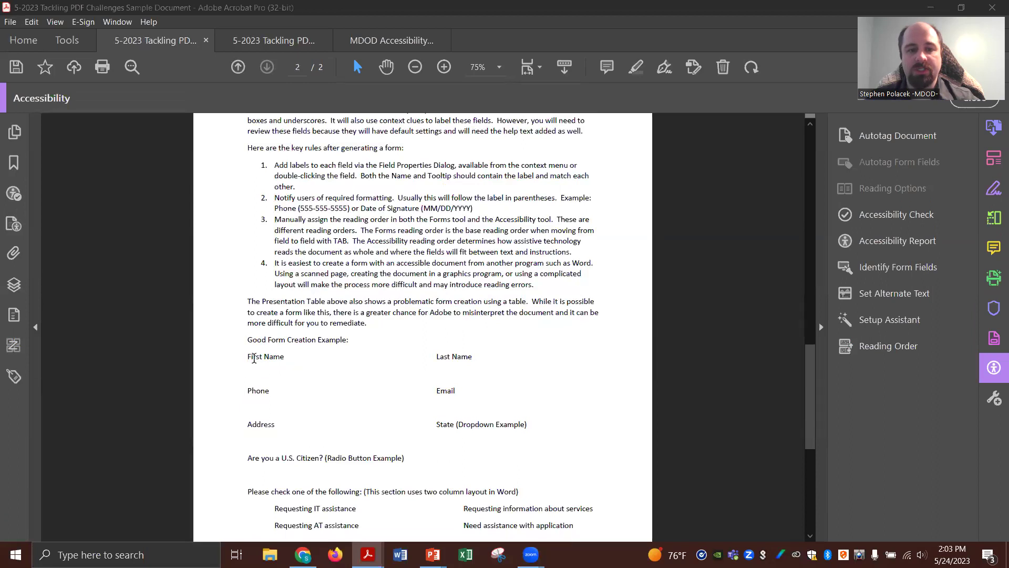
scroll(254, 358, "down", 1)
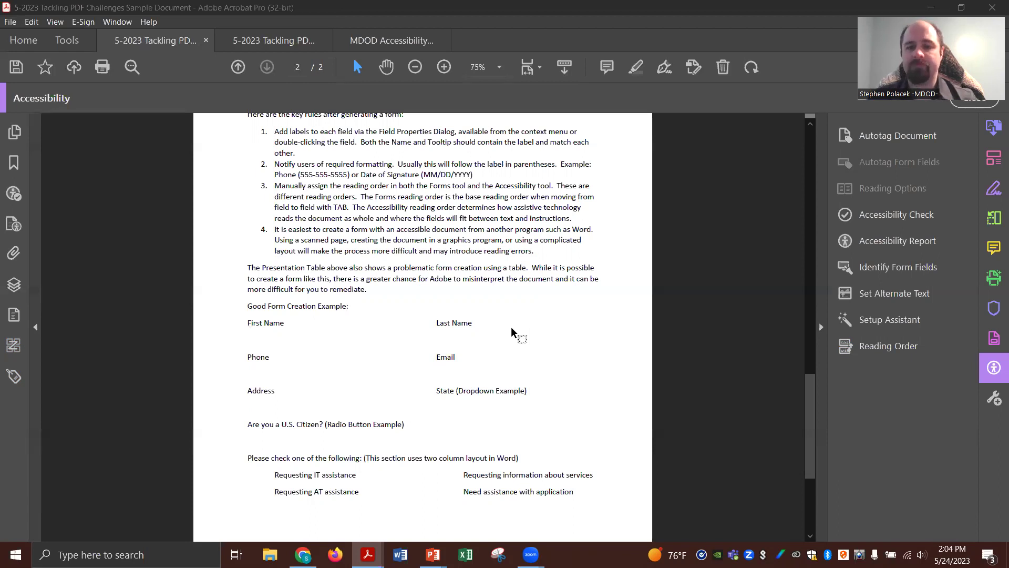
- Switch to the PowerPoint slide show and advance from the PDF Demonstration slide to the Q&A and Contact Us slide
key("alt+Tab")
key("alt+Tab")
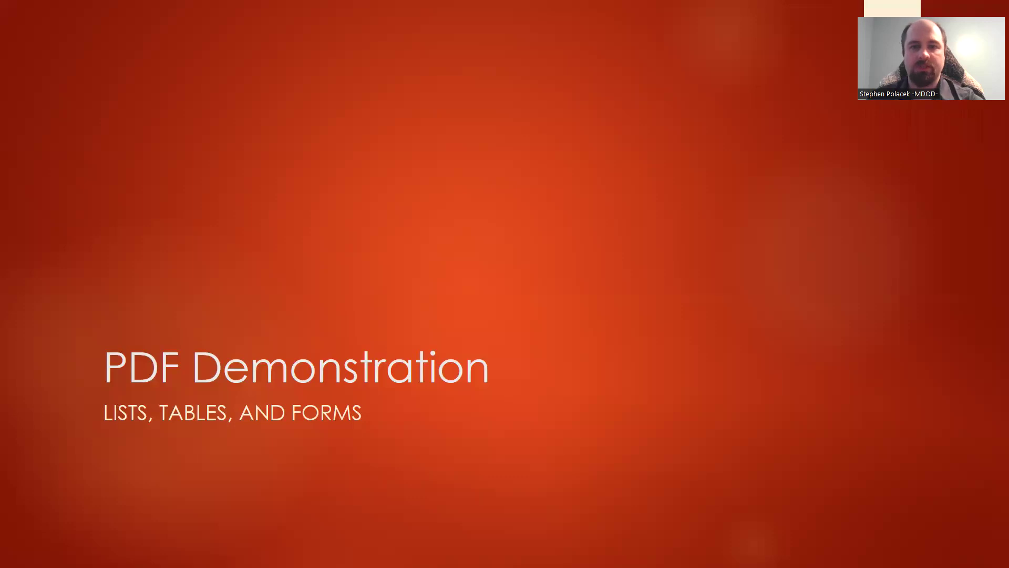
key("Right")
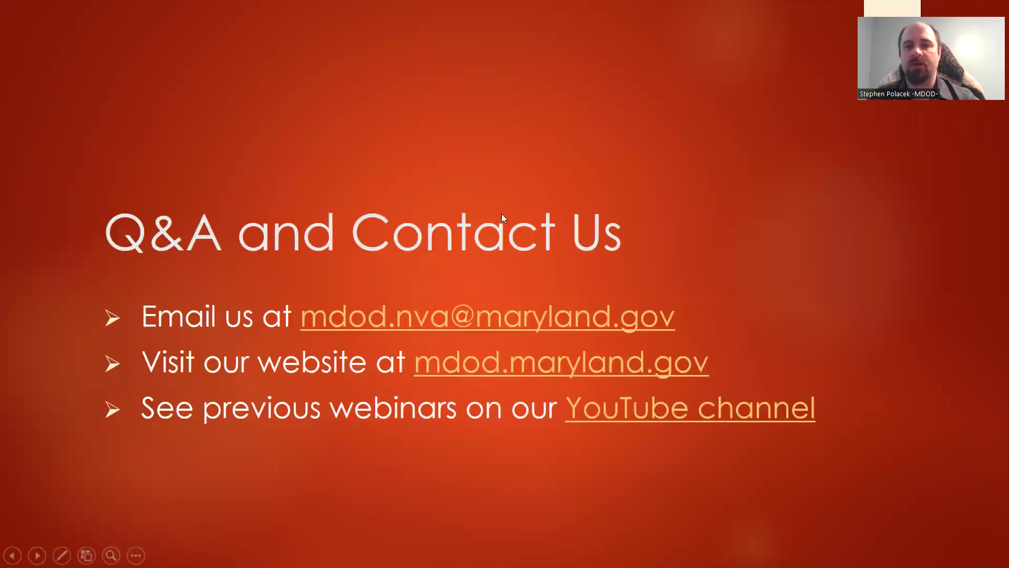